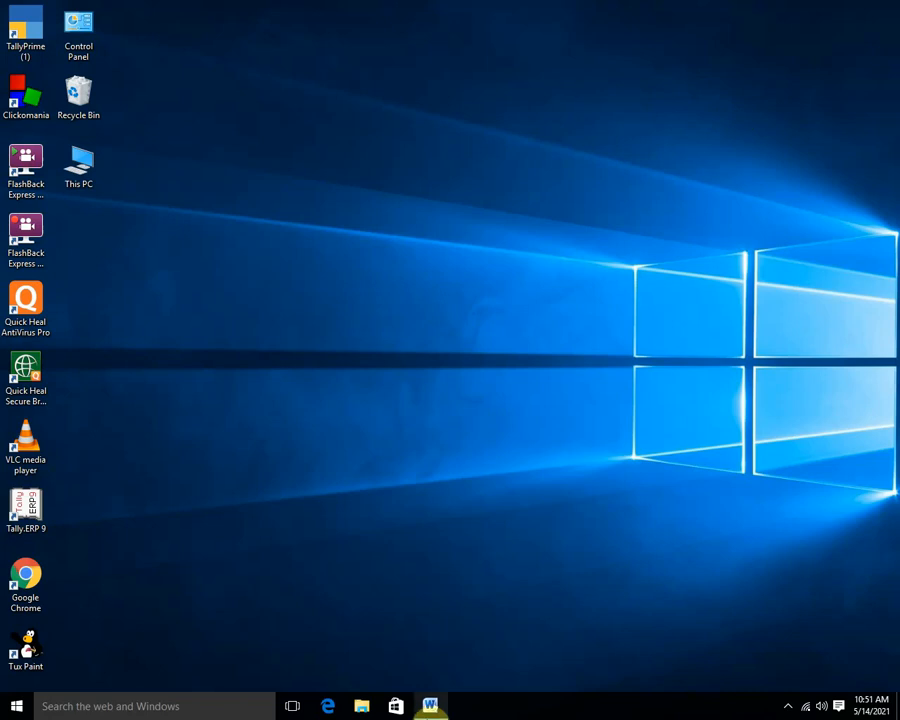
Bring the 2021 notes document back up in Word and find the numbered list.
{"action": "left_click", "coordinate": [430, 707]}
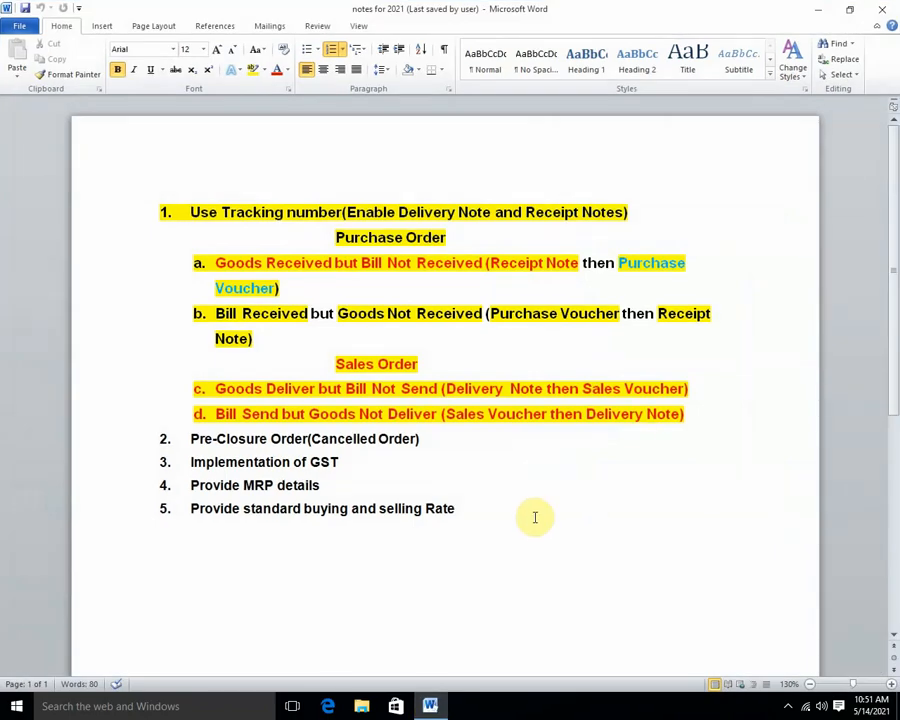
{"action": "scroll", "coordinate": [535, 517], "scroll_direction": "up", "scroll_amount": 2, "text": "ctrl"}
{"action": "scroll", "coordinate": [345, 550], "scroll_direction": "down", "scroll_amount": 2}
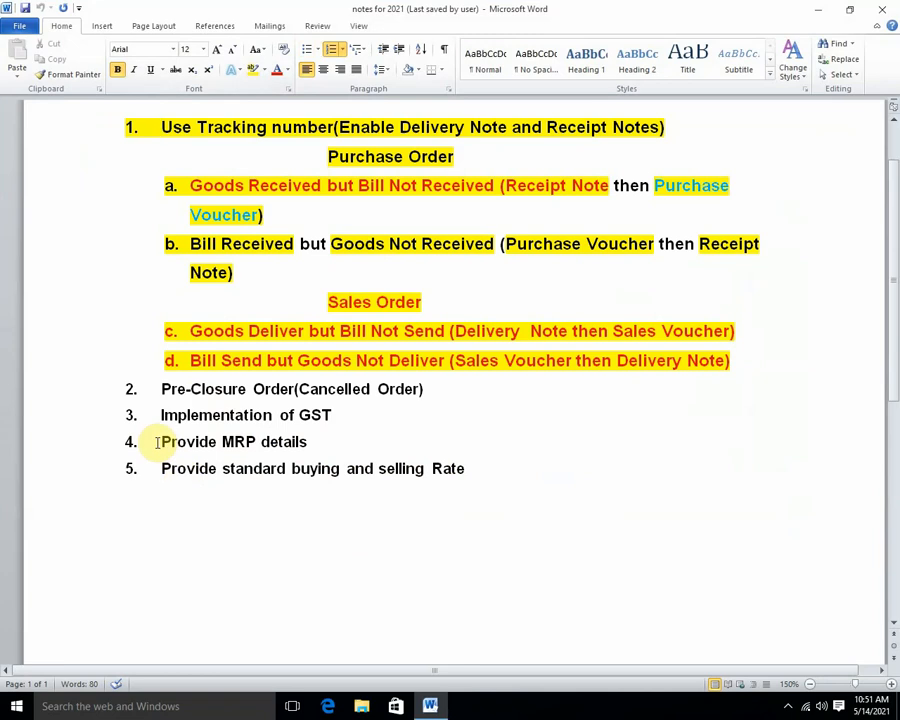
Make list items 4 (Provide MRP details) and 5 red text with yellow highlight.
{"action": "left_click_drag", "start_coordinate": [161, 442], "coordinate": [331, 442]}
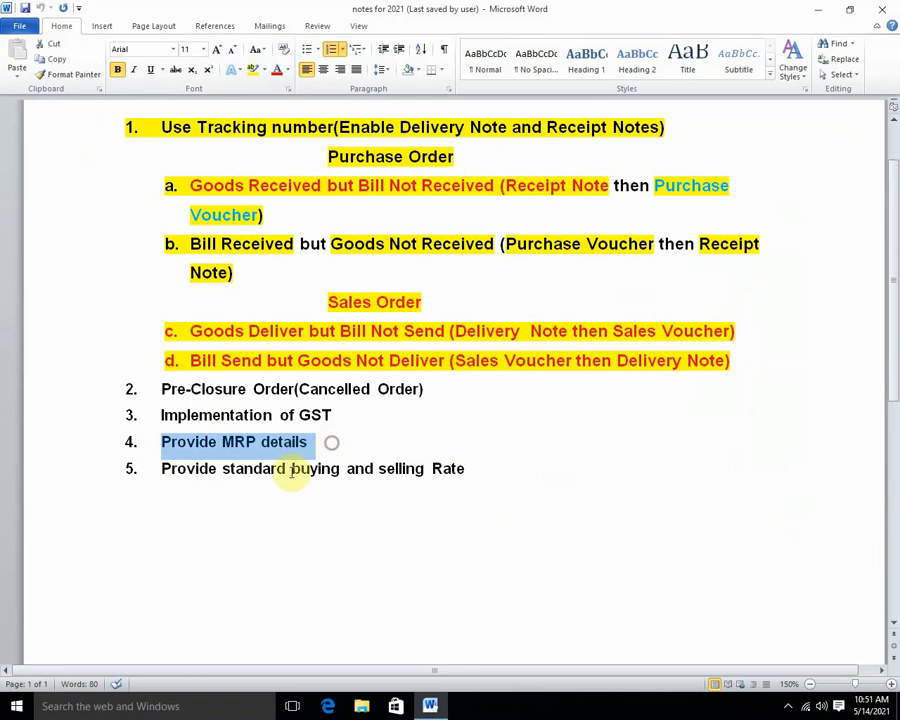
{"action": "left_click", "coordinate": [276, 71]}
{"action": "left_click", "coordinate": [252, 72]}
{"action": "left_click_drag", "start_coordinate": [152, 468], "coordinate": [482, 466]}
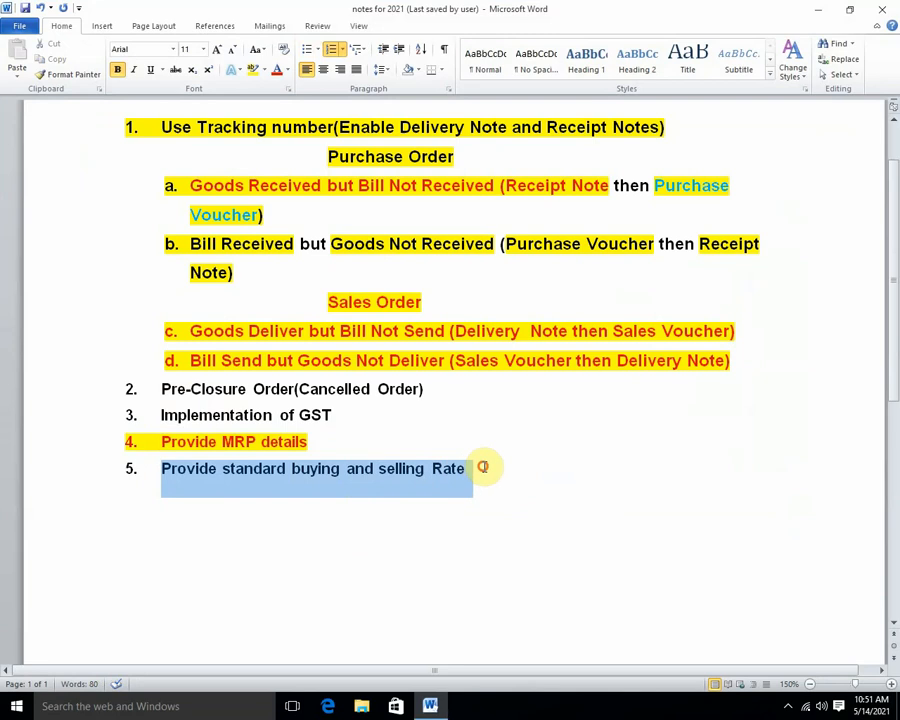
{"action": "left_click", "coordinate": [277, 71]}
{"action": "left_click", "coordinate": [253, 72]}
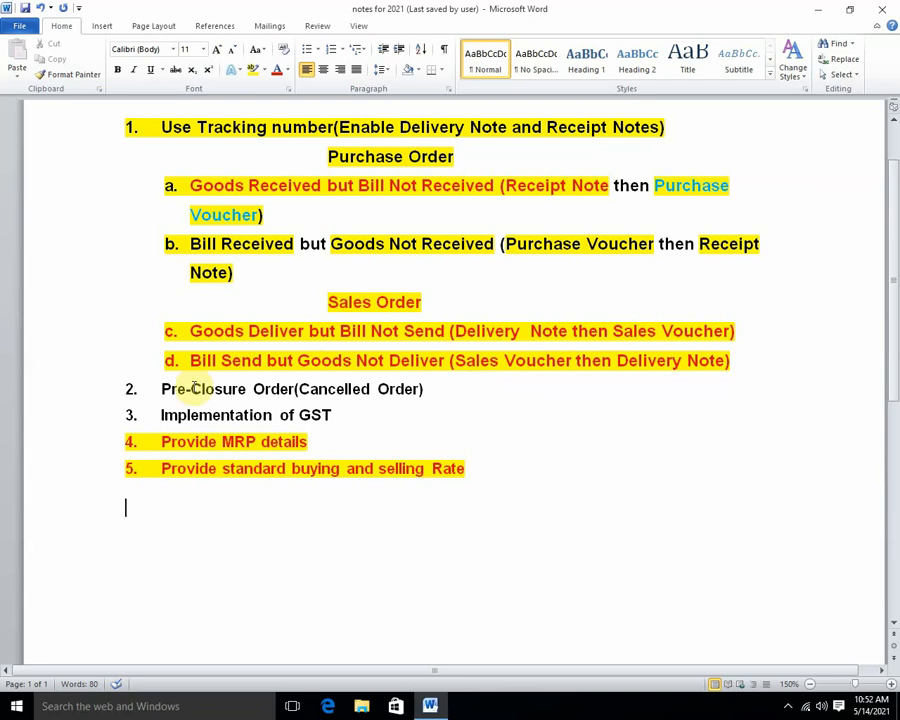
Make item 2 red with yellow highlight and give item 3 yellow highlight.
{"action": "left_click_drag", "start_coordinate": [161, 388], "coordinate": [436, 388]}
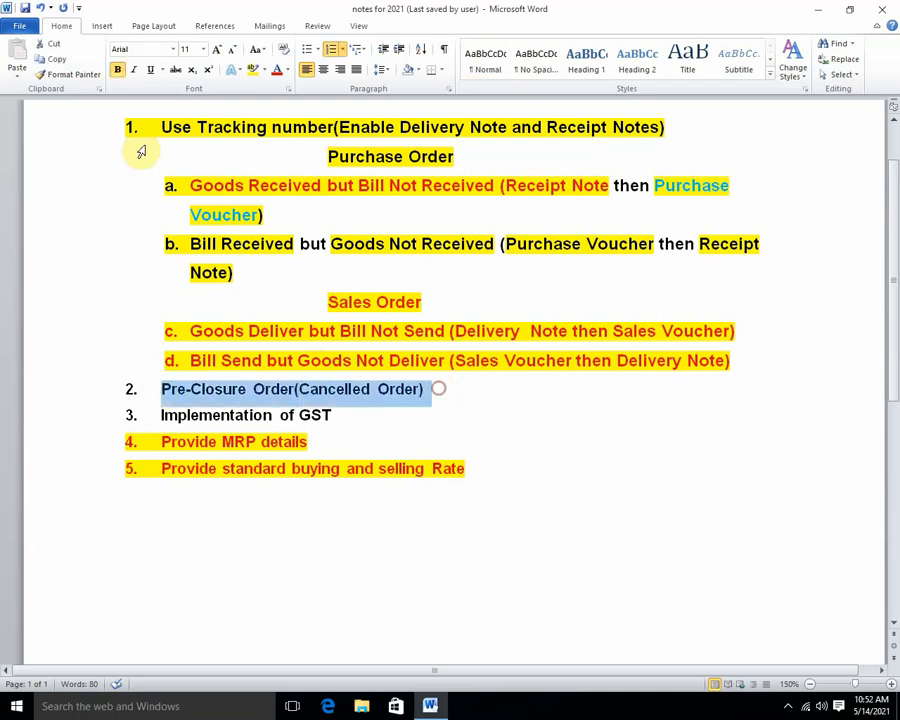
{"action": "left_click", "coordinate": [276, 70]}
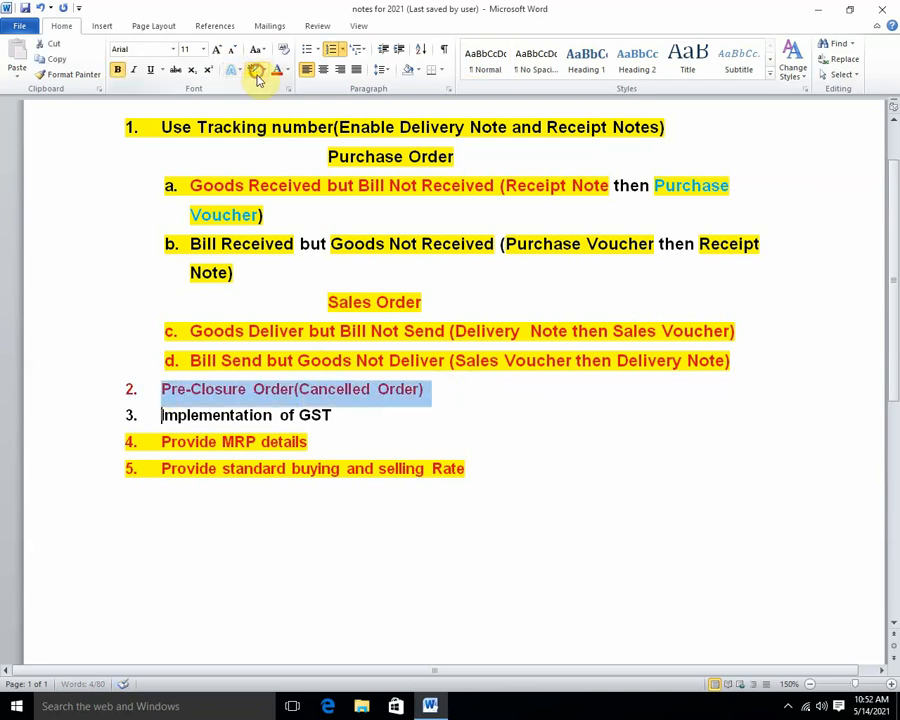
{"action": "left_click", "coordinate": [255, 70]}
{"action": "left_click_drag", "start_coordinate": [159, 414], "coordinate": [344, 408]}
{"action": "left_click", "coordinate": [255, 70]}
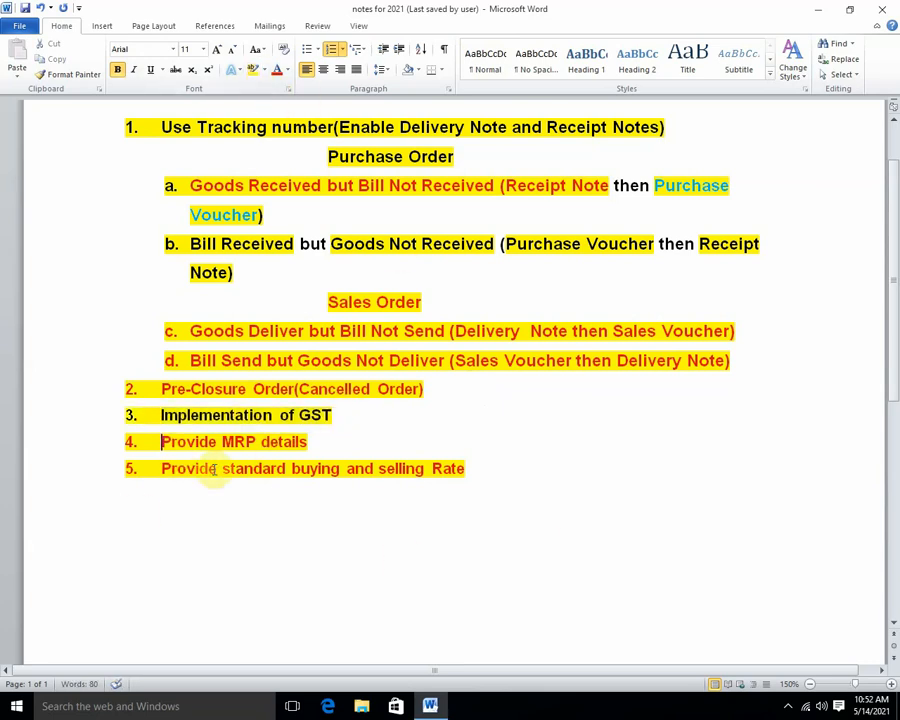
Change the highlight on items 4 and 5 to blue.
{"action": "left_click_drag", "start_coordinate": [163, 440], "coordinate": [457, 474]}
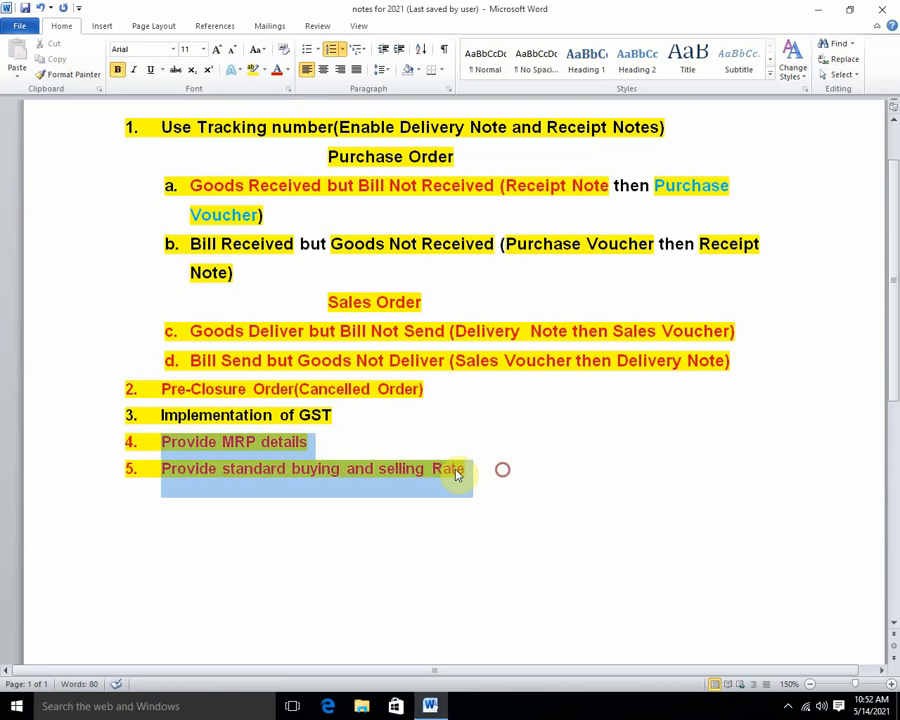
{"action": "left_click", "coordinate": [262, 71]}
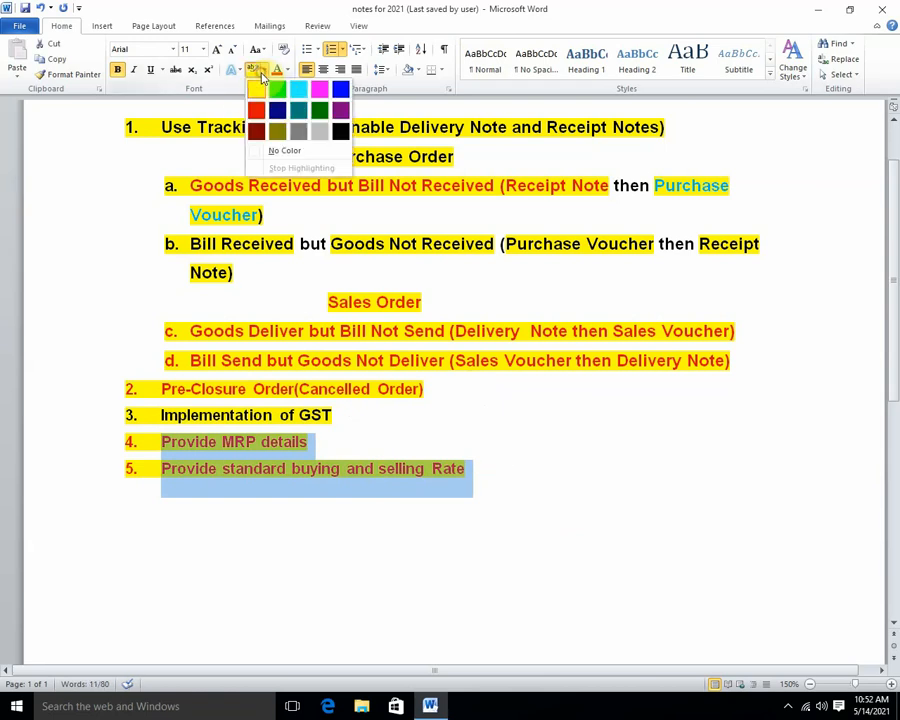
{"action": "left_click", "coordinate": [340, 90]}
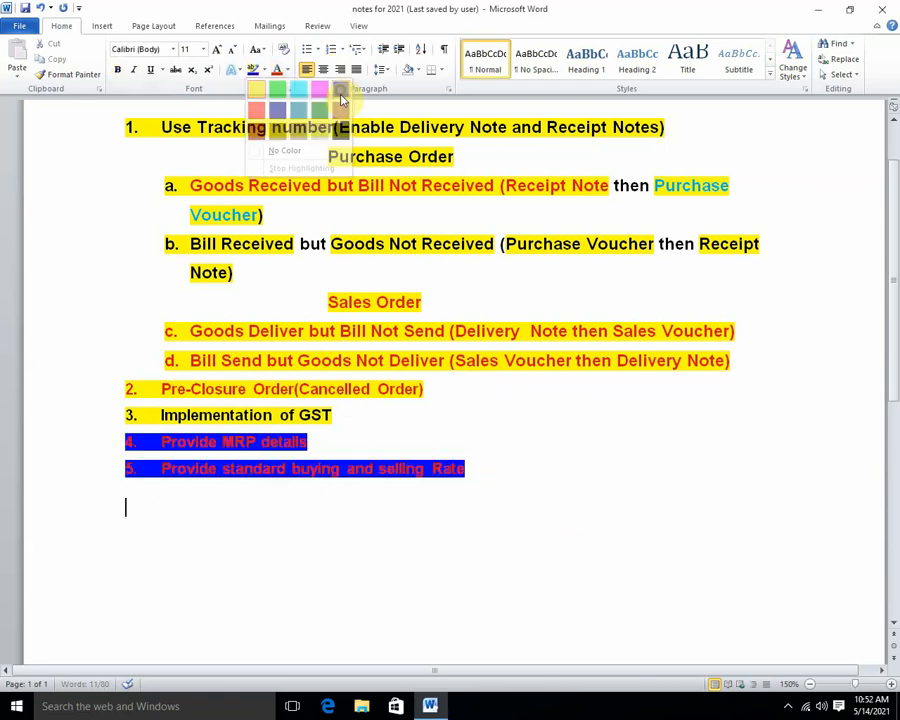
{"action": "left_click", "coordinate": [342, 498]}
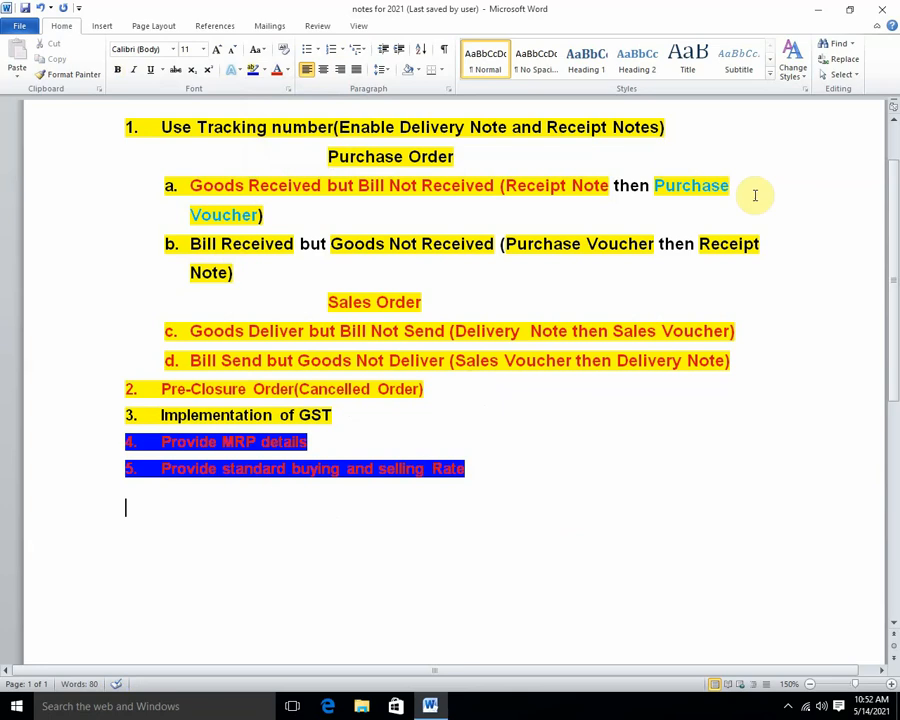
Minimise Word, refresh the desktop, and launch TallyPrime from its desktop icon.
{"action": "left_click", "coordinate": [818, 10]}
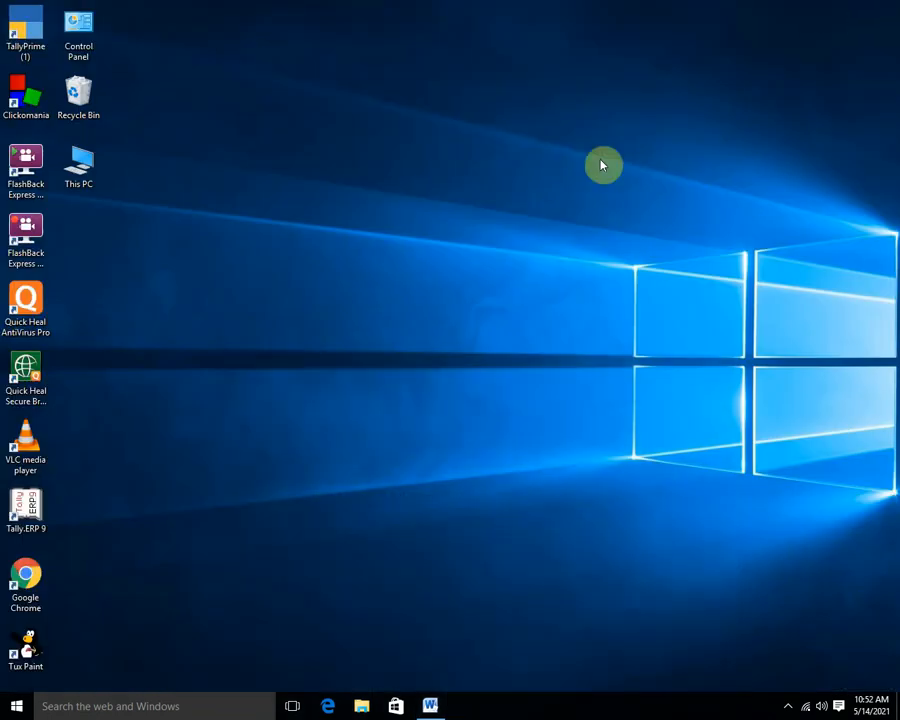
{"action": "right_click", "coordinate": [504, 175]}
{"action": "left_click", "coordinate": [546, 221]}
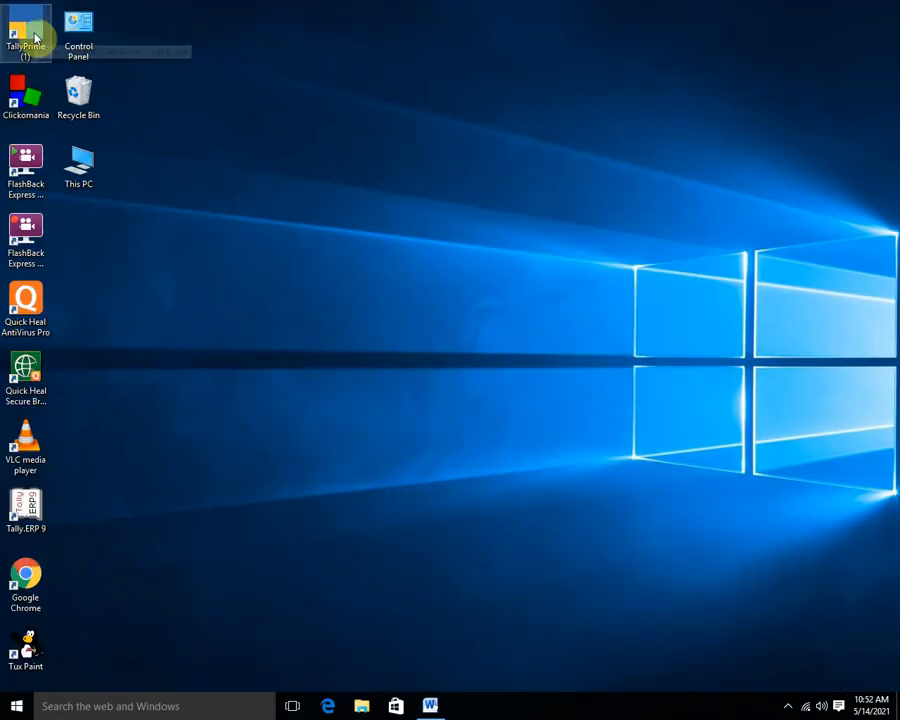
{"action": "double_click", "coordinate": [34, 37]}
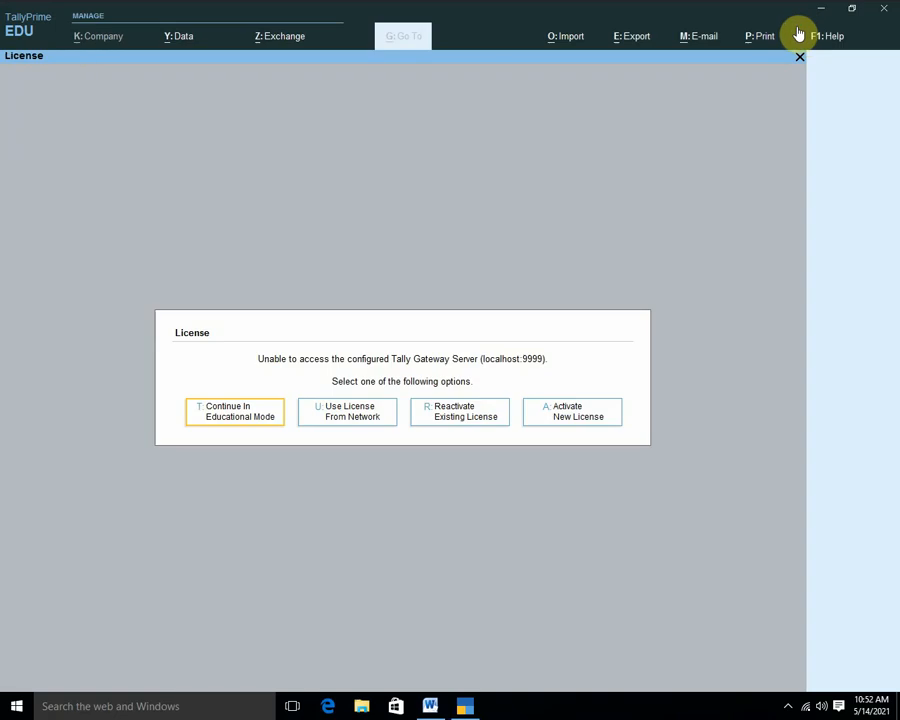
Continue in Educational Mode, skip migrating Ram Sans, and open a new Company Creation form.
{"action": "key", "text": "Return"}
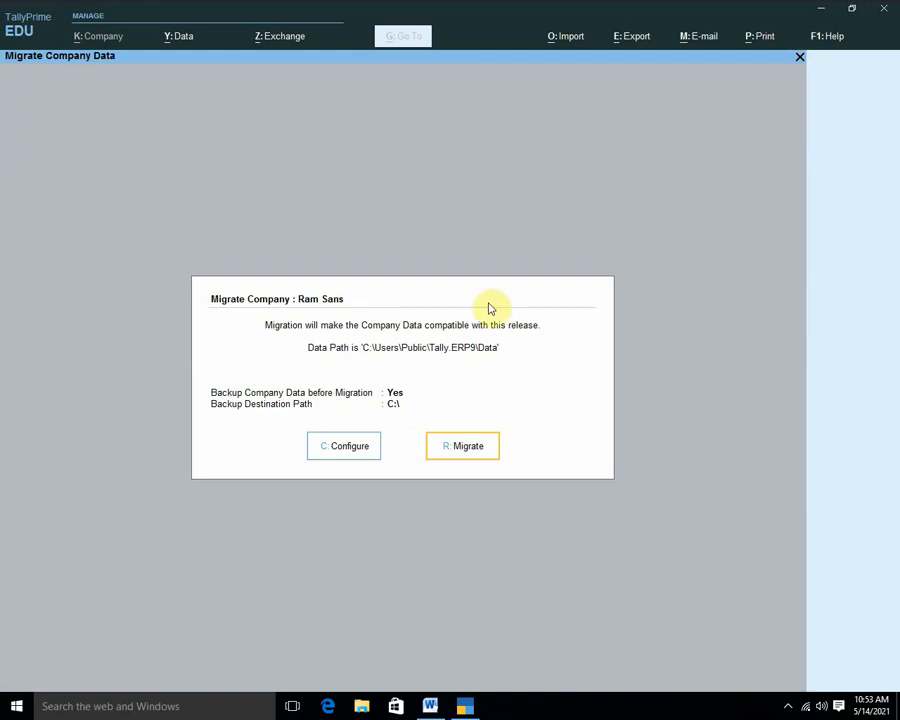
{"action": "left_click", "coordinate": [799, 58]}
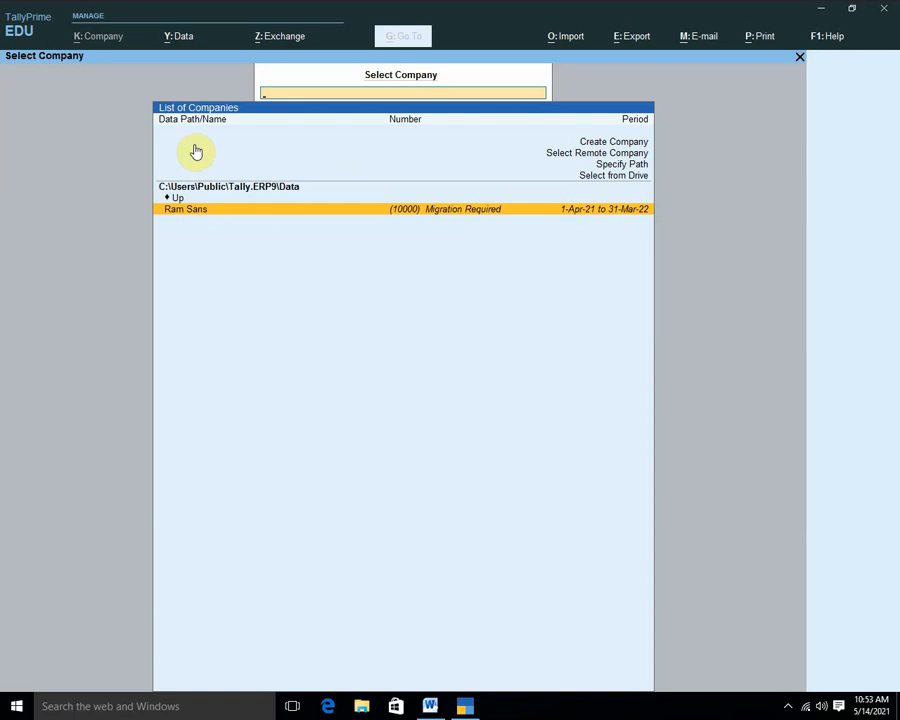
{"action": "left_click", "coordinate": [626, 145]}
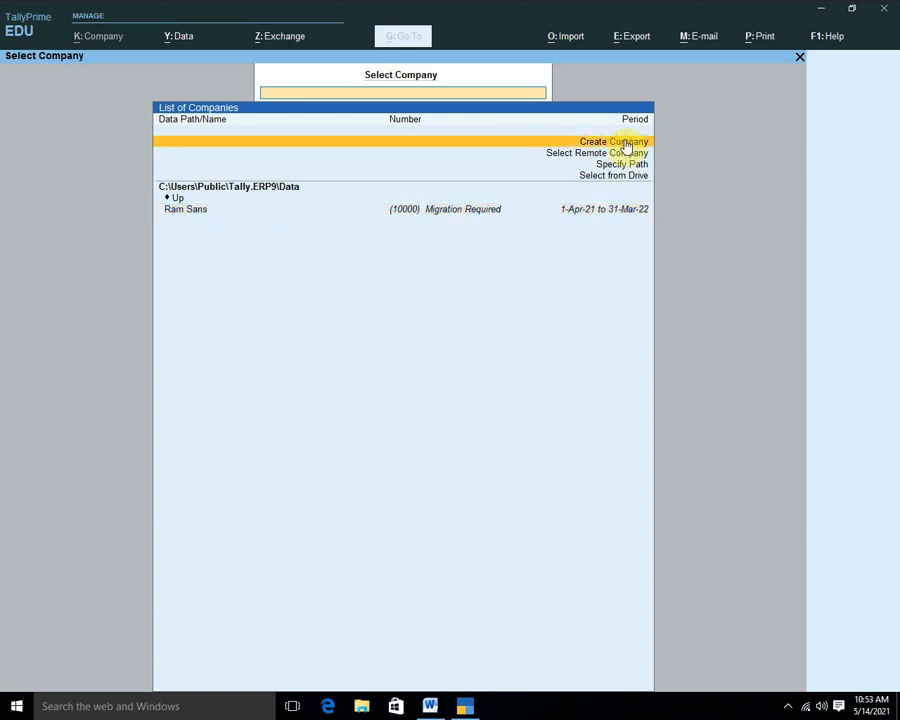
{"action": "left_click", "coordinate": [626, 145]}
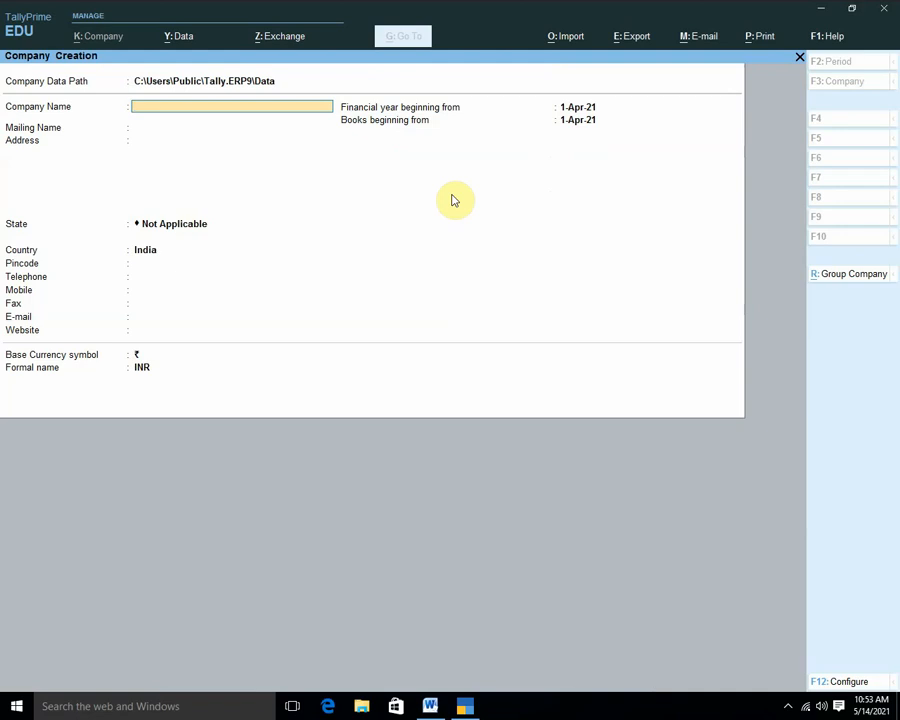
Enter company name Ramshankar Traders, its address, state Madhya Pradesh and the pincode.
{"action": "type", "text": "Ramshanakr Traders"}
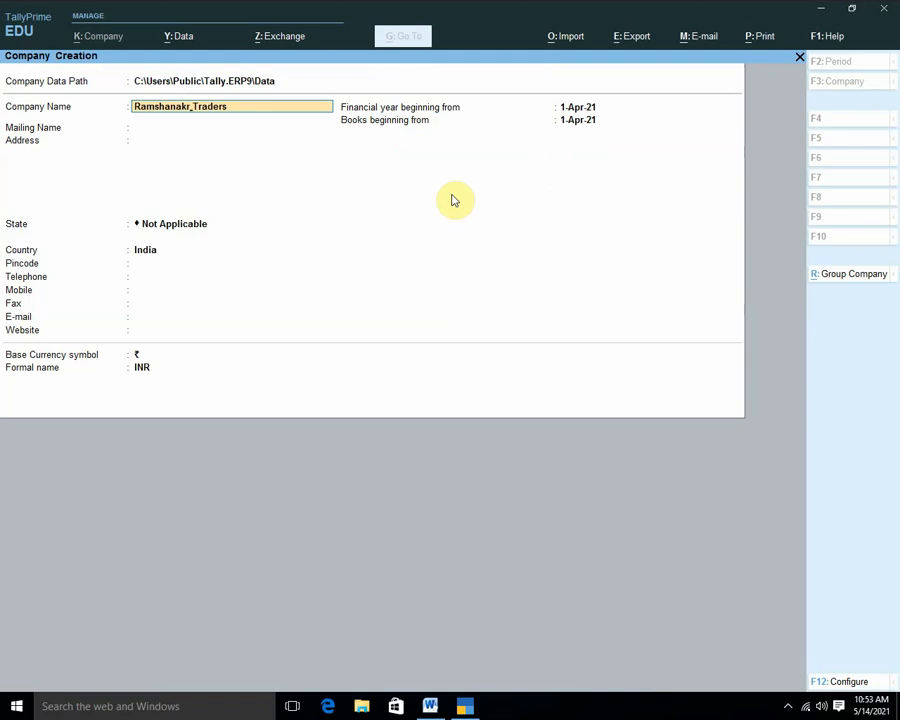
{"action": "key", "text": "BackSpace"}
{"action": "type", "text": "ar"}
{"action": "key", "text": "Return"}
{"action": "key", "text": "Return"}
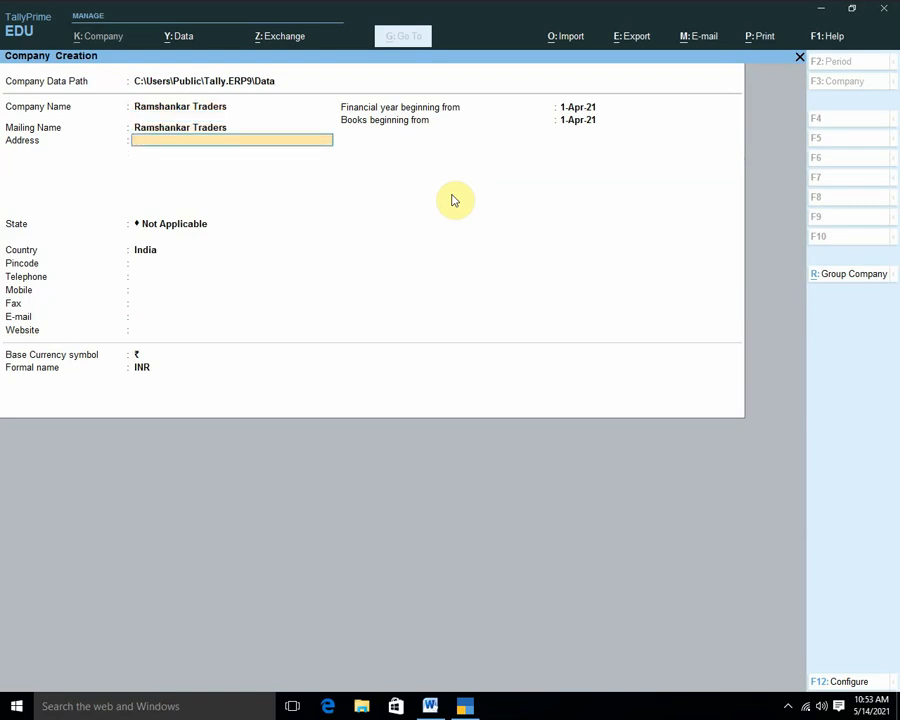
{"action": "type", "text": "Jankik"}
{"action": "type", "text": "und Chitrakoot"}
{"action": "key", "text": "Return"}
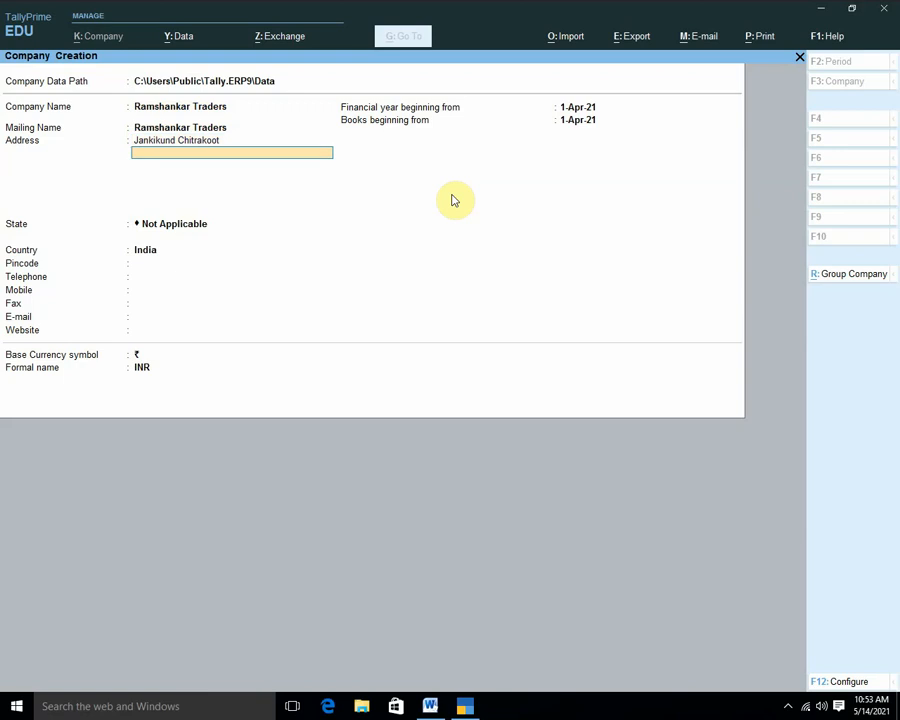
{"action": "key", "text": "Return"}
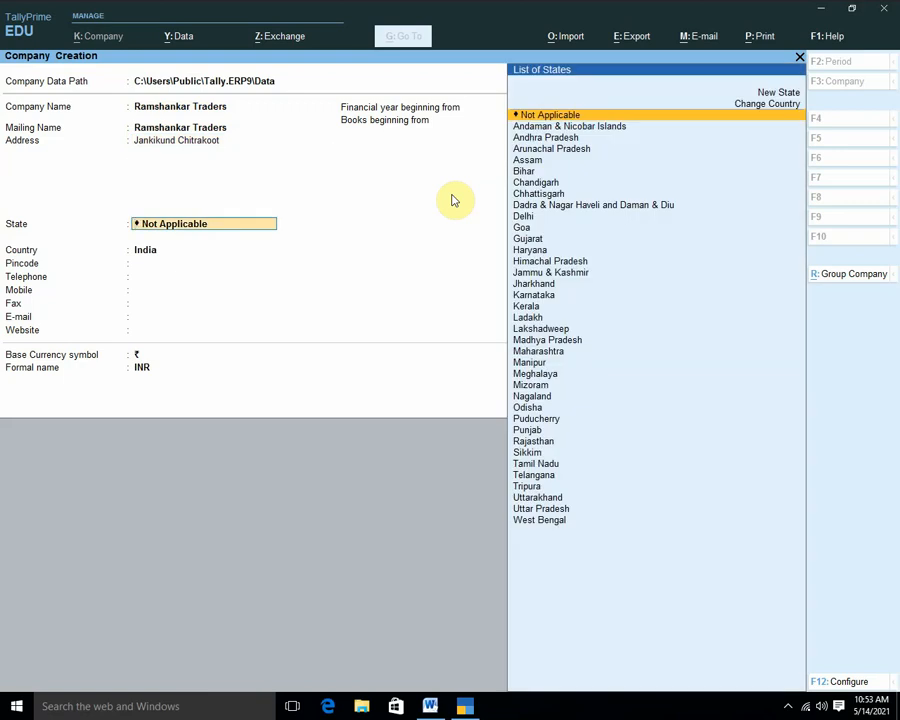
{"action": "type", "text": "M"}
{"action": "key", "text": "Return"}
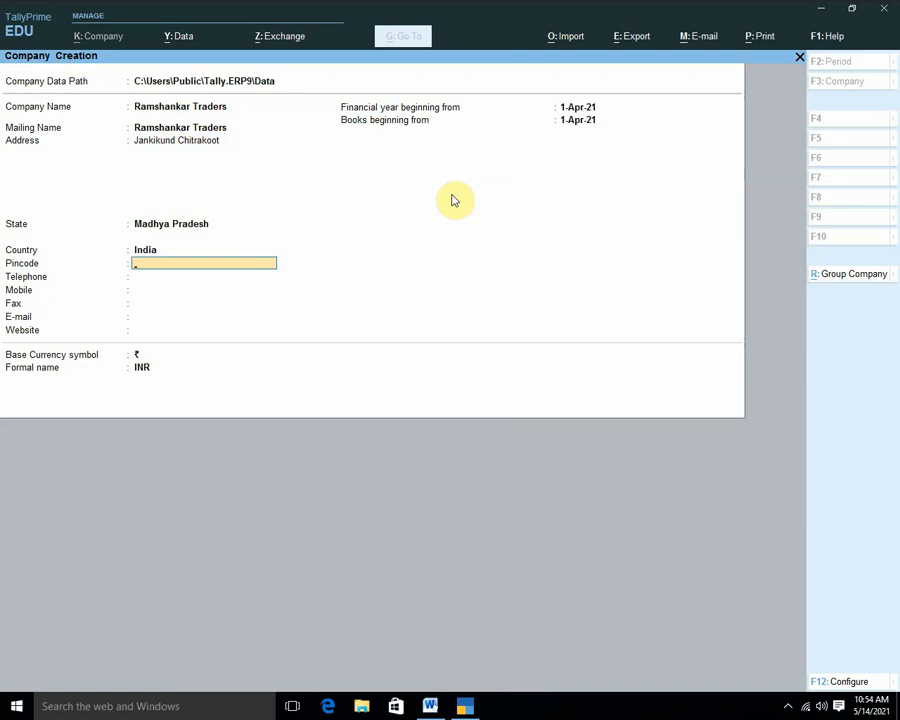
{"action": "type", "text": "485334"}
{"action": "key", "text": "Return"}
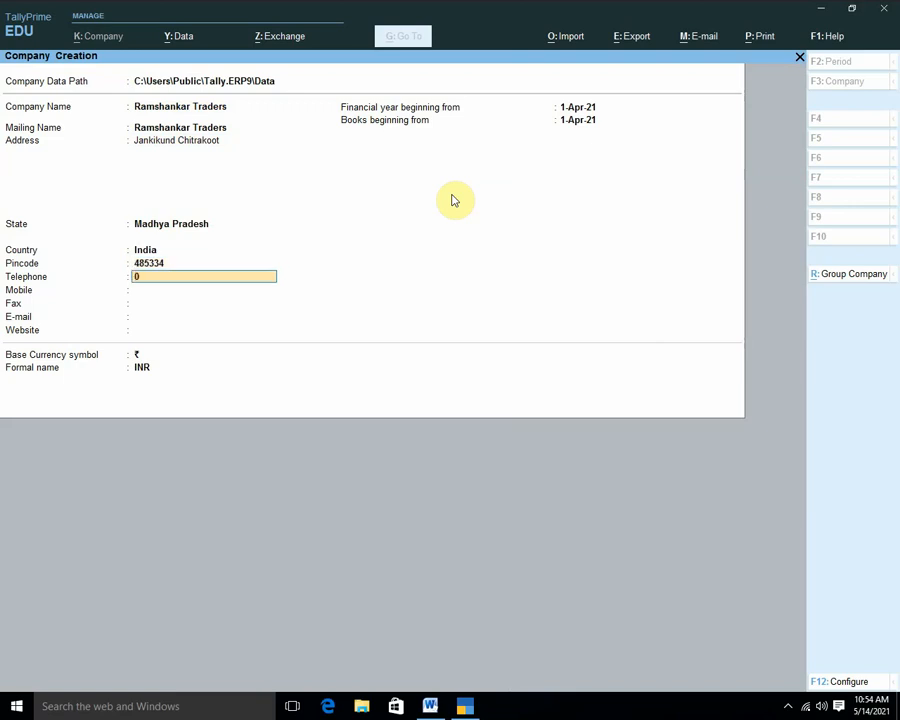
{"action": "key", "text": "Return"}
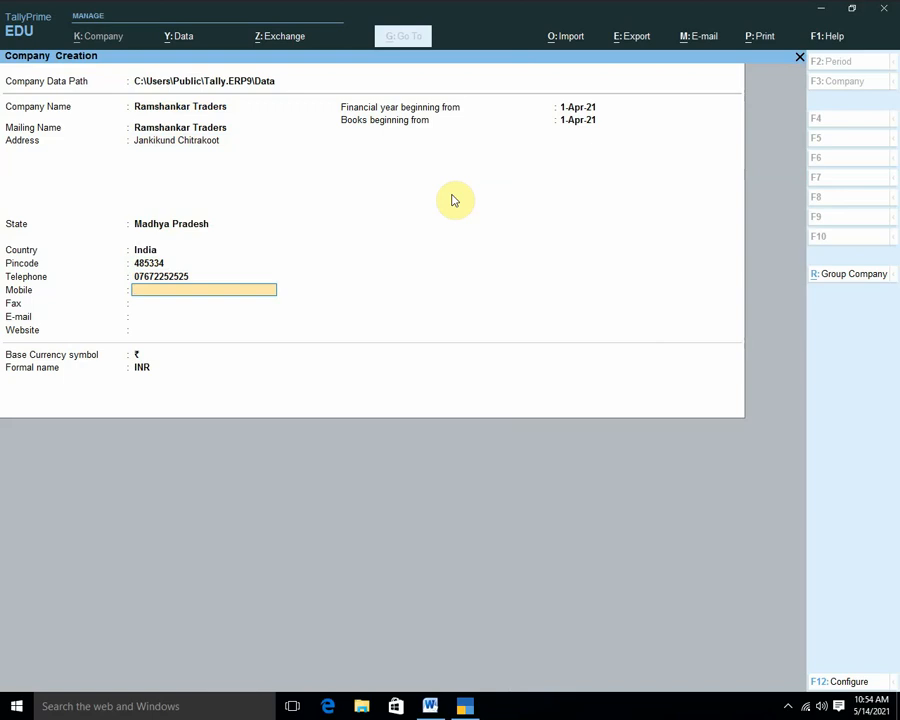
{"action": "key", "text": "Return"}
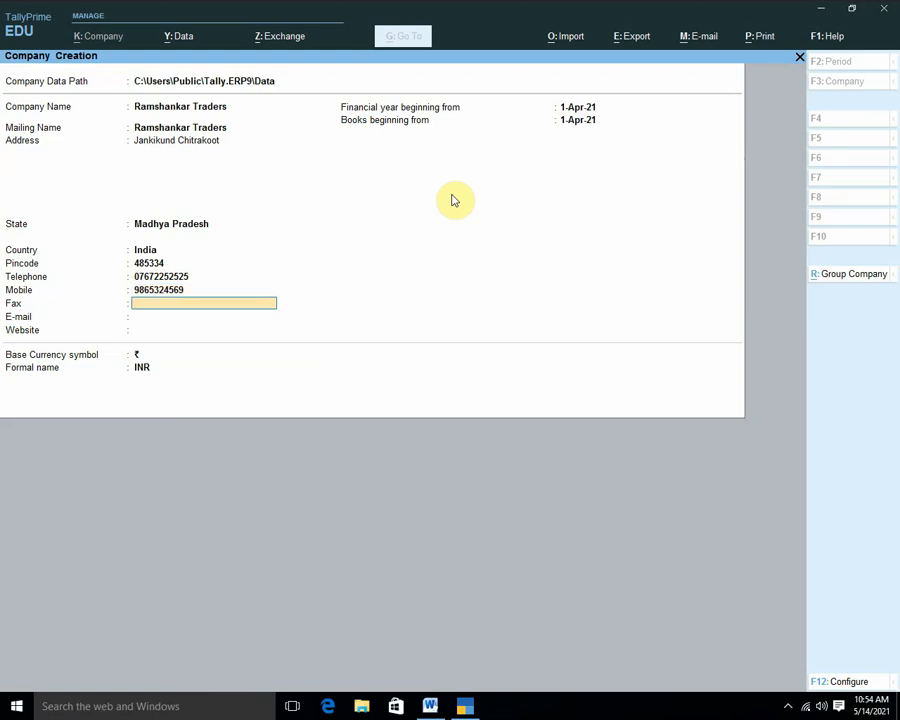
{"action": "key", "text": "Return"}
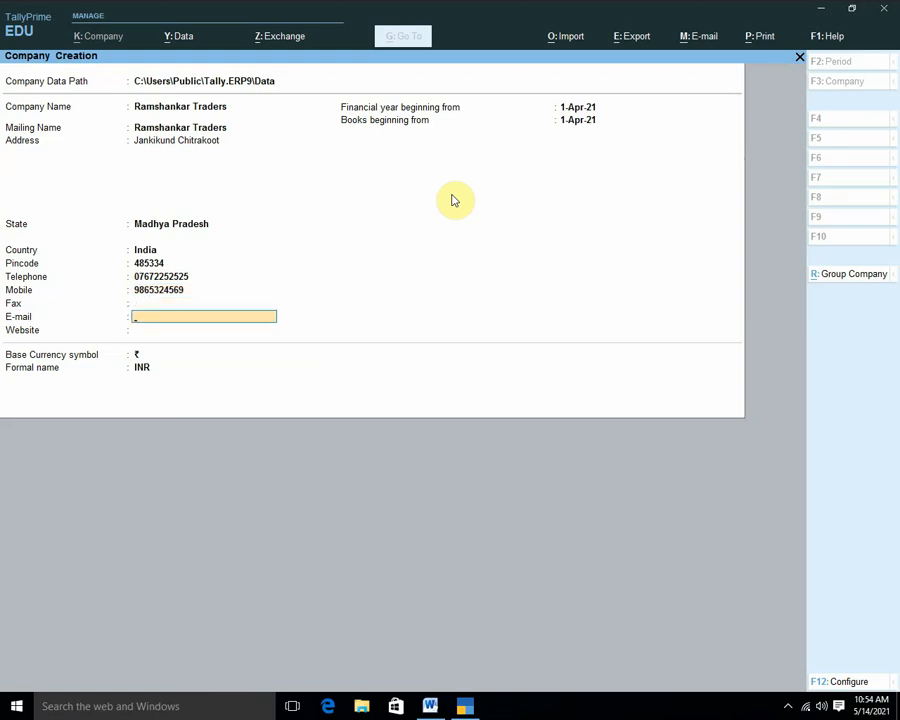
{"action": "key", "text": "Return"}
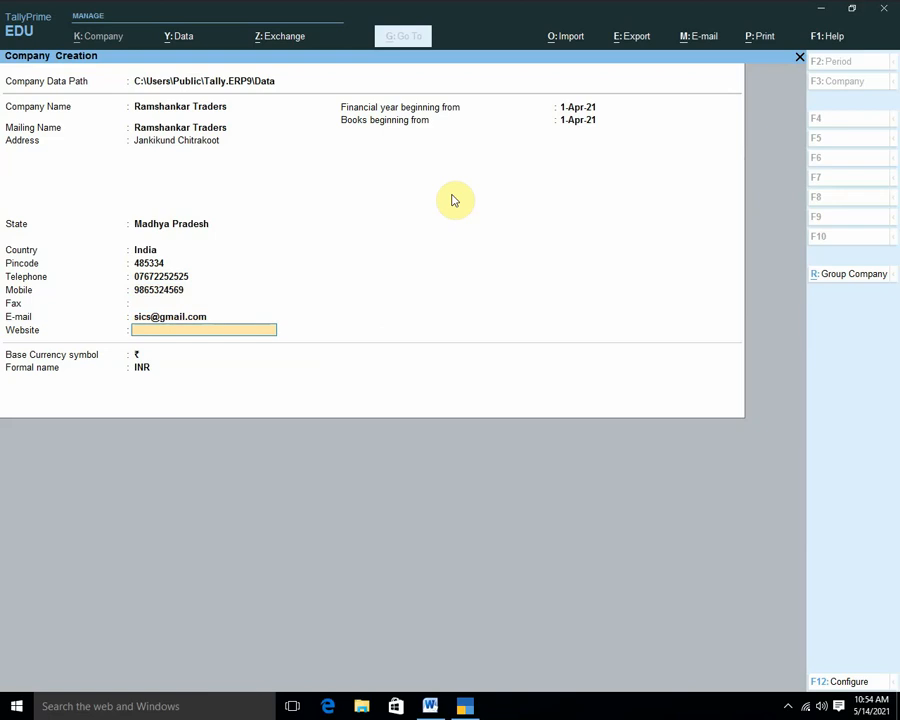
{"action": "type", "text": "www.sics.com"}
{"action": "key", "text": "Return"}
{"action": "key", "text": "Return"}
{"action": "key", "text": "Return"}
{"action": "key", "text": "Return"}
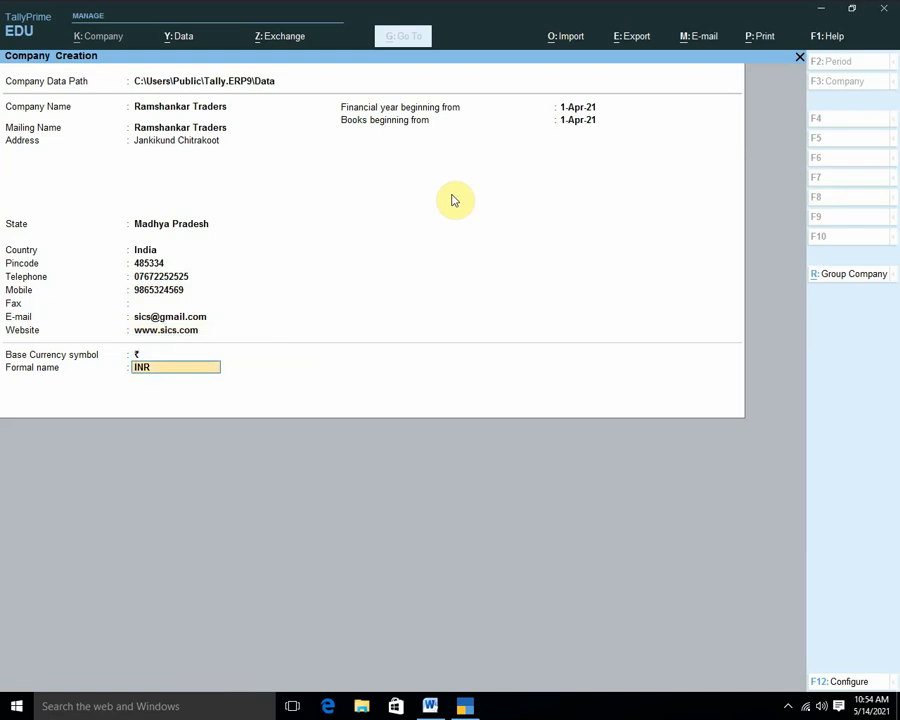
{"action": "key", "text": "Return"}
{"action": "key", "text": "Return"}
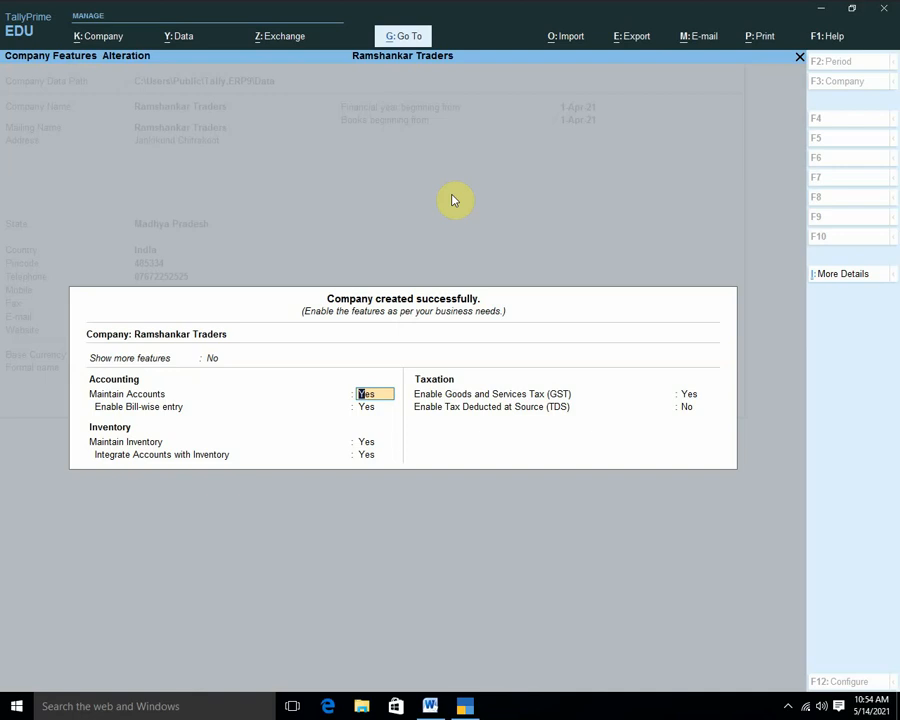
Set Show more features to Yes and step through the feature settings to GST.
{"action": "key", "text": "Return"}
{"action": "key", "text": "Return"}
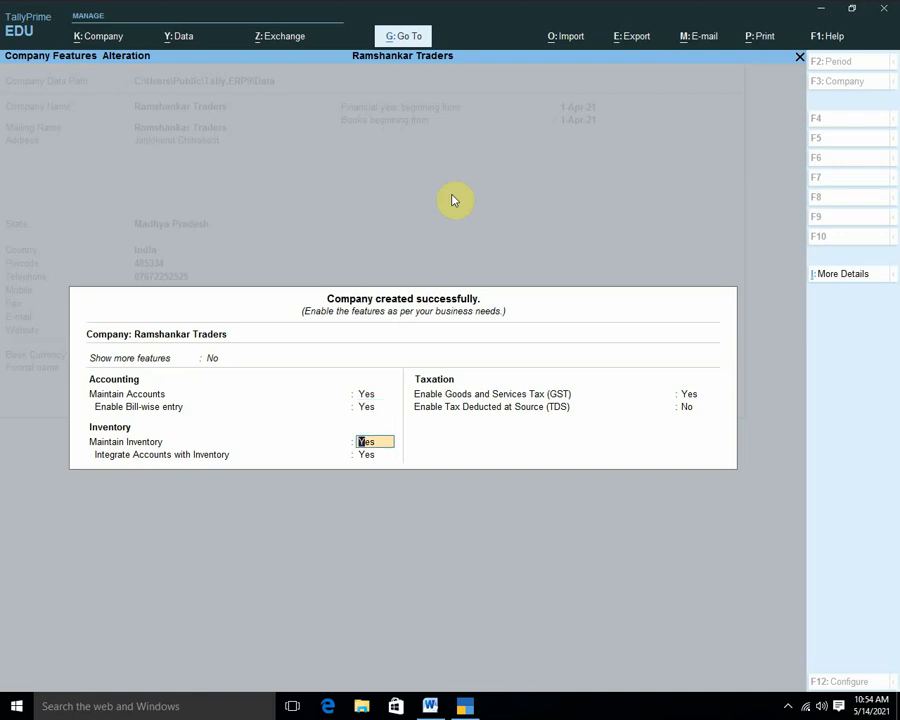
{"action": "key", "text": "Return"}
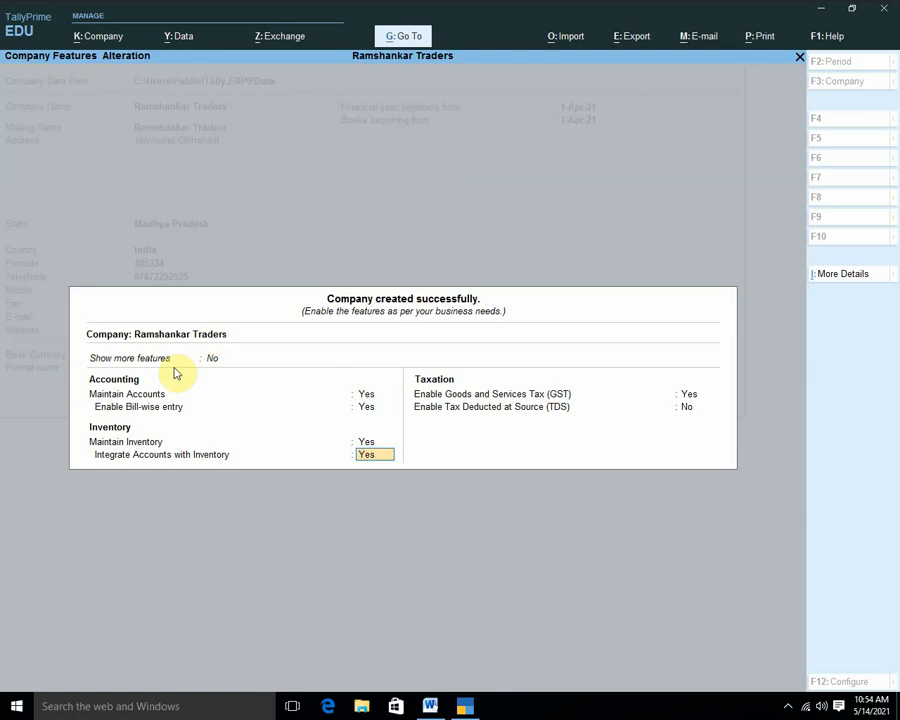
{"action": "left_click", "coordinate": [215, 362]}
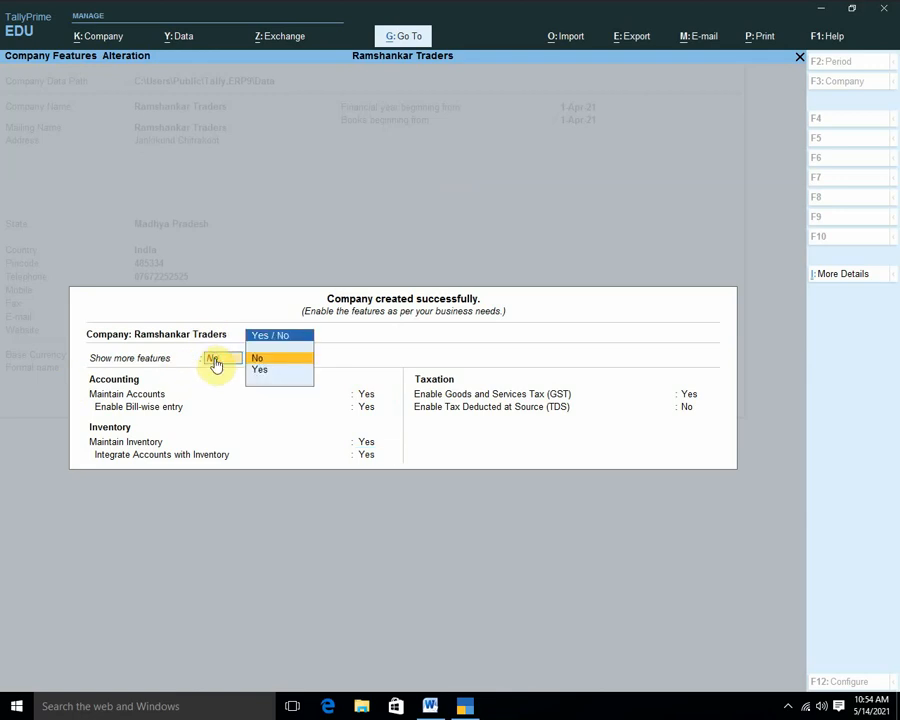
{"action": "left_click", "coordinate": [268, 372]}
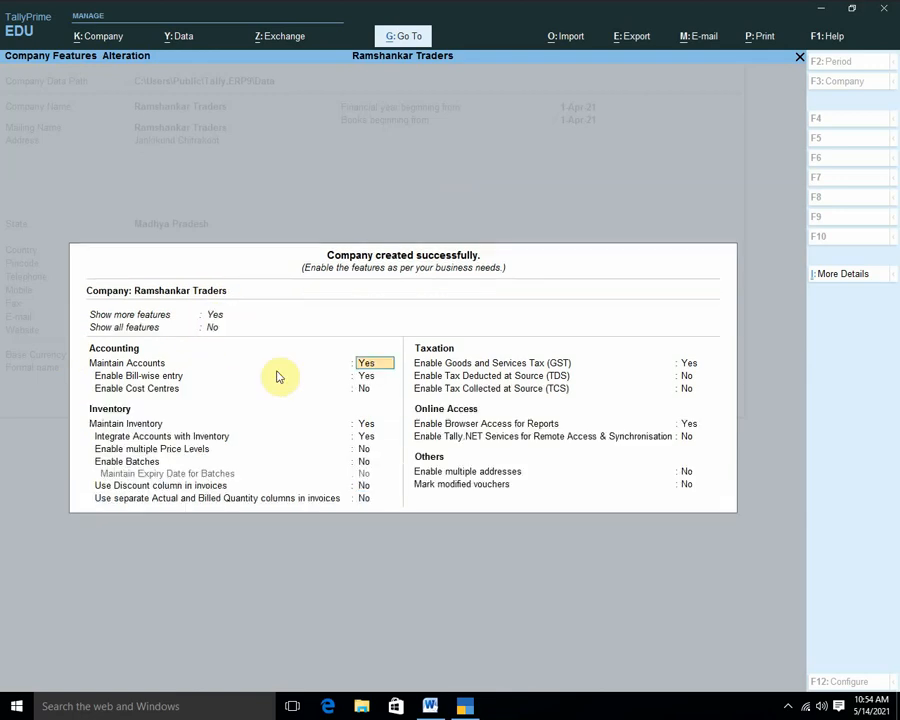
{"action": "key", "text": "Return"}
{"action": "key", "text": "Return"}
{"action": "key", "text": "Return"}
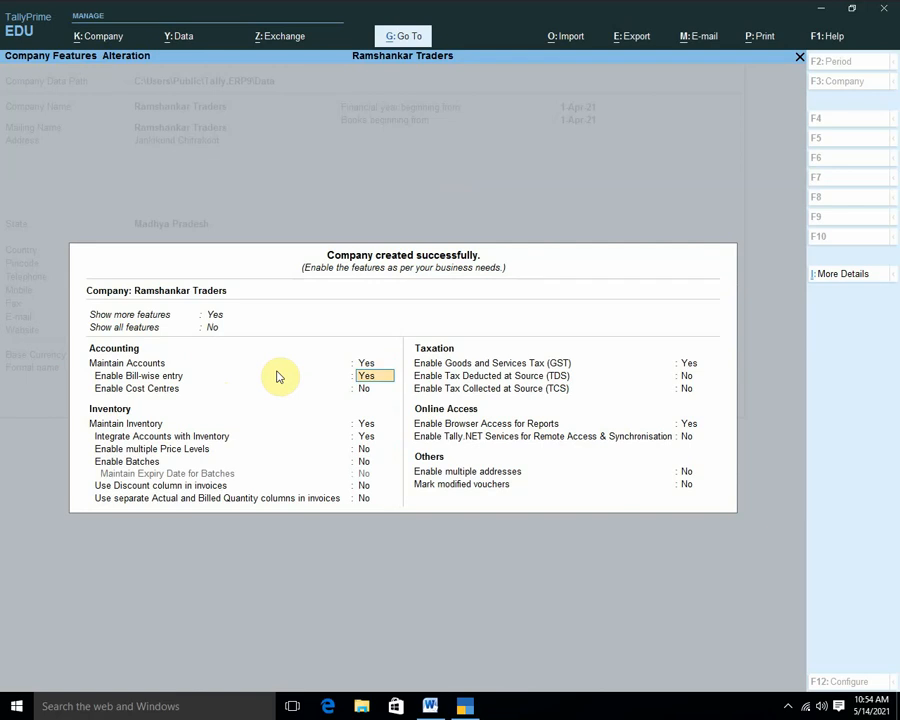
{"action": "key", "text": "Return"}
{"action": "key", "text": "Return"}
{"action": "key", "text": "Return"}
{"action": "key", "text": "Return"}
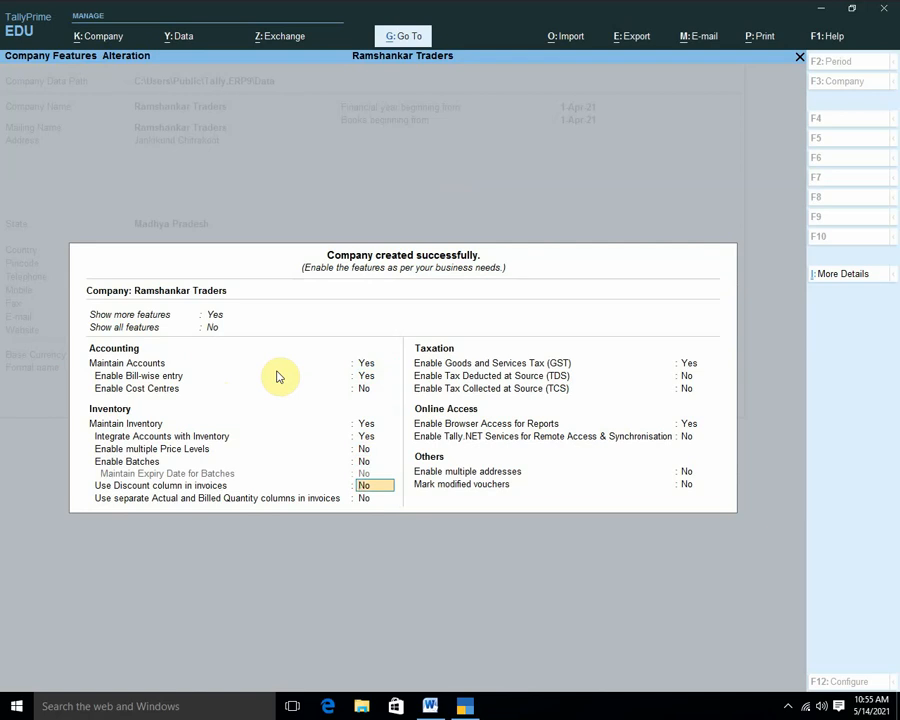
{"action": "key", "text": "Return"}
{"action": "key", "text": "Return"}
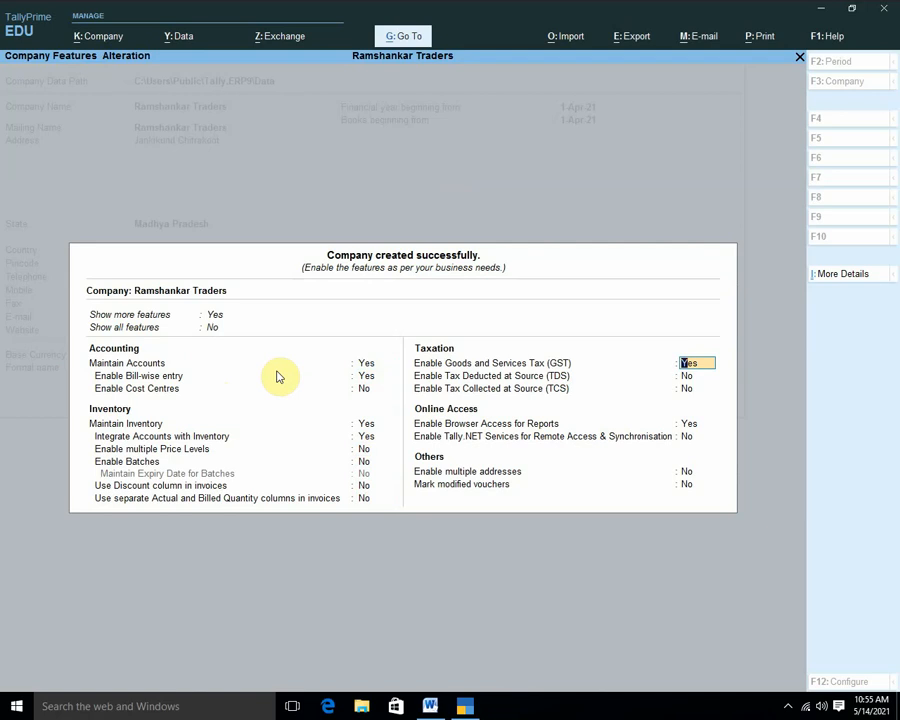
Fill GST Details: Madhya Pradesh, Regular registration, Monthly periodicity, e-Way Bill from 1-Apr-21 on invoice value.
{"action": "key", "text": "Return"}
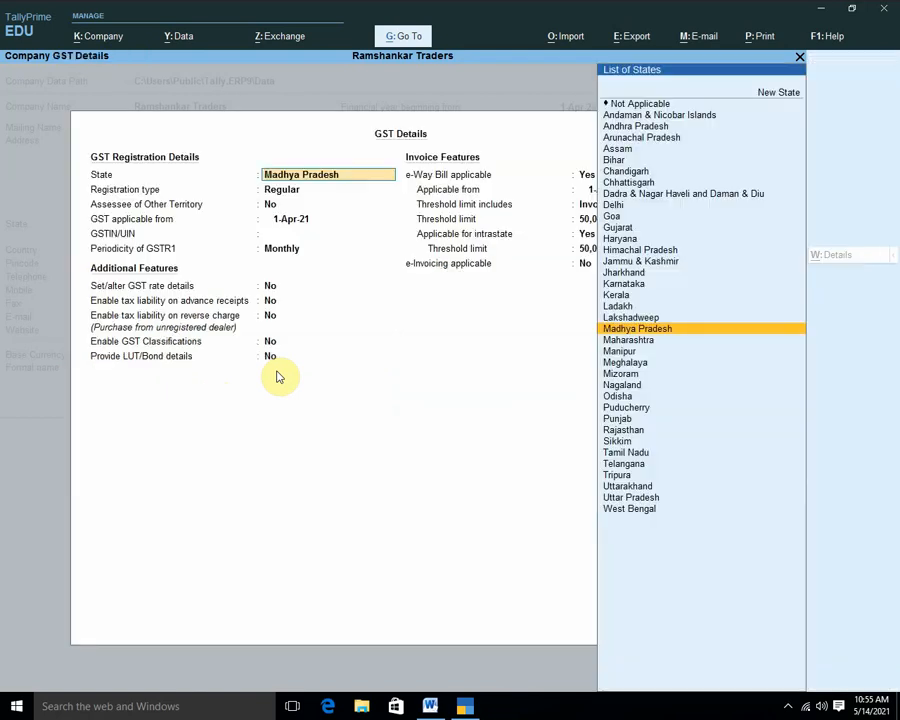
{"action": "key", "text": "Return"}
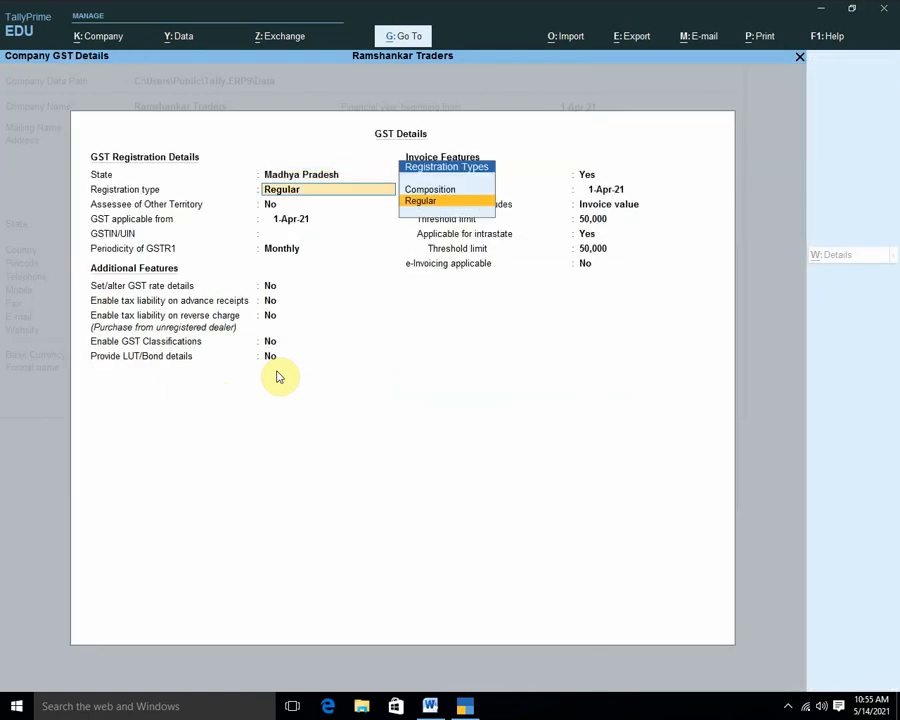
{"action": "key", "text": "Return"}
{"action": "key", "text": "Return"}
{"action": "key", "text": "Return"}
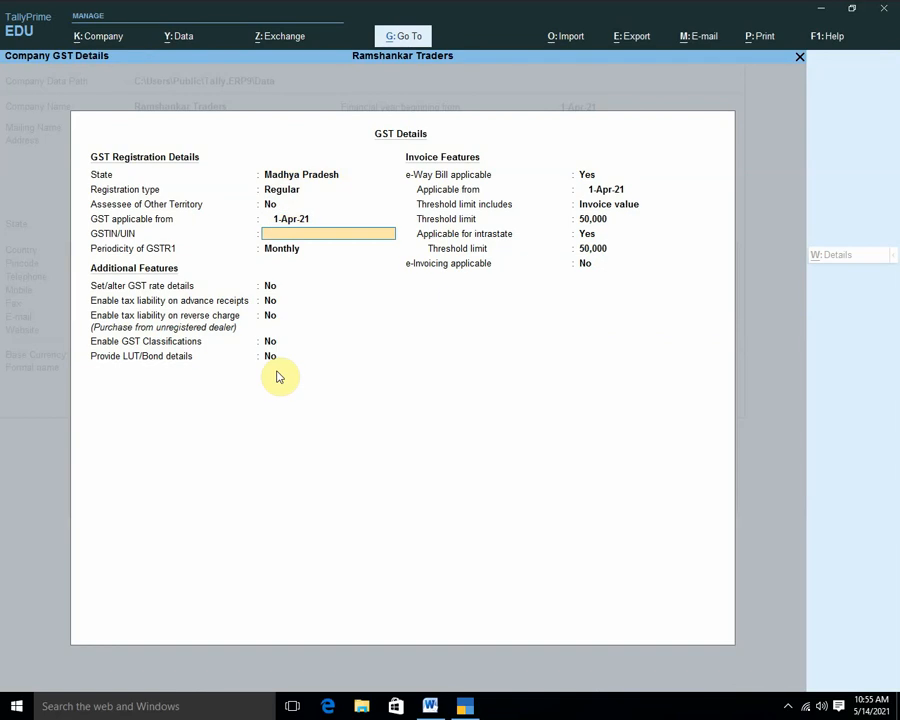
{"action": "key", "text": "Return"}
{"action": "key", "text": "Return"}
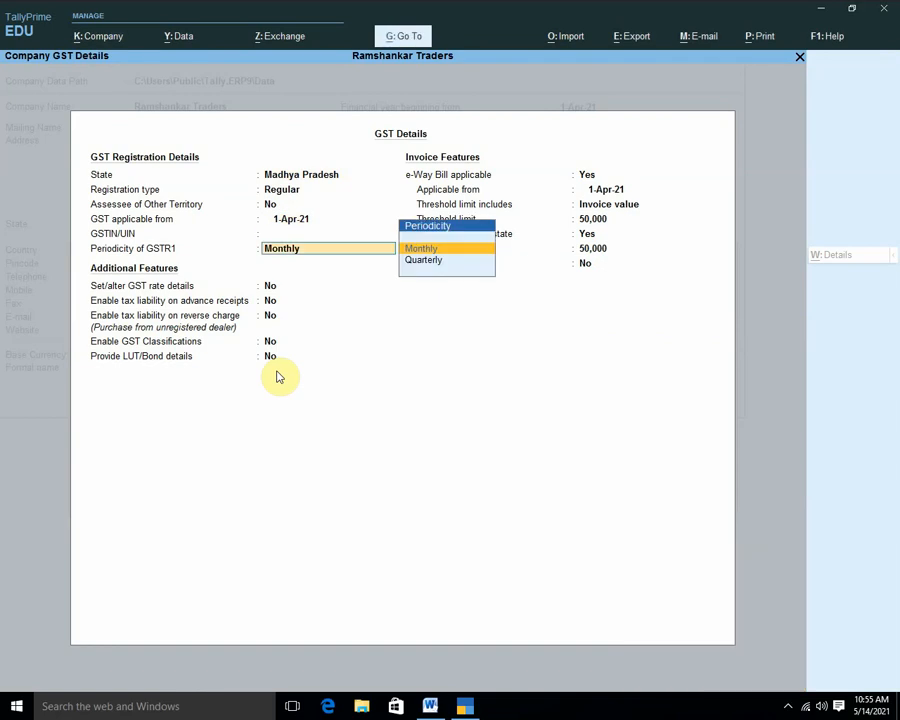
{"action": "key", "text": "Return"}
{"action": "key", "text": "Return"}
{"action": "key", "text": "Return"}
{"action": "key", "text": "Return"}
{"action": "key", "text": "Return"}
{"action": "key", "text": "Return"}
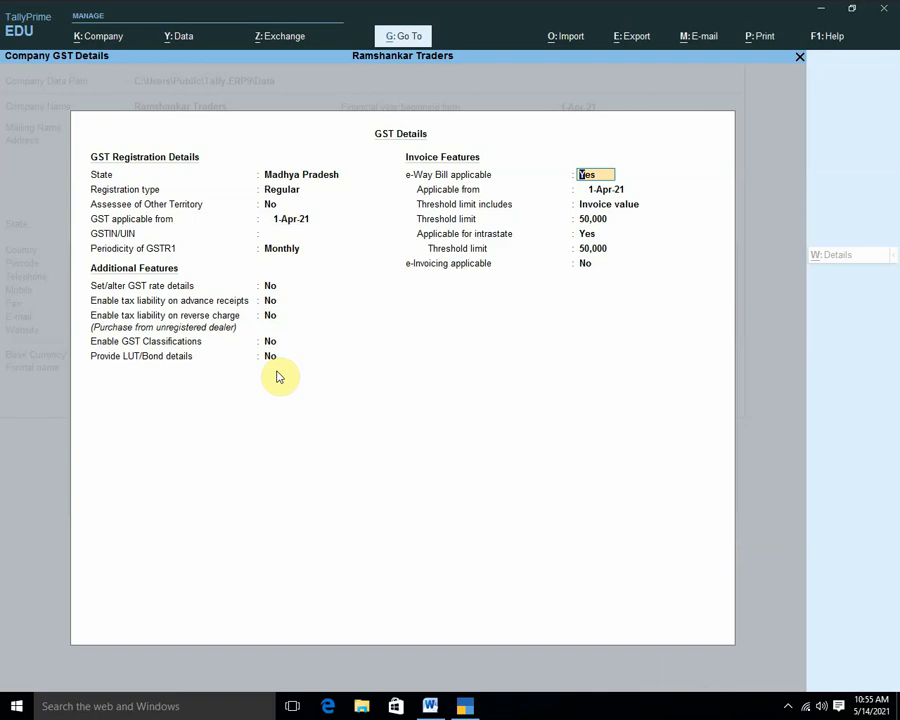
{"action": "key", "text": "Return"}
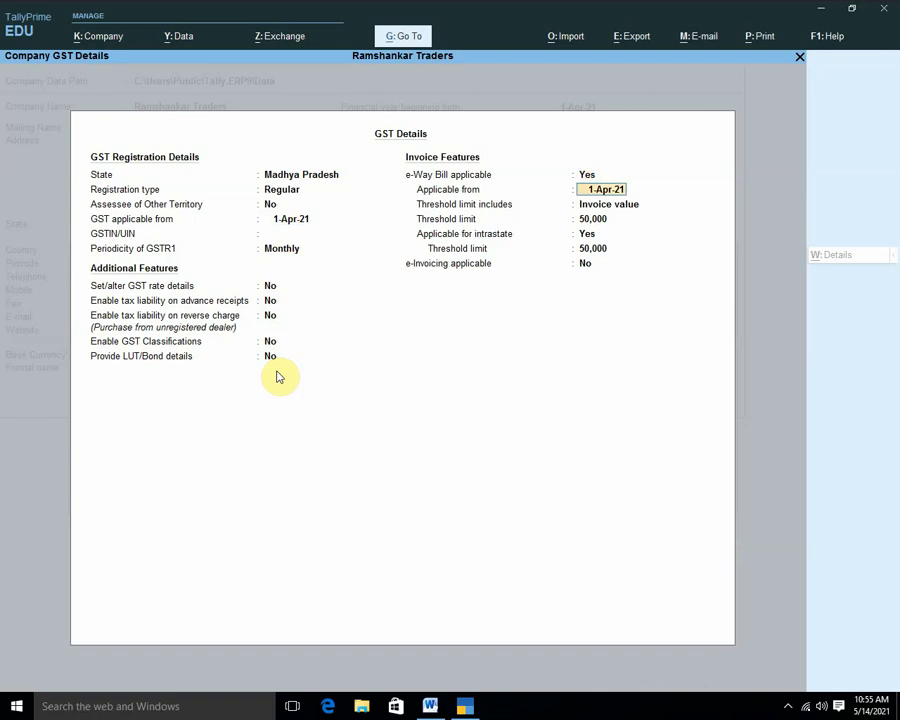
{"action": "key", "text": "Return"}
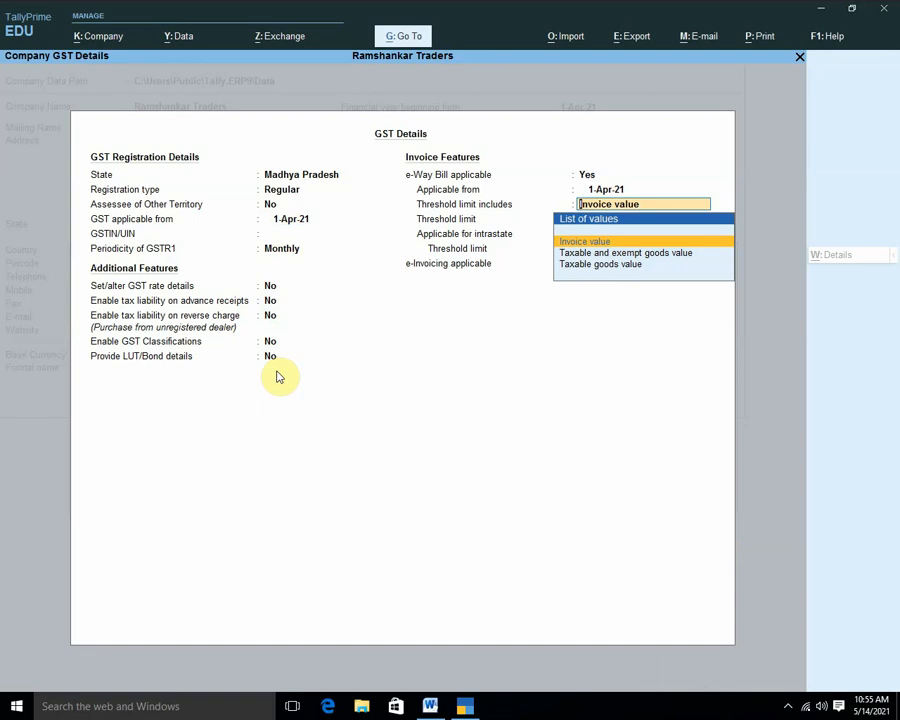
{"action": "key", "text": "Return"}
{"action": "key", "text": "Return"}
{"action": "key", "text": "Return"}
{"action": "key", "text": "Return"}
{"action": "key", "text": "Return"}
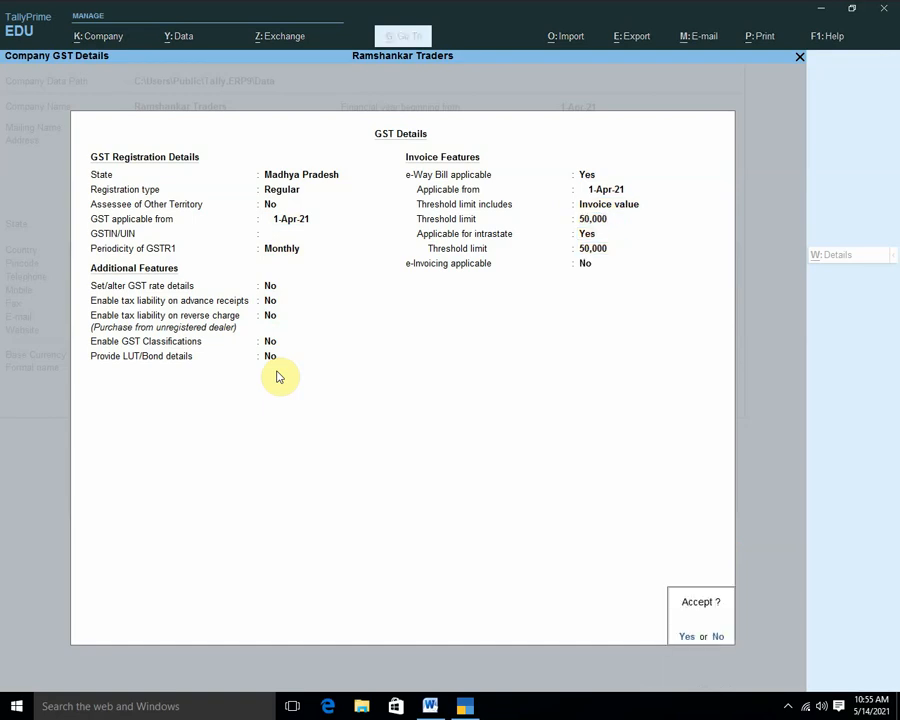
Save the GST details and accept Company Features to reach the Gateway of Tally.
{"action": "key", "text": "Return"}
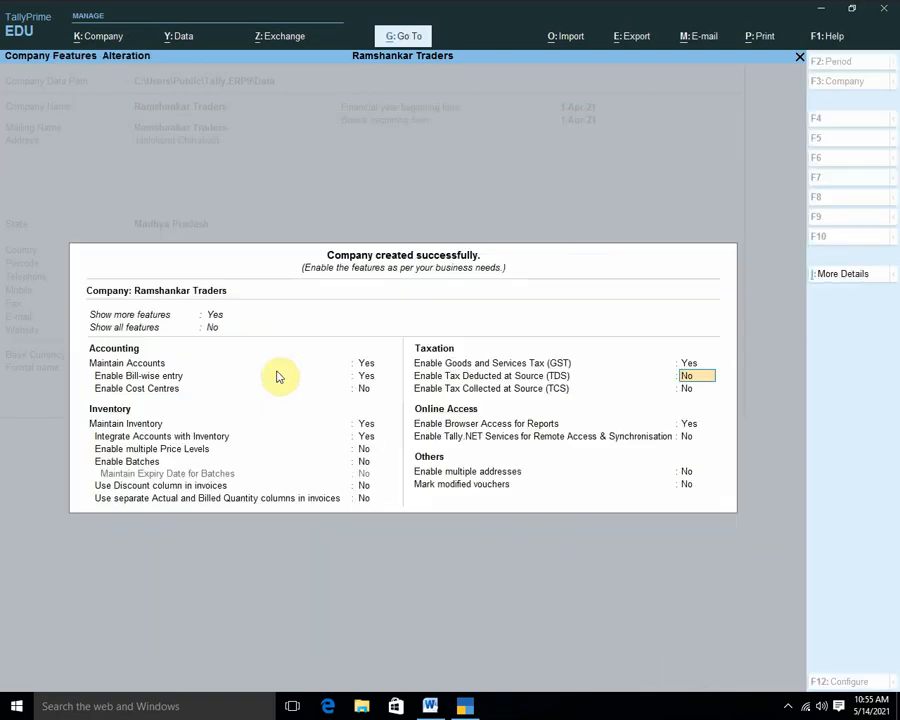
{"action": "key", "text": "Return"}
{"action": "key", "text": "Return"}
{"action": "key", "text": "Return"}
{"action": "key", "text": "Return"}
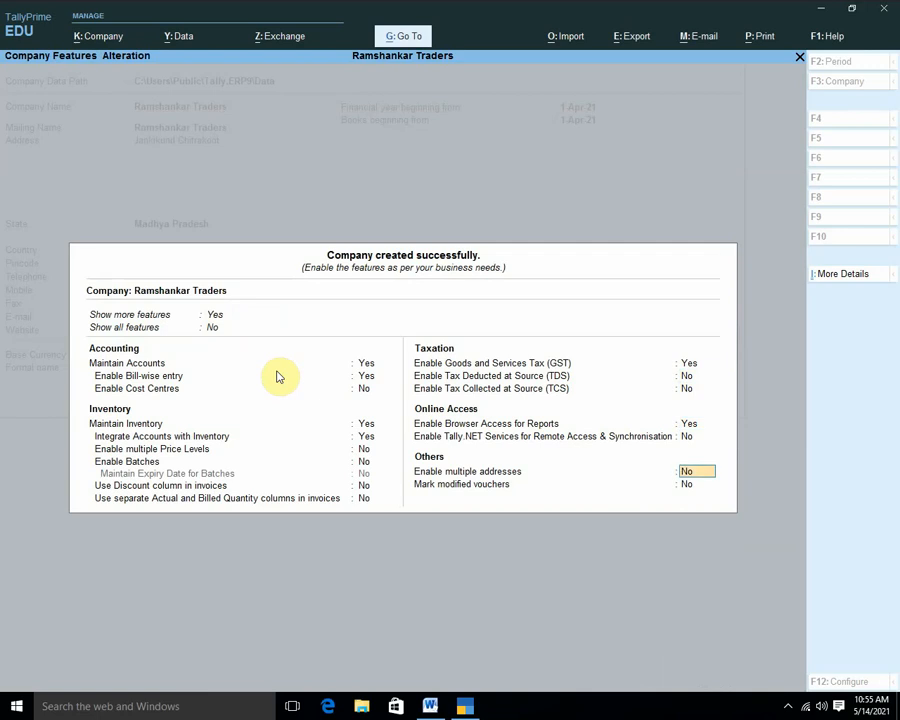
{"action": "key", "text": "Return"}
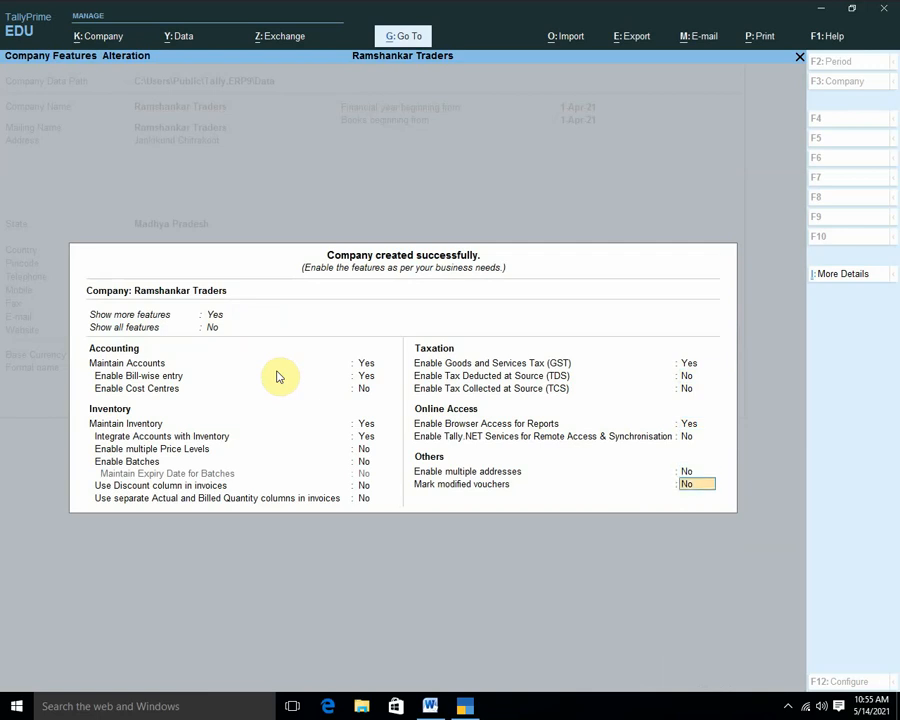
{"action": "key", "text": "Return"}
{"action": "key", "text": "Return"}
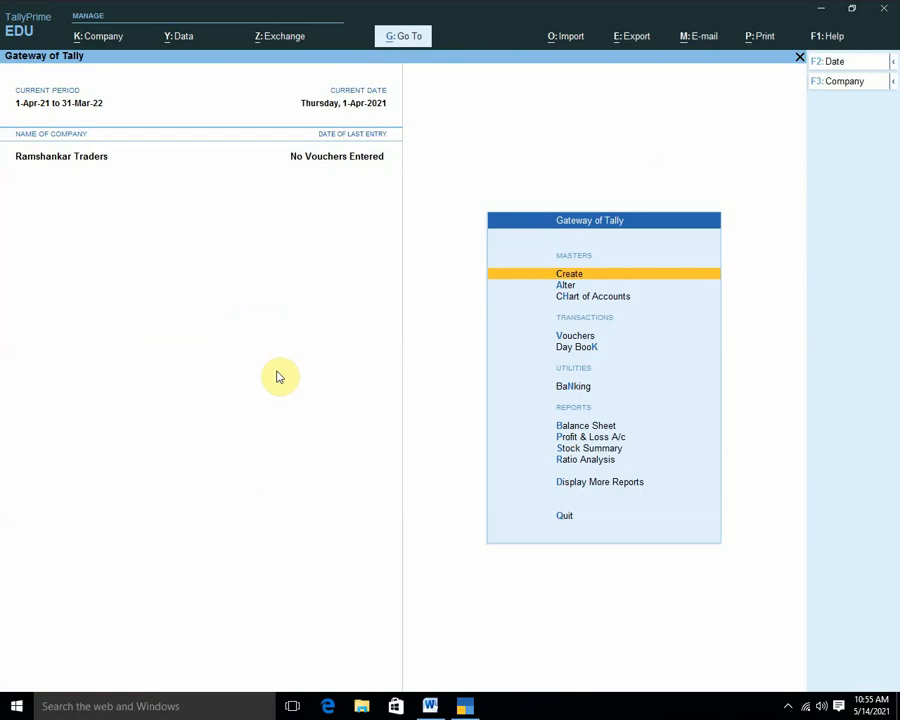
Create a ledger named Capital A/c under the Capital Account group.
{"action": "key", "text": "Return"}
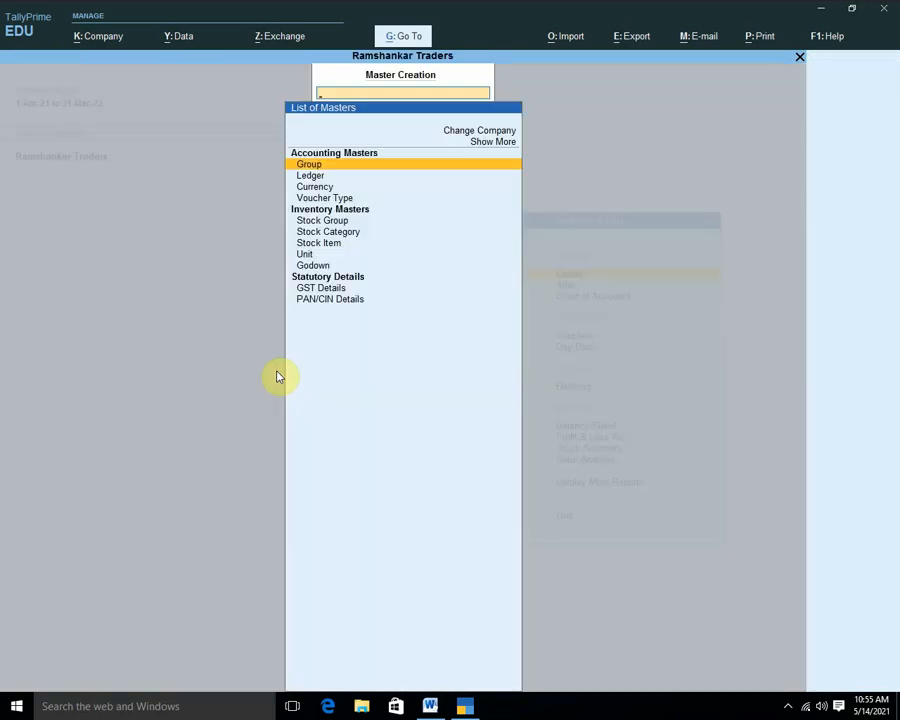
{"action": "key", "text": "Down"}
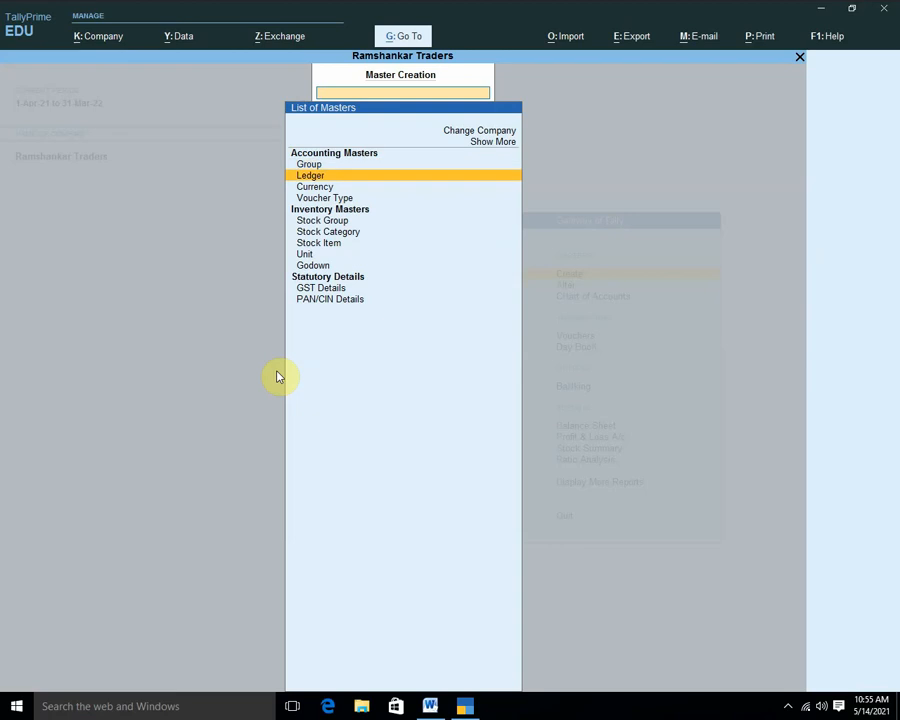
{"action": "key", "text": "Return"}
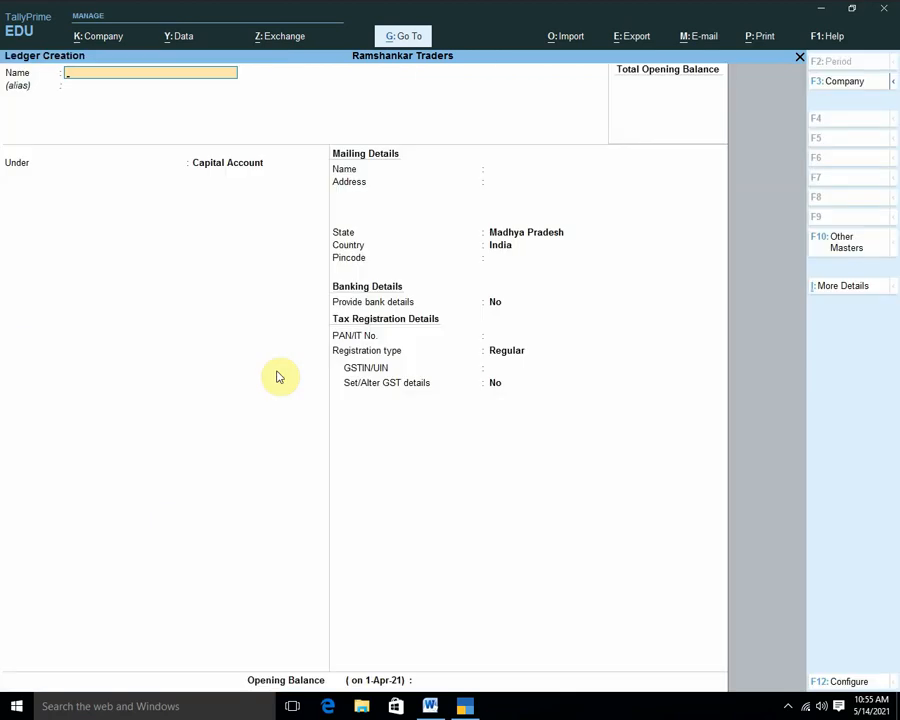
{"action": "type", "text": "Capital a/c"}
{"action": "key", "text": "Return"}
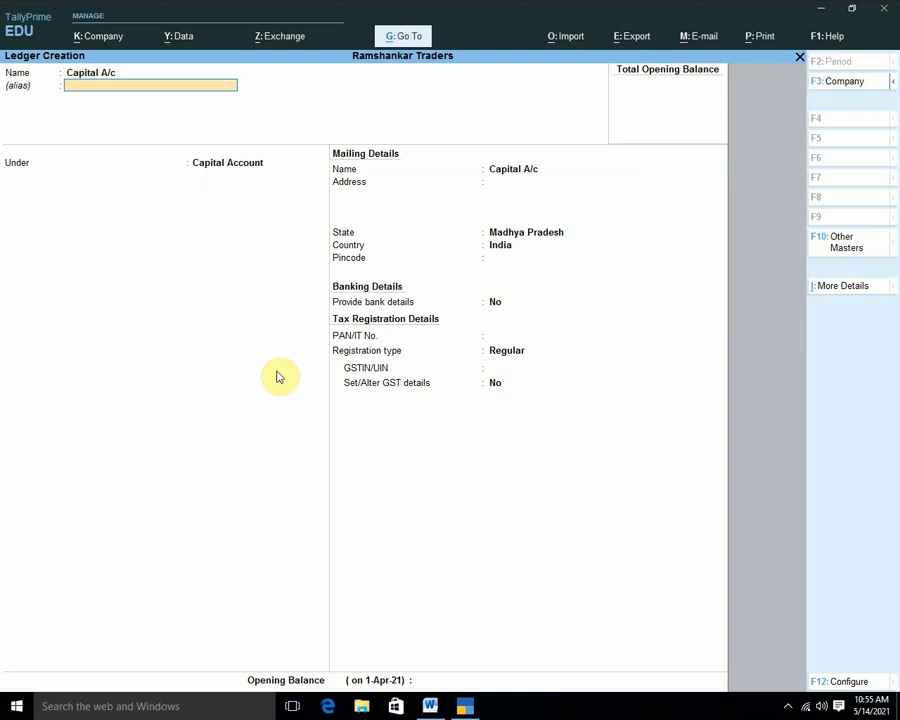
{"action": "key", "text": "Return"}
{"action": "key", "text": "Return"}
{"action": "key", "text": "Return"}
{"action": "key", "text": "Return"}
{"action": "key", "text": "Return"}
{"action": "key", "text": "Return"}
{"action": "key", "text": "Return"}
{"action": "key", "text": "Return"}
{"action": "key", "text": "Return"}
{"action": "key", "text": "Return"}
{"action": "key", "text": "Return"}
{"action": "key", "text": "Return"}
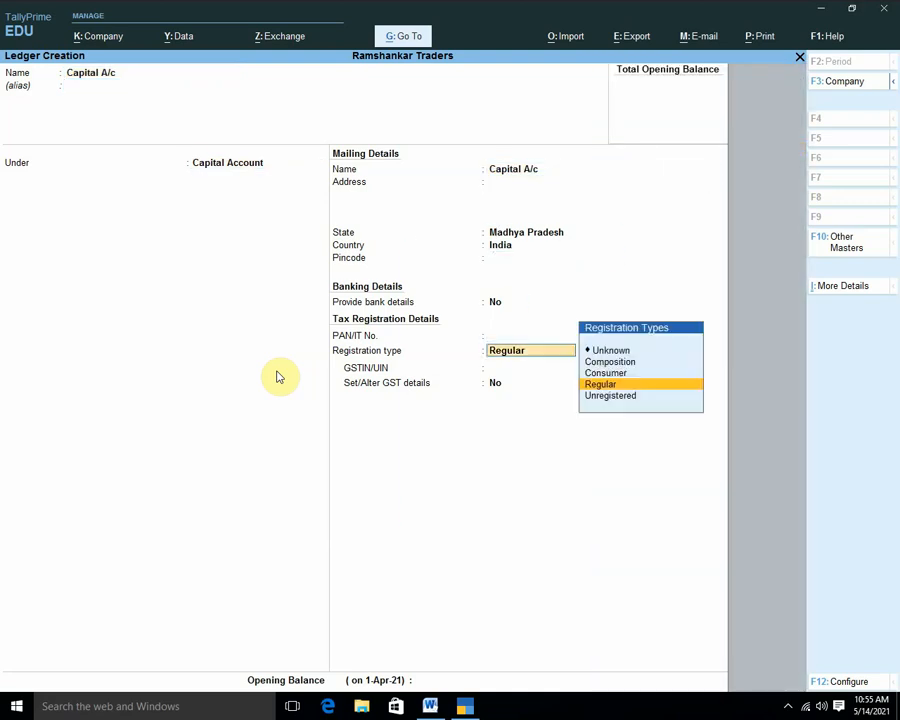
{"action": "key", "text": "Return"}
{"action": "key", "text": "Return"}
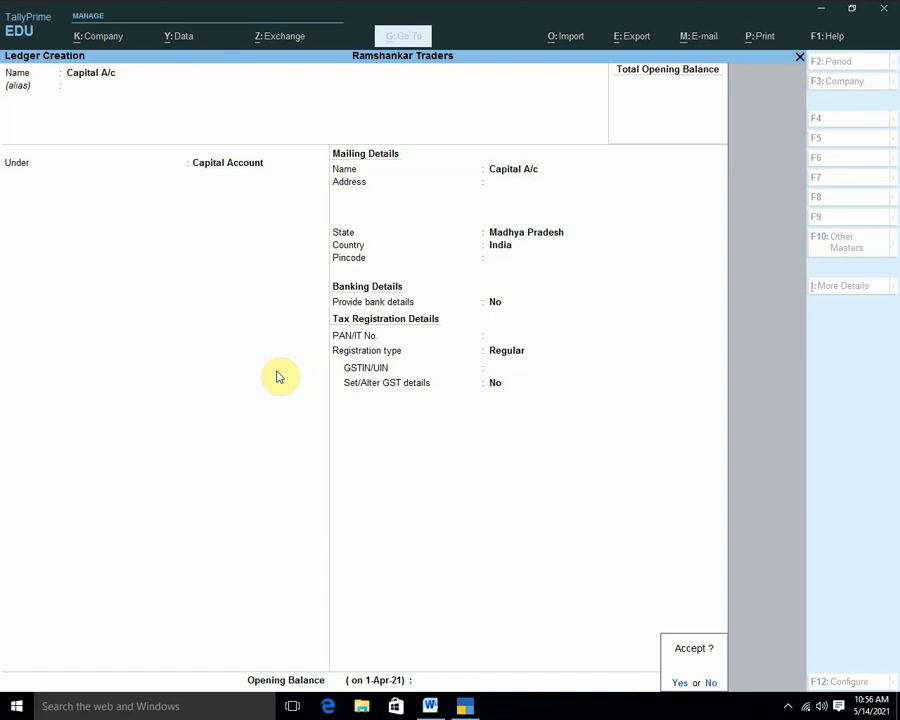
Save Capital A/c, then enter Sales A/c under Sales Accounts with GST applicable and Goods supply.
{"action": "key", "text": "Return"}
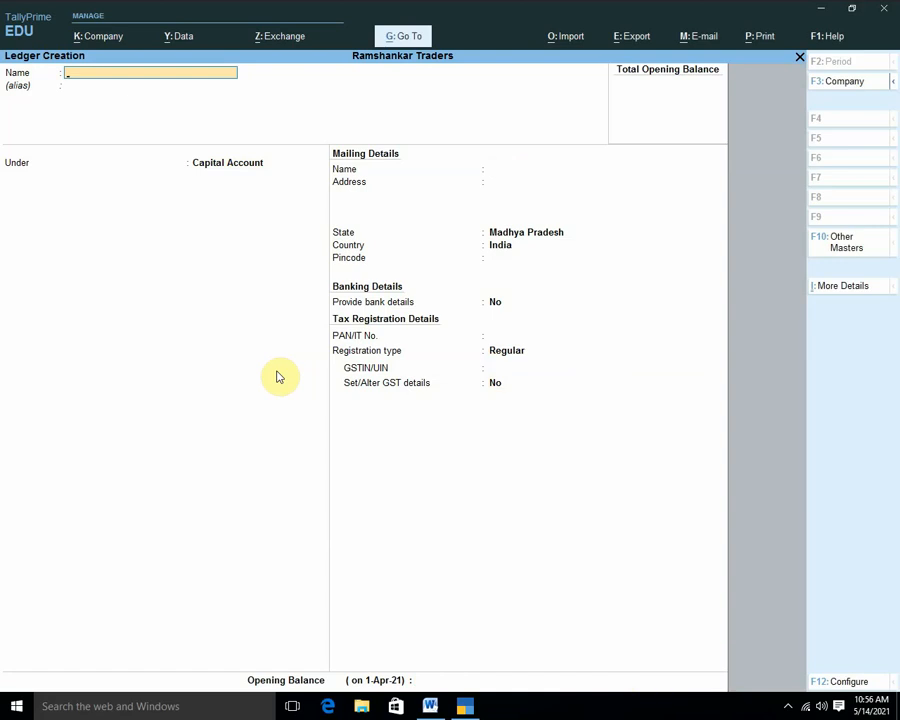
{"action": "type", "text": "Sales a/c"}
{"action": "key", "text": "Return"}
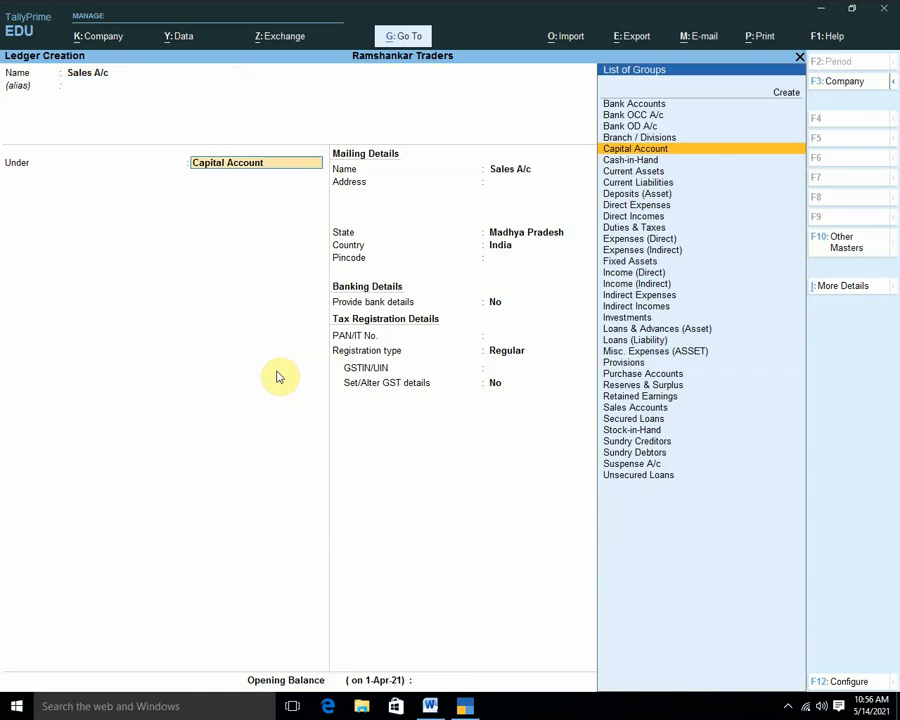
{"action": "type", "text": "Sa"}
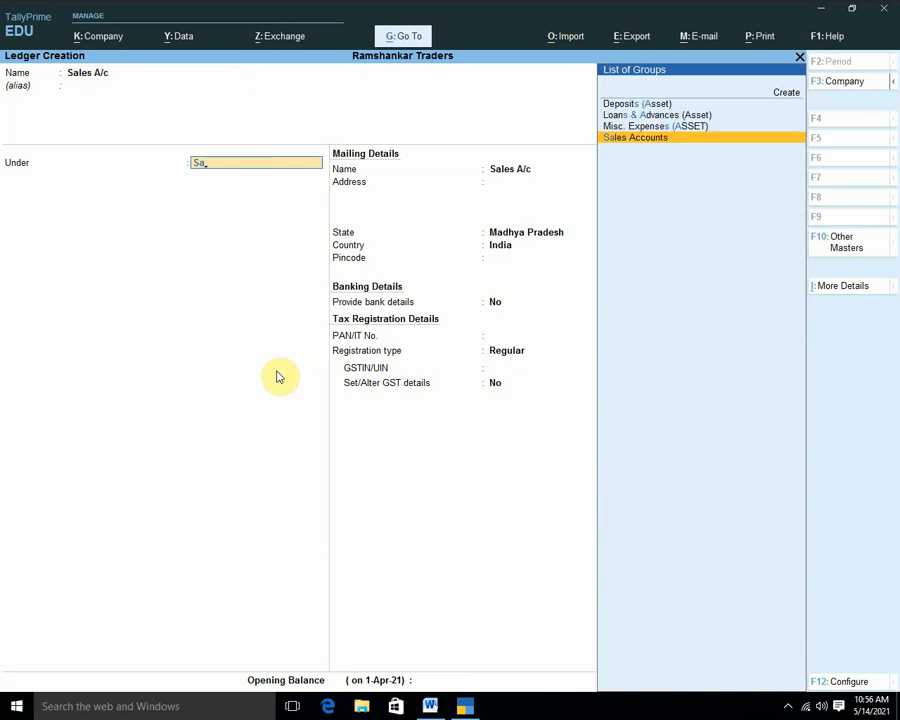
{"action": "key", "text": "Return"}
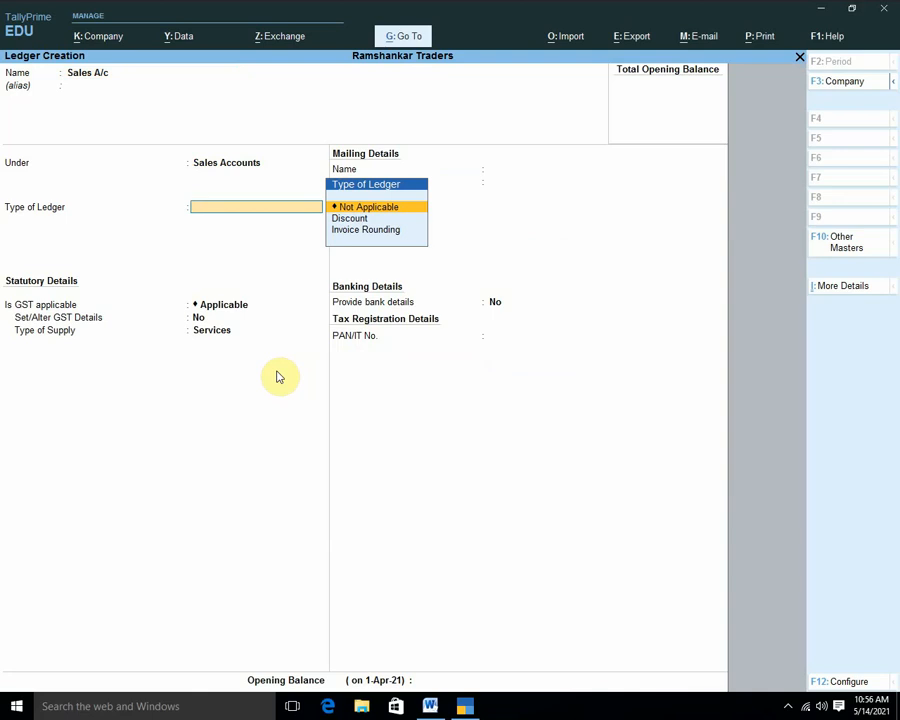
{"action": "key", "text": "Return"}
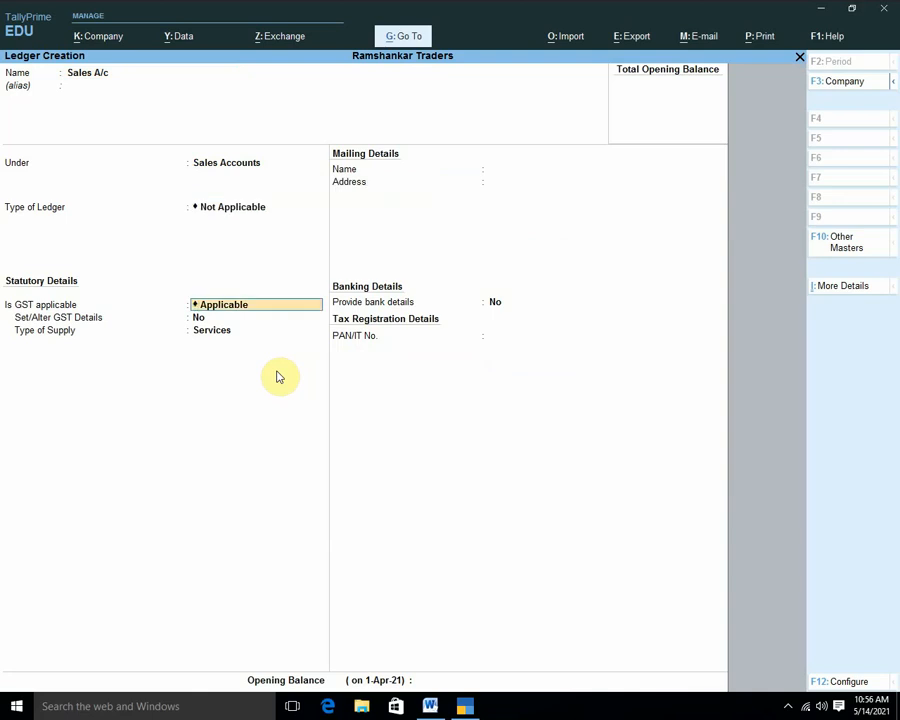
{"action": "key", "text": "Return"}
{"action": "key", "text": "Return"}
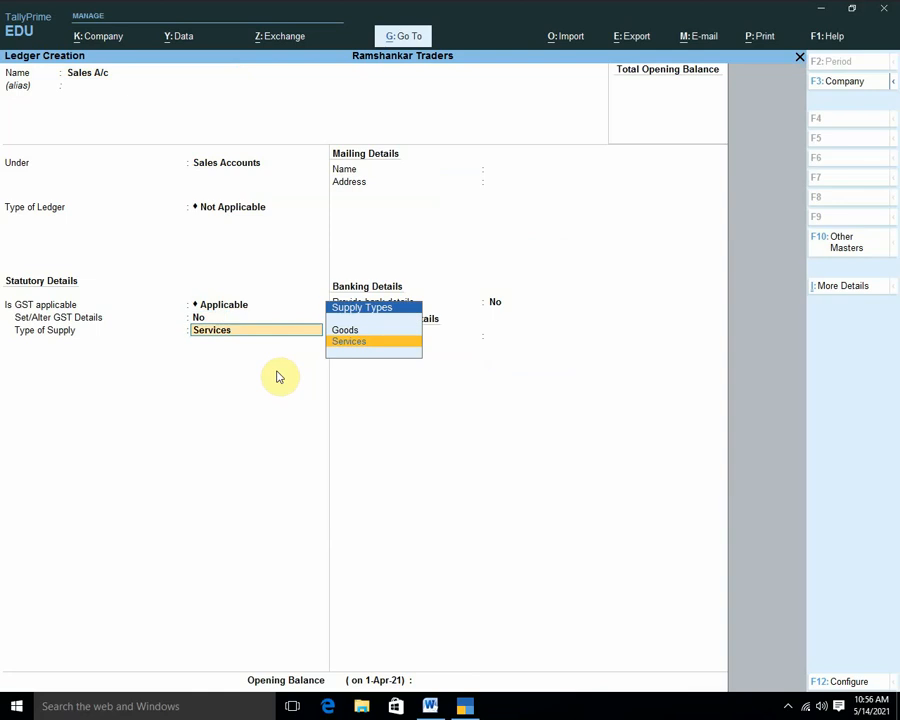
{"action": "key", "text": "Up"}
{"action": "key", "text": "Return"}
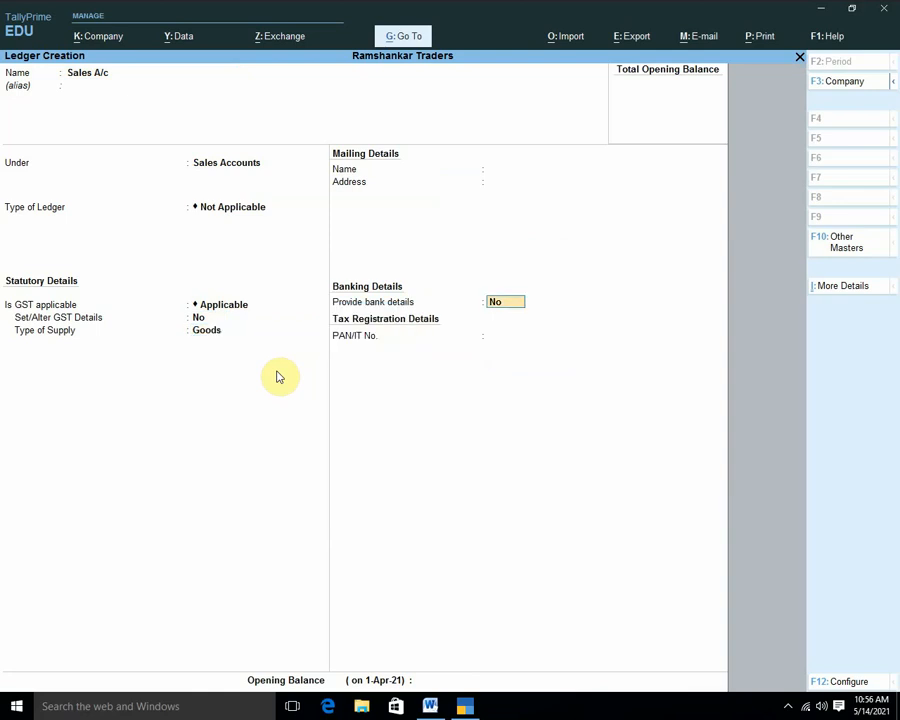
{"action": "key", "text": "Return"}
{"action": "key", "text": "Return"}
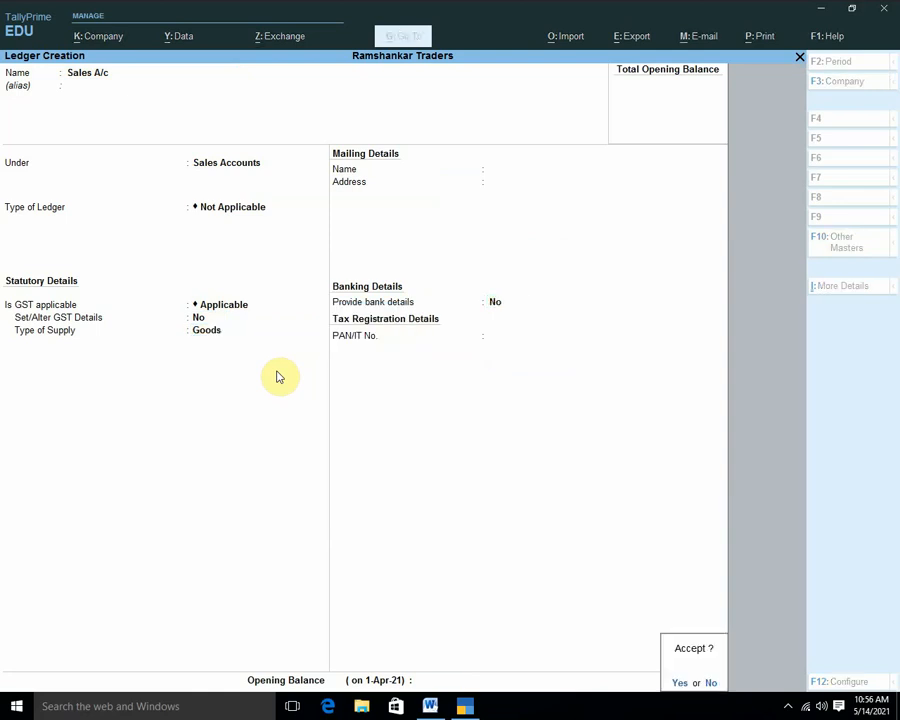
{"action": "key", "text": "Return"}
Create the Purchase A/c ledger under Purchase Accounts, GST applicable, with Goods as supply type.
{"action": "type", "text": "Purchase"}
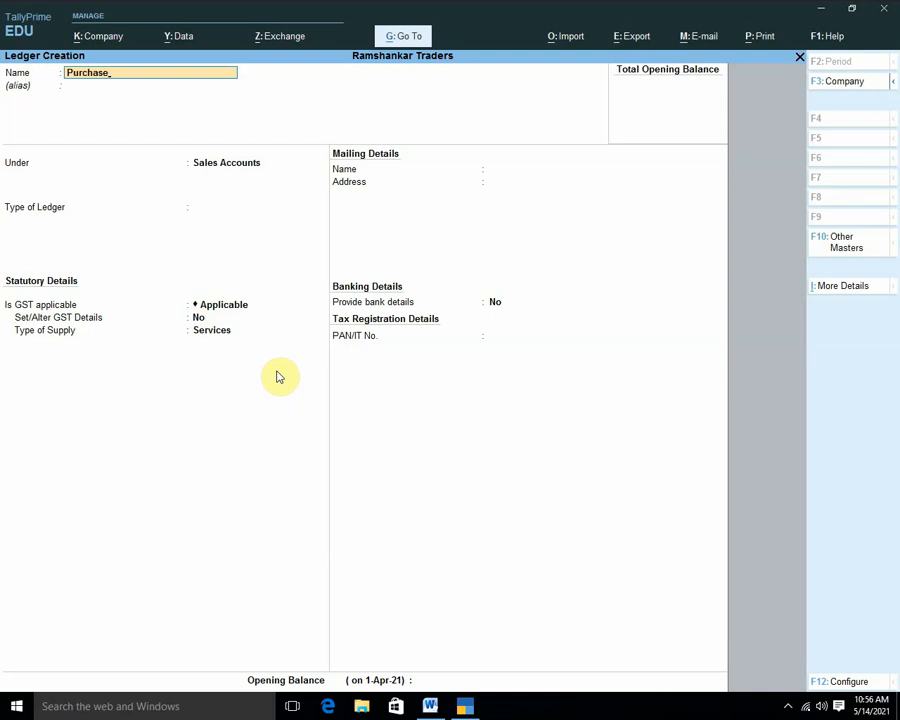
{"action": "type", "text": " A/c"}
{"action": "key", "text": "Return"}
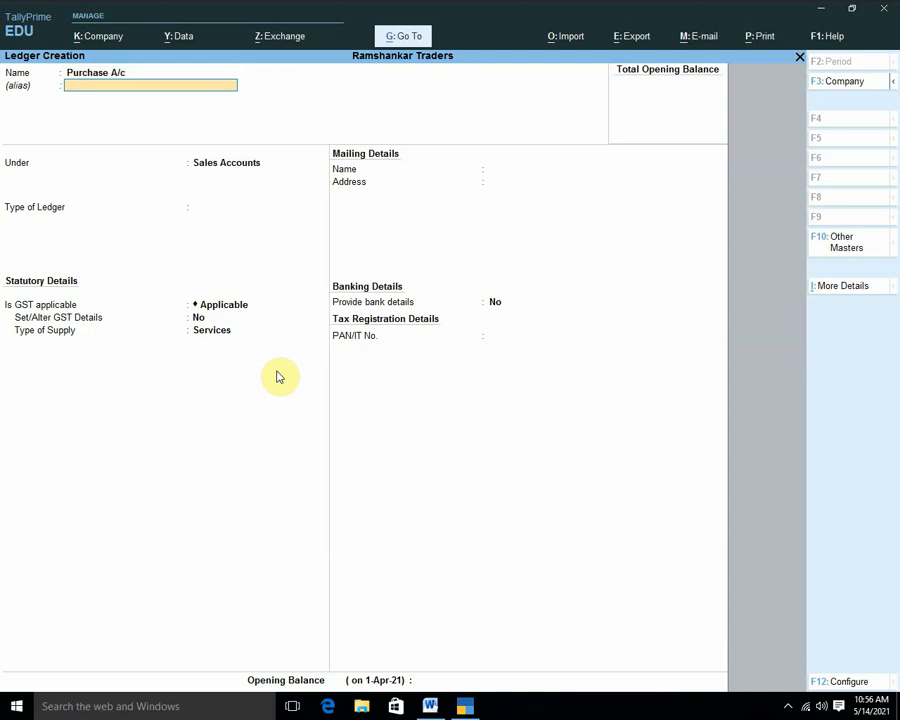
{"action": "key", "text": "Return"}
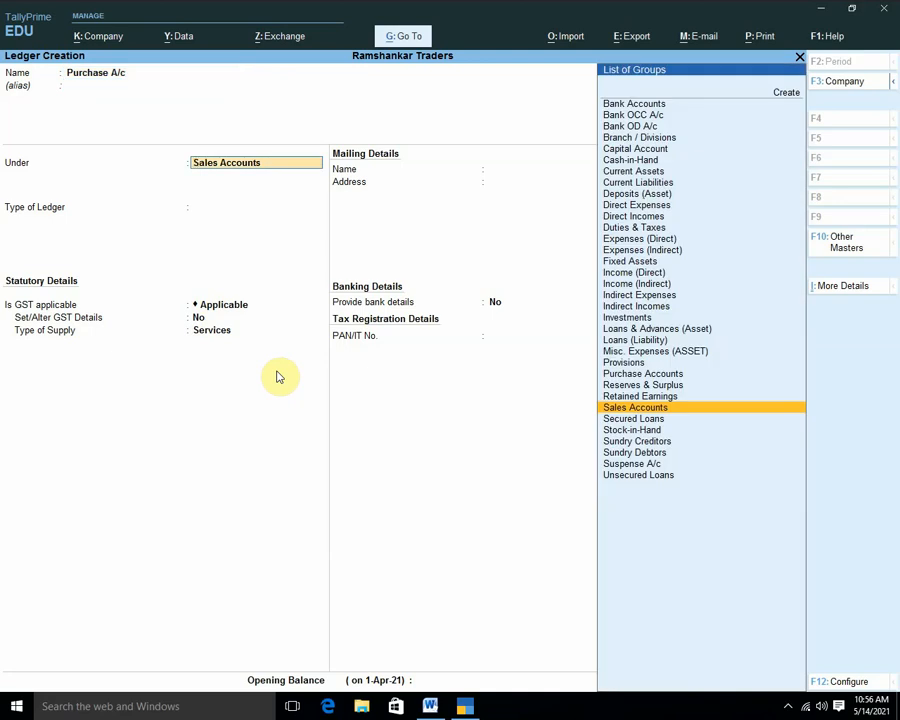
{"action": "type", "text": "Pu"}
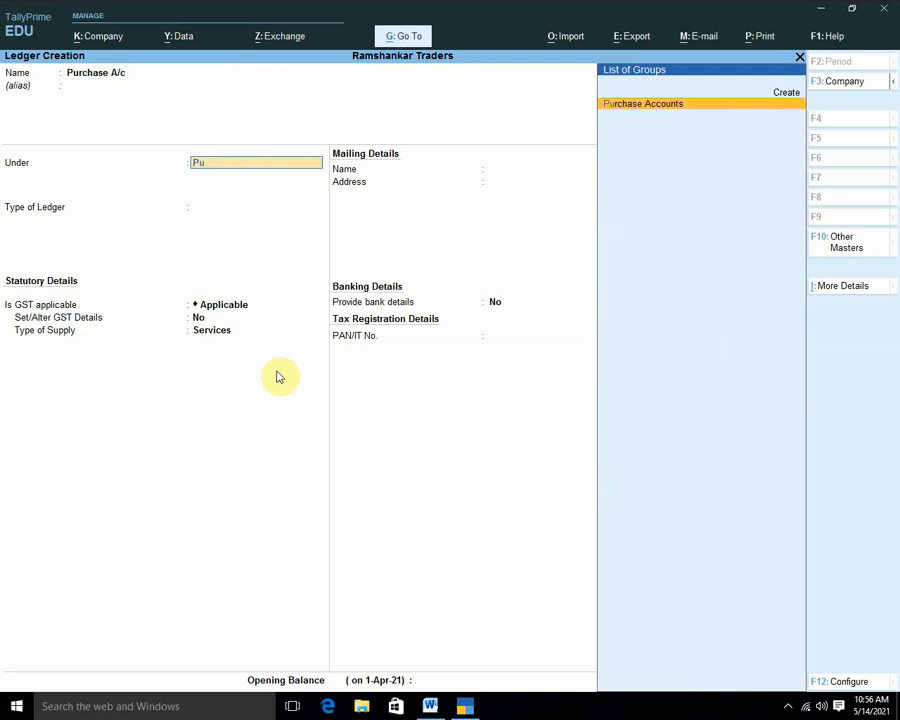
{"action": "key", "text": "Return"}
{"action": "key", "text": "Return"}
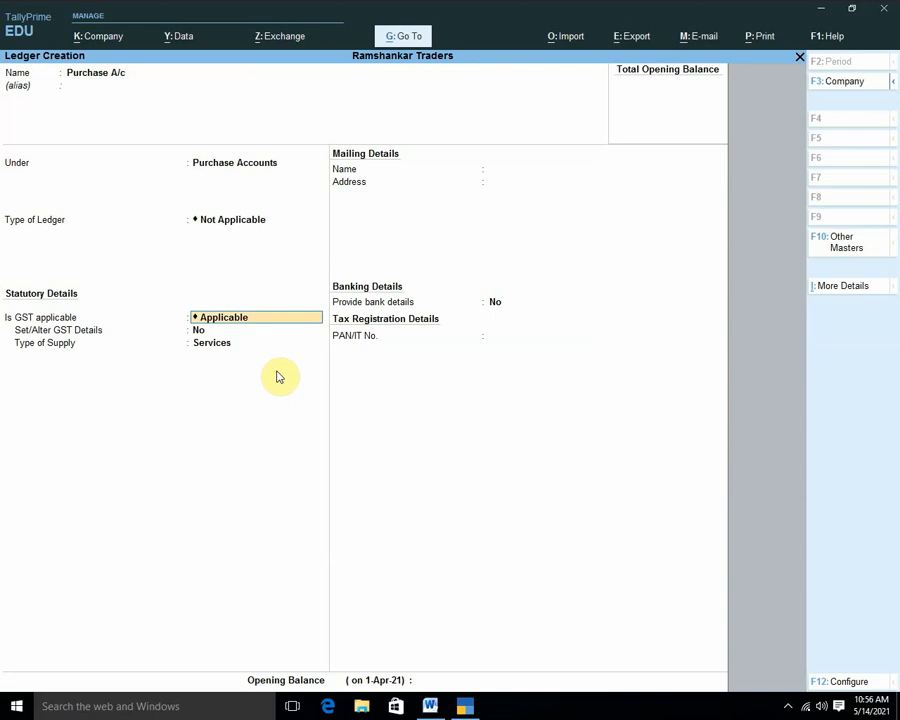
{"action": "key", "text": "Return"}
{"action": "key", "text": "Return"}
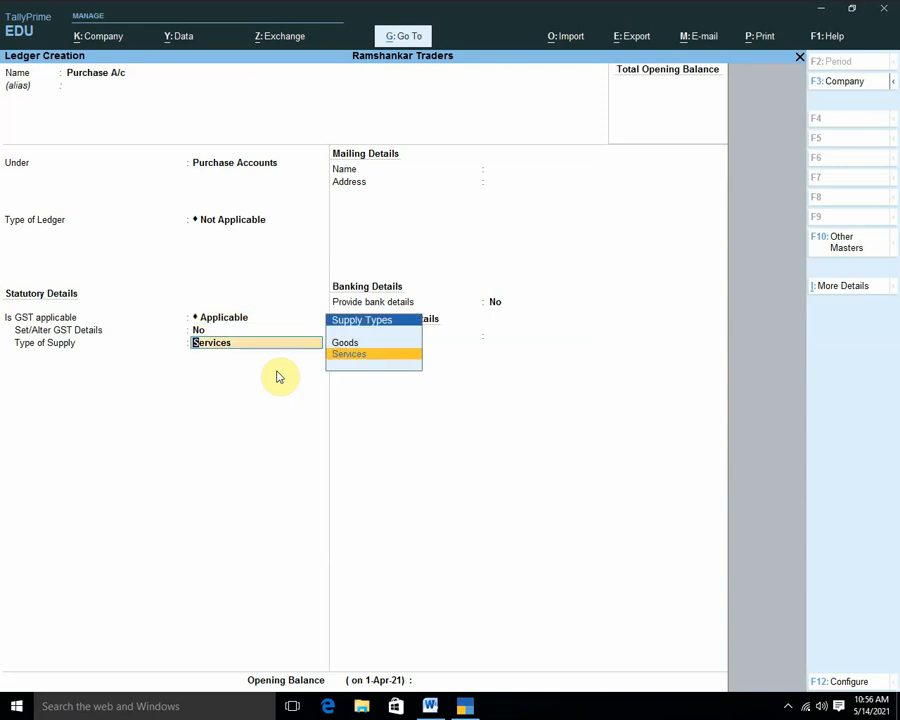
{"action": "key", "text": "Up"}
{"action": "key", "text": "Return"}
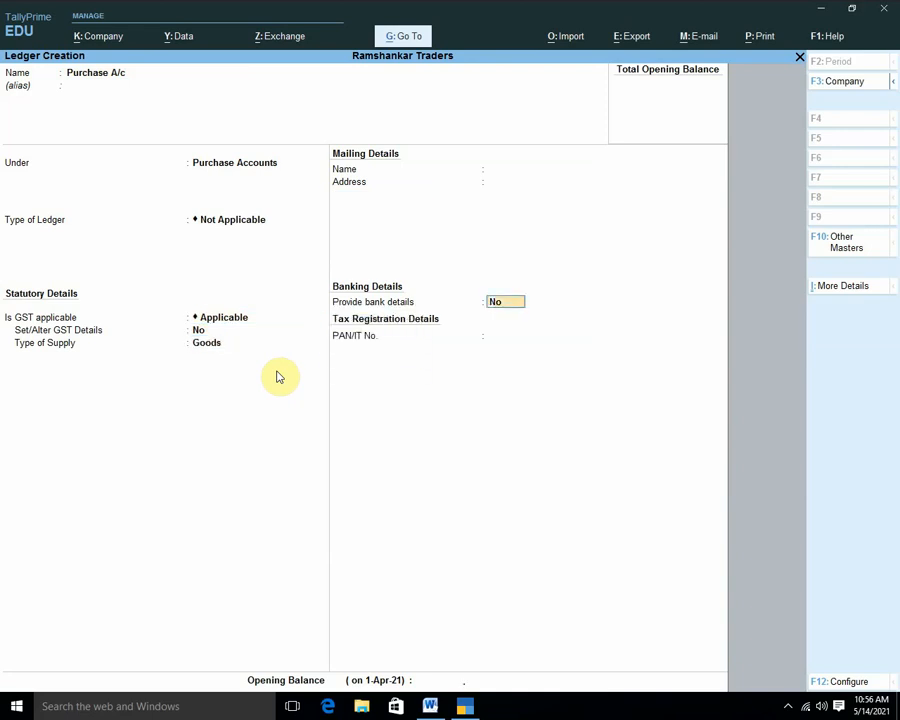
{"action": "key", "text": "Return"}
{"action": "key", "text": "Return"}
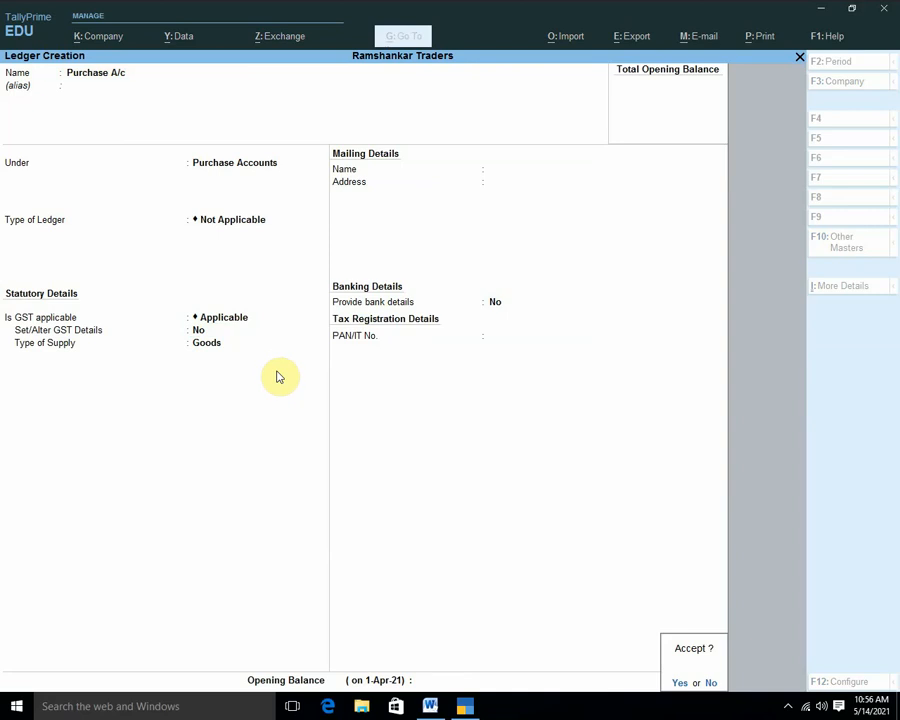
{"action": "key", "text": "Return"}
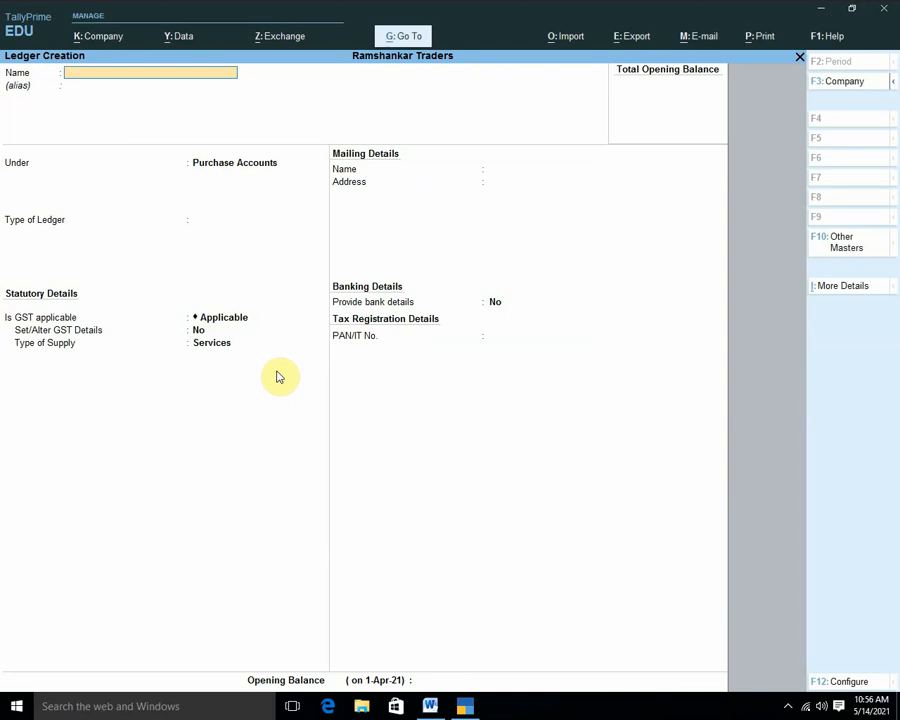
Enter the supplier's ledger name under Sundry Creditors, bill-by-bill, Madhya Pradesh, Regular registration.
{"action": "type", "text": "Arun Cr"}
{"action": "key", "text": "Return"}
{"action": "type", "text": "Sa"}
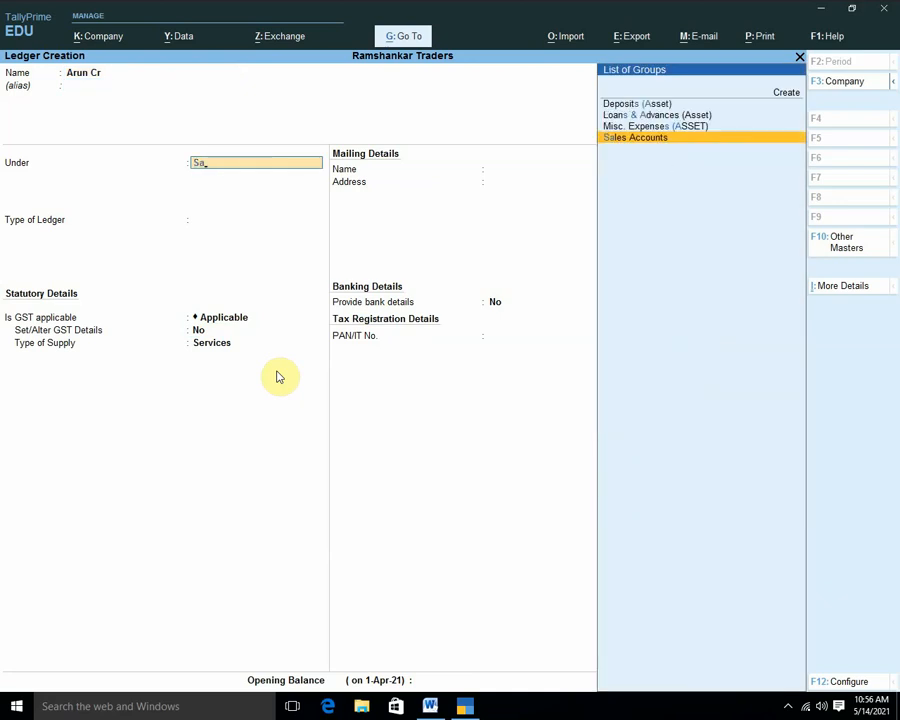
{"action": "key", "text": "BackSpace"}
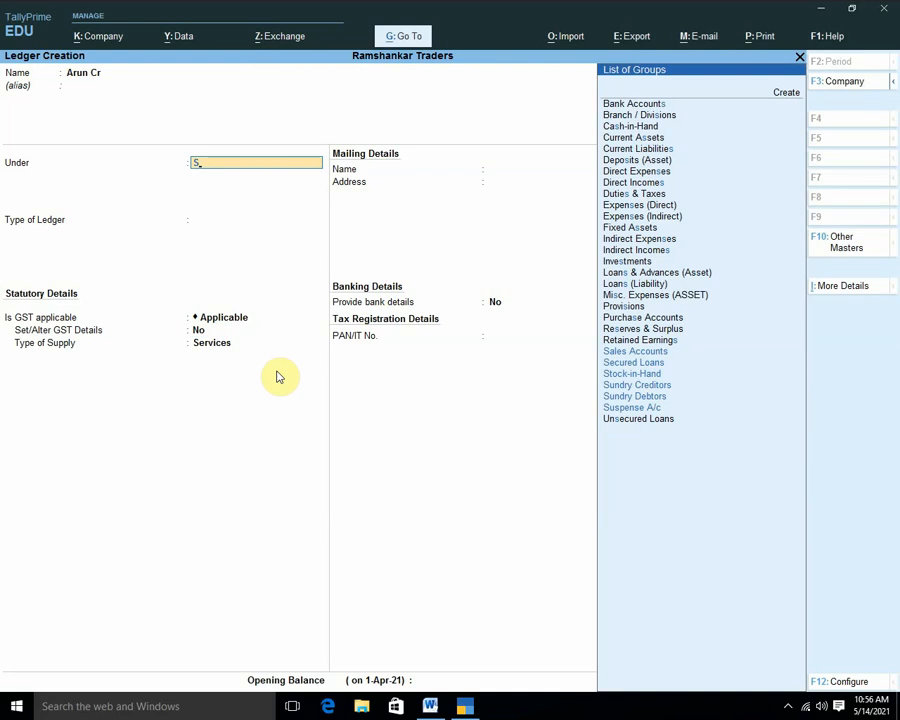
{"action": "key", "text": "Down"}
{"action": "key", "text": "Down"}
{"action": "key", "text": "Down"}
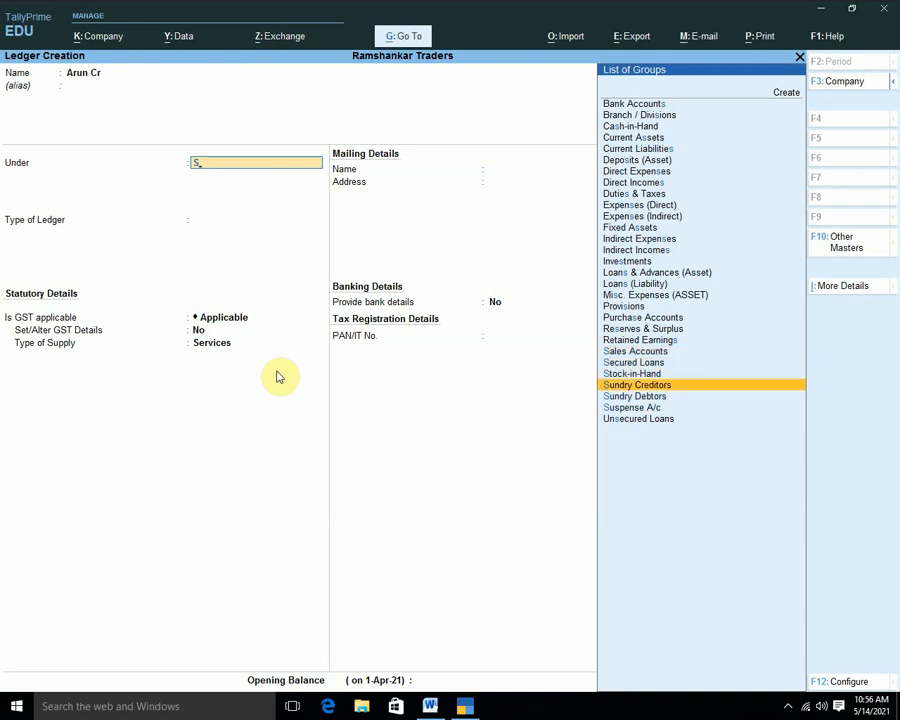
{"action": "key", "text": "Return"}
{"action": "key", "text": "Return"}
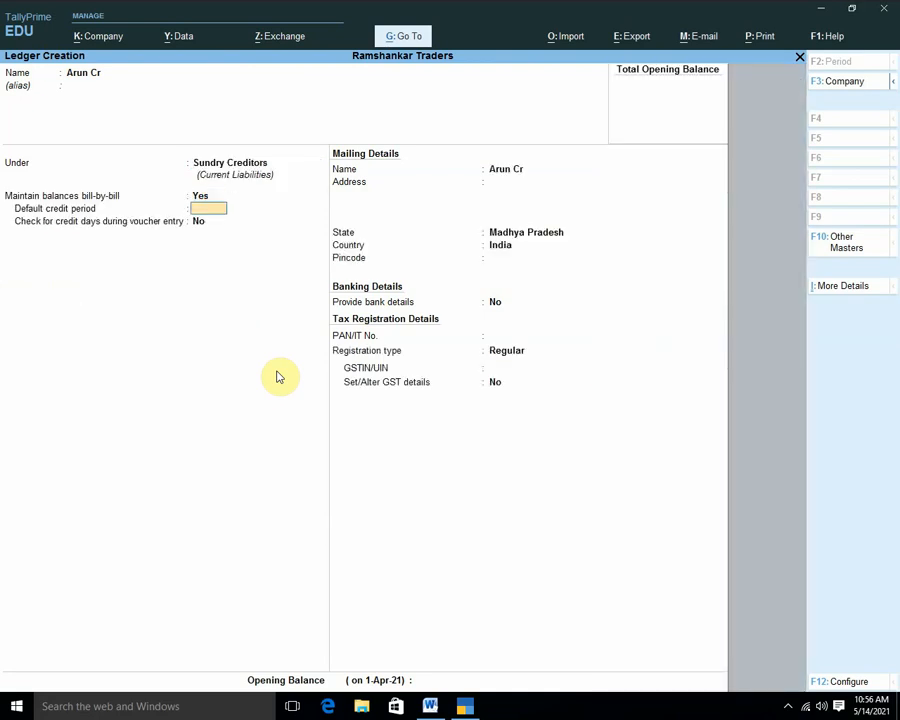
{"action": "key", "text": "Return"}
{"action": "key", "text": "Return"}
{"action": "key", "text": "Return"}
{"action": "key", "text": "Return"}
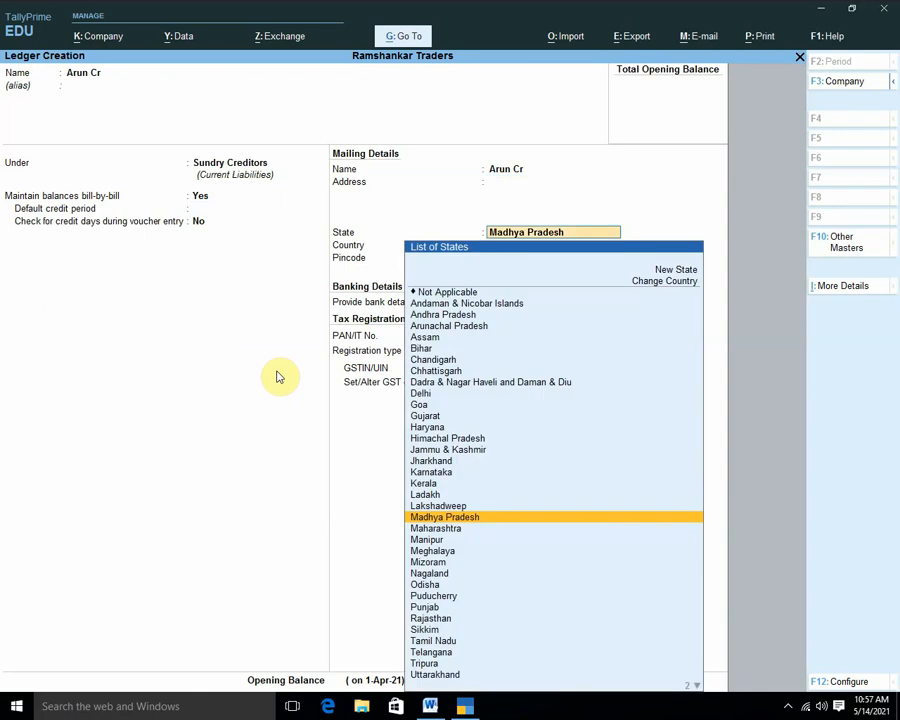
{"action": "key", "text": "Return"}
{"action": "key", "text": "Return"}
{"action": "key", "text": "Return"}
{"action": "key", "text": "Return"}
{"action": "key", "text": "Return"}
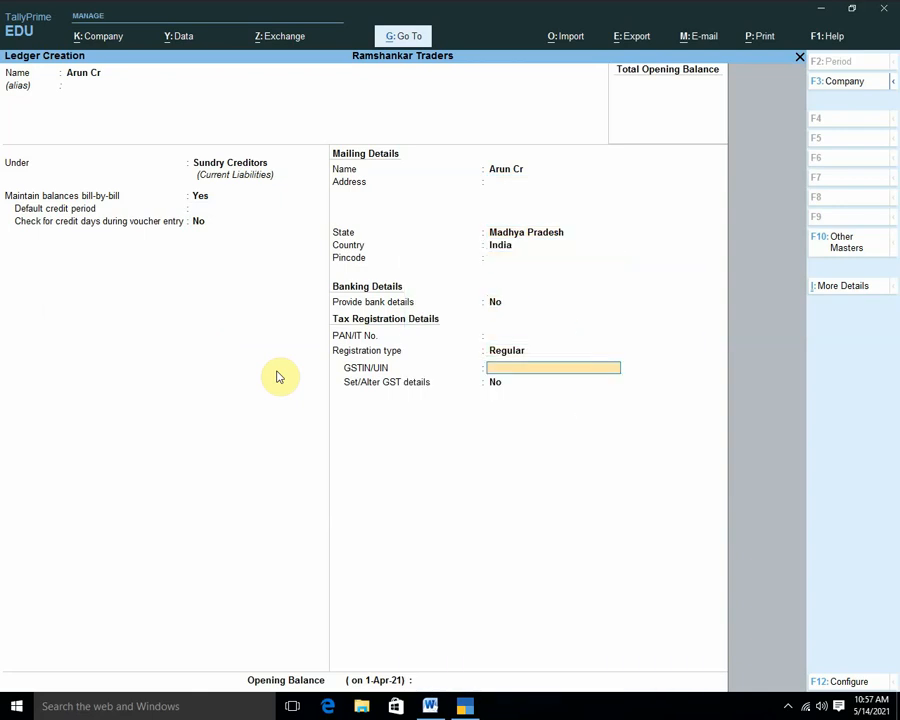
{"action": "key", "text": "Return"}
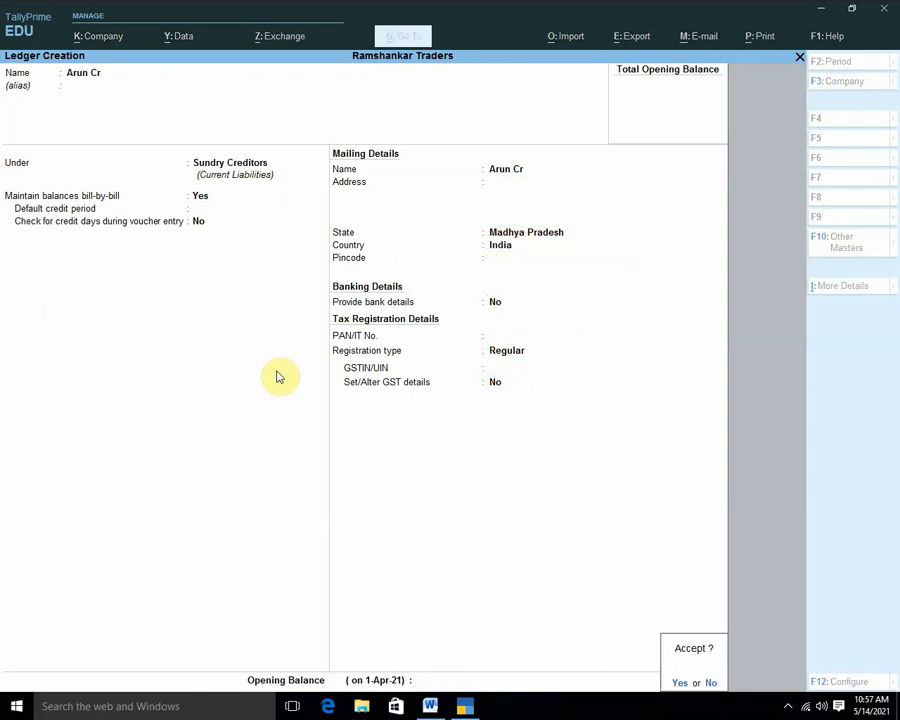
{"action": "key", "text": "Return"}
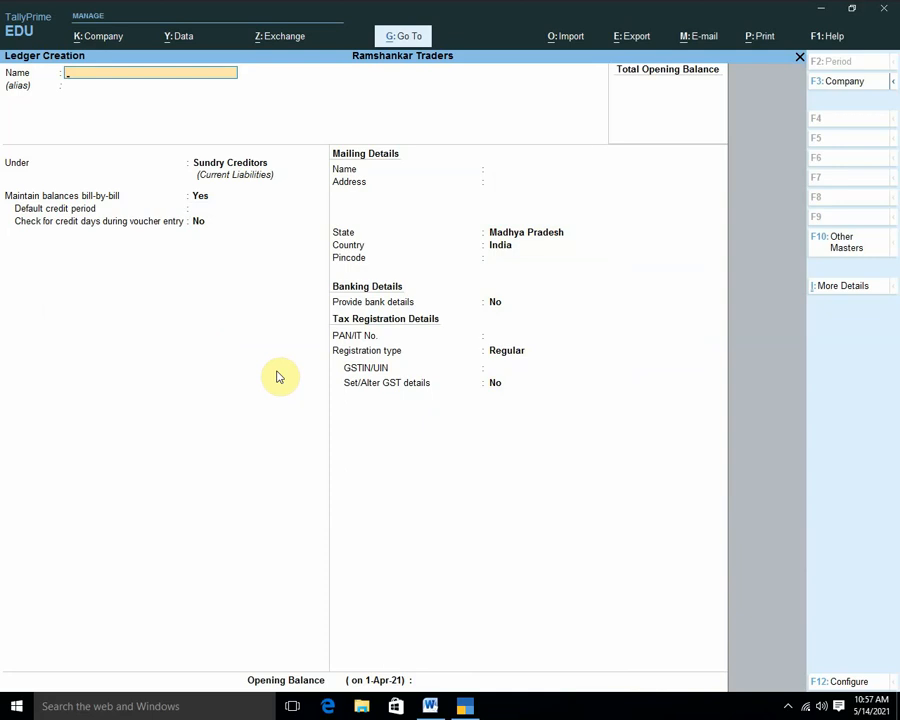
Enter the customer's ledger name under Sundry Debtors, keeping Madhya Pradesh and Regular registration.
{"action": "type", "text": "Um"}
{"action": "type", "text": "Dr"}
{"action": "key", "text": "Return"}
{"action": "key", "text": "Return"}
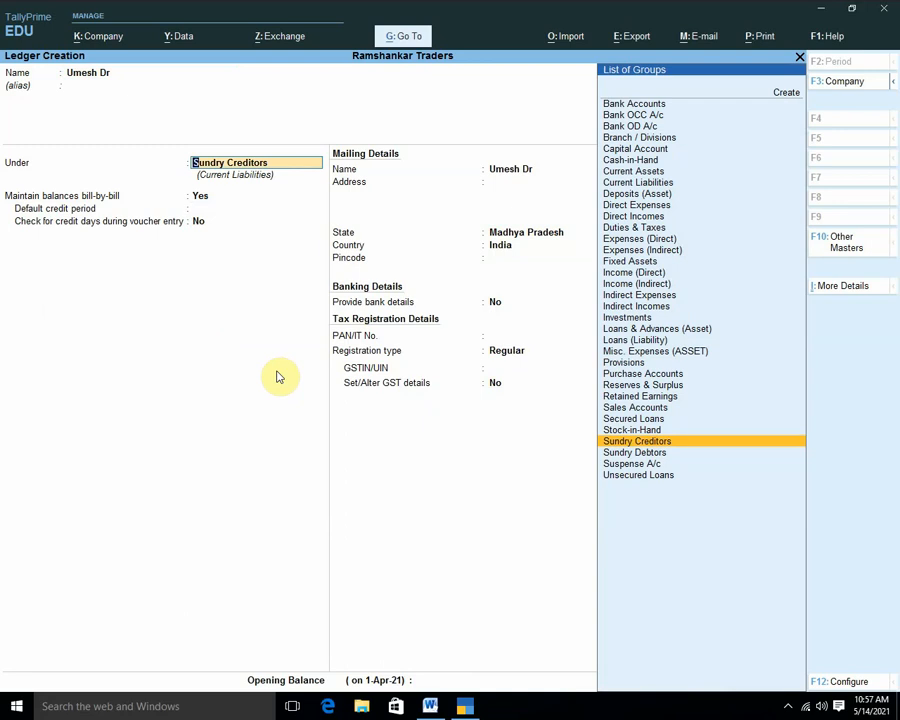
{"action": "key", "text": "Down"}
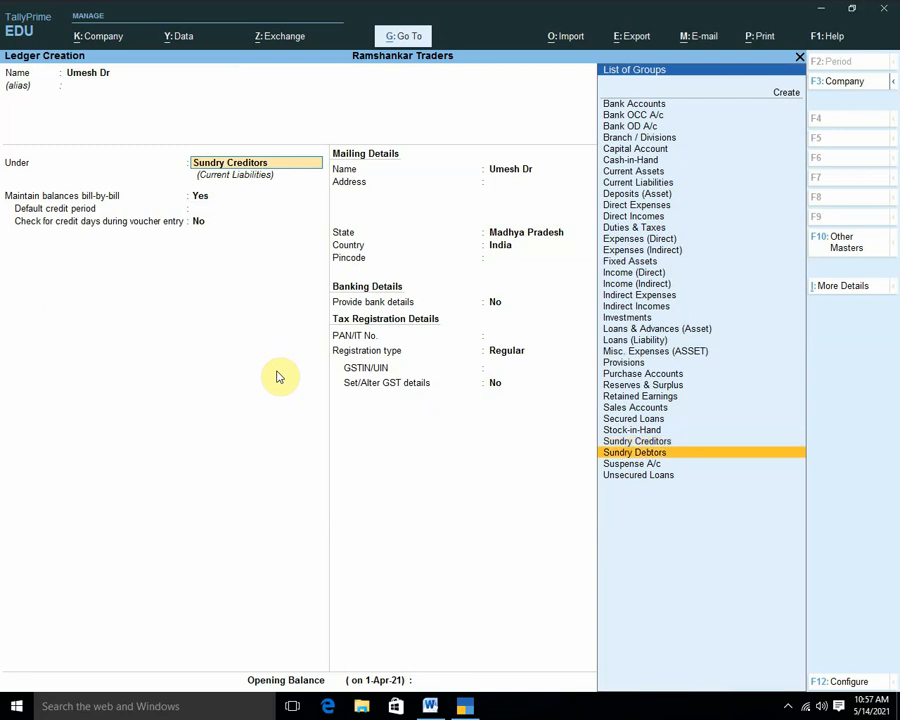
{"action": "key", "text": "Return"}
{"action": "key", "text": "Return"}
{"action": "key", "text": "Return"}
{"action": "key", "text": "Return"}
{"action": "key", "text": "Return"}
{"action": "key", "text": "Return"}
{"action": "key", "text": "Return"}
{"action": "key", "text": "Return"}
{"action": "key", "text": "Return"}
{"action": "key", "text": "Return"}
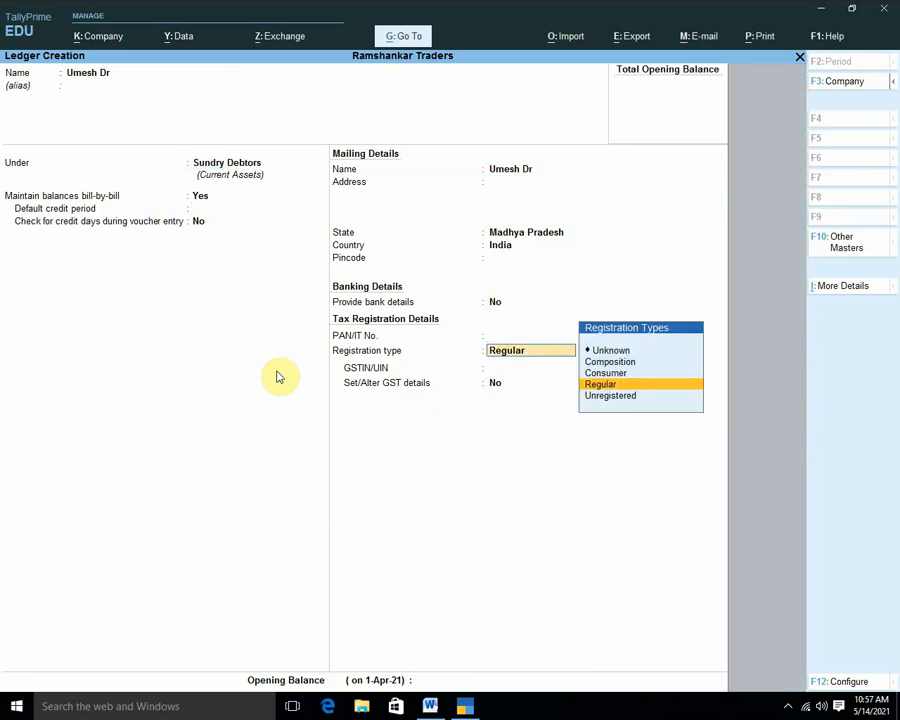
{"action": "key", "text": "Return"}
{"action": "key", "text": "Return"}
{"action": "key", "text": "Return"}
{"action": "key", "text": "Return"}
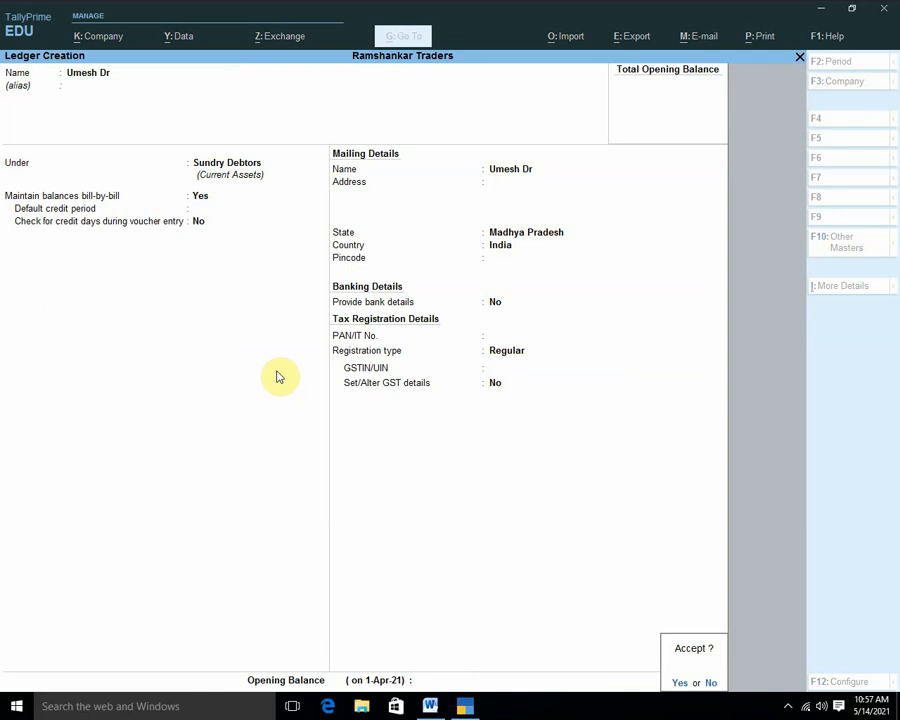
{"action": "key", "text": "Return"}
Create the Input CGST ledger under Duties & Taxes as GST Central Tax.
{"action": "type", "text": "Input"}
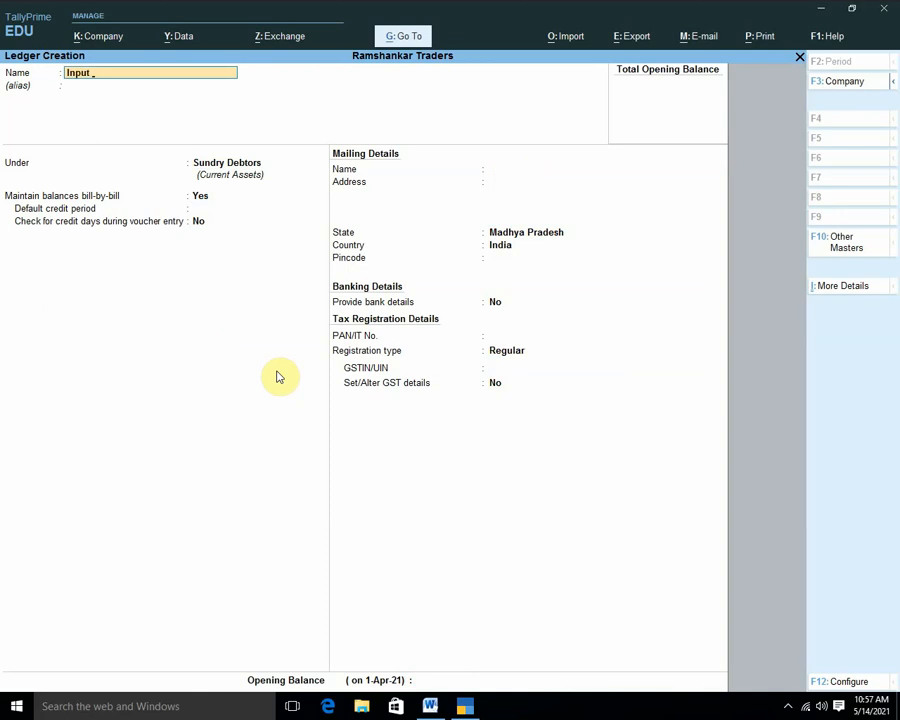
{"action": "type", "text": " CGST"}
{"action": "key", "text": "Return"}
{"action": "key", "text": "Return"}
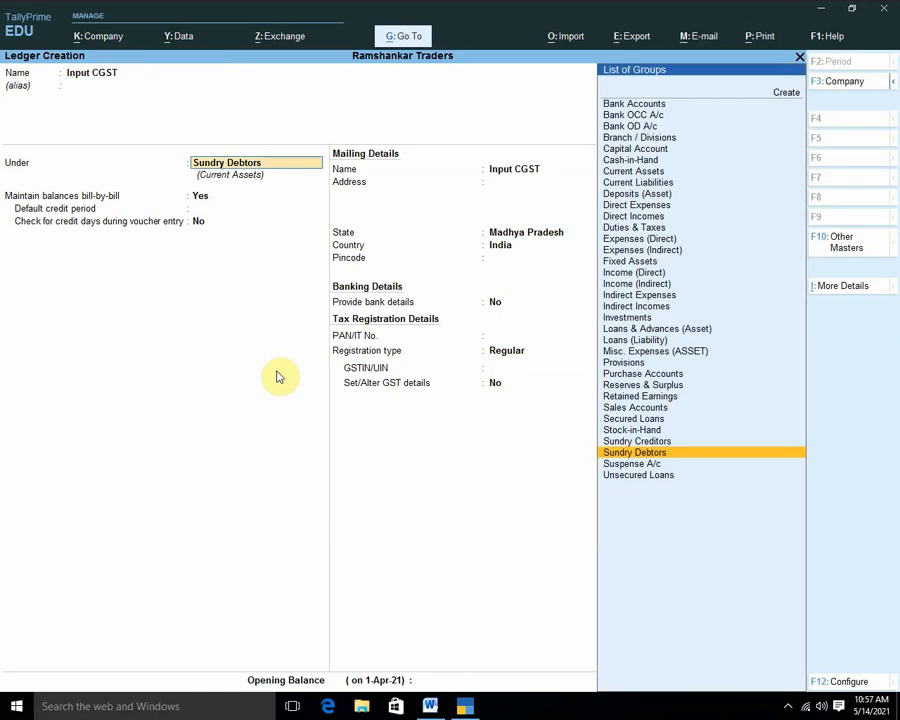
{"action": "type", "text": "D"}
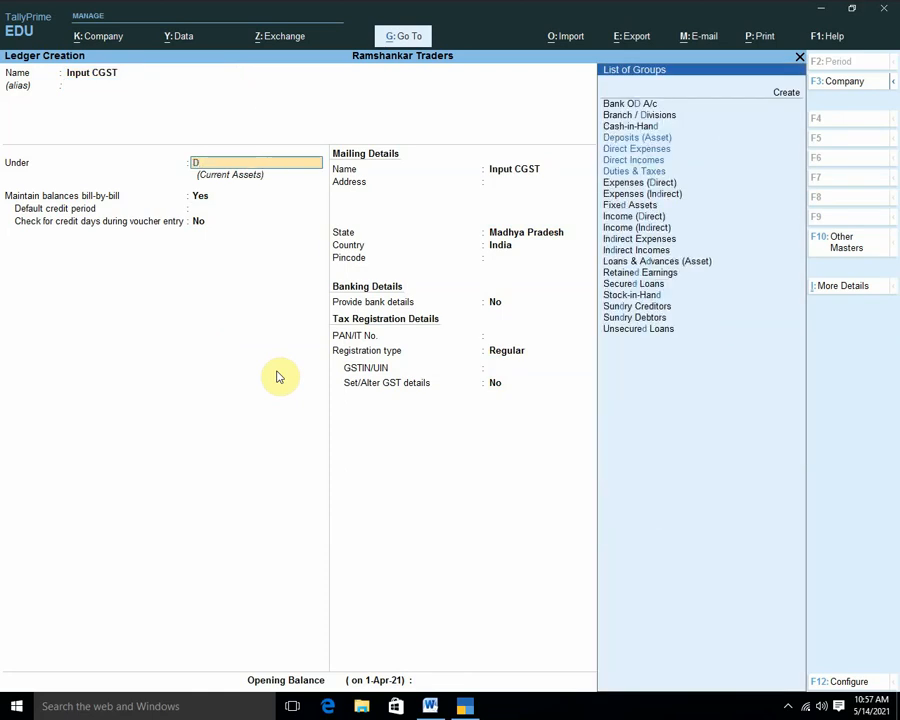
{"action": "key", "text": "Down"}
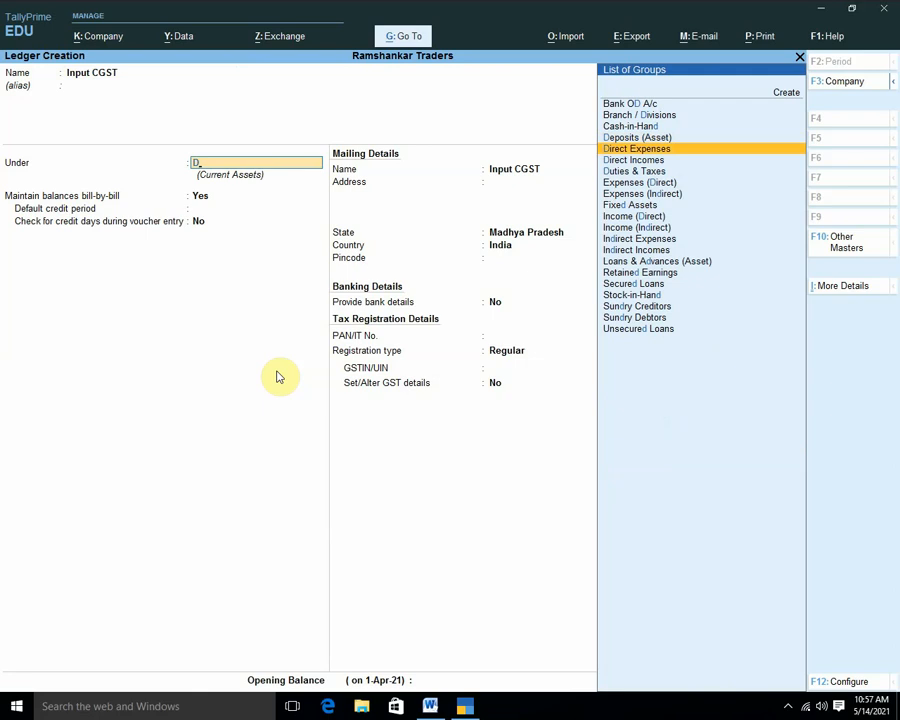
{"action": "key", "text": "Down"}
{"action": "key", "text": "Down"}
{"action": "key", "text": "Return"}
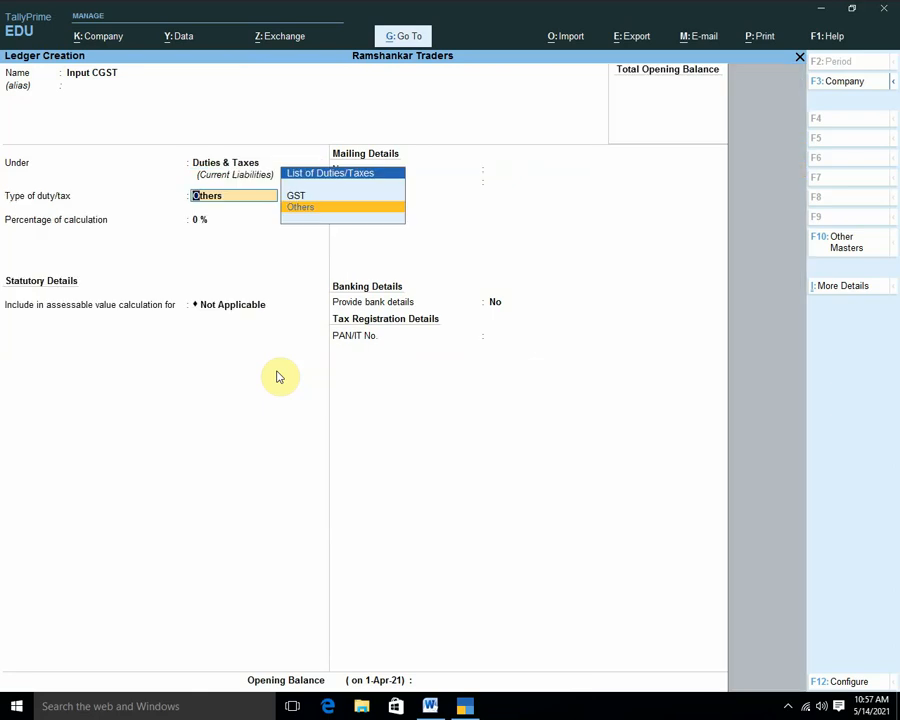
{"action": "key", "text": "Up"}
{"action": "key", "text": "Return"}
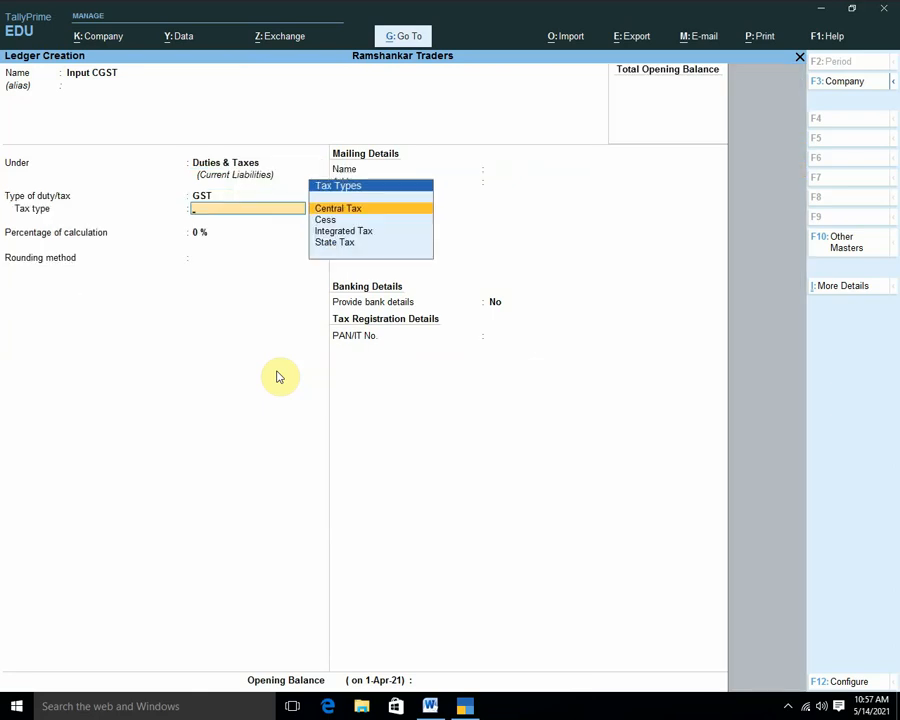
{"action": "key", "text": "Return"}
{"action": "key", "text": "Return"}
{"action": "key", "text": "Return"}
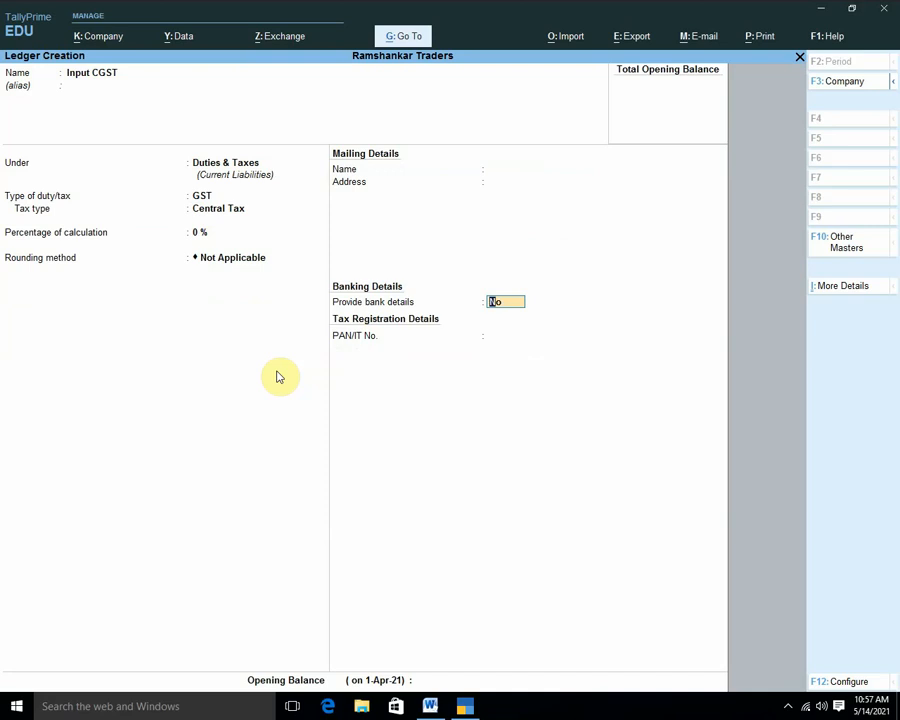
{"action": "key", "text": "Return"}
{"action": "key", "text": "Return"}
{"action": "key", "text": "Return"}
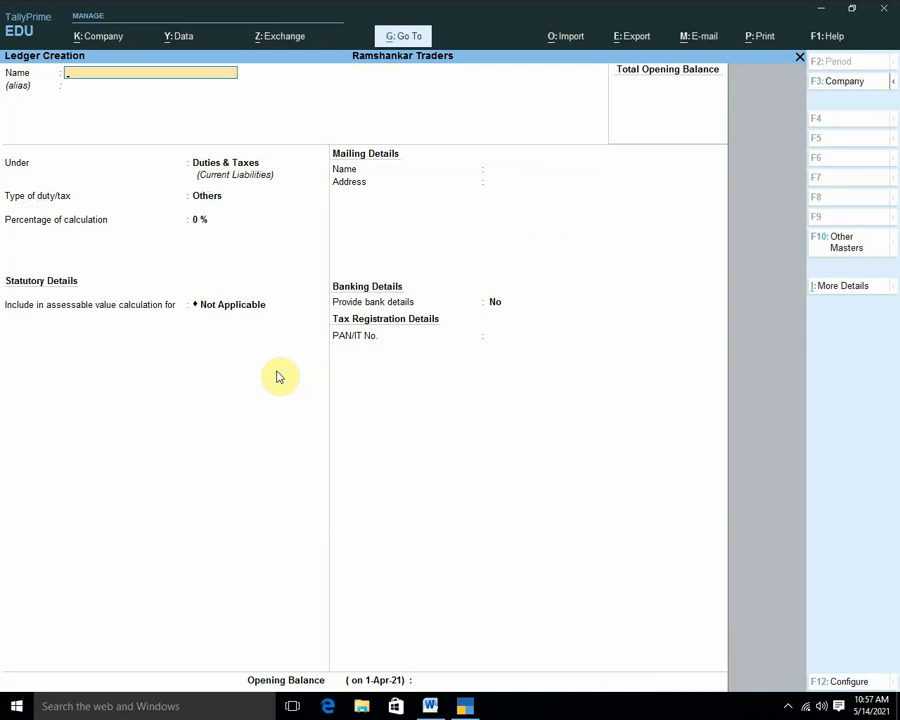
Create the Input SGST ledger as GST State Tax with Normal Rounding, limit 0.
{"action": "type", "text": "Input SGST"}
{"action": "key", "text": "Return"}
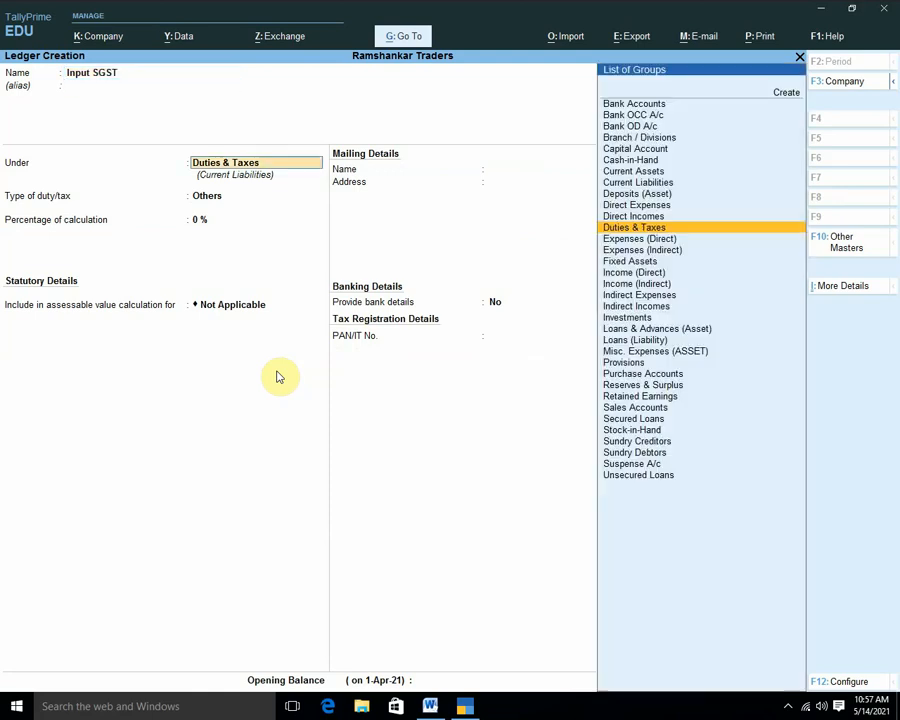
{"action": "key", "text": "Return"}
{"action": "key", "text": "Up"}
{"action": "key", "text": "Return"}
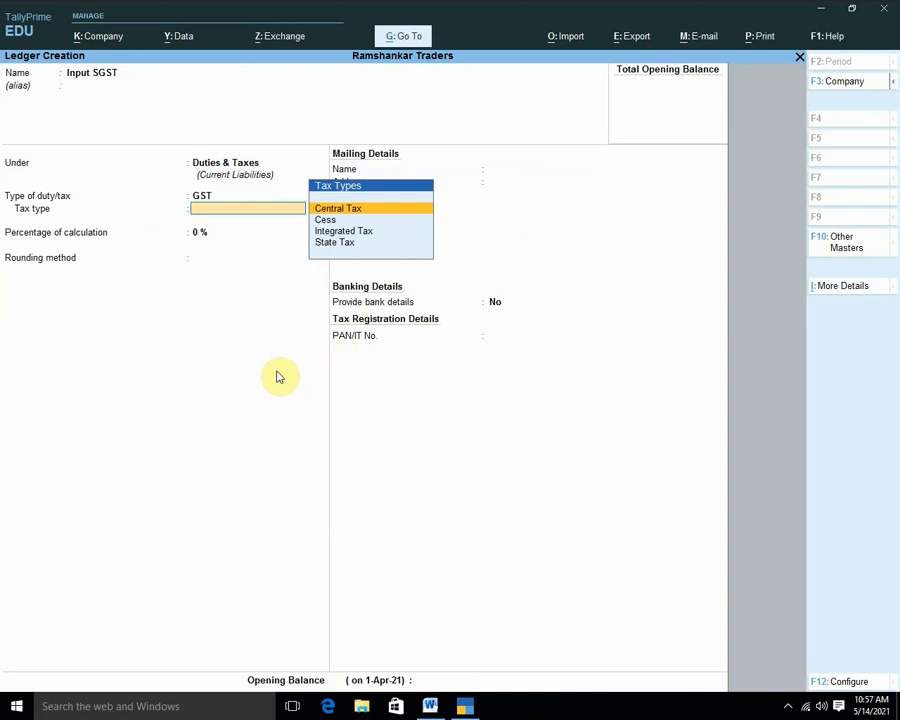
{"action": "key", "text": "Up"}
{"action": "key", "text": "Return"}
{"action": "key", "text": "Return"}
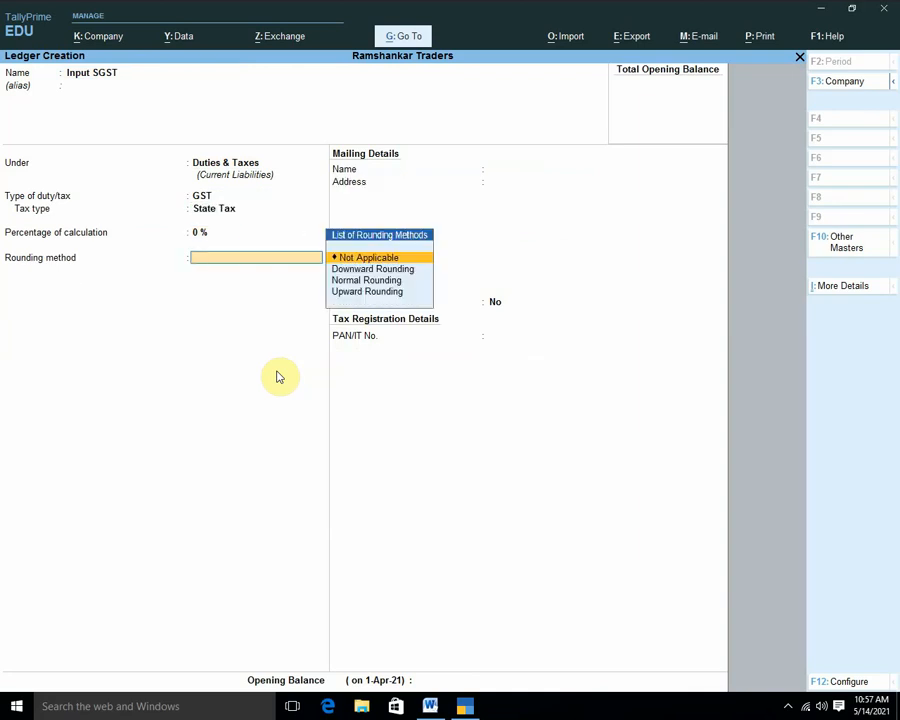
{"action": "key", "text": "Down"}
{"action": "key", "text": "Down"}
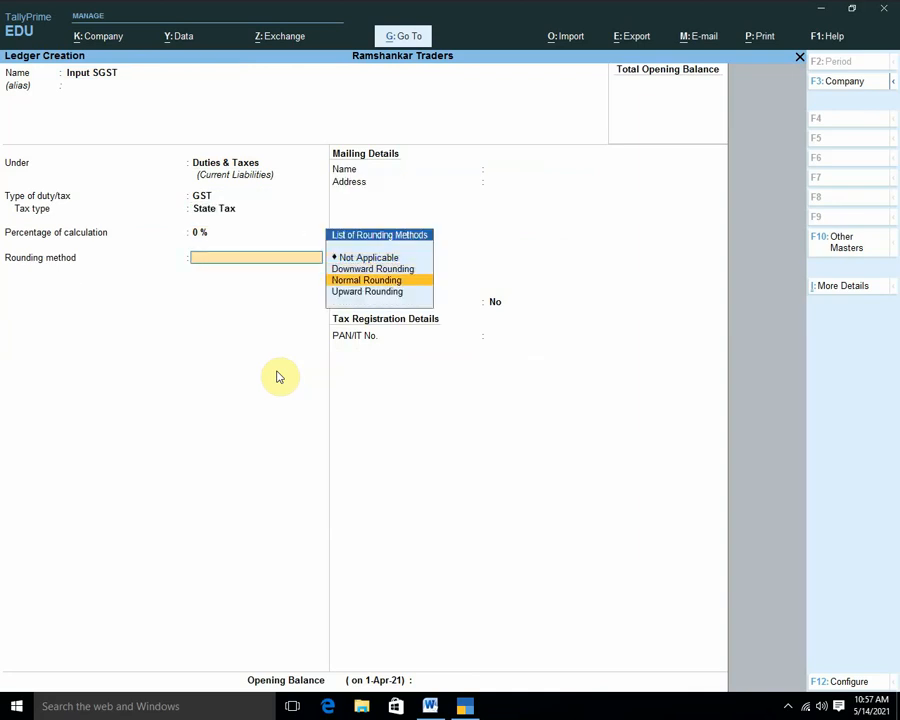
{"action": "key", "text": "Return"}
{"action": "key", "text": "Return"}
{"action": "key", "text": "Return"}
{"action": "key", "text": "Return"}
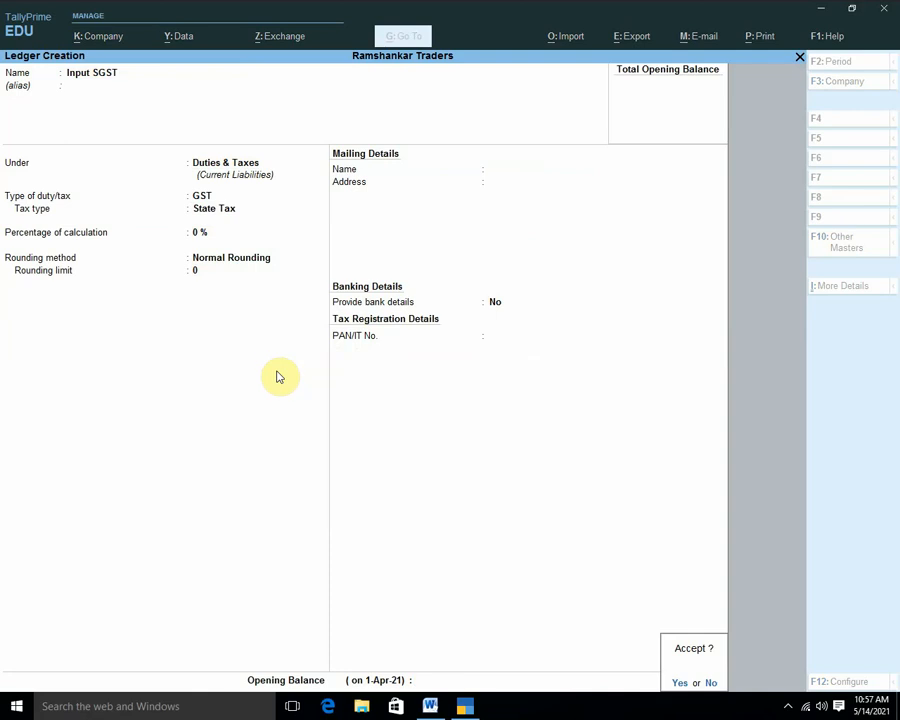
Create the Input IGST ledger under Duties & Taxes as GST Integrated Tax with Normal Rounding.
{"action": "key", "text": "Return"}
{"action": "type", "text": "I"}
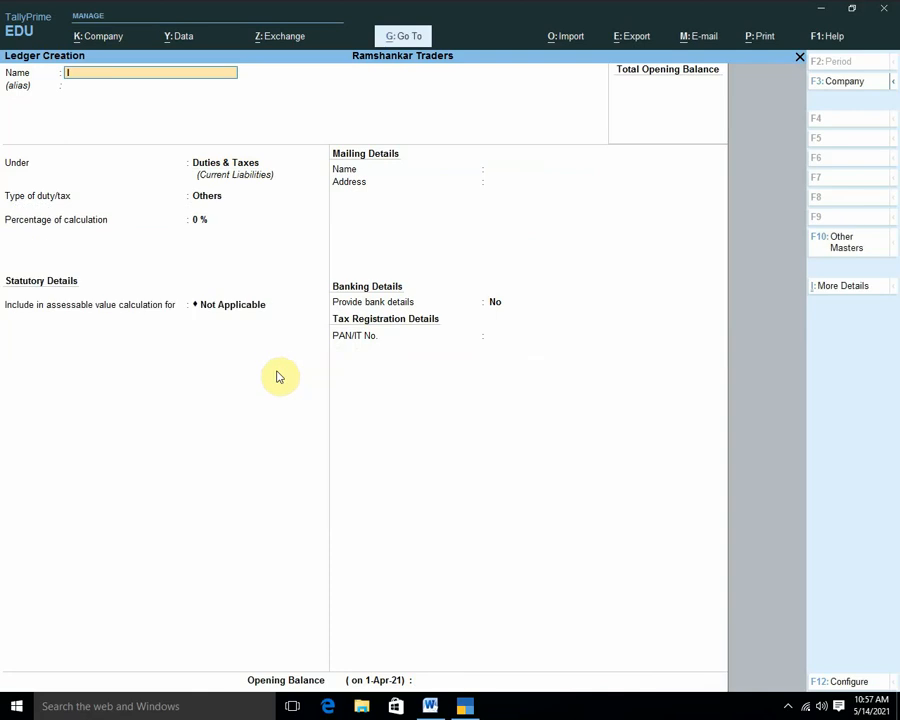
{"action": "type", "text": "nput IGDT"}
{"action": "key", "text": "BackSpace"}
{"action": "key", "text": "BackSpace"}
{"action": "type", "text": "ST"}
{"action": "key", "text": "Return"}
{"action": "key", "text": "Return"}
{"action": "key", "text": "Return"}
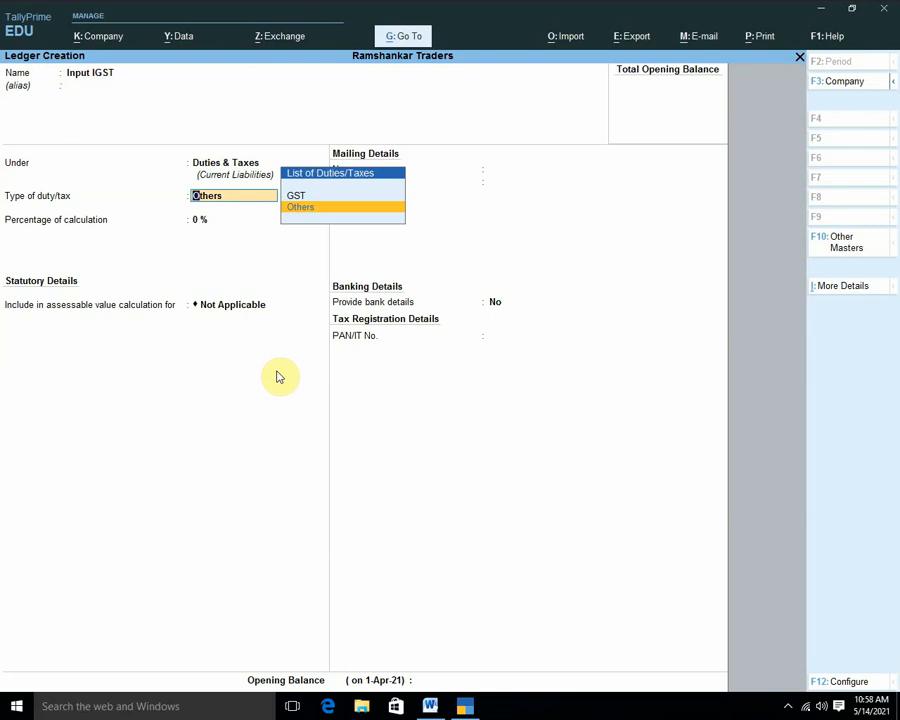
{"action": "key", "text": "Up"}
{"action": "key", "text": "Return"}
{"action": "key", "text": "Down"}
{"action": "key", "text": "Down"}
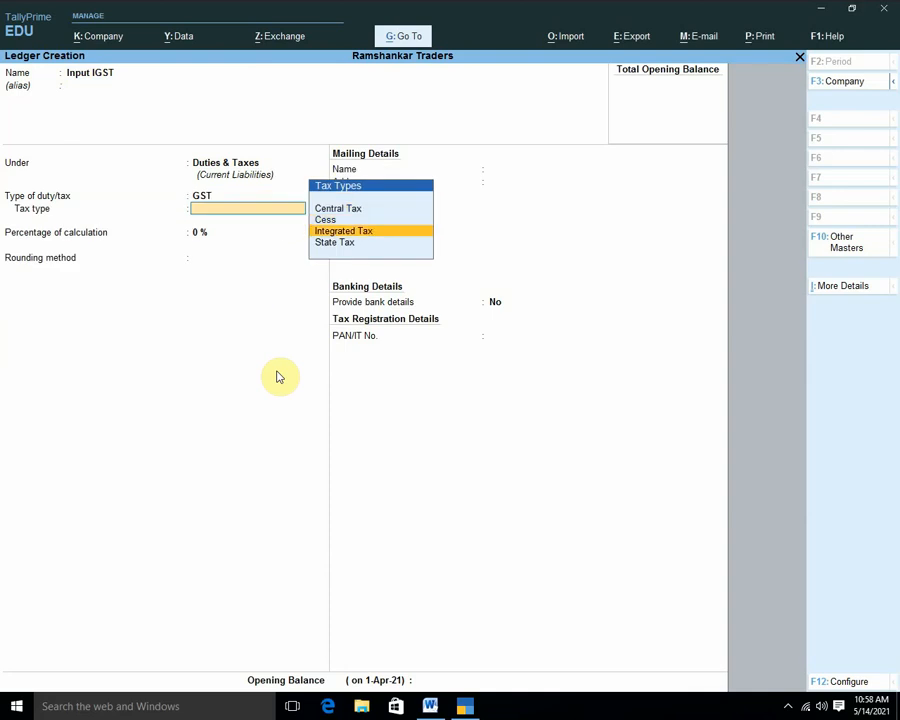
{"action": "key", "text": "Return"}
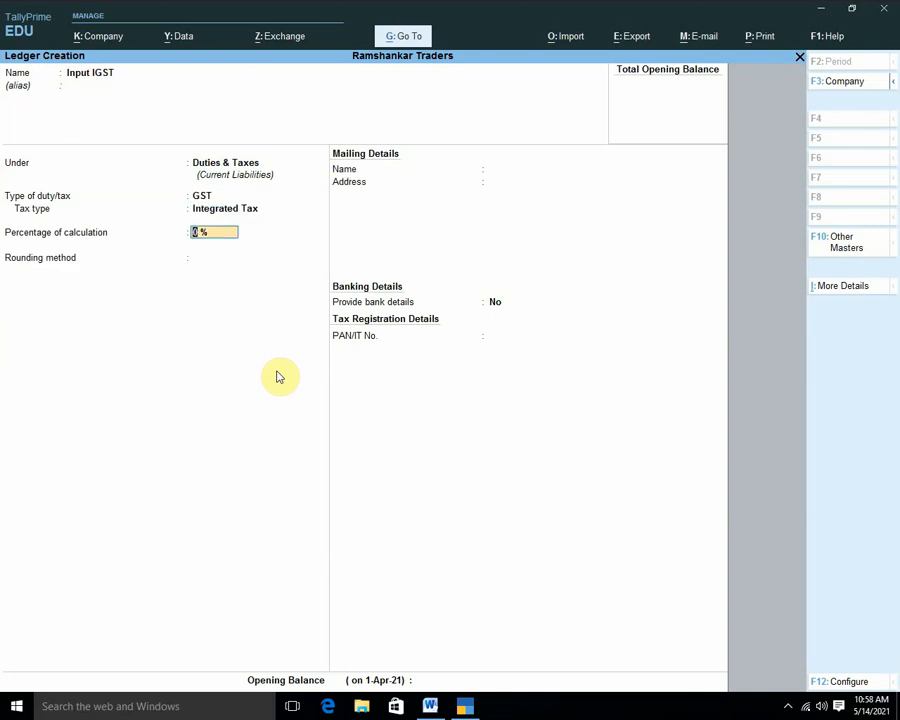
{"action": "key", "text": "Return"}
{"action": "key", "text": "Down"}
{"action": "key", "text": "Down"}
{"action": "key", "text": "Return"}
{"action": "key", "text": "Return"}
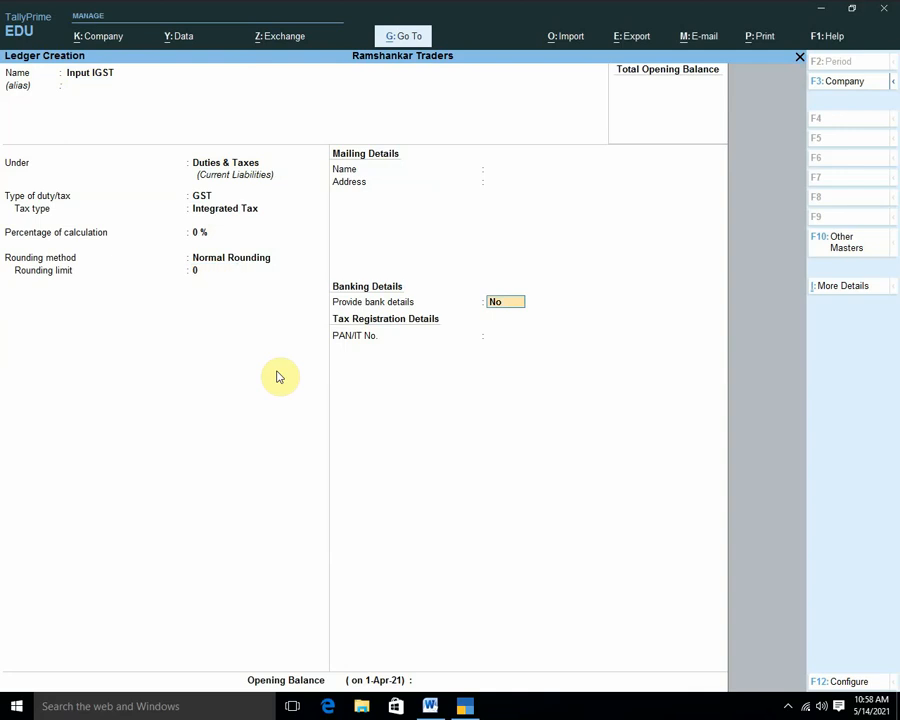
{"action": "key", "text": "Return"}
{"action": "key", "text": "Return"}
Save Input IGST, then create Output CGST under Duties & Taxes as GST Central Tax.
{"action": "key", "text": "y"}
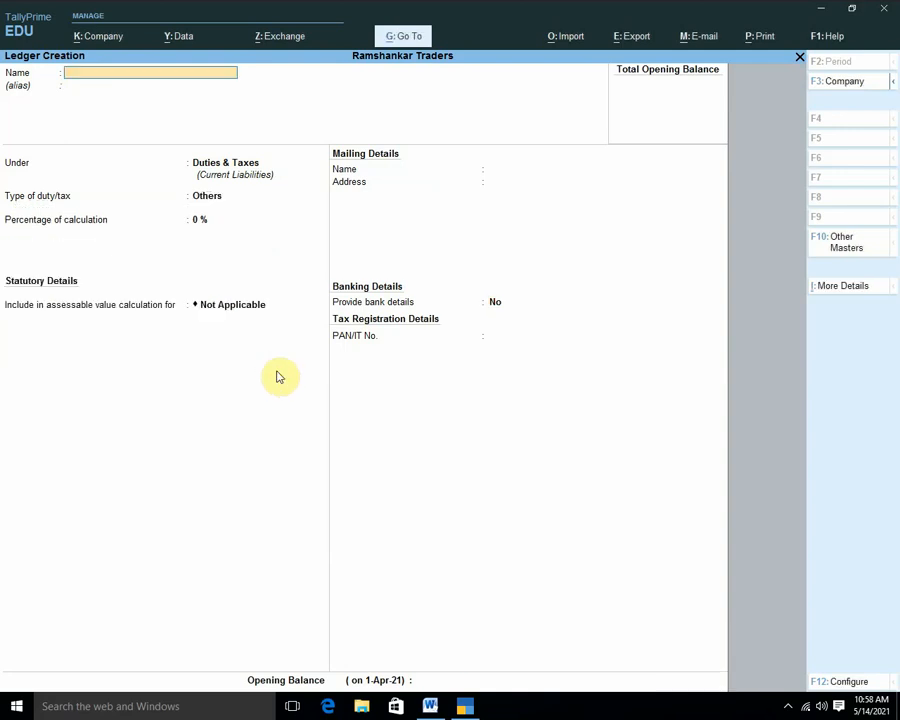
{"action": "type", "text": "Output CGST"}
{"action": "key", "text": "Return"}
{"action": "key", "text": "Return"}
{"action": "key", "text": "Up"}
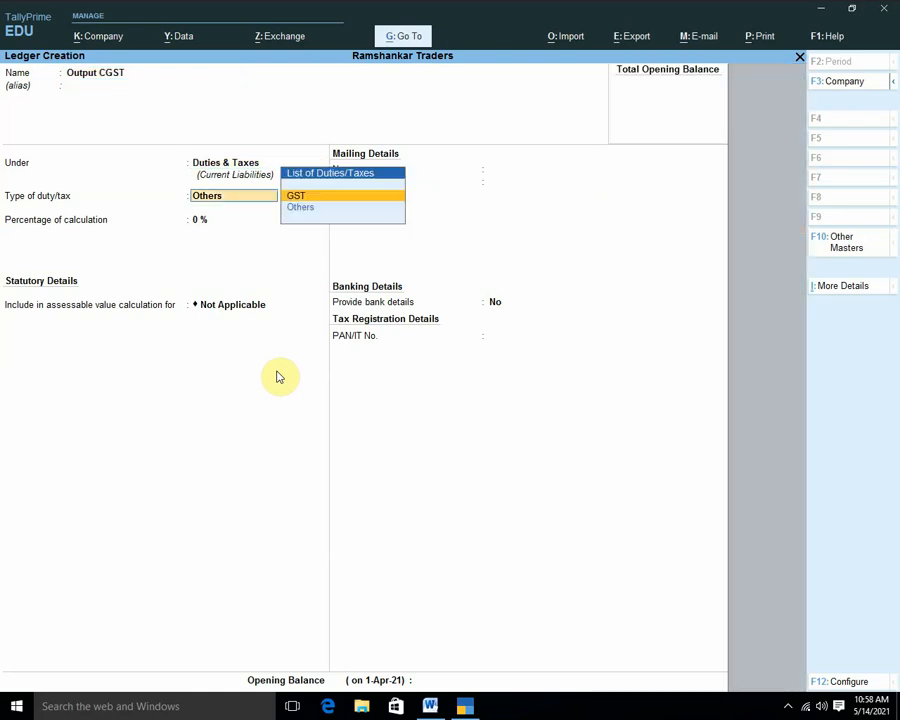
{"action": "key", "text": "Return"}
{"action": "key", "text": "Return"}
{"action": "key", "text": "Return"}
{"action": "key", "text": "Return"}
{"action": "key", "text": "Return"}
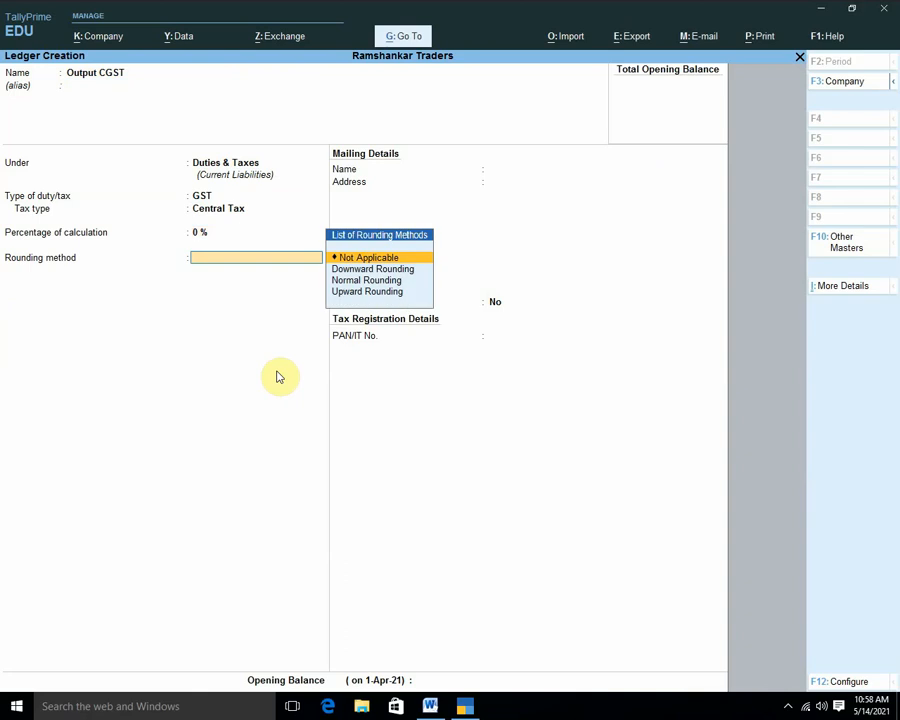
Create the Output SGST ledger under Duties & Taxes as GST State Tax.
{"action": "key", "text": "Return"}
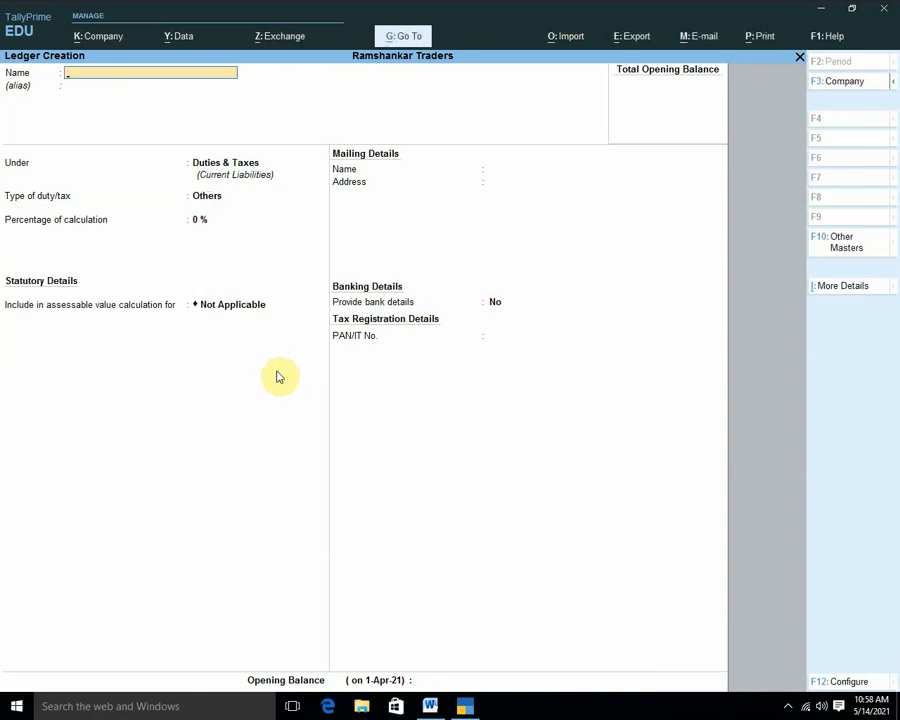
{"action": "type", "text": "Outpu"}
{"action": "type", "text": "ty"}
{"action": "key", "text": "BackSpace"}
{"action": "type", "text": "SGST"}
{"action": "key", "text": "Return"}
{"action": "key", "text": "Return"}
{"action": "key", "text": "Return"}
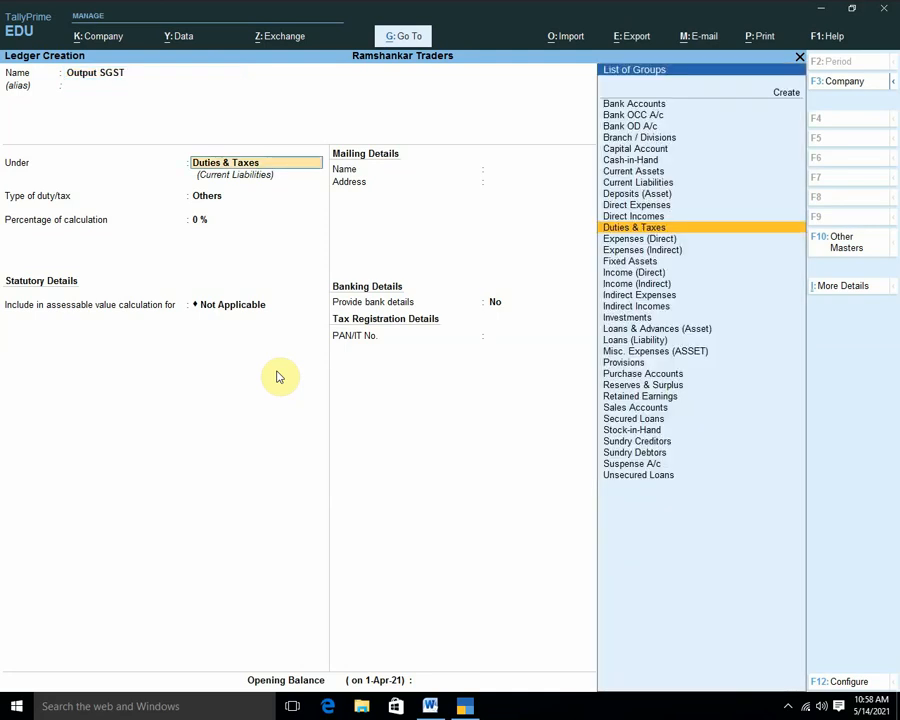
{"action": "key", "text": "Up"}
{"action": "key", "text": "Return"}
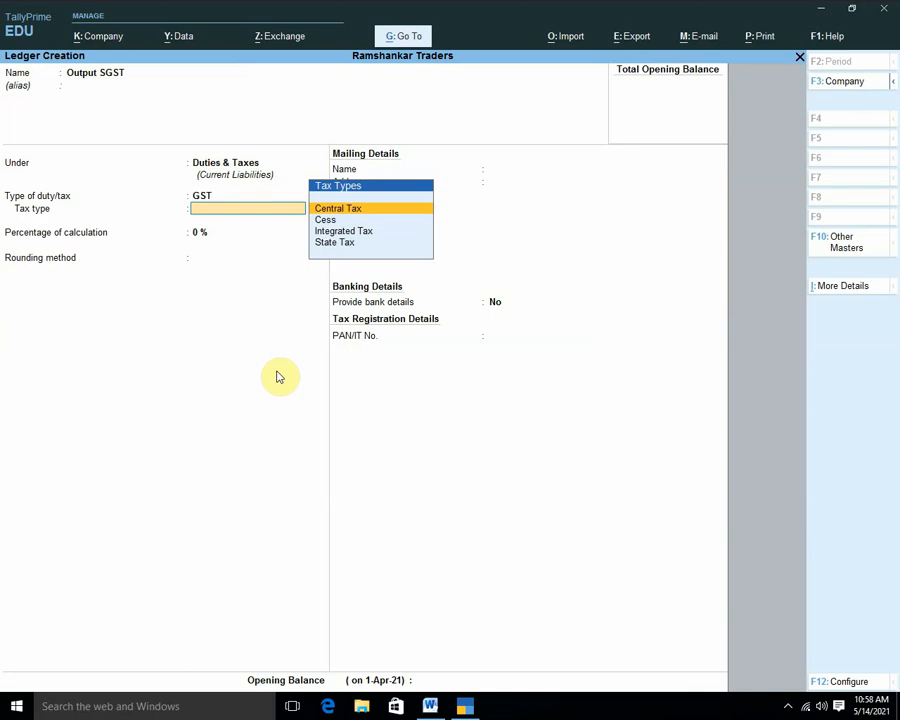
{"action": "key", "text": "Down"}
{"action": "key", "text": "Down"}
{"action": "key", "text": "Down"}
{"action": "key", "text": "Return"}
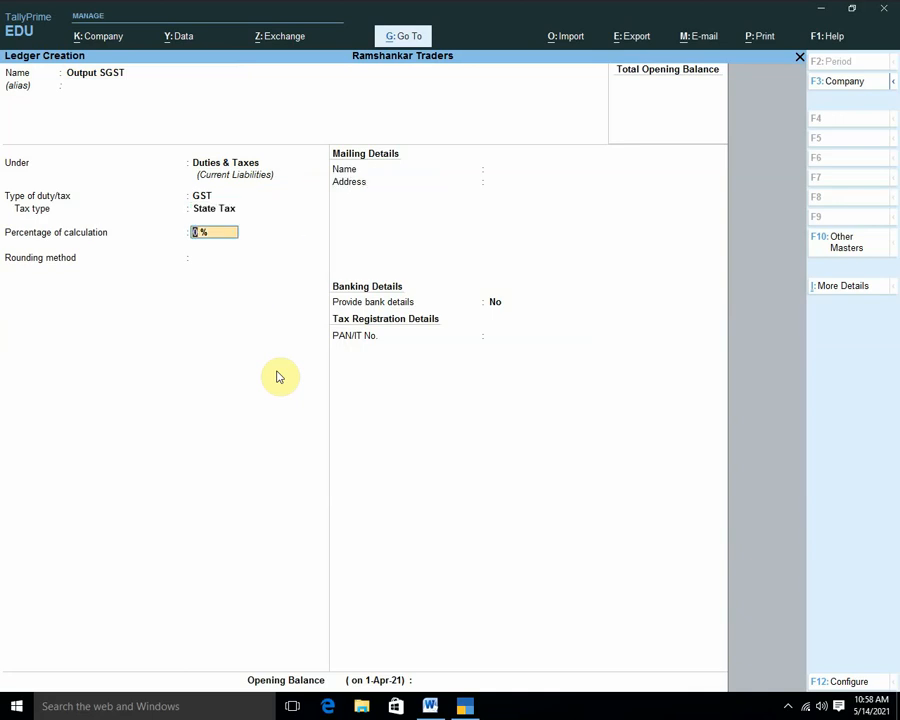
{"action": "key", "text": "Return"}
Create the Output IGST ledger as GST Integrated Tax with rounding Not Applicable.
{"action": "key", "text": "Return"}
{"action": "key", "text": "Return"}
{"action": "key", "text": "Return"}
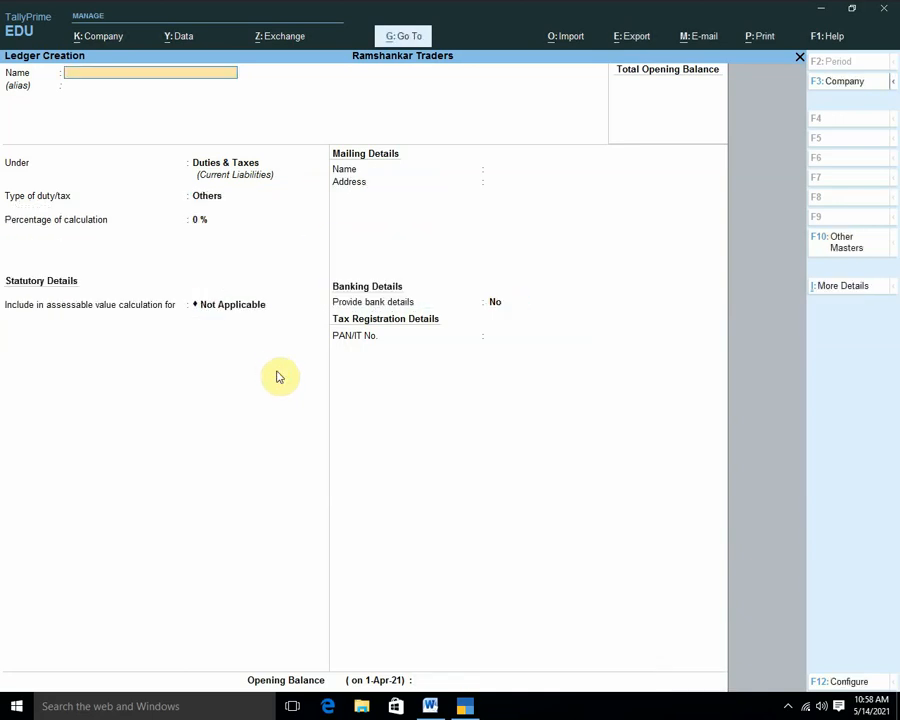
{"action": "type", "text": "Output IGST"}
{"action": "key", "text": "Return"}
{"action": "key", "text": "Return"}
{"action": "key", "text": "Return"}
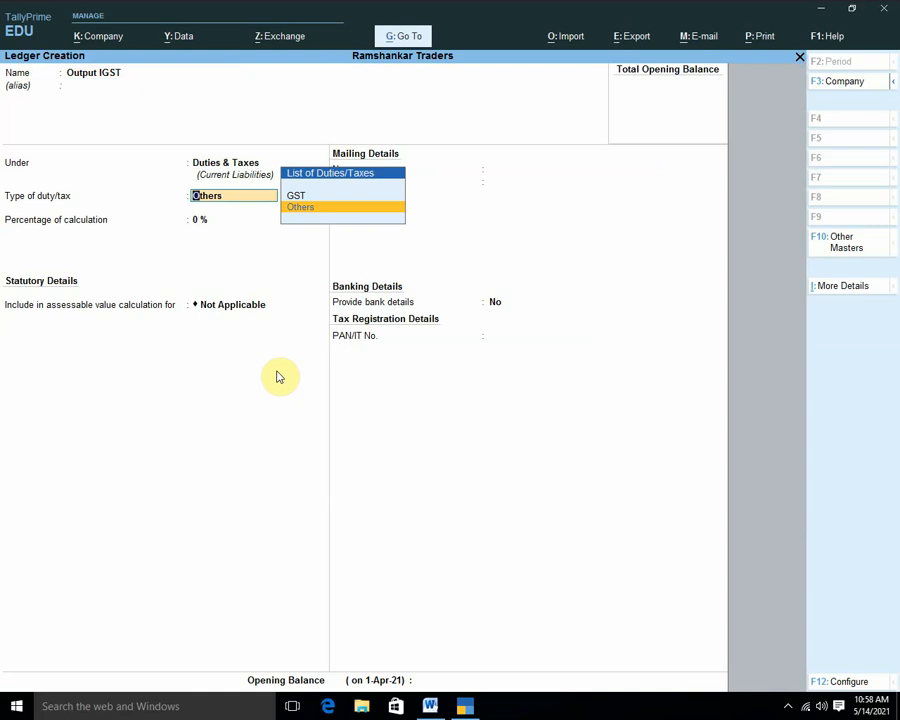
{"action": "key", "text": "Up"}
{"action": "key", "text": "Return"}
{"action": "key", "text": "Down"}
{"action": "key", "text": "Down"}
{"action": "key", "text": "Return"}
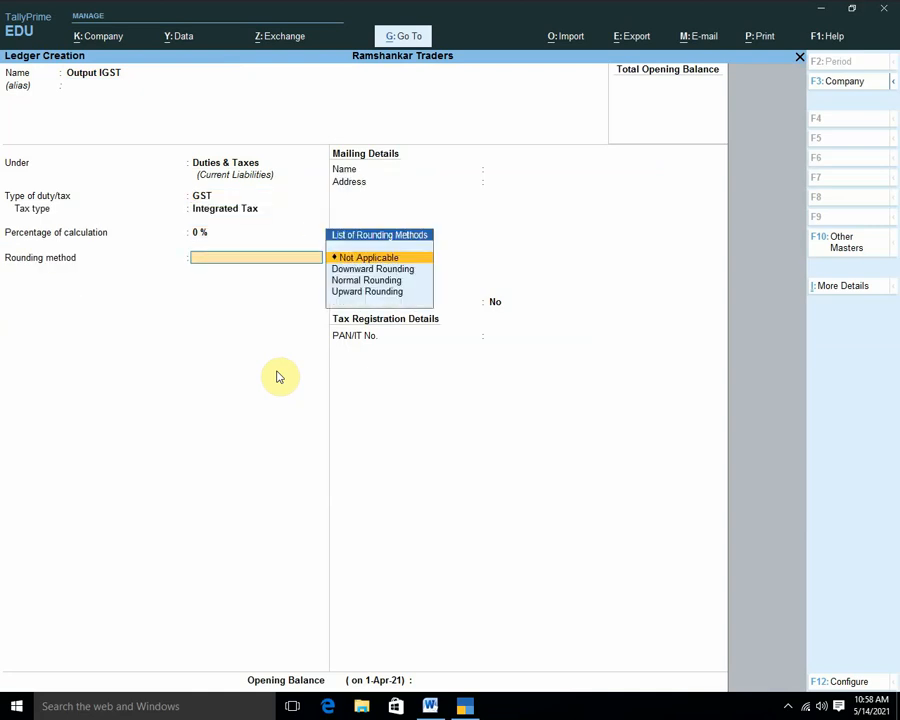
{"action": "key", "text": "Return"}
{"action": "key", "text": "Return"}
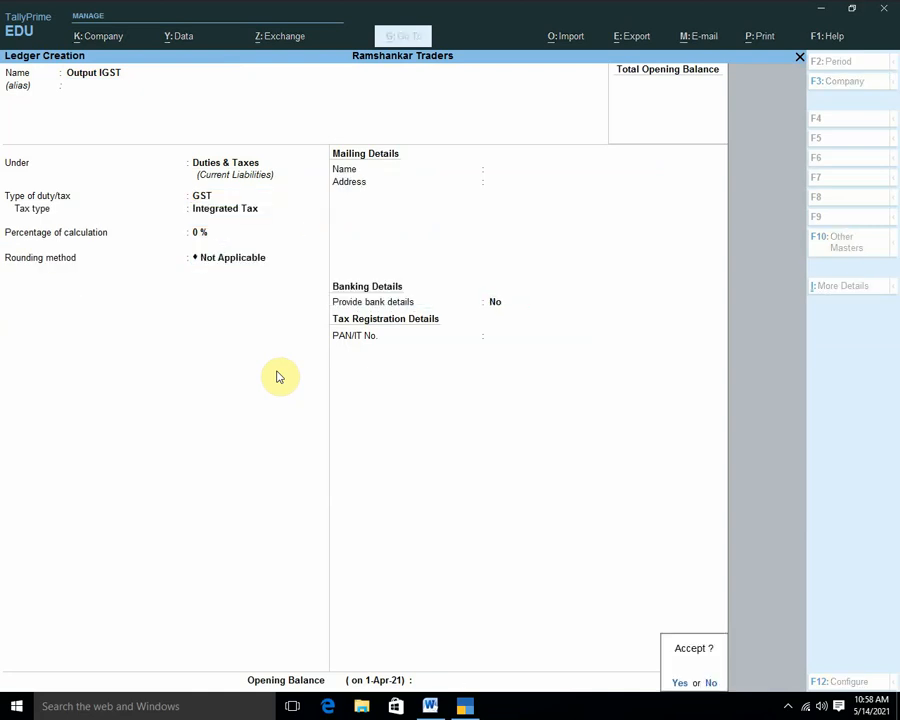
{"action": "key", "text": "Return"}
Create the simple units nos and kgs, both with UQC Not Applicable.
{"action": "key", "text": "Escape"}
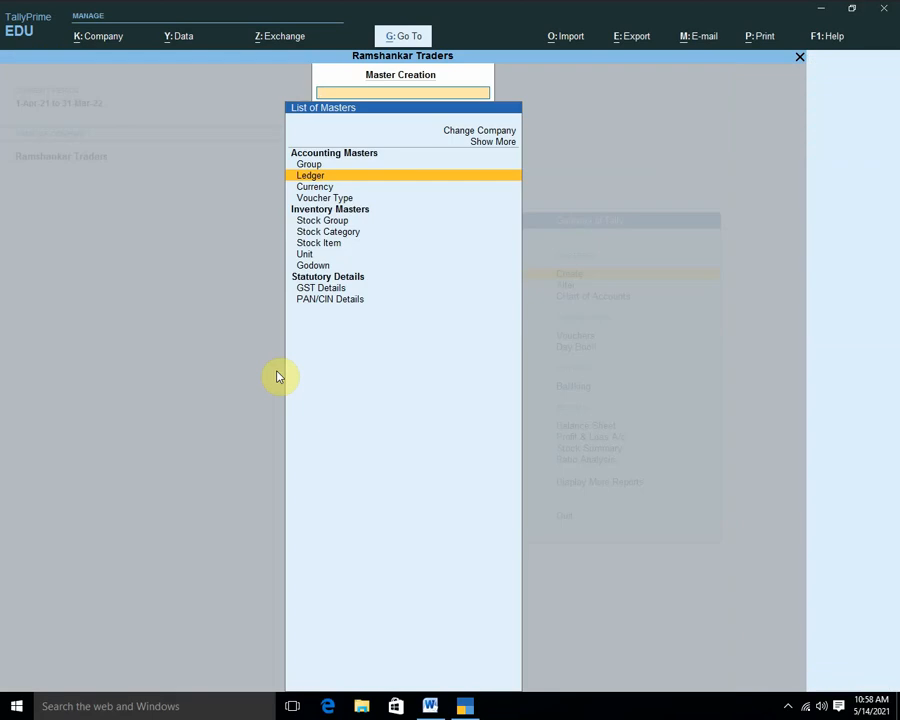
{"action": "key", "text": "Down"}
{"action": "key", "text": "Down"}
{"action": "key", "text": "Down"}
{"action": "key", "text": "Down"}
{"action": "key", "text": "Down"}
{"action": "key", "text": "Down"}
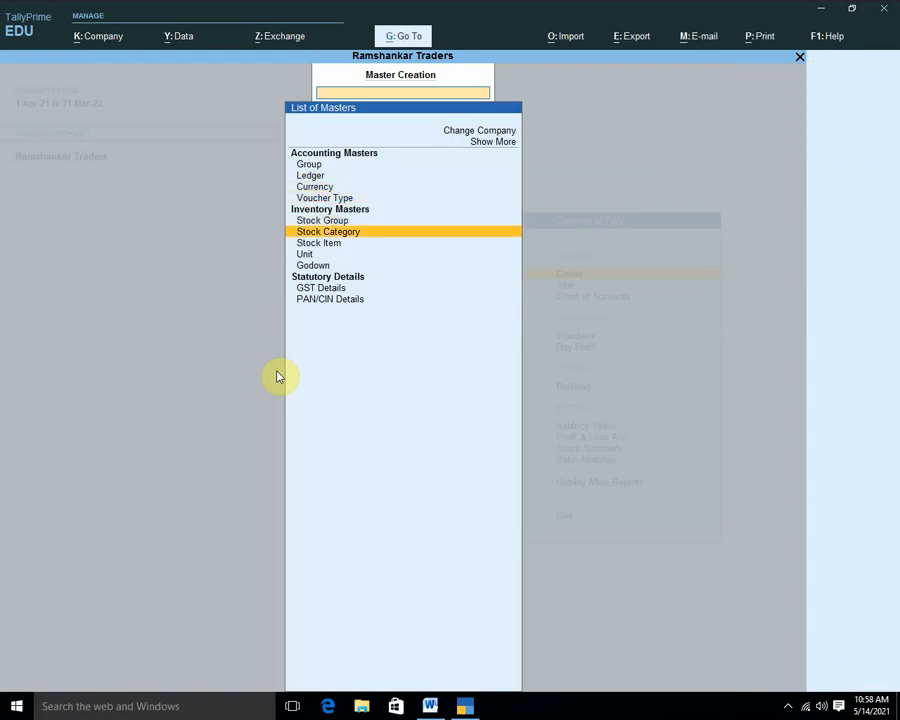
{"action": "key", "text": "Return"}
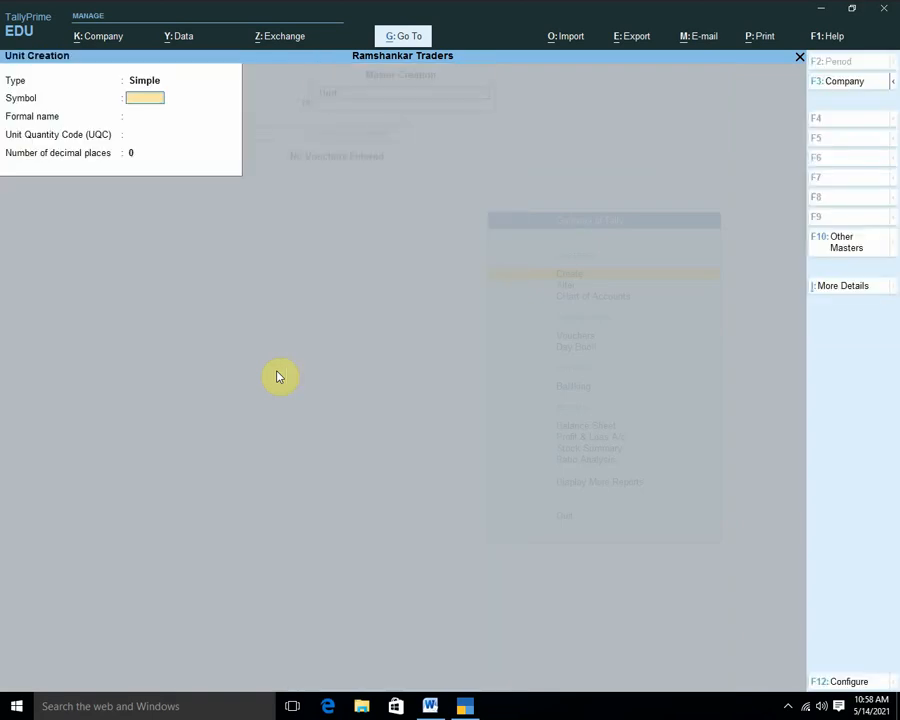
{"action": "type", "text": "nos"}
{"action": "key", "text": "Return"}
{"action": "key", "text": "Return"}
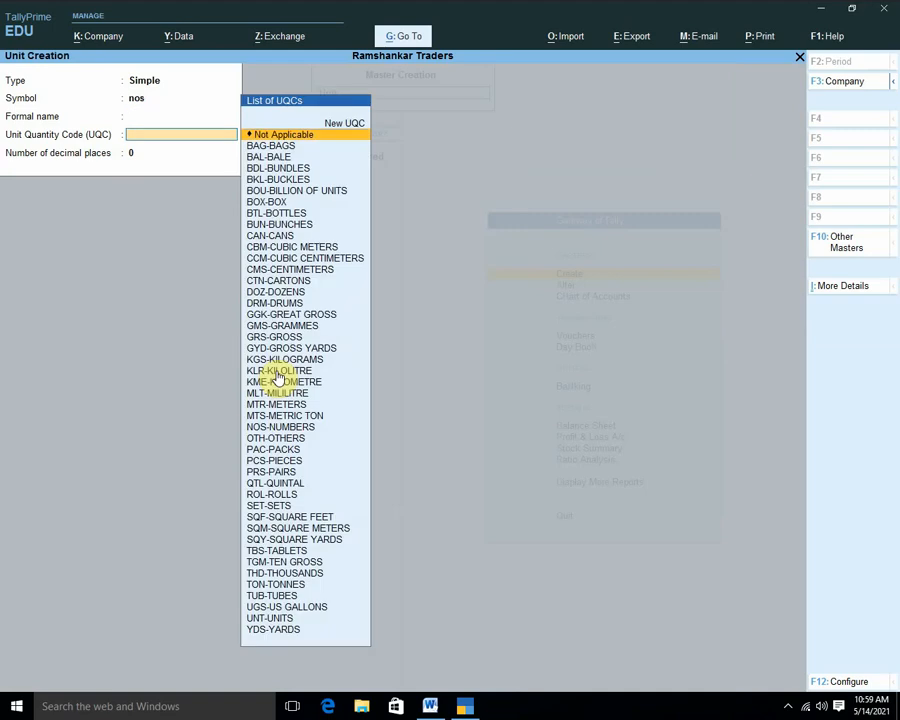
{"action": "key", "text": "Return"}
{"action": "key", "text": "Return"}
{"action": "key", "text": "Return"}
{"action": "type", "text": "kgs"}
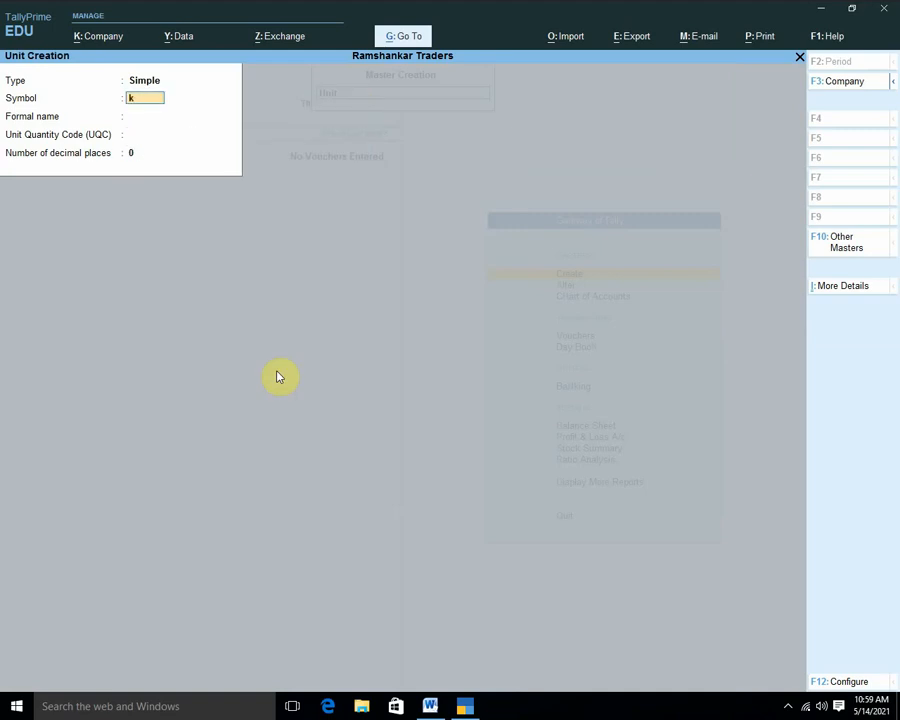
{"action": "key", "text": "Return"}
{"action": "key", "text": "Return"}
{"action": "key", "text": "Return"}
{"action": "key", "text": "Return"}
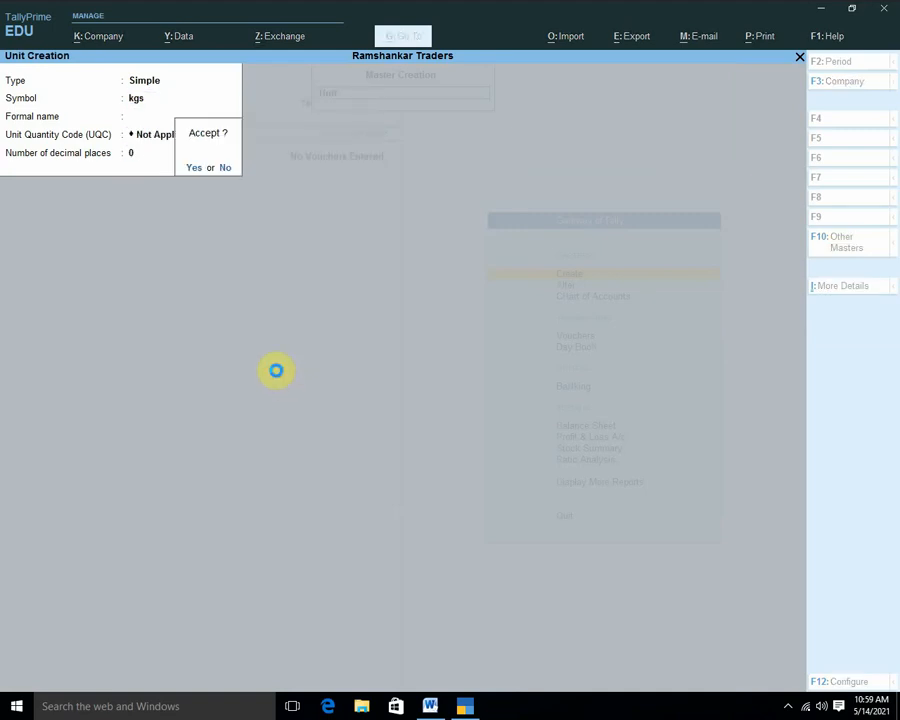
{"action": "key", "text": "Return"}
{"action": "key", "text": "Escape"}
{"action": "key", "text": "Up"}
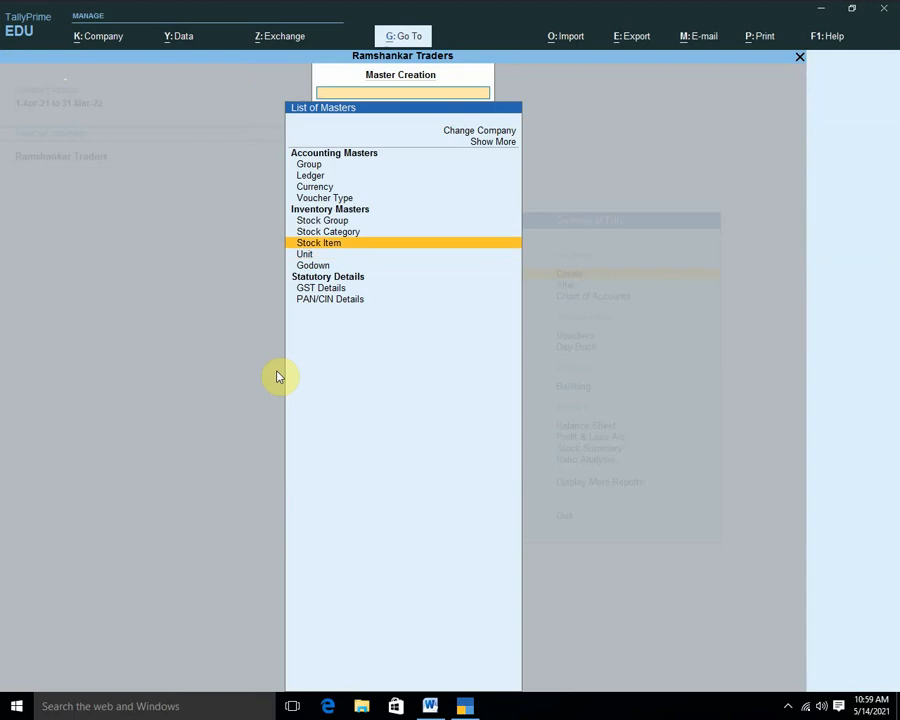
{"action": "key", "text": "Return"}
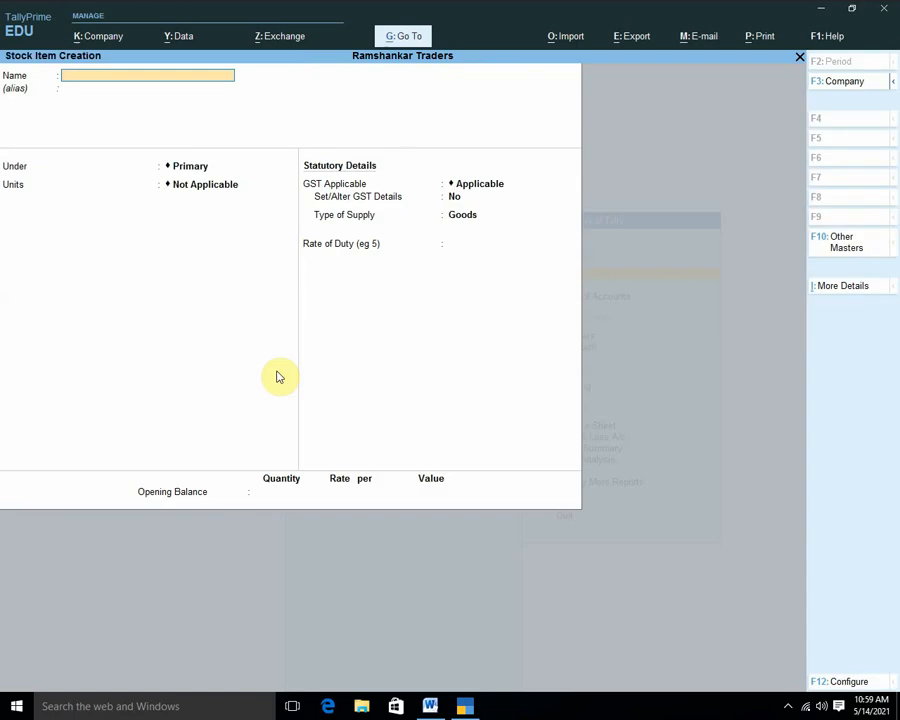
Name the stock item Desktop Computer, set its unit to nos, and keep GST applicable.
{"action": "type", "text": "Computer"}
{"action": "key", "text": "BackSpace"}
{"action": "key", "text": "BackSpace"}
{"action": "key", "text": "BackSpace"}
{"action": "key", "text": "BackSpace"}
{"action": "key", "text": "BackSpace"}
{"action": "key", "text": "BackSpace"}
{"action": "key", "text": "BackSpace"}
{"action": "key", "text": "BackSpace"}
{"action": "type", "text": "Ds"}
{"action": "key", "text": "BackSpace"}
{"action": "type", "text": "wes"}
{"action": "key", "text": "BackSpace"}
{"action": "key", "text": "BackSpace"}
{"action": "key", "text": "BackSpace"}
{"action": "type", "text": "esktop compute"}
{"action": "key", "text": "Return"}
{"action": "key", "text": "Return"}
{"action": "key", "text": "Return"}
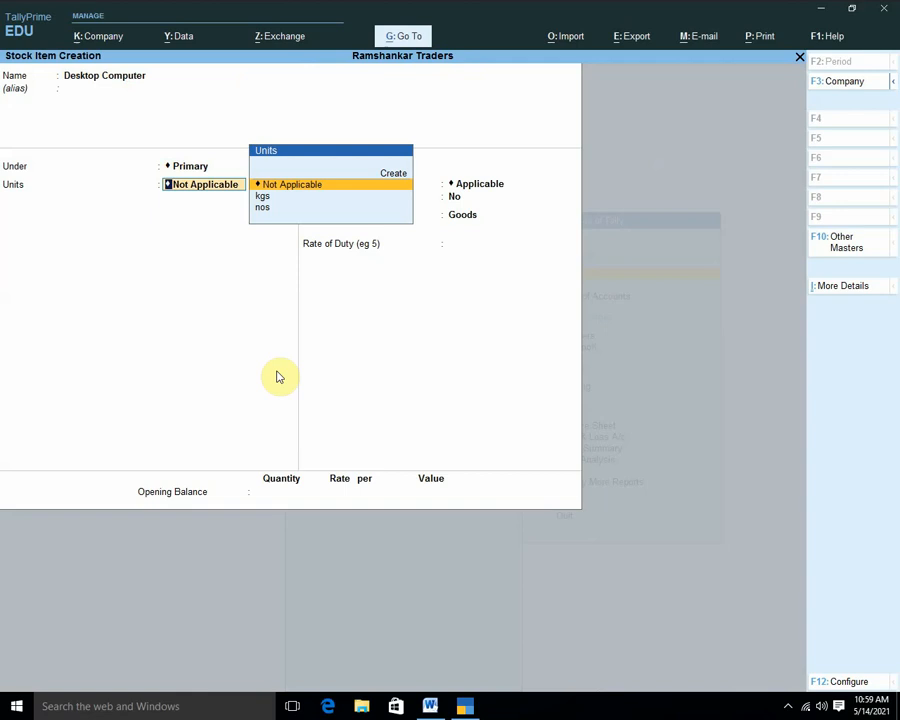
{"action": "key", "text": "Down"}
{"action": "key", "text": "Down"}
{"action": "key", "text": "Return"}
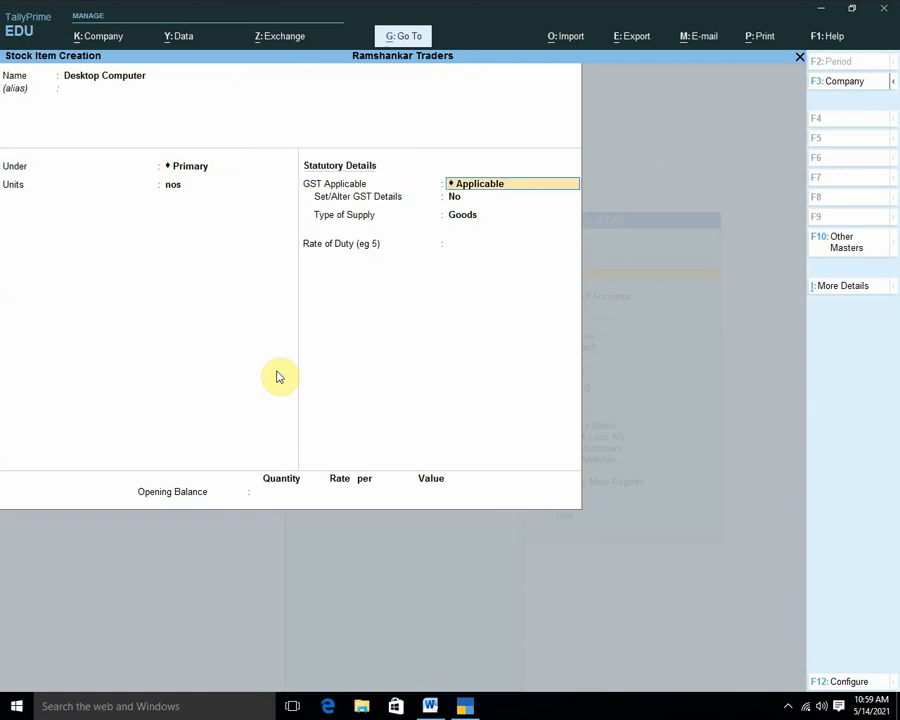
{"action": "key", "text": "Return"}
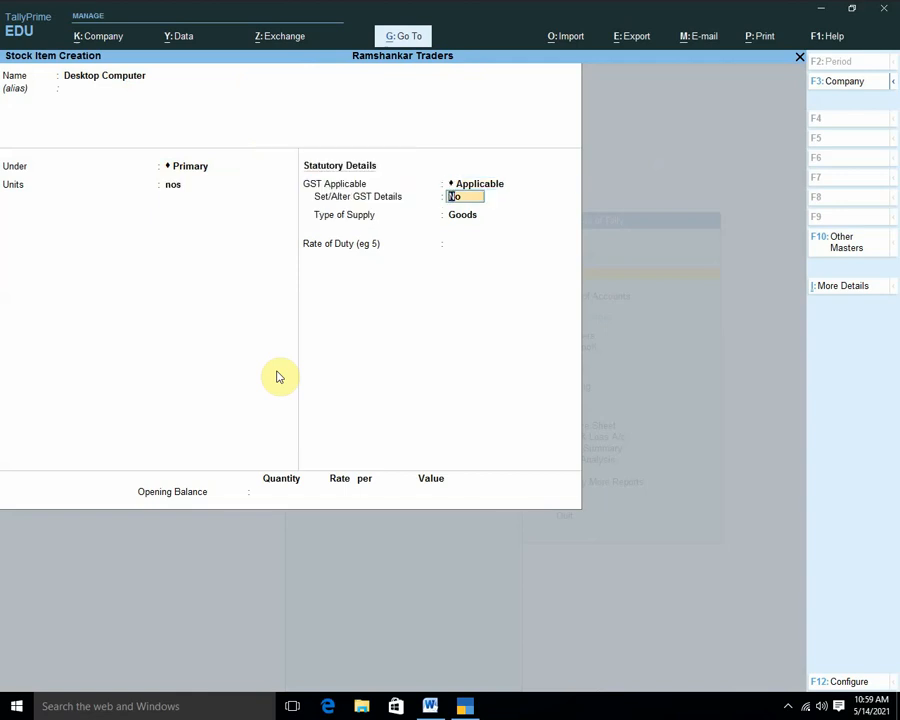
Enable the item's GST details and enter description Cmp with HSN/SAC F45789.
{"action": "type", "text": "y"}
{"action": "key", "text": "Return"}
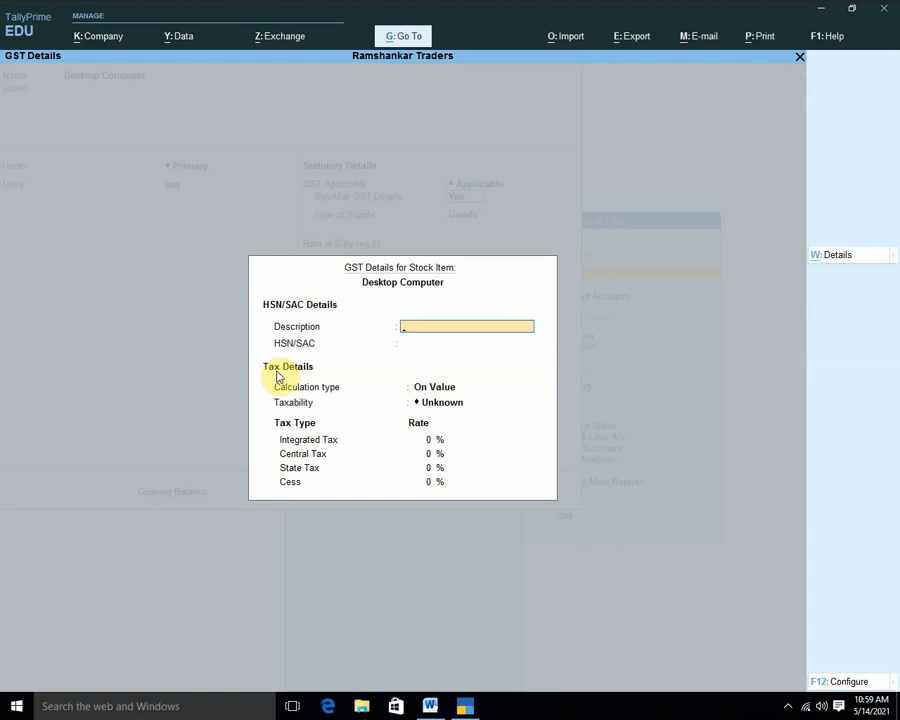
{"action": "key", "text": "F12"}
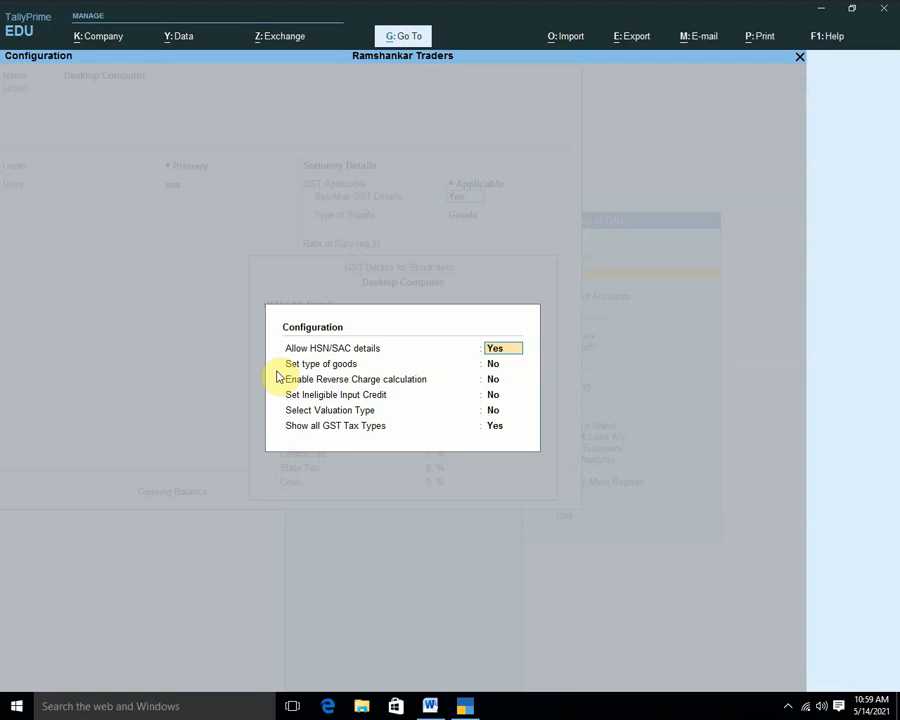
{"action": "key", "text": "ctrl+a"}
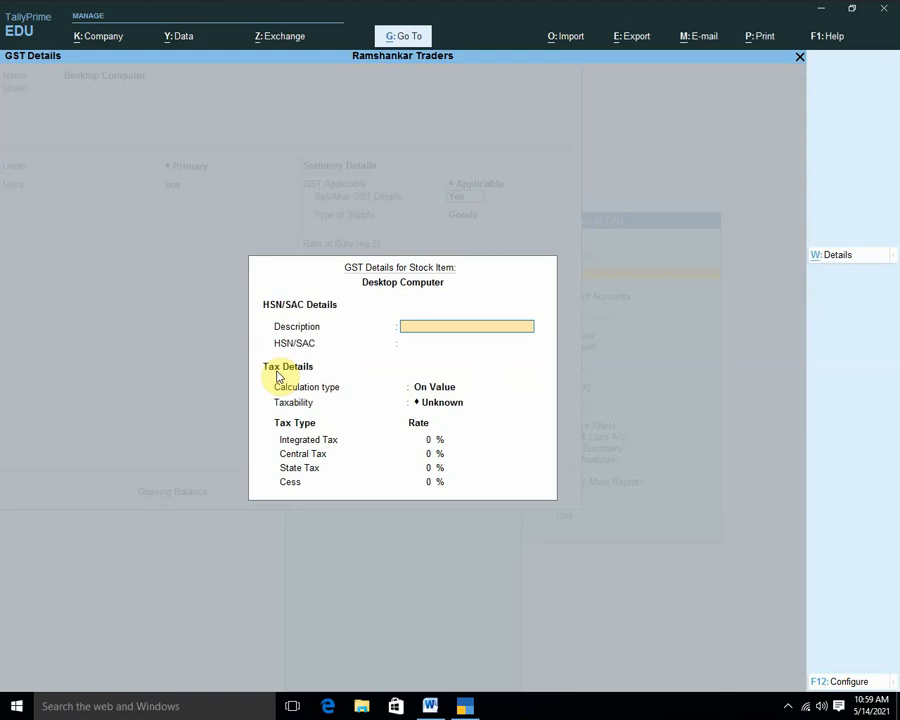
{"action": "type", "text": "Cmp"}
{"action": "key", "text": "Return"}
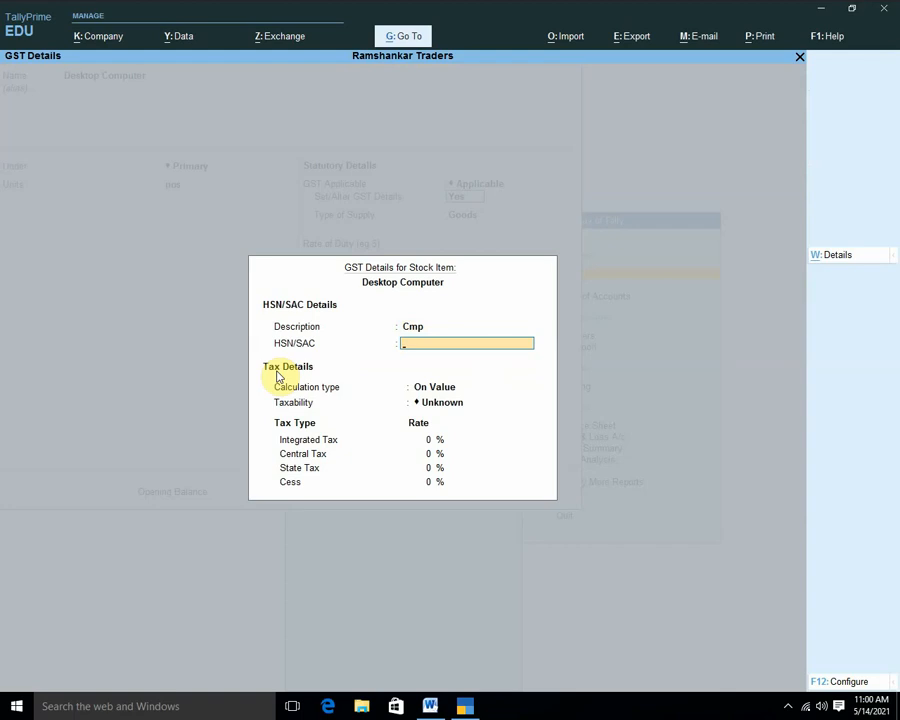
{"action": "type", "text": "F45789"}
{"action": "key", "text": "Return"}
Set calculation On Value, taxability Taxable, and 18% integrated tax.
{"action": "key", "text": "Return"}
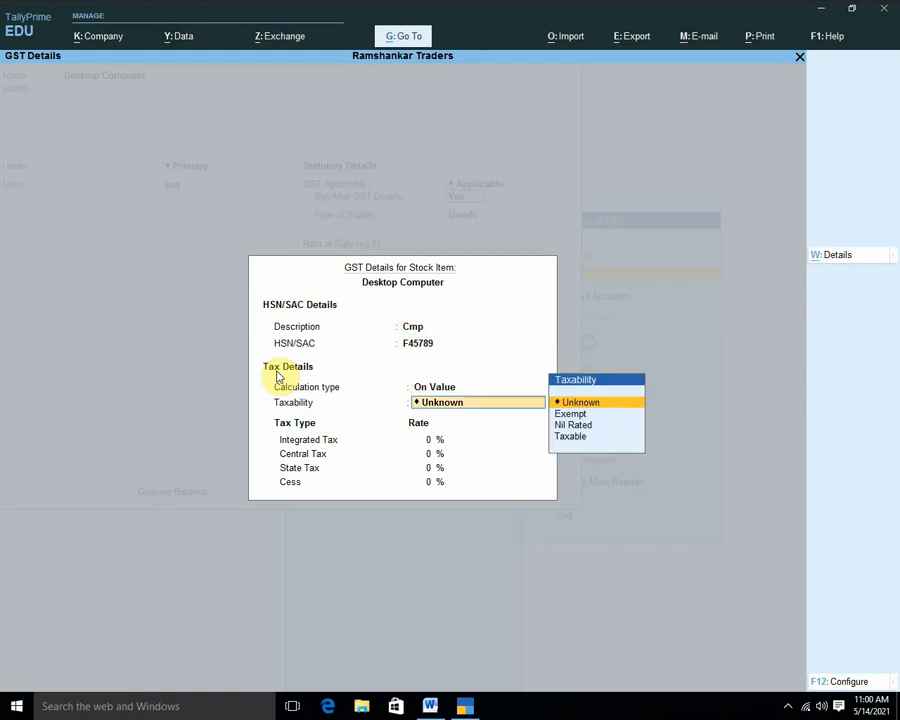
{"action": "key", "text": "Return"}
{"action": "key", "text": "BackSpace"}
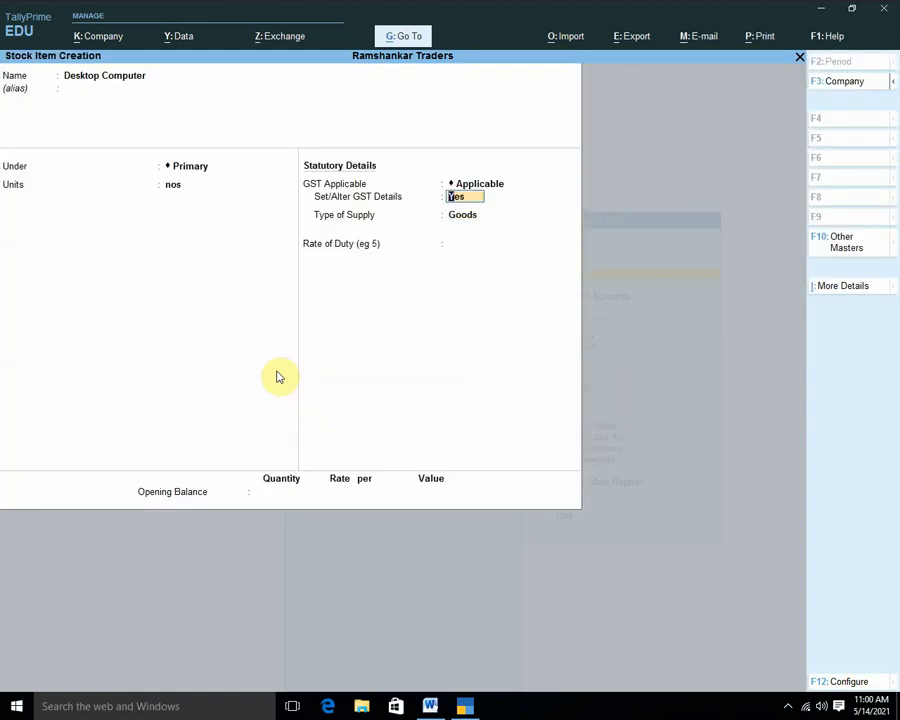
{"action": "key", "text": "Return"}
{"action": "key", "text": "Return"}
{"action": "key", "text": "Return"}
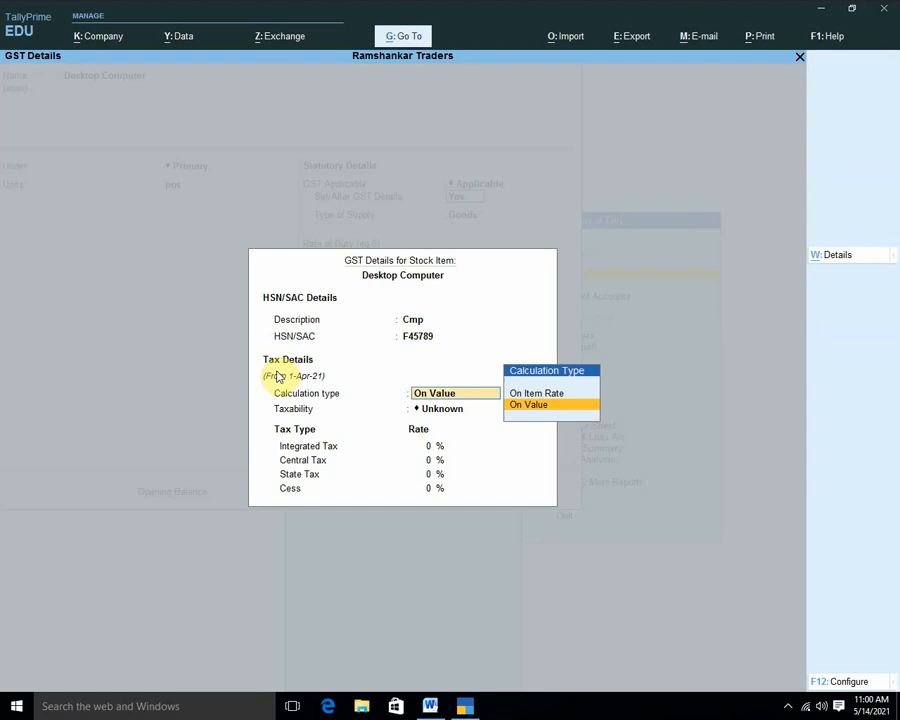
{"action": "key", "text": "Return"}
{"action": "key", "text": "Down"}
{"action": "key", "text": "Down"}
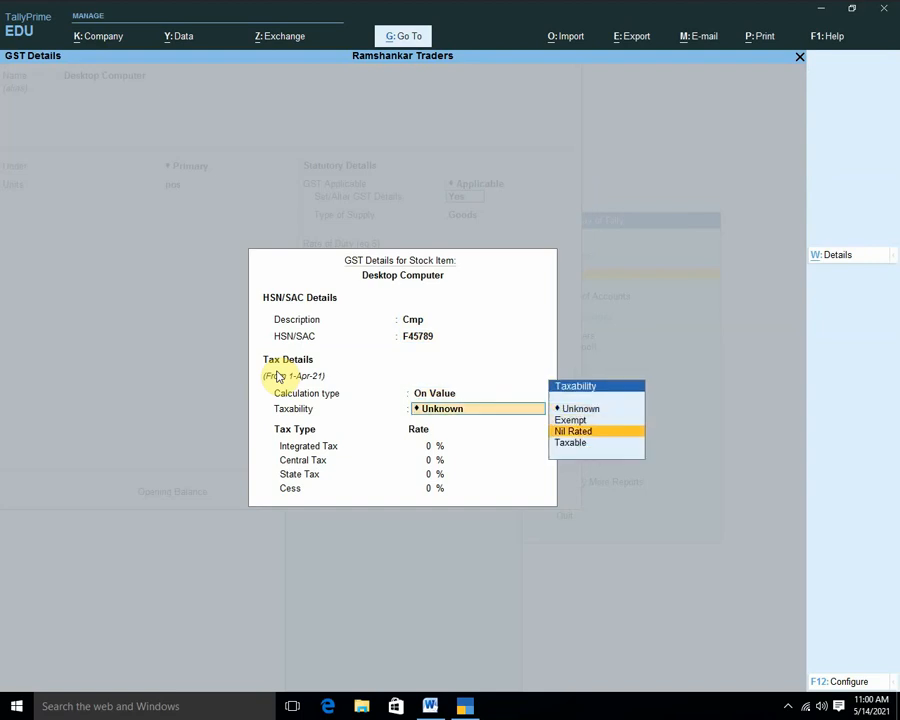
{"action": "key", "text": "Down"}
{"action": "key", "text": "Return"}
{"action": "type", "text": "18"}
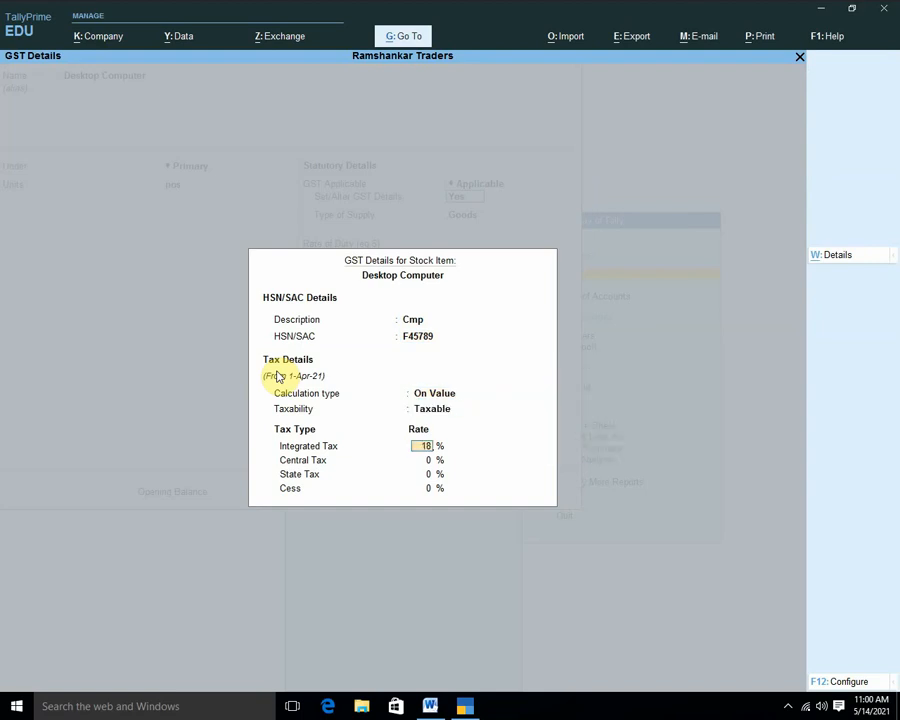
{"action": "key", "text": "Return"}
{"action": "key", "text": "Return"}
{"action": "key", "text": "Return"}
{"action": "key", "text": "Return"}
{"action": "key", "text": "Return"}
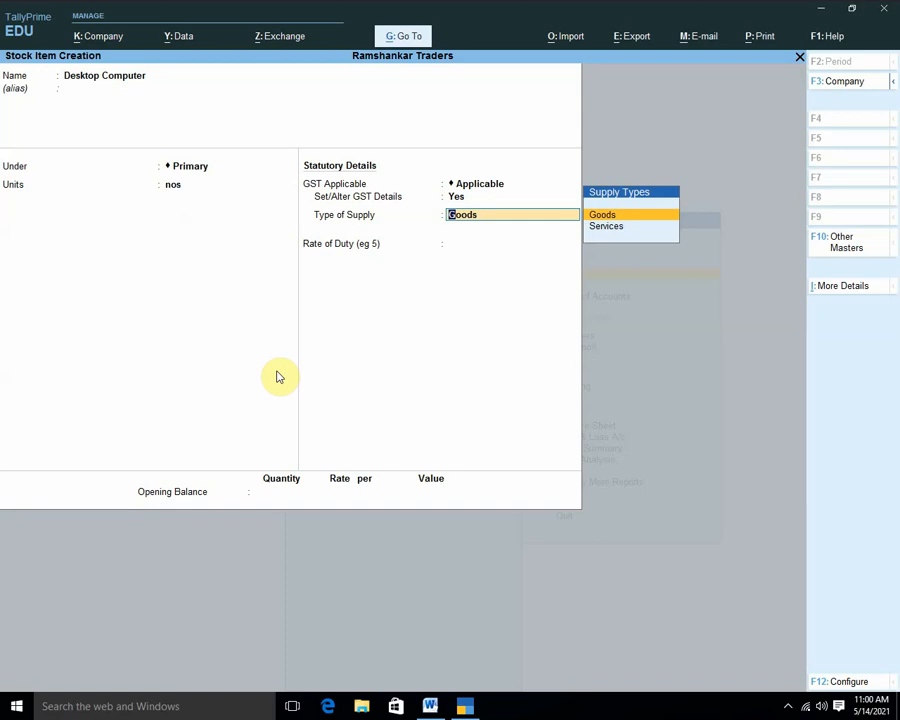
{"action": "key", "text": "Return"}
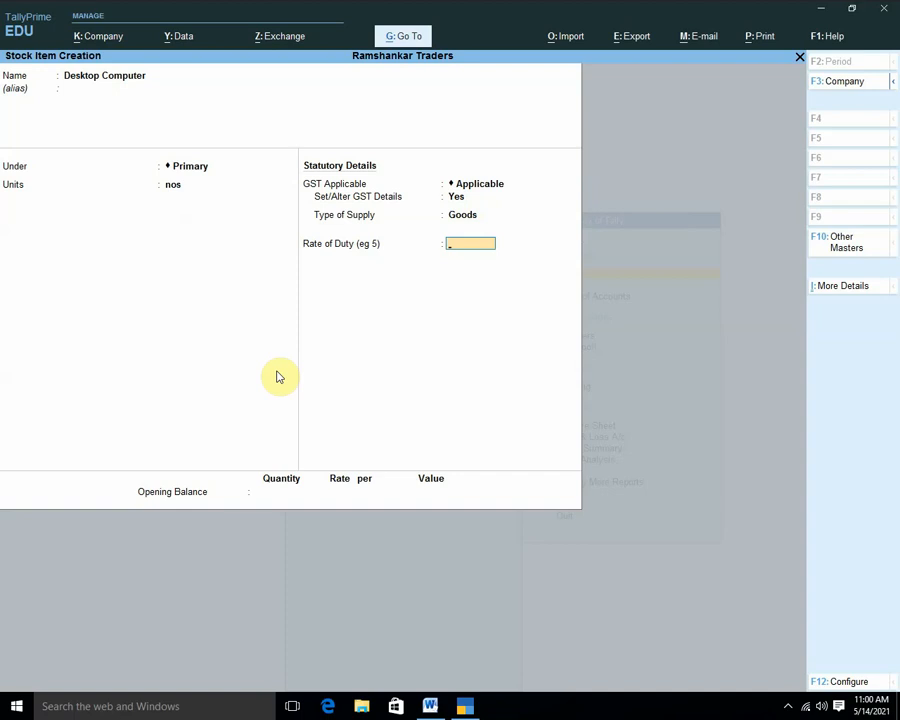
{"action": "left_click", "coordinate": [430, 706]}
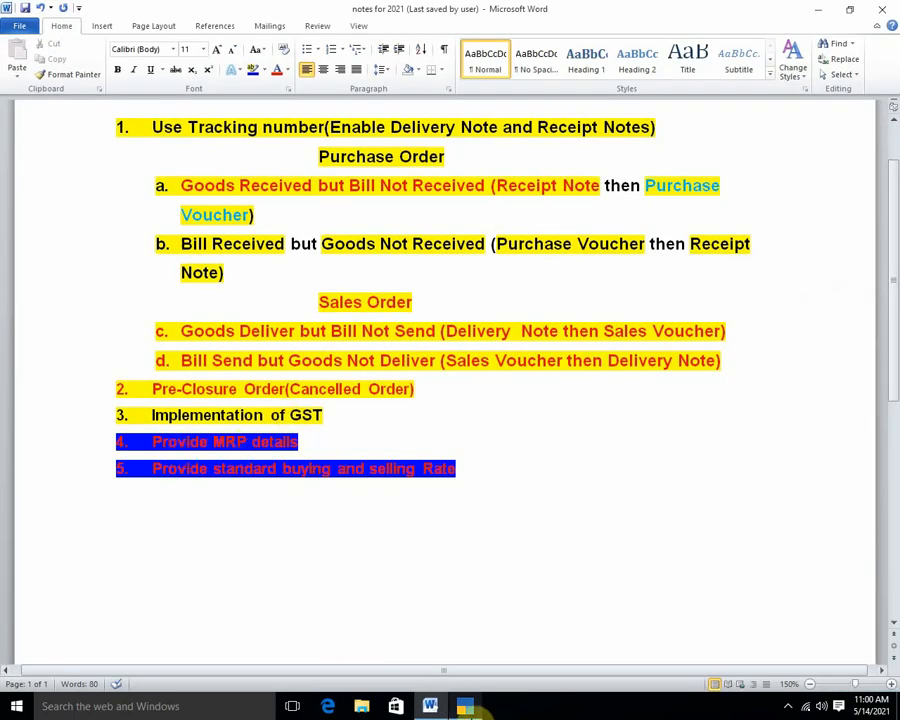
{"action": "left_click", "coordinate": [465, 707]}
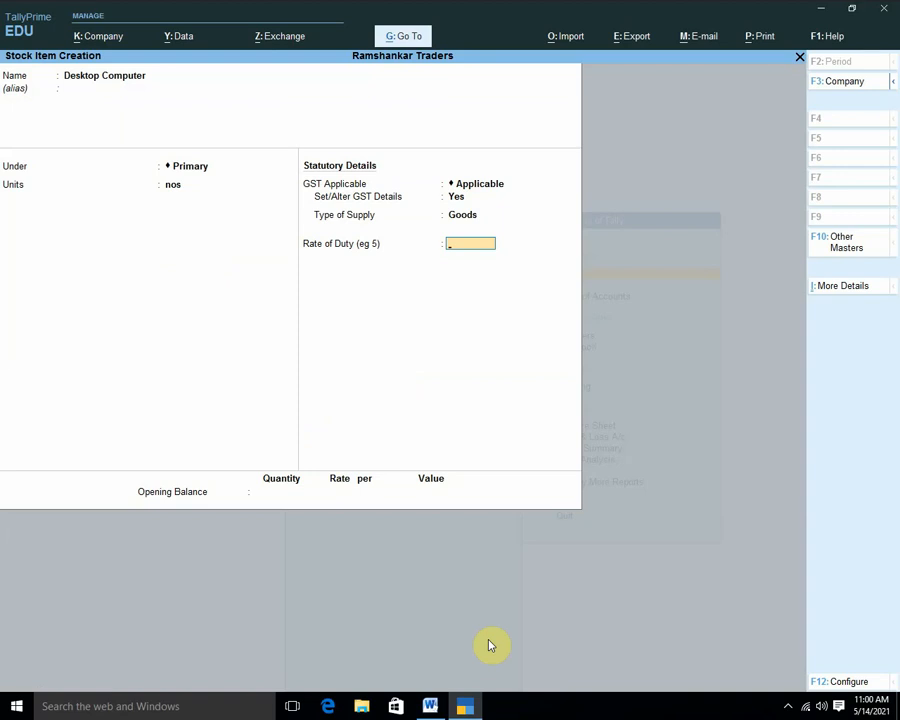
In stock item configuration, turn on Show more configurations and Provide MRP Details.
{"action": "key", "text": "F12"}
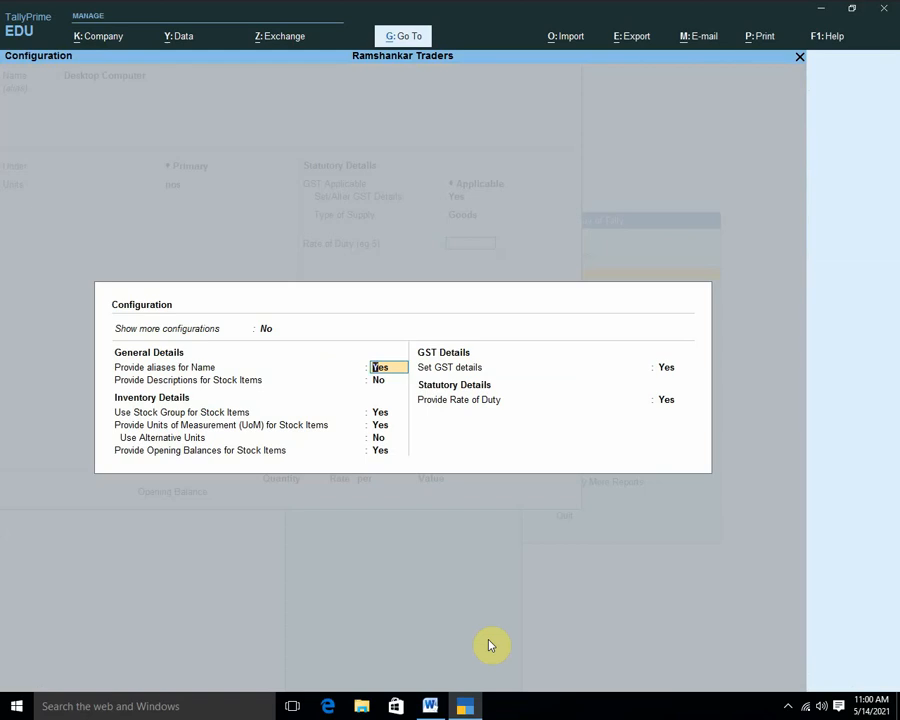
{"action": "left_click", "coordinate": [270, 331]}
{"action": "key", "text": "y"}
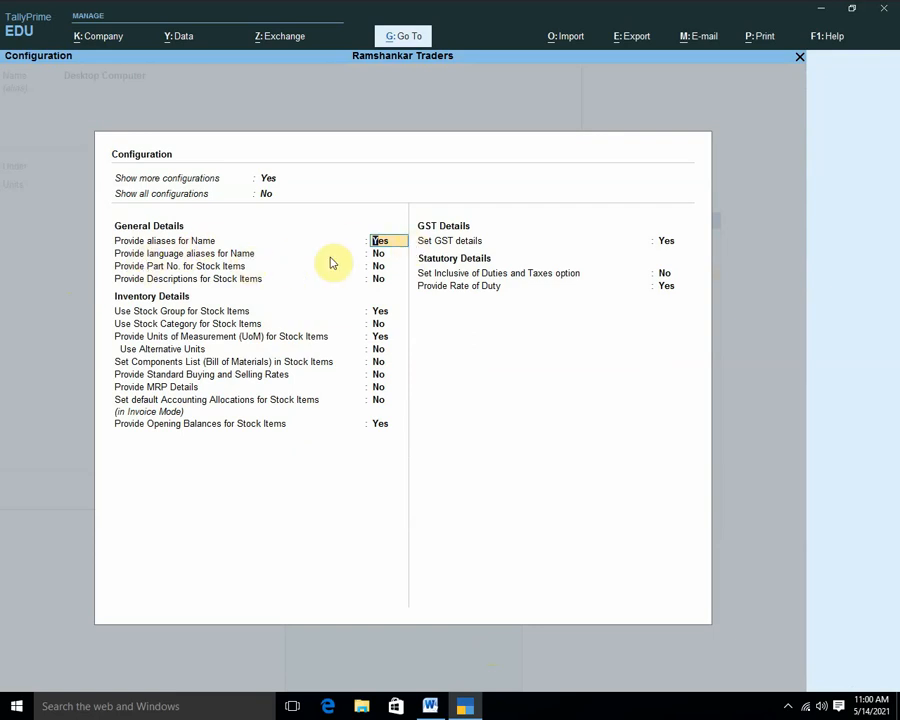
{"action": "key", "text": "Return"}
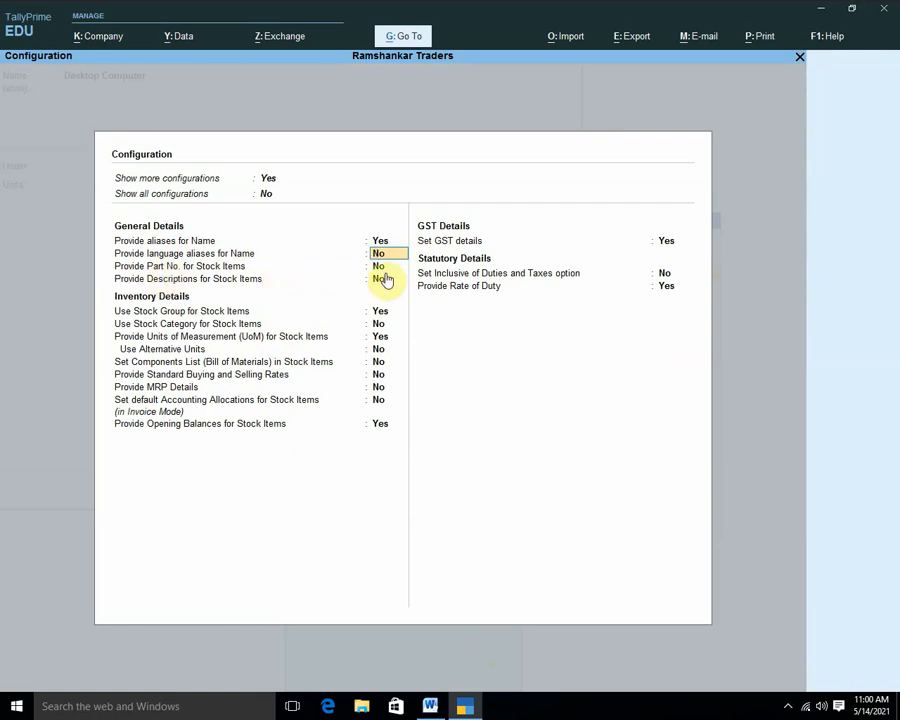
{"action": "key", "text": "Return"}
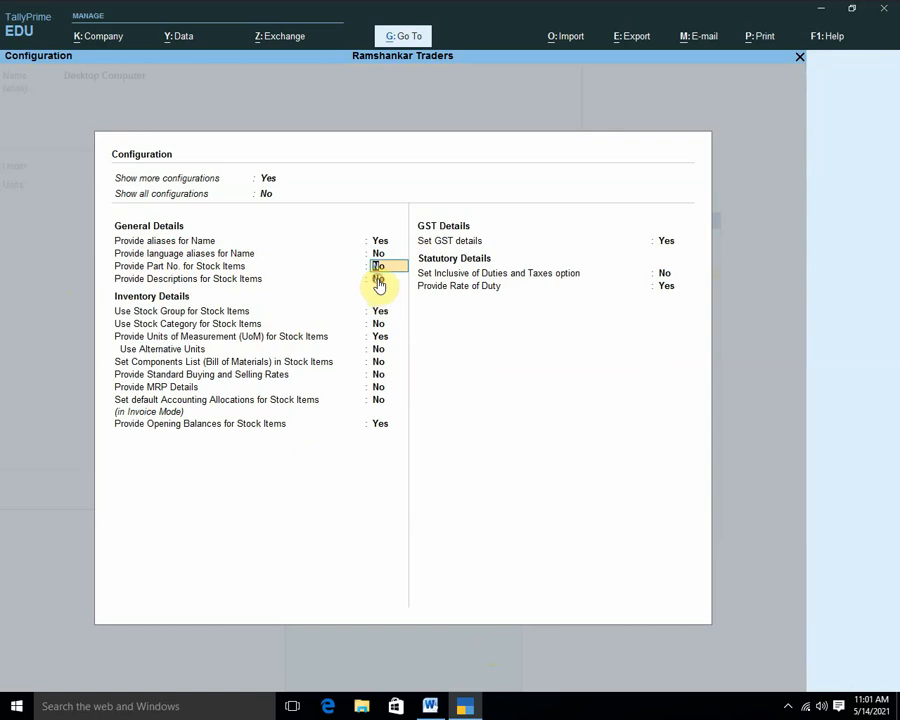
{"action": "left_click", "coordinate": [378, 280]}
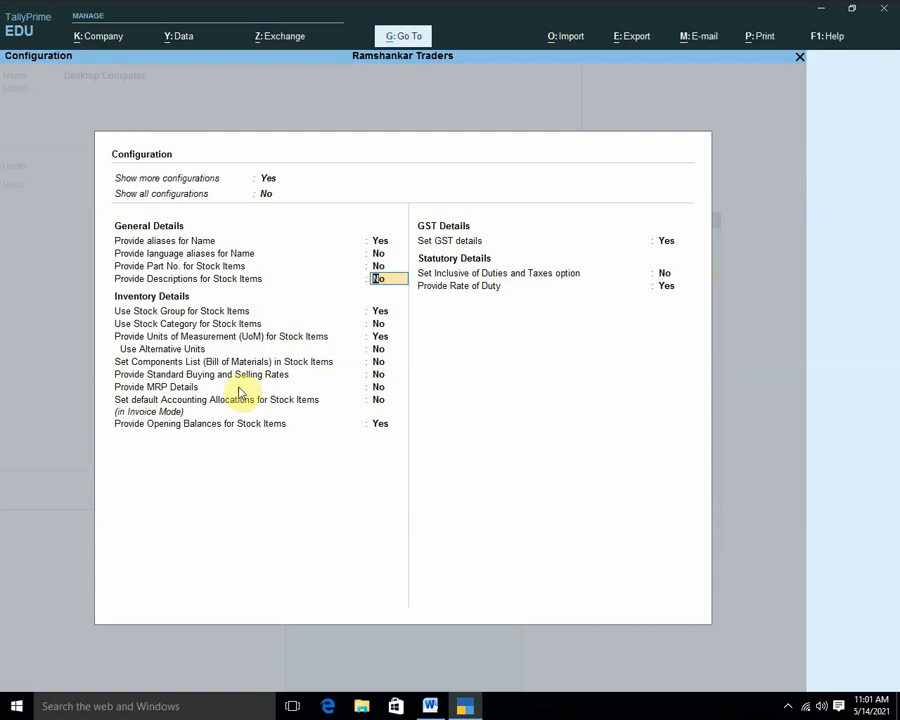
{"action": "left_click", "coordinate": [378, 388]}
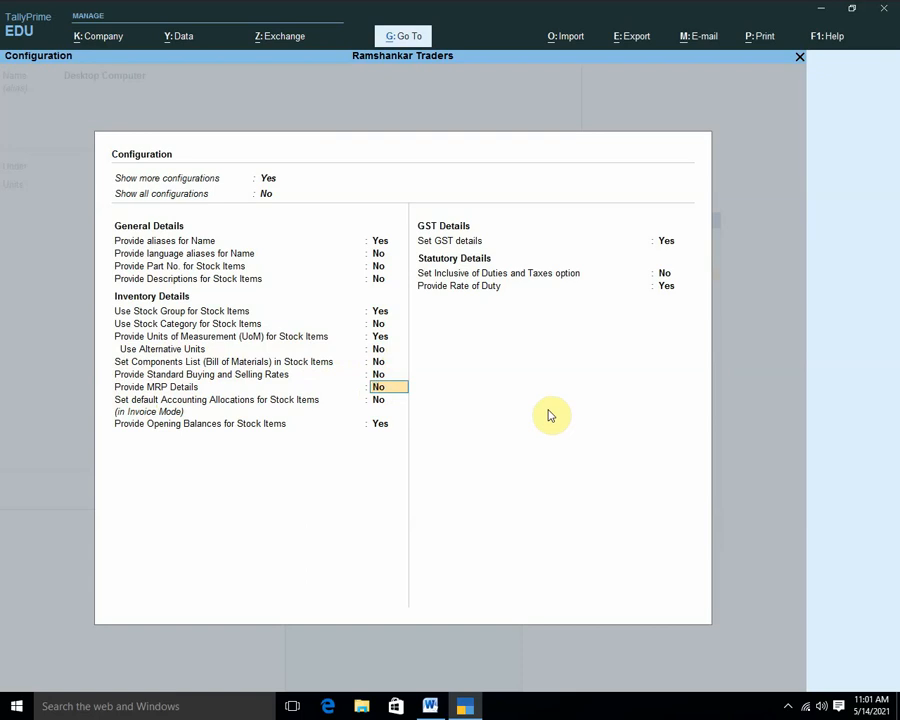
{"action": "type", "text": "y"}
{"action": "key", "text": "Return"}
{"action": "key", "text": "Return"}
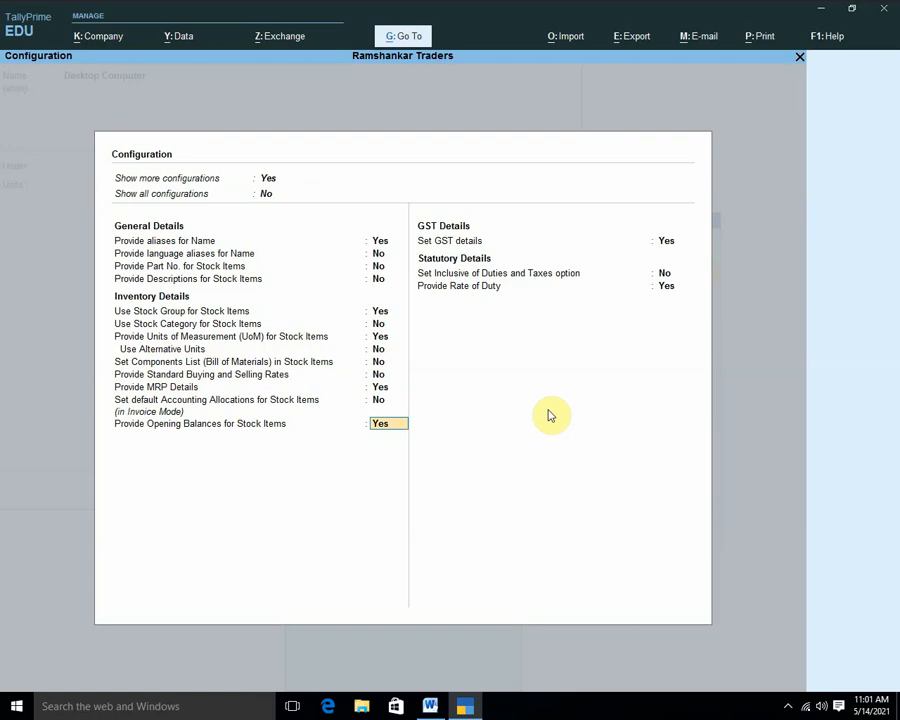
{"action": "key", "text": "Return"}
{"action": "key", "text": "Return"}
{"action": "key", "text": "Return"}
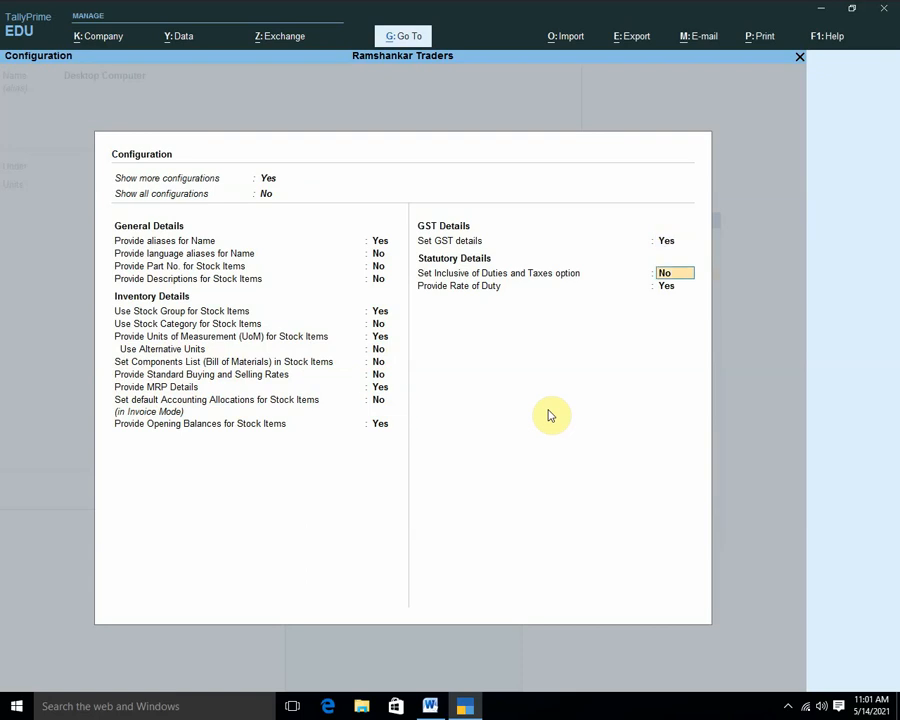
{"action": "key", "text": "Return"}
{"action": "key", "text": "Return"}
{"action": "key", "text": "Return"}
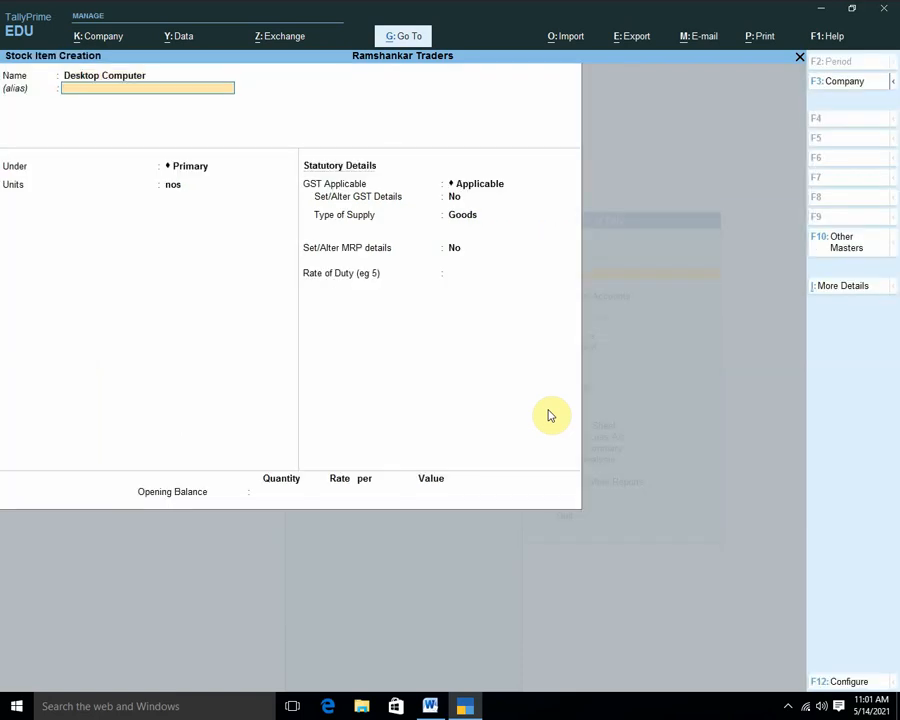
Set Desktop Computer's MRP details to Yes to reach the MRP rate form.
{"action": "key", "text": "Return"}
{"action": "key", "text": "Return"}
{"action": "key", "text": "Return"}
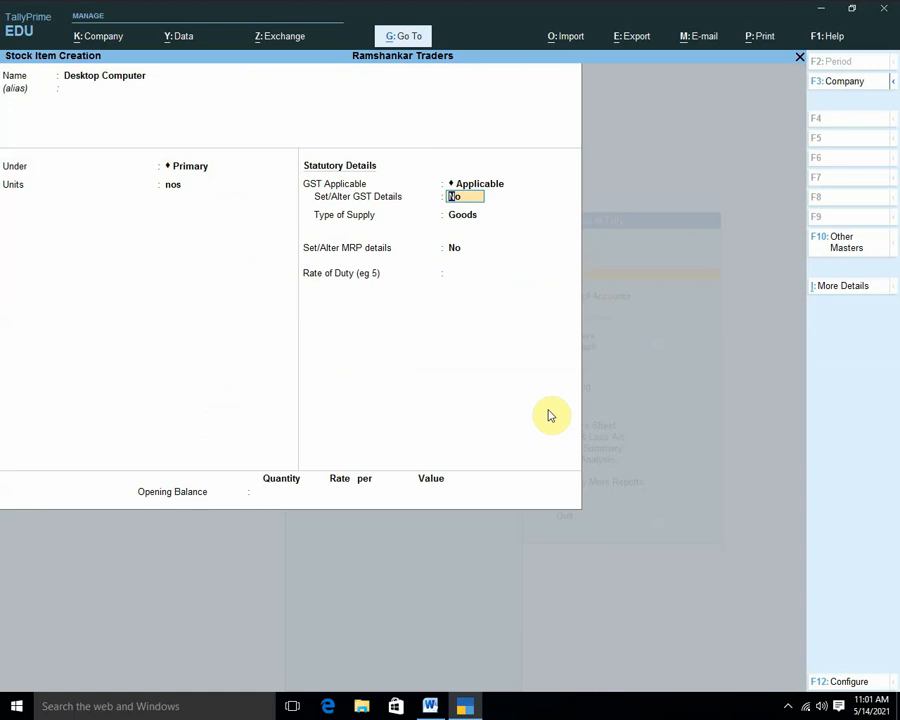
{"action": "key", "text": "Return"}
{"action": "key", "text": "Return"}
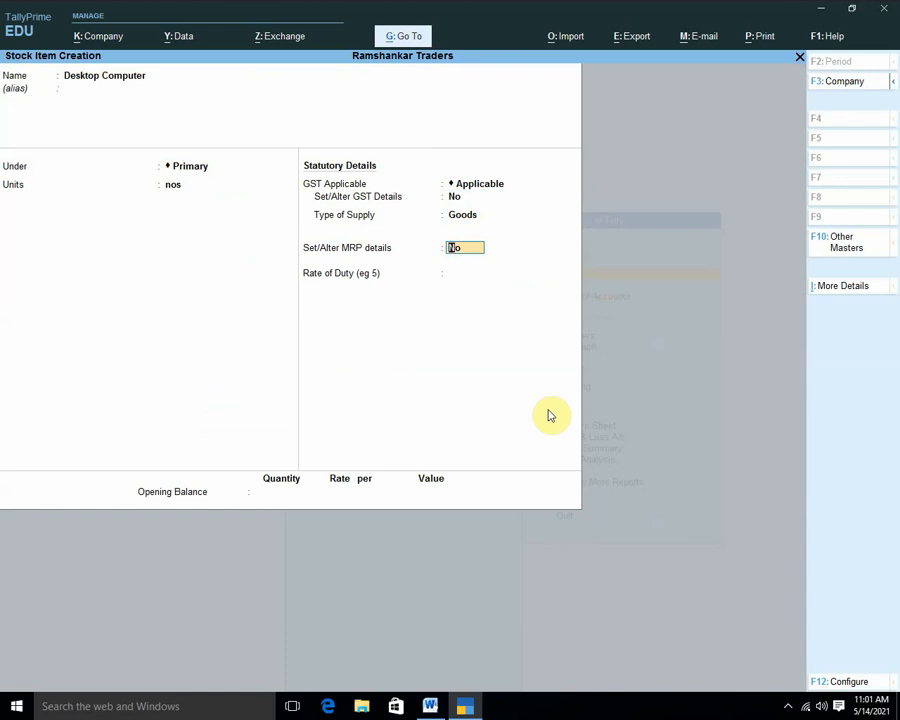
{"action": "type", "text": "y"}
{"action": "key", "text": "Return"}
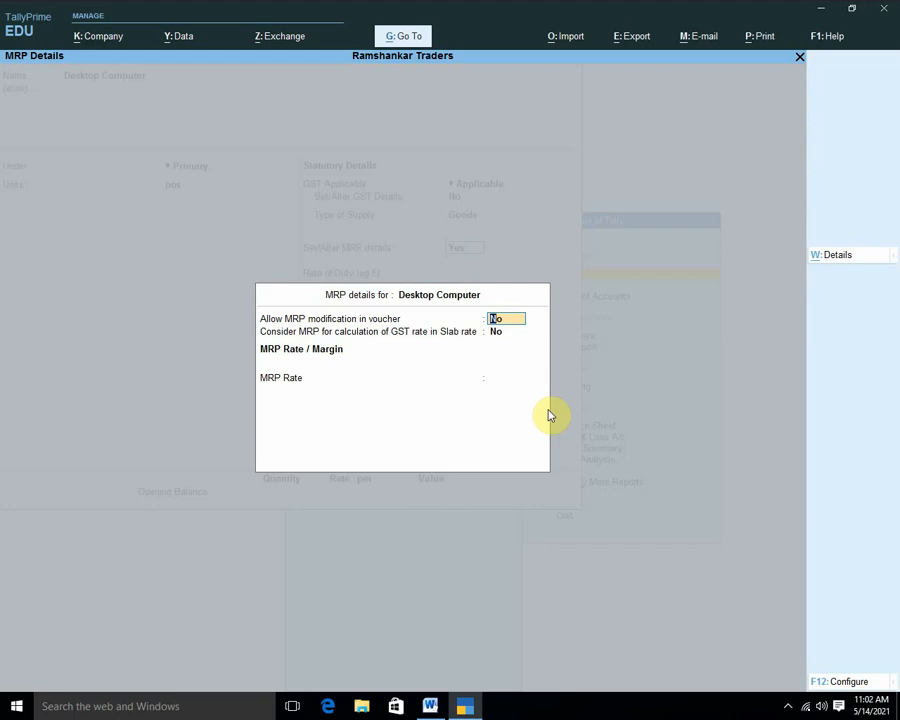
Allow MRP modification, use MRP for GST slab rates, and set the MRP rate to 8000.
{"action": "type", "text": "y"}
{"action": "key", "text": "Return"}
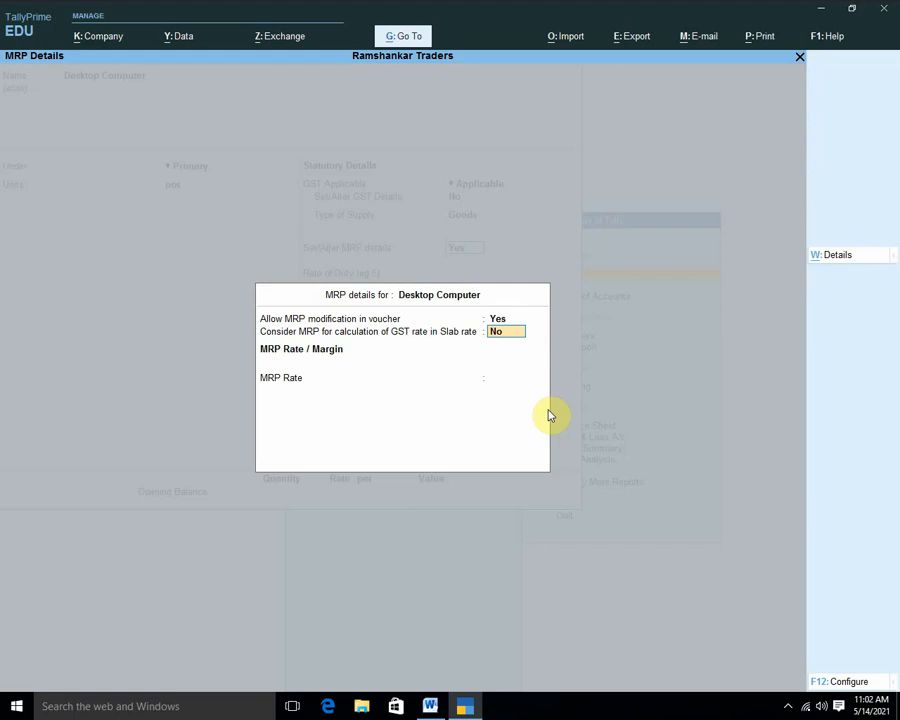
{"action": "type", "text": "y"}
{"action": "key", "text": "Return"}
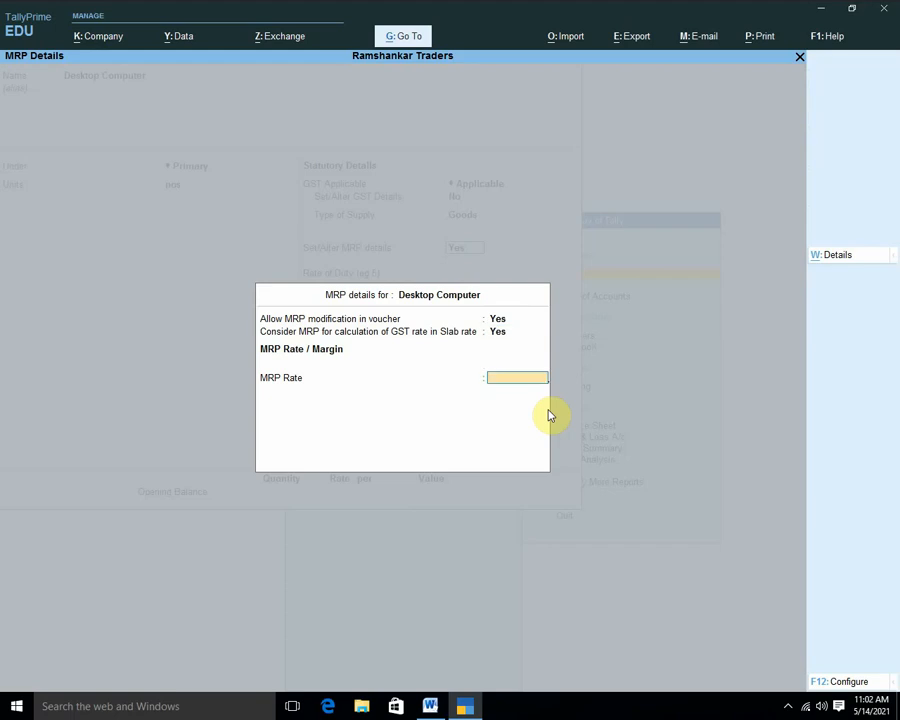
{"action": "type", "text": "8000"}
{"action": "key", "text": "Return"}
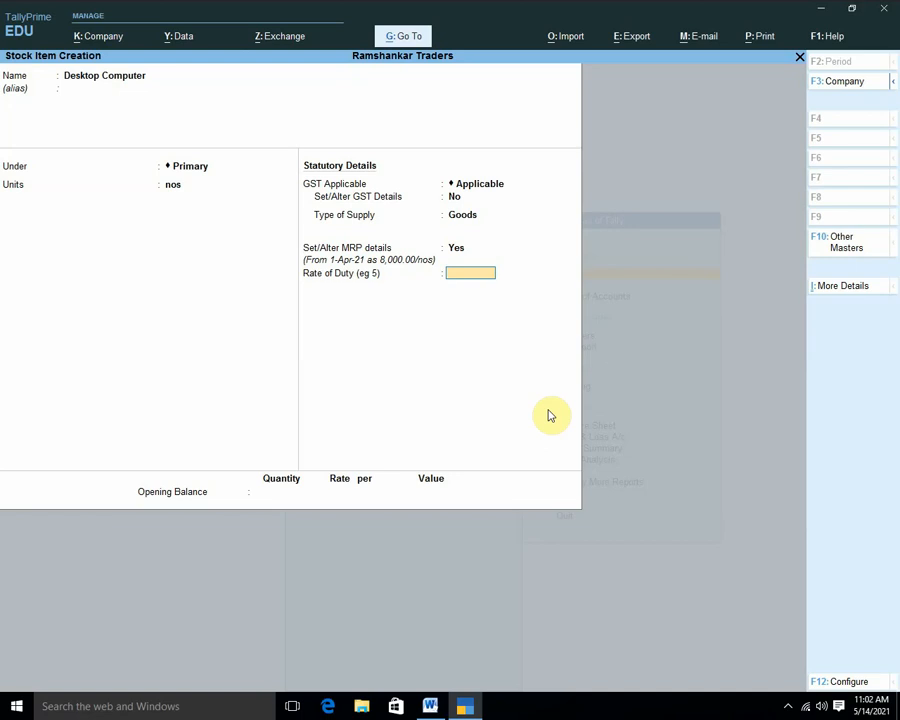
Confirm the 8,000 MRP details, enter a 0 rate of duty, and save the Desktop Computer item.
{"action": "left_click", "coordinate": [836, 287]}
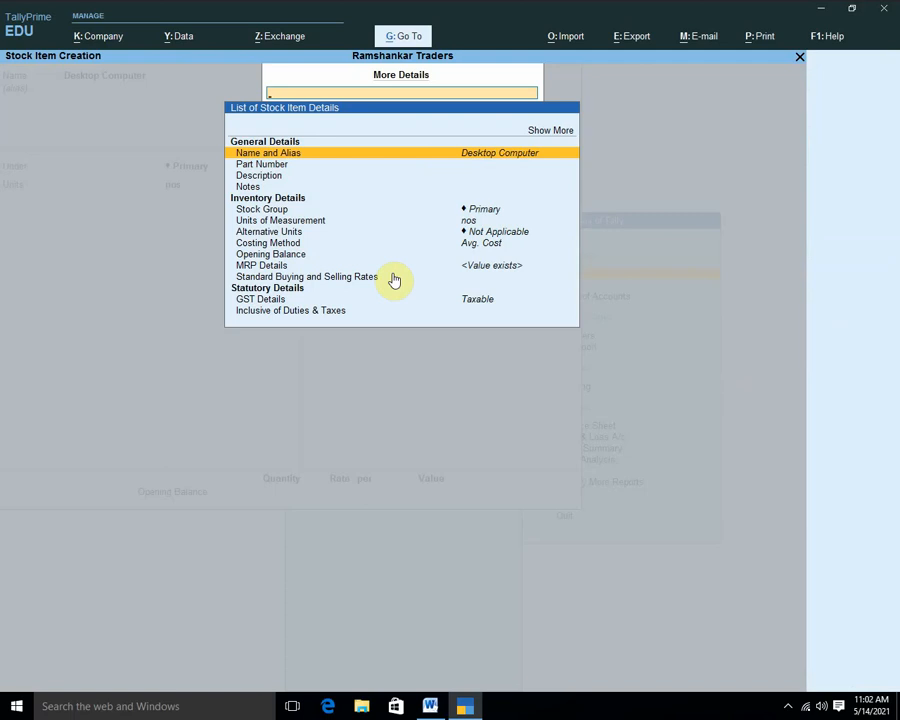
{"action": "key", "text": "Down"}
{"action": "key", "text": "Down"}
{"action": "key", "text": "Down"}
{"action": "key", "text": "Down"}
{"action": "key", "text": "Down"}
{"action": "key", "text": "Down"}
{"action": "key", "text": "Down"}
{"action": "key", "text": "Down"}
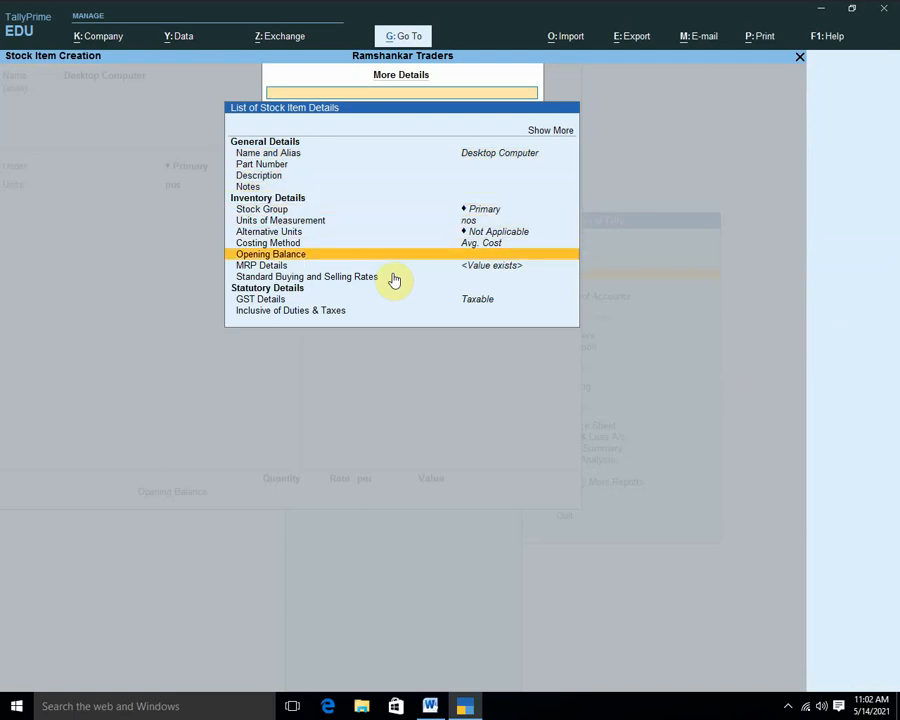
{"action": "key", "text": "Down"}
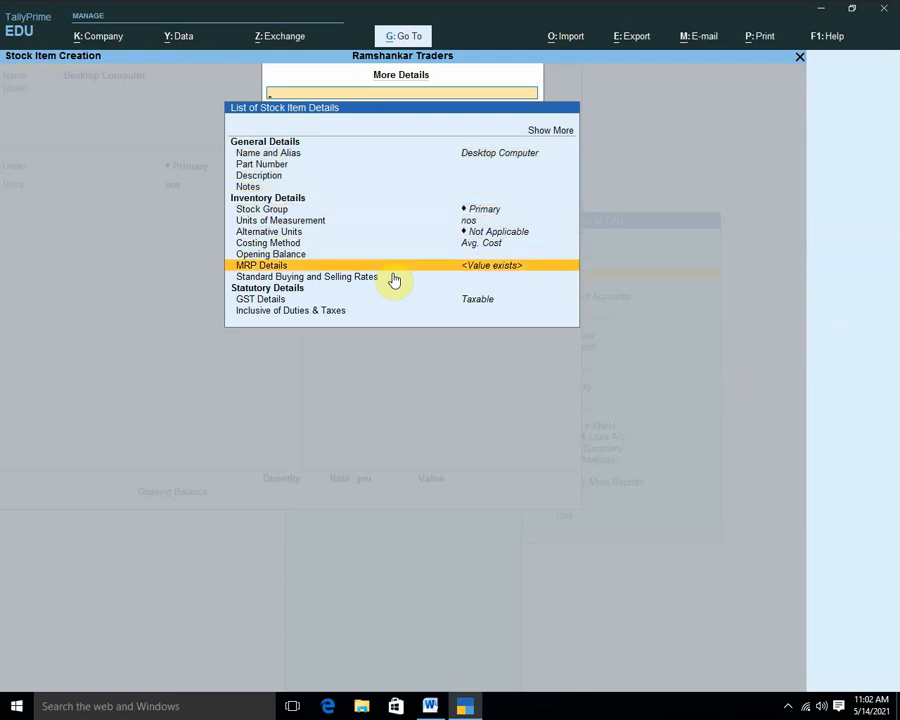
{"action": "key", "text": "Return"}
{"action": "key", "text": "Return"}
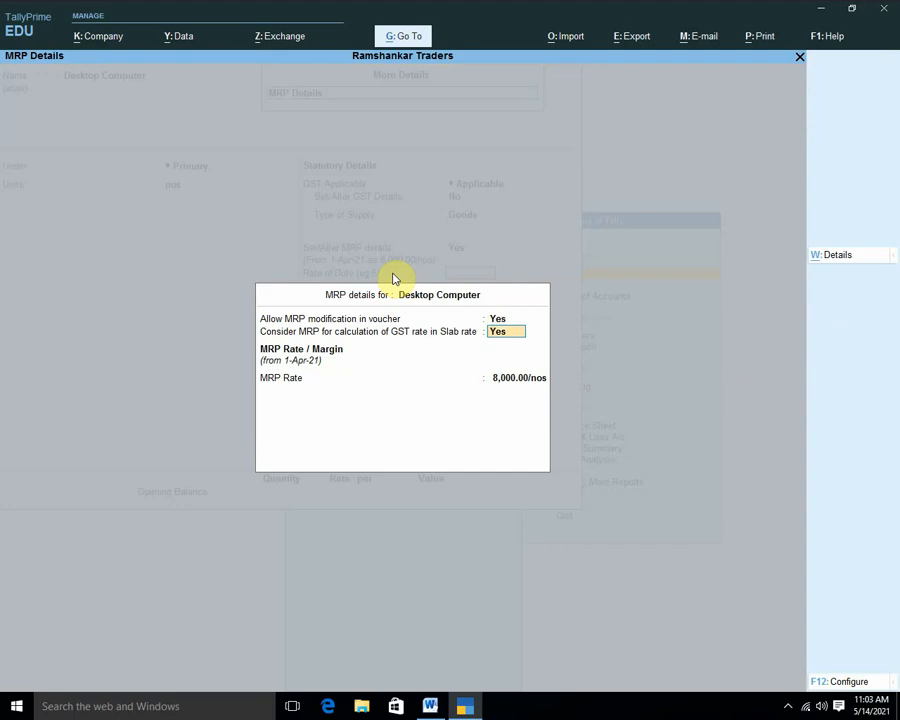
{"action": "key", "text": "Return"}
{"action": "key", "text": "Return"}
{"action": "key", "text": "Return"}
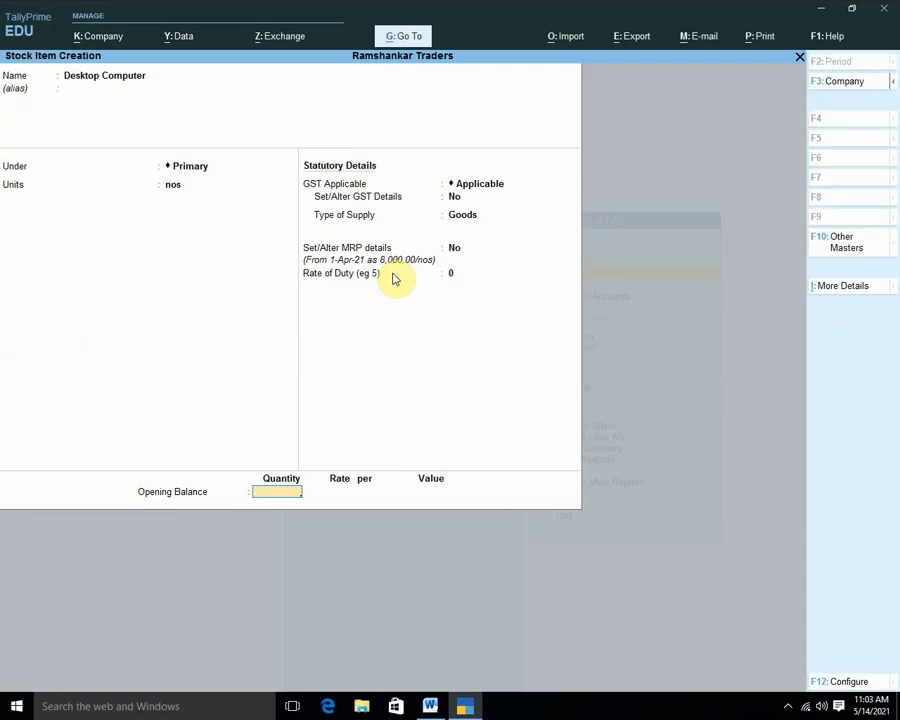
{"action": "key", "text": "Return"}
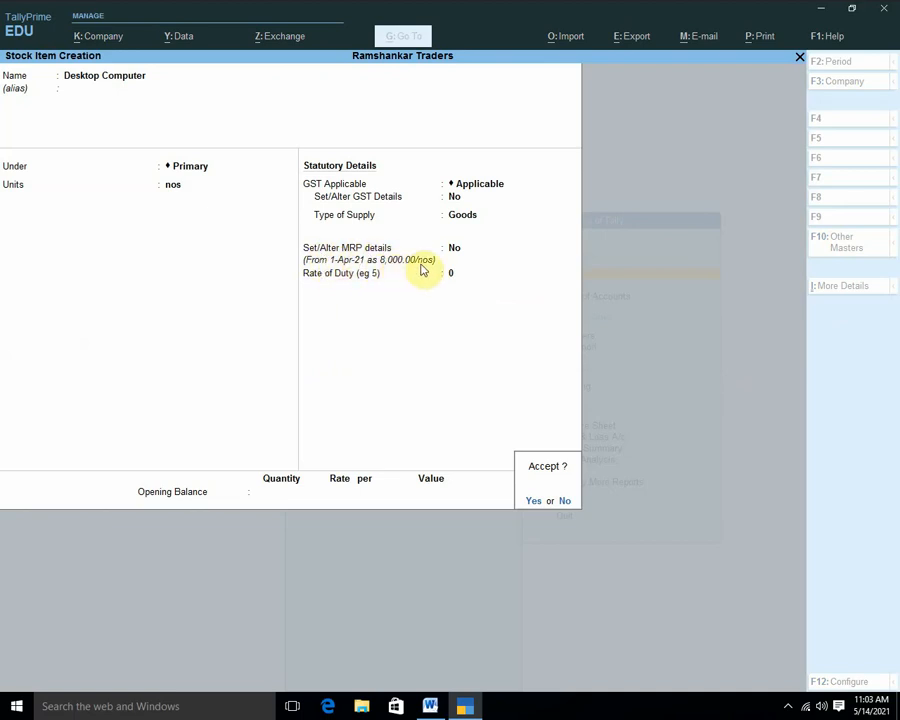
{"action": "key", "text": "Return"}
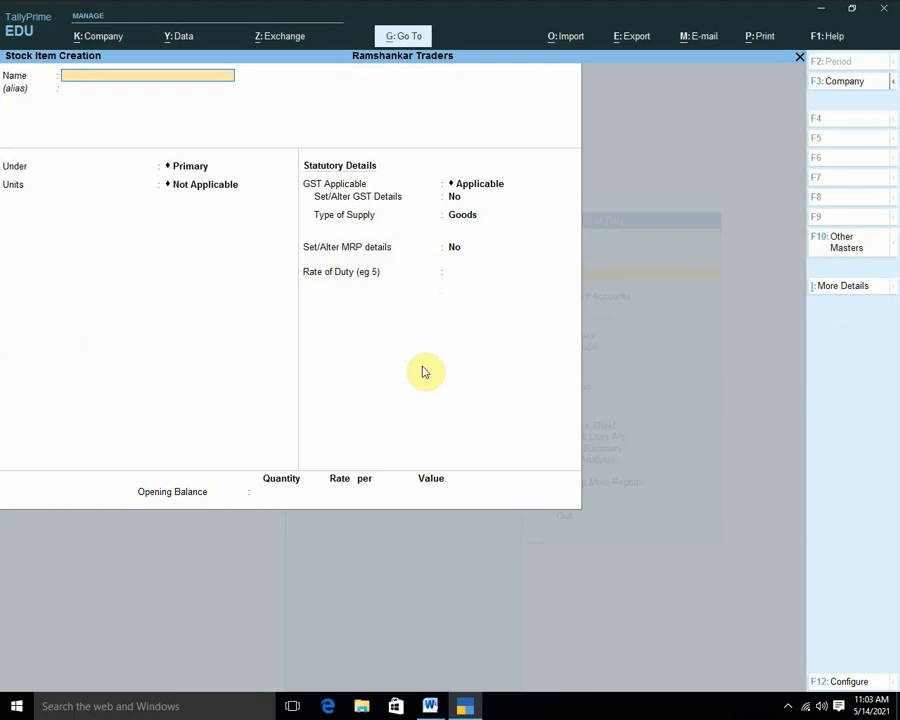
Record a Receipt voucher of 50,000 into Cash from Capital A/c.
{"action": "key", "text": "Escape"}
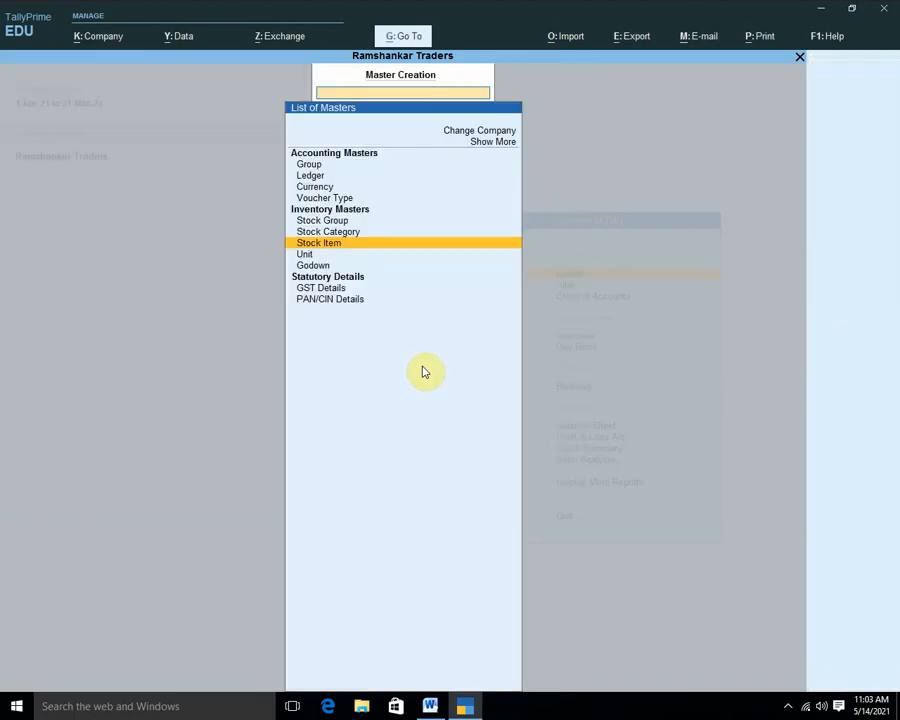
{"action": "key", "text": "Escape"}
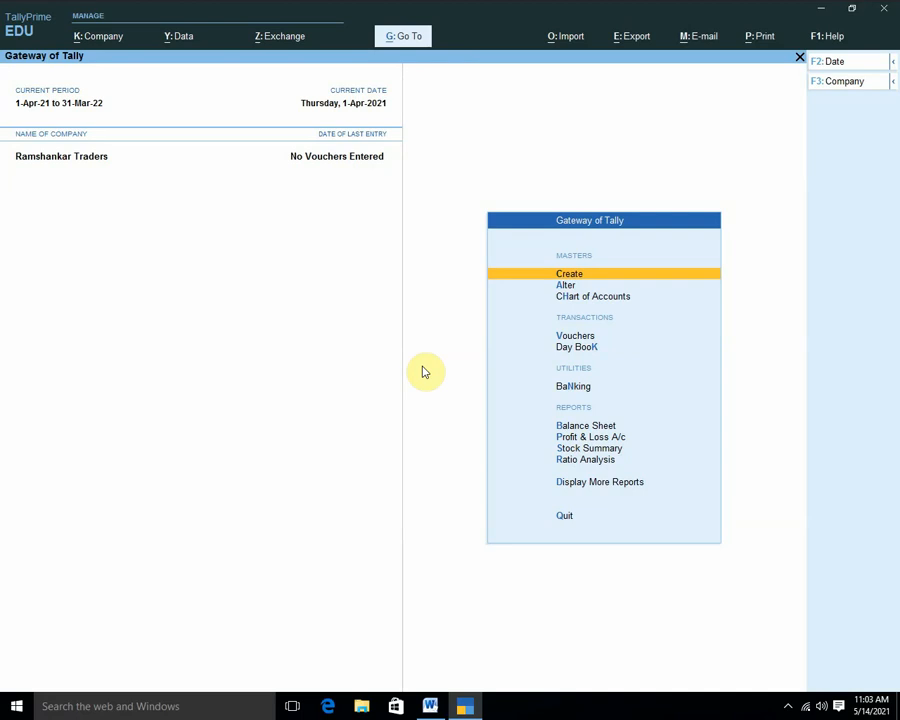
{"action": "key", "text": "v"}
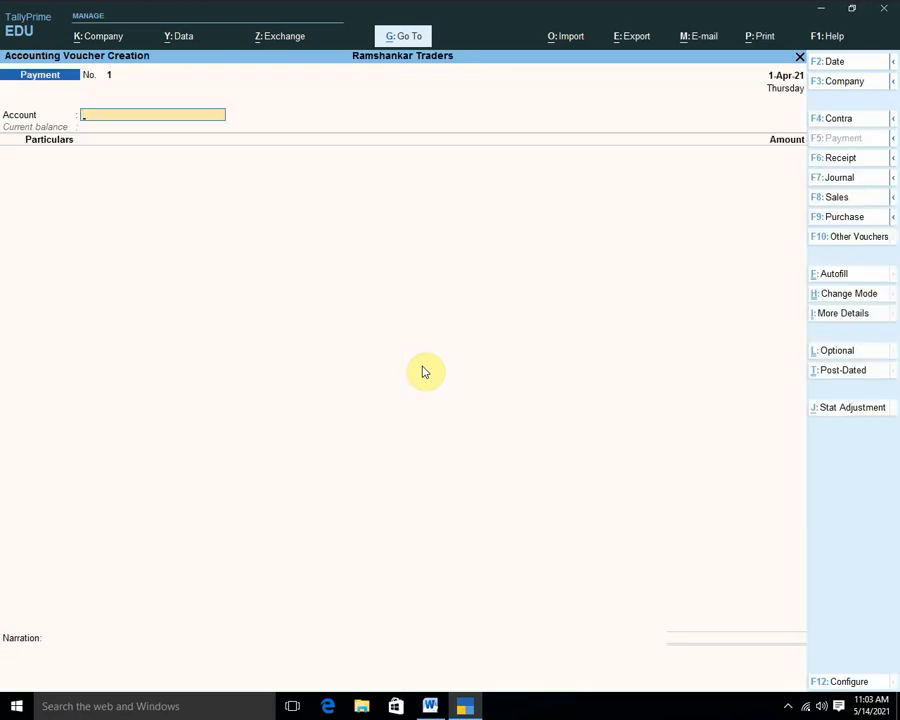
{"action": "key", "text": "F6"}
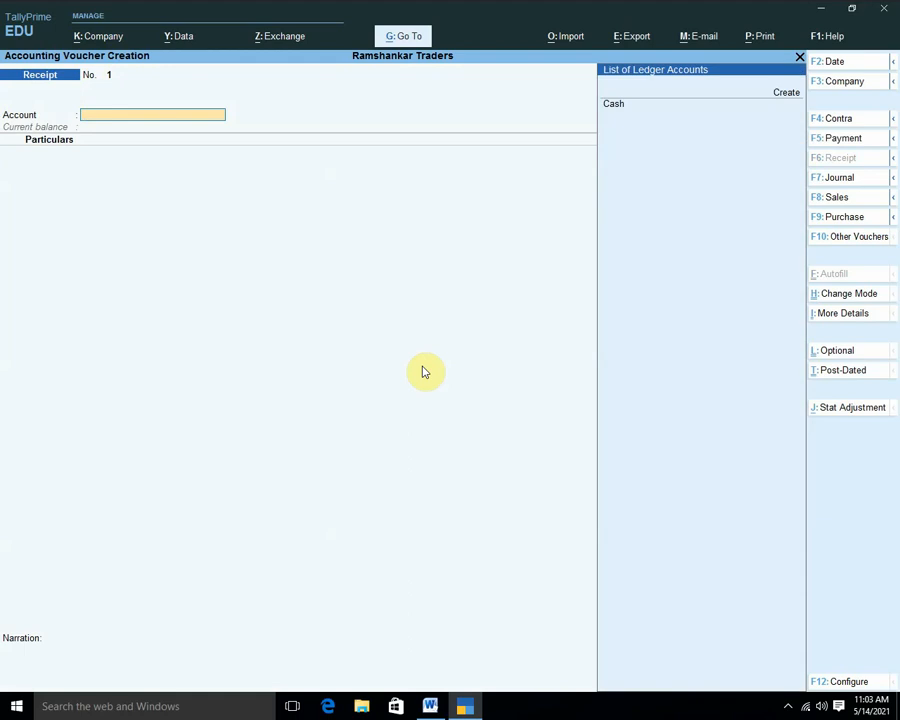
{"action": "key", "text": "Return"}
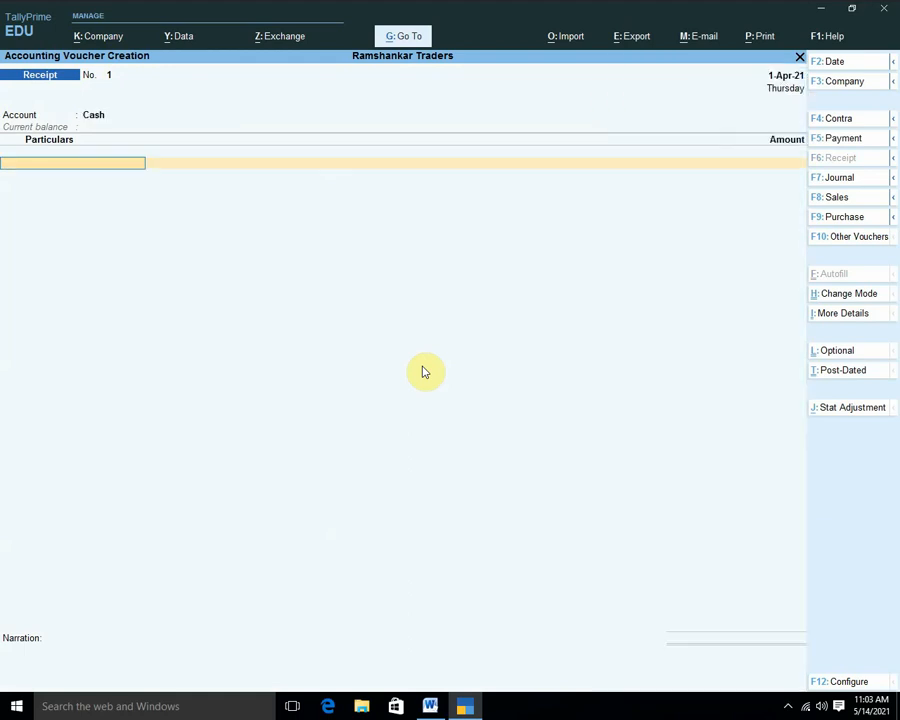
{"action": "key", "text": "Down"}
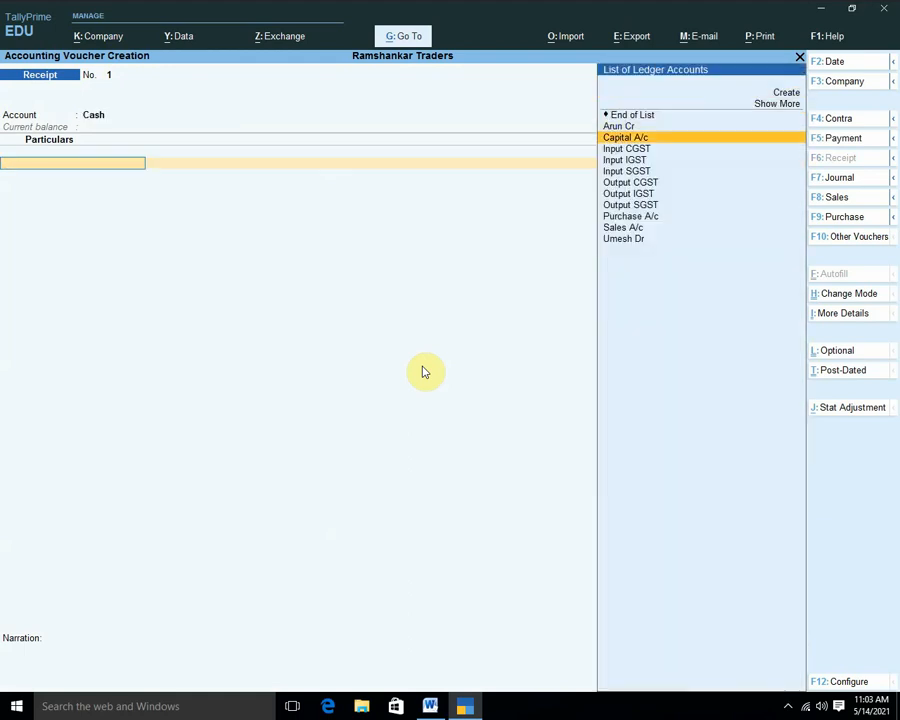
{"action": "key", "text": "Return"}
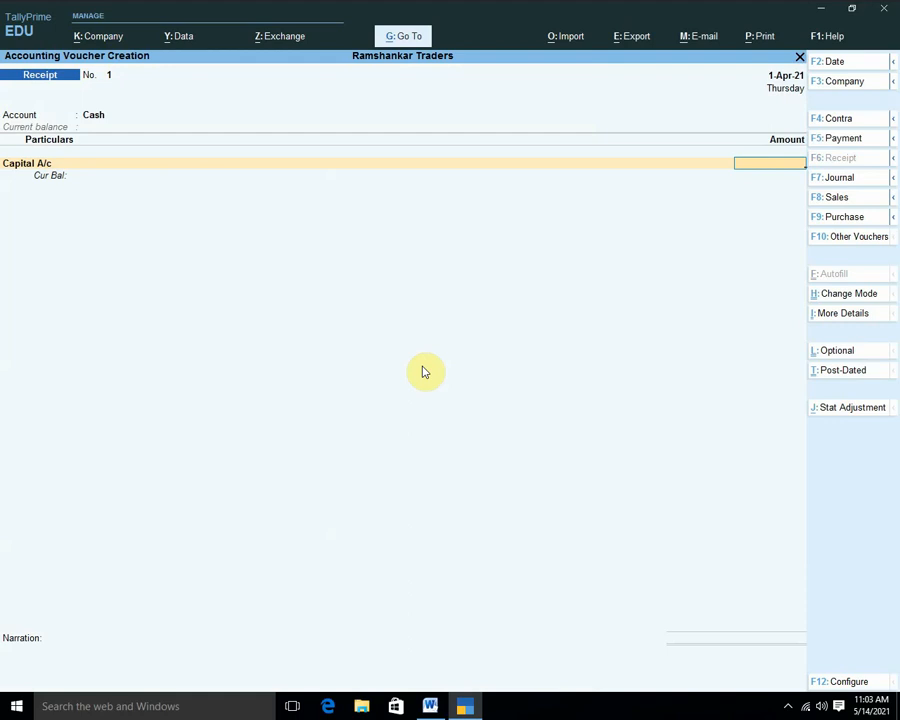
{"action": "type", "text": "50000"}
{"action": "key", "text": "Return"}
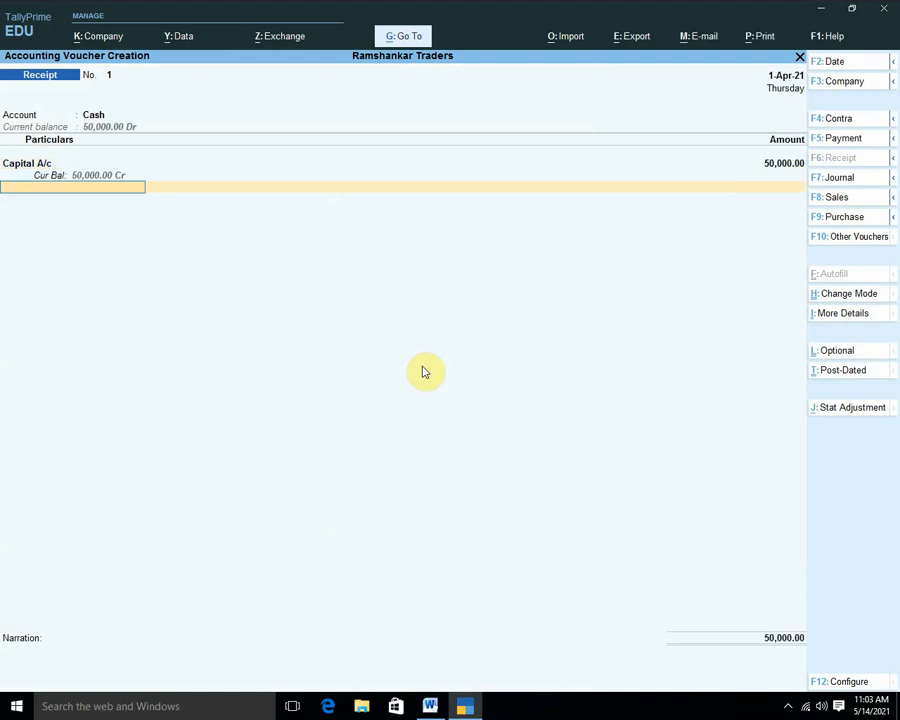
Add narration 'start the businees', save the receipt, and start a Purchase voucher with supplier invoice 12.
{"action": "key", "text": "Return"}
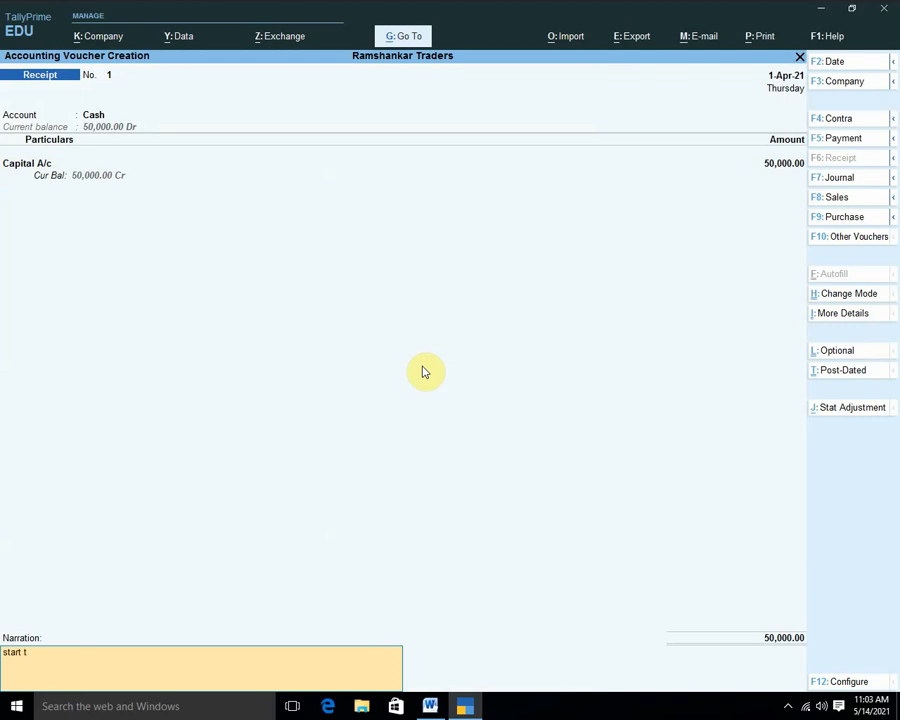
{"action": "type", "text": "start the businees"}
{"action": "key", "text": "Return"}
{"action": "key", "text": "Return"}
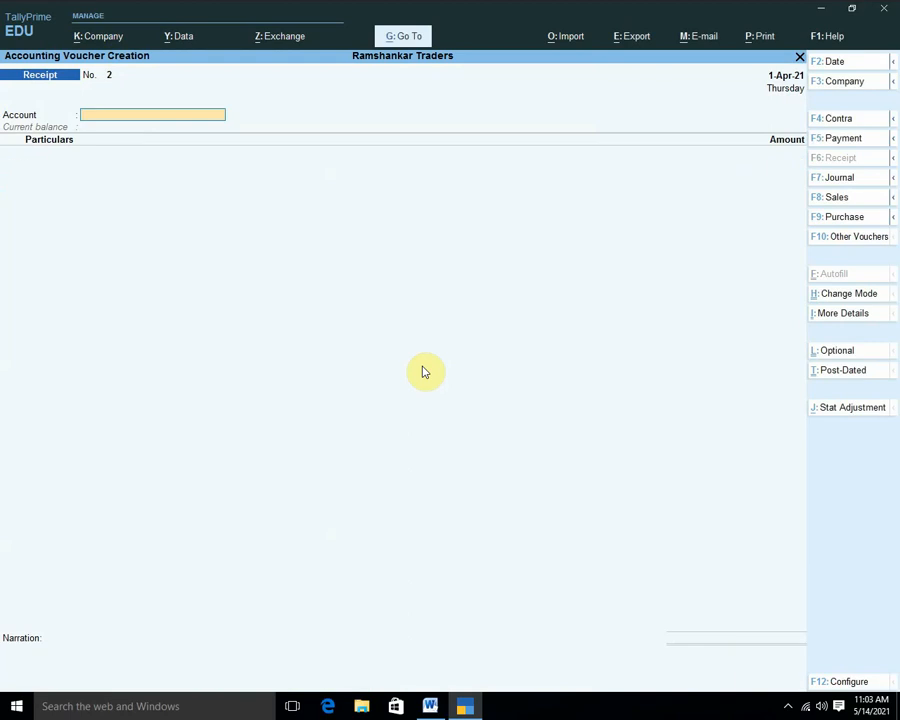
{"action": "key", "text": "F9"}
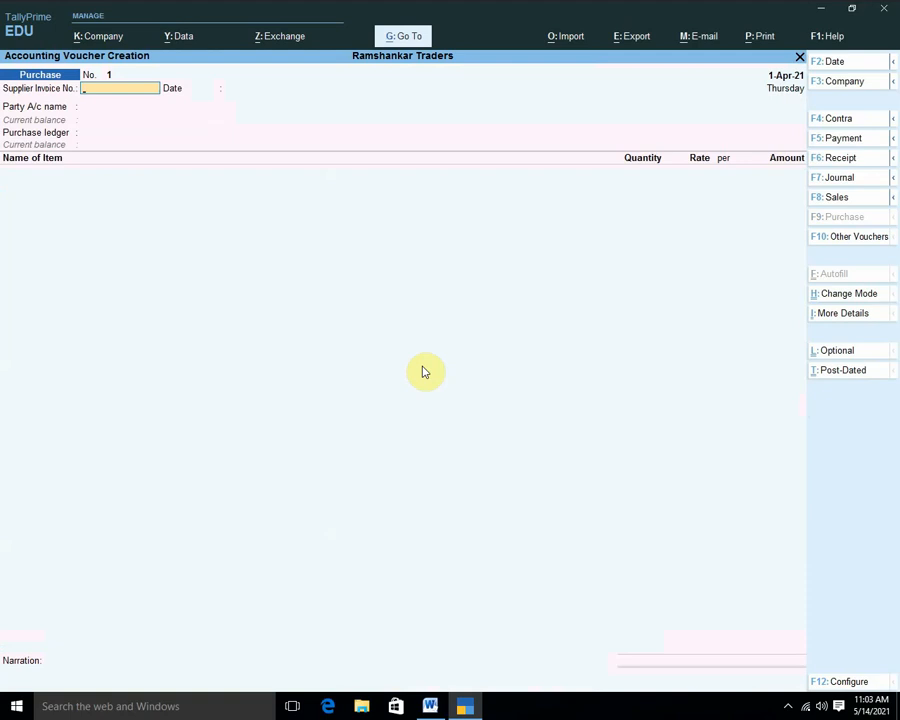
{"action": "type", "text": "12"}
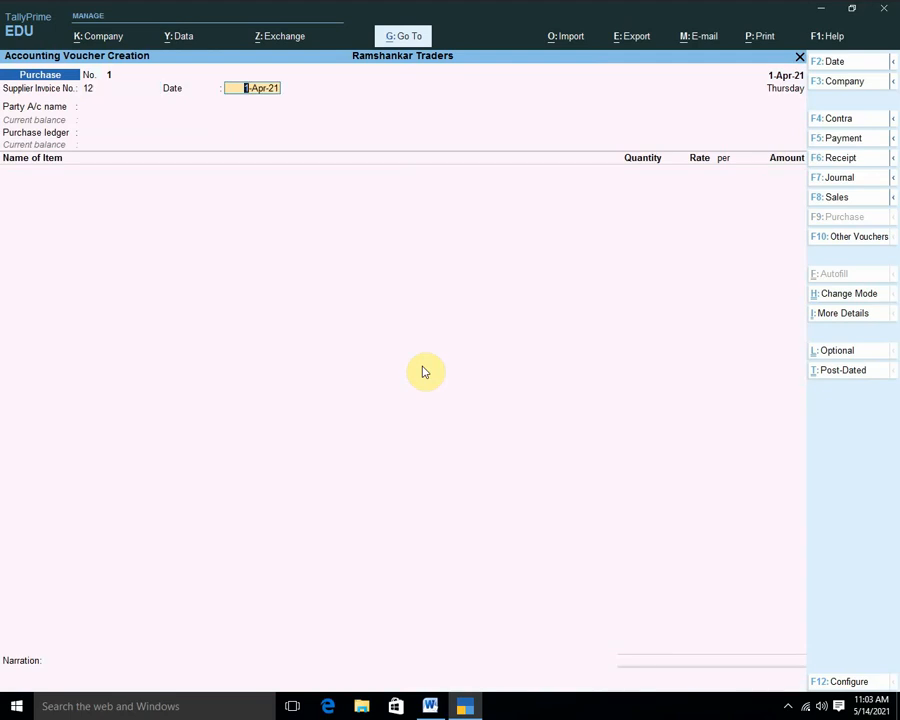
Keep date 1-Apr-21, choose party Arun Cr and Purchase A/c, and add the Desktop Computer item.
{"action": "key", "text": "Return"}
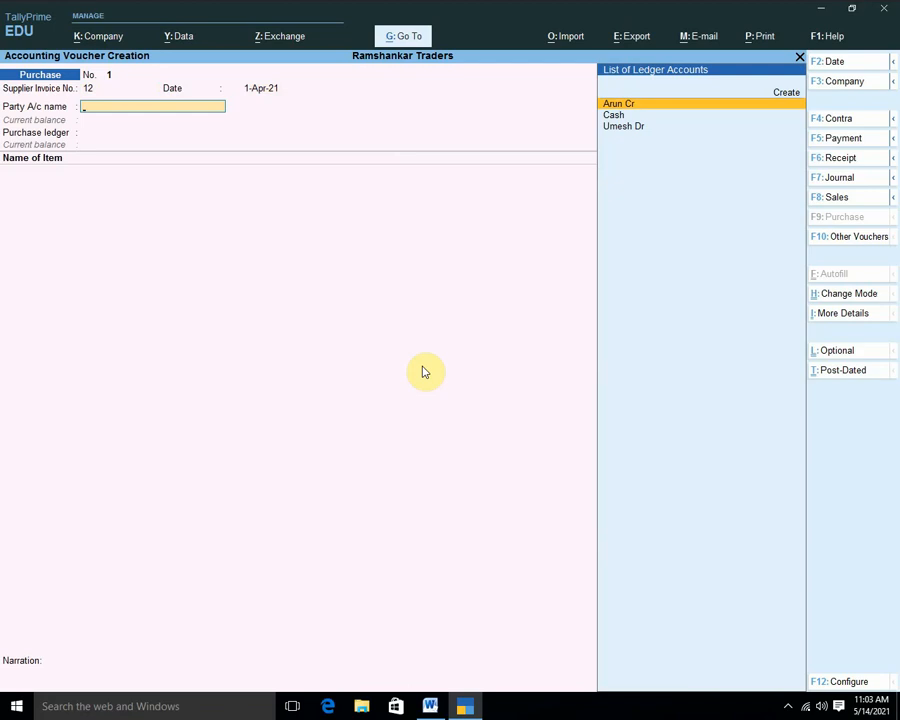
{"action": "key", "text": "Return"}
{"action": "key", "text": "Return"}
{"action": "key", "text": "Return"}
{"action": "key", "text": "Return"}
{"action": "key", "text": "Return"}
{"action": "key", "text": "Return"}
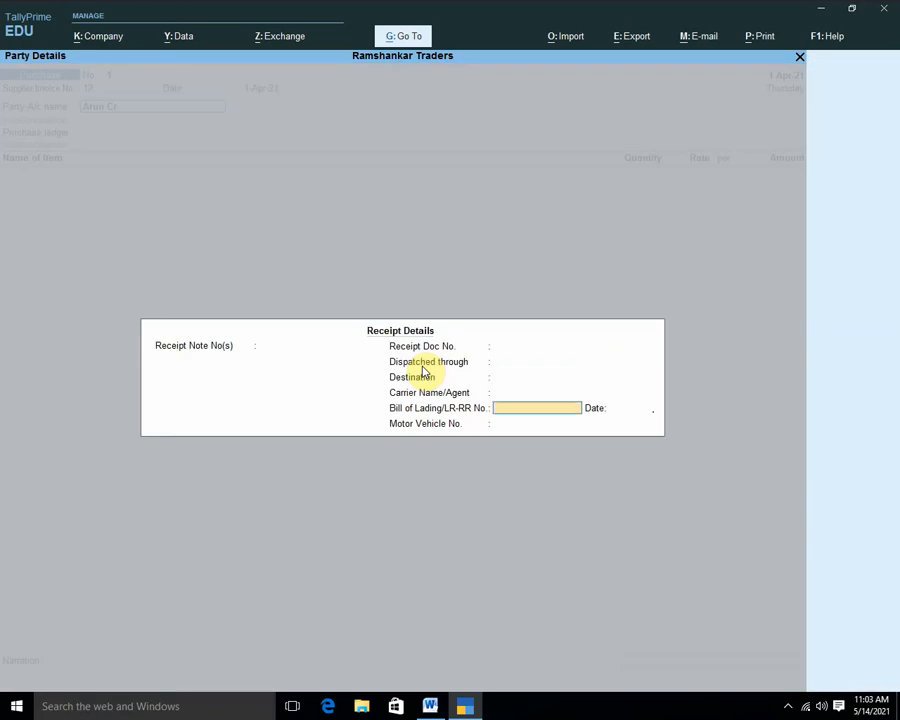
{"action": "key", "text": "Return"}
{"action": "key", "text": "Return"}
{"action": "key", "text": "Return"}
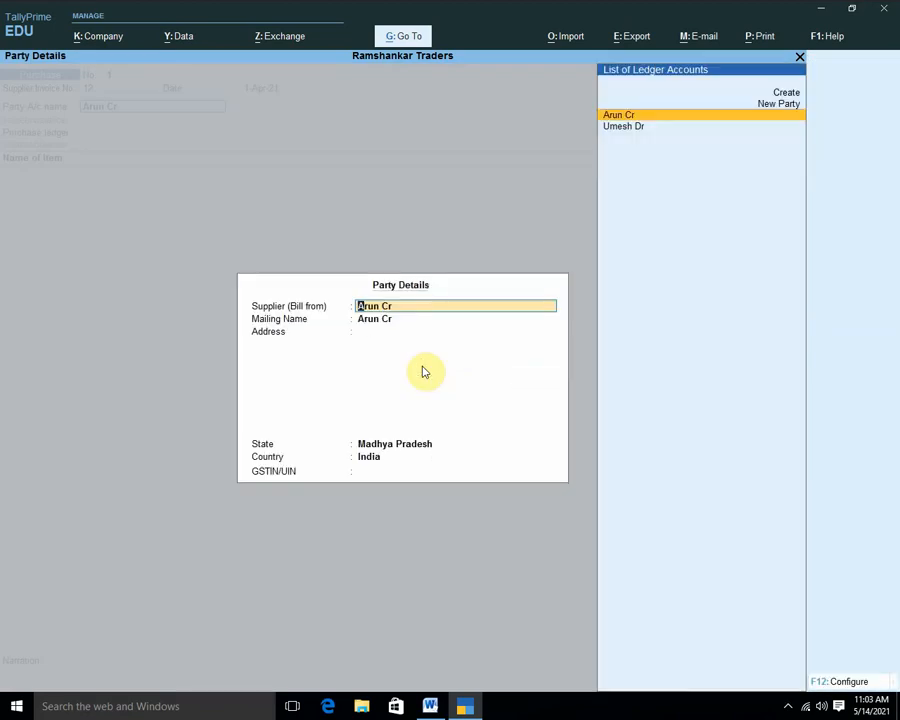
{"action": "key", "text": "Return"}
{"action": "key", "text": "Return"}
{"action": "key", "text": "Return"}
{"action": "key", "text": "Return"}
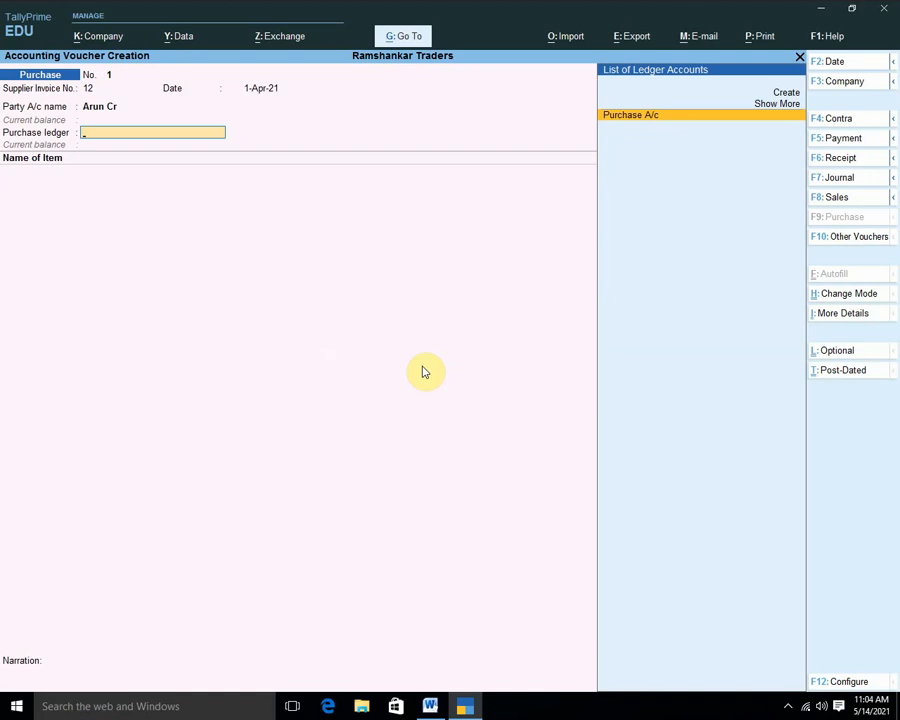
{"action": "key", "text": "Return"}
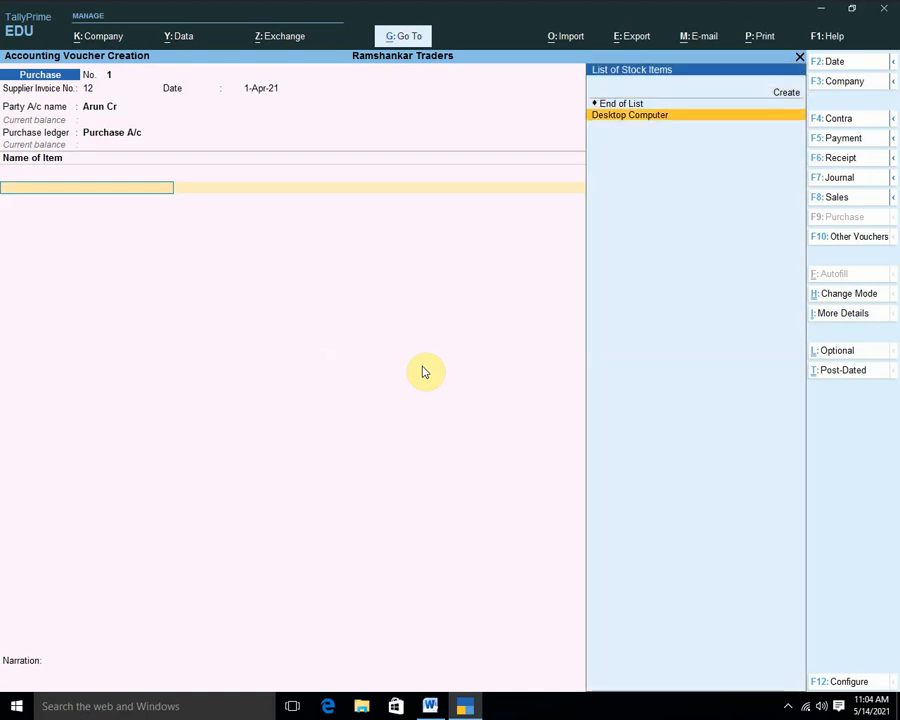
{"action": "key", "text": "Return"}
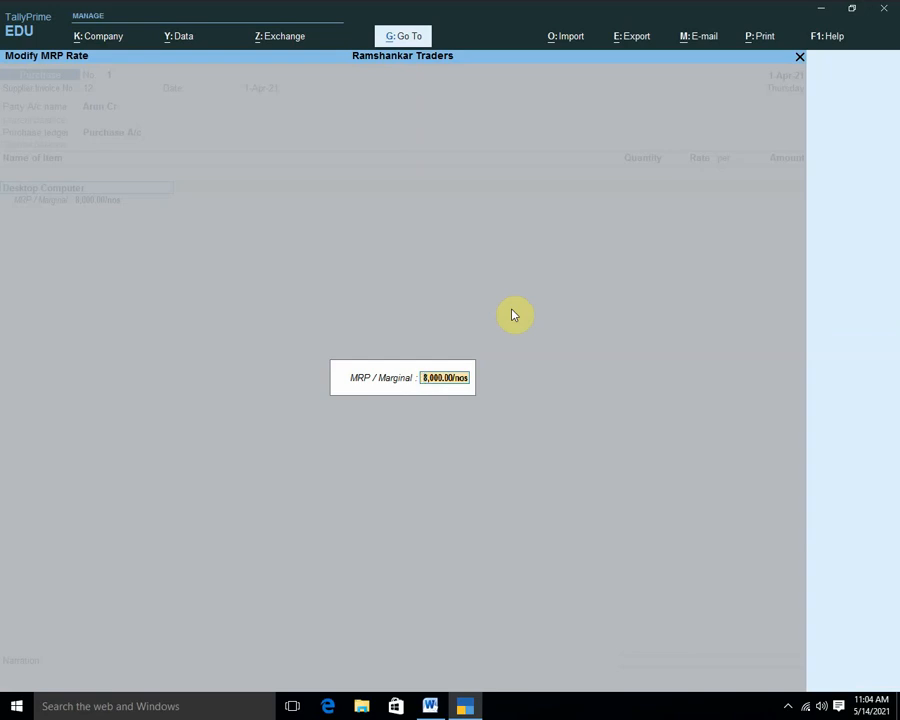
Revise the MRP to 10,000 and enter 10 nos at 6,000 each for 60,000.
{"action": "type", "text": "10000"}
{"action": "key", "text": "Return"}
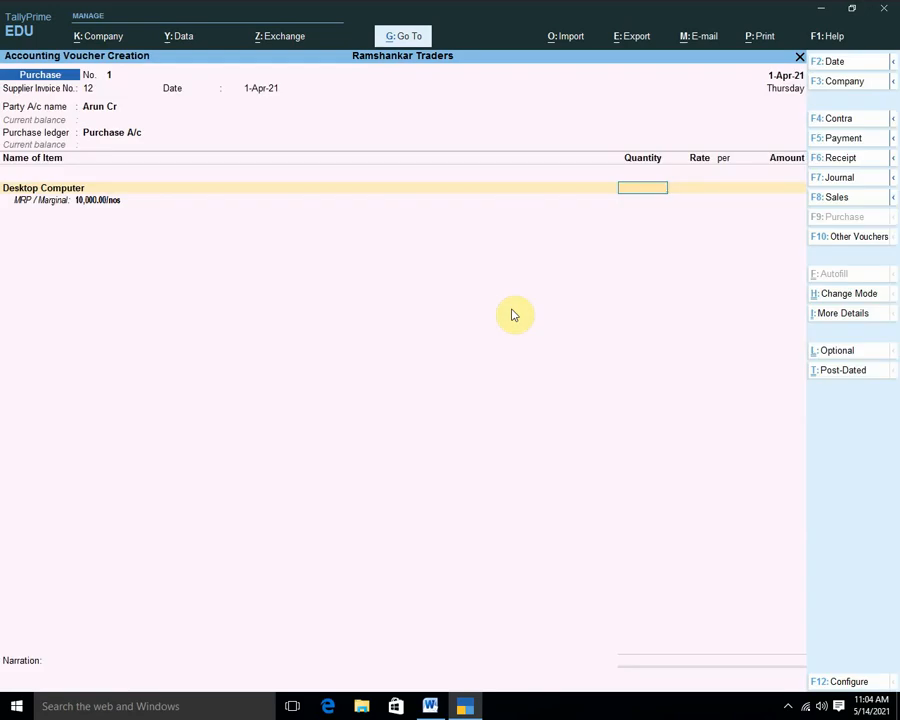
{"action": "type", "text": "10"}
{"action": "key", "text": "Return"}
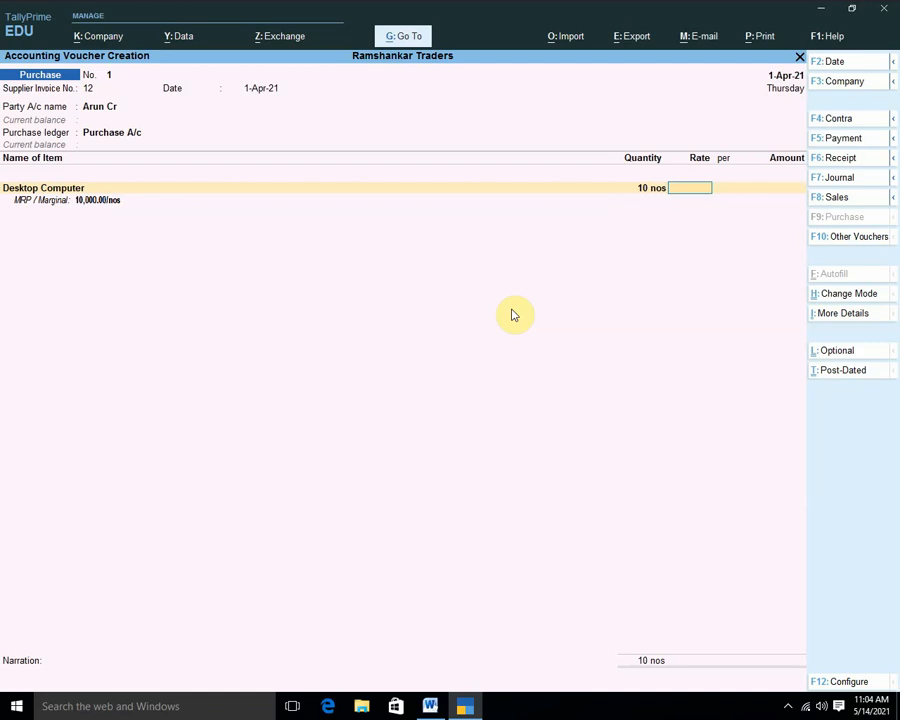
{"action": "type", "text": "6000"}
{"action": "key", "text": "Return"}
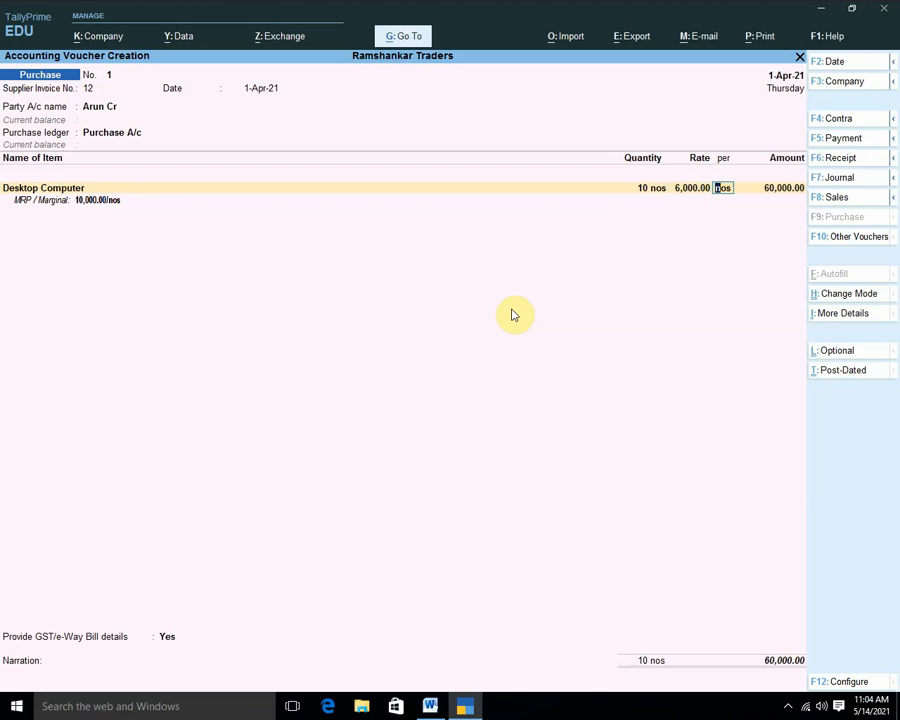
{"action": "key", "text": "Return"}
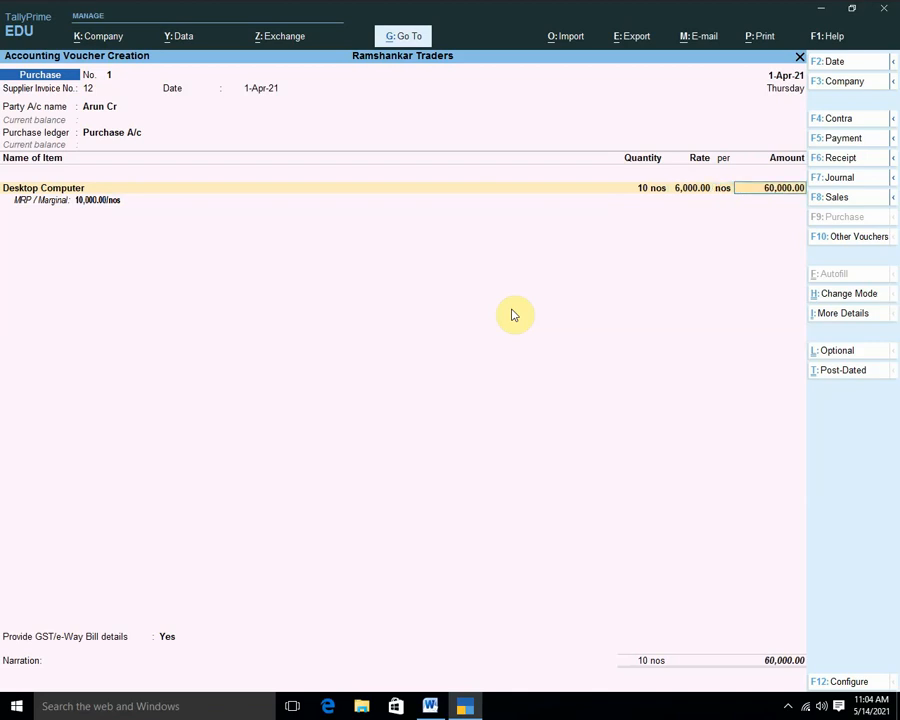
{"action": "key", "text": "Return"}
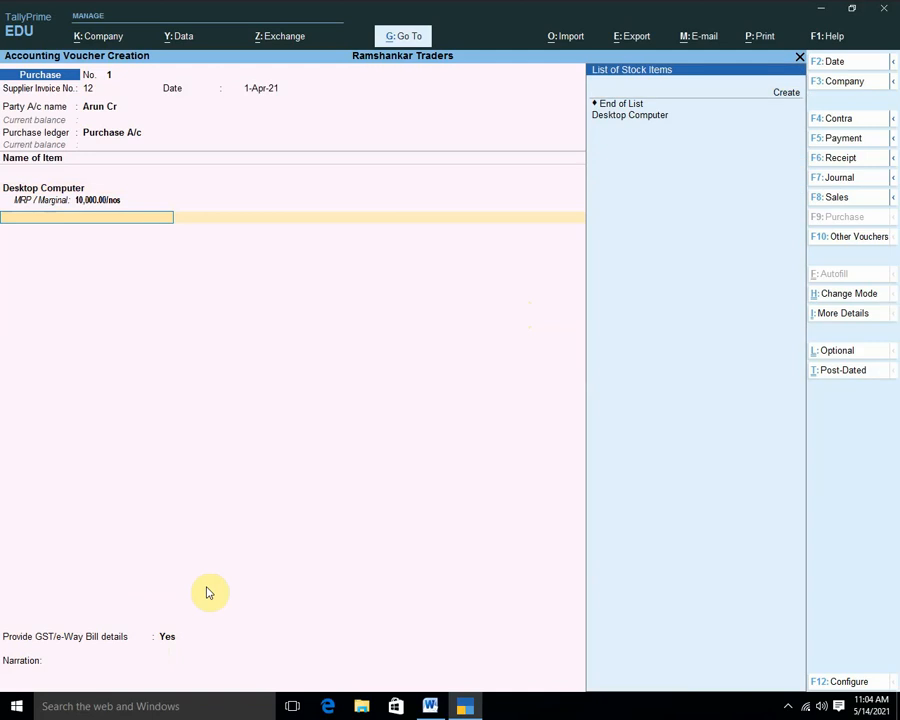
Add Input CGST and Input SGST ledgers of 5,400 each, bringing the voucher to 70,800.
{"action": "key", "text": "Down"}
{"action": "key", "text": "Return"}
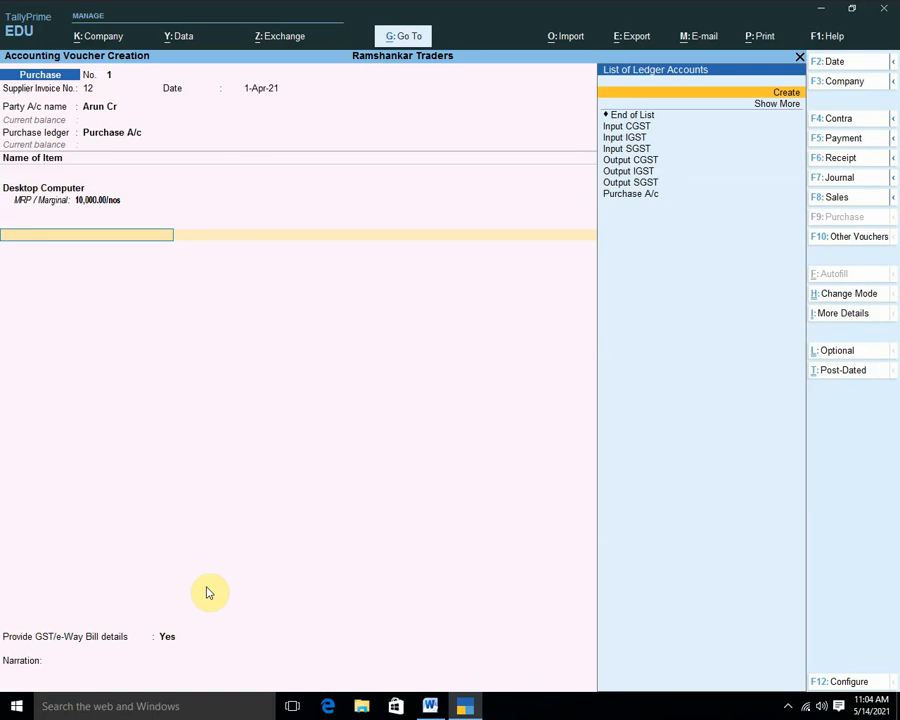
{"action": "key", "text": "Down"}
{"action": "key", "text": "Down"}
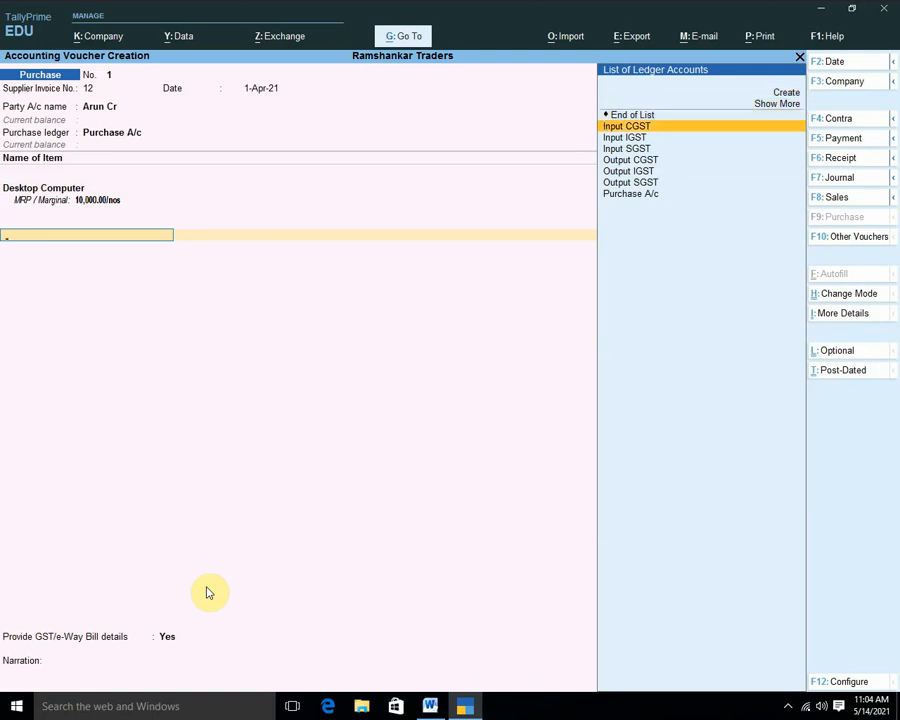
{"action": "key", "text": "Return"}
{"action": "key", "text": "Return"}
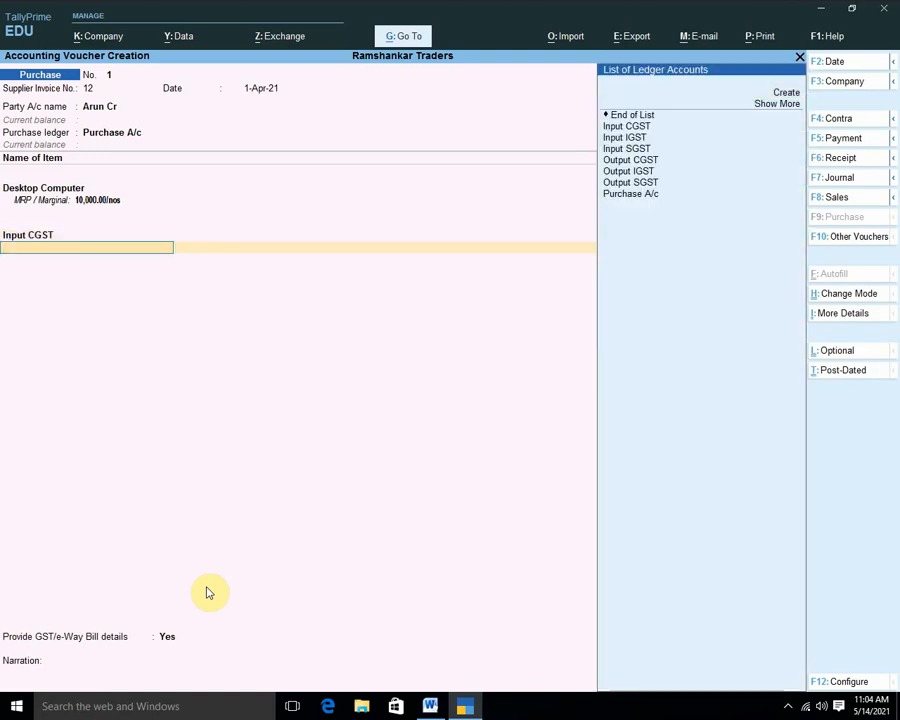
{"action": "key", "text": "Down"}
{"action": "key", "text": "Down"}
{"action": "key", "text": "Down"}
{"action": "key", "text": "Down"}
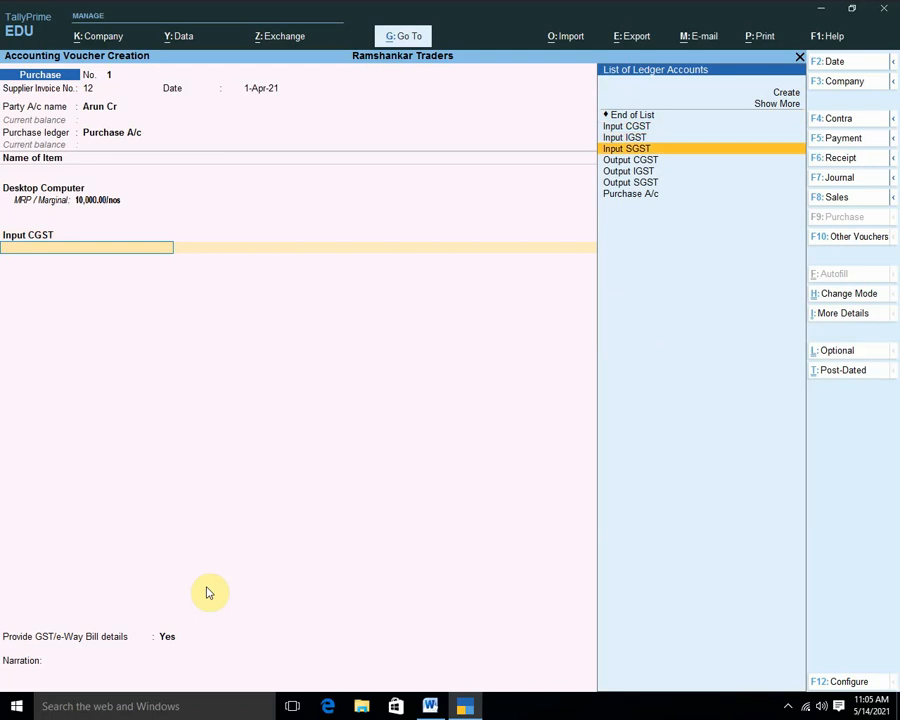
{"action": "key", "text": "Return"}
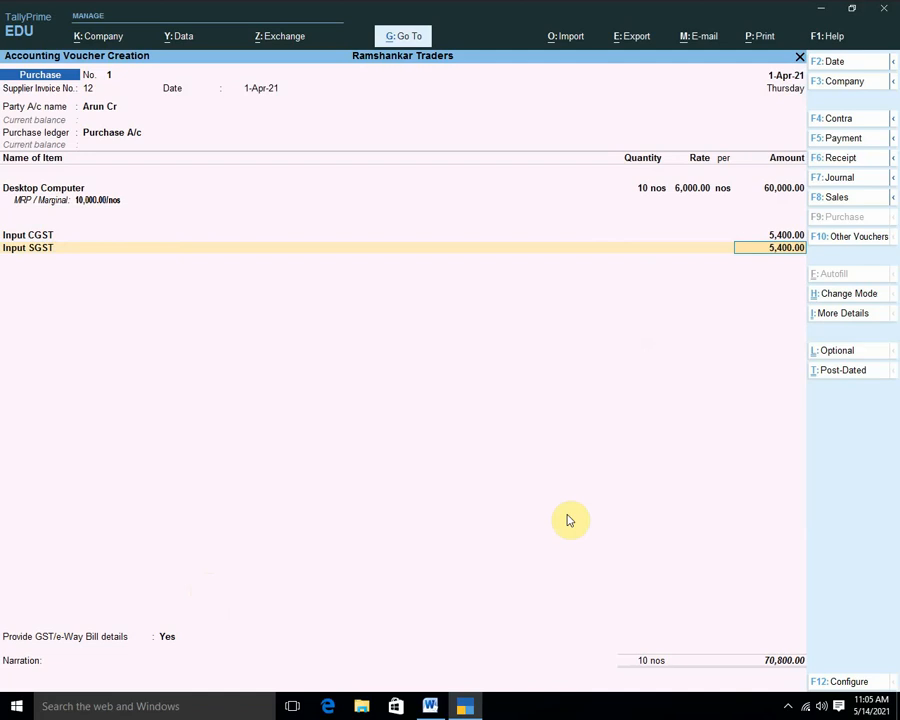
{"action": "left_click", "coordinate": [857, 318]}
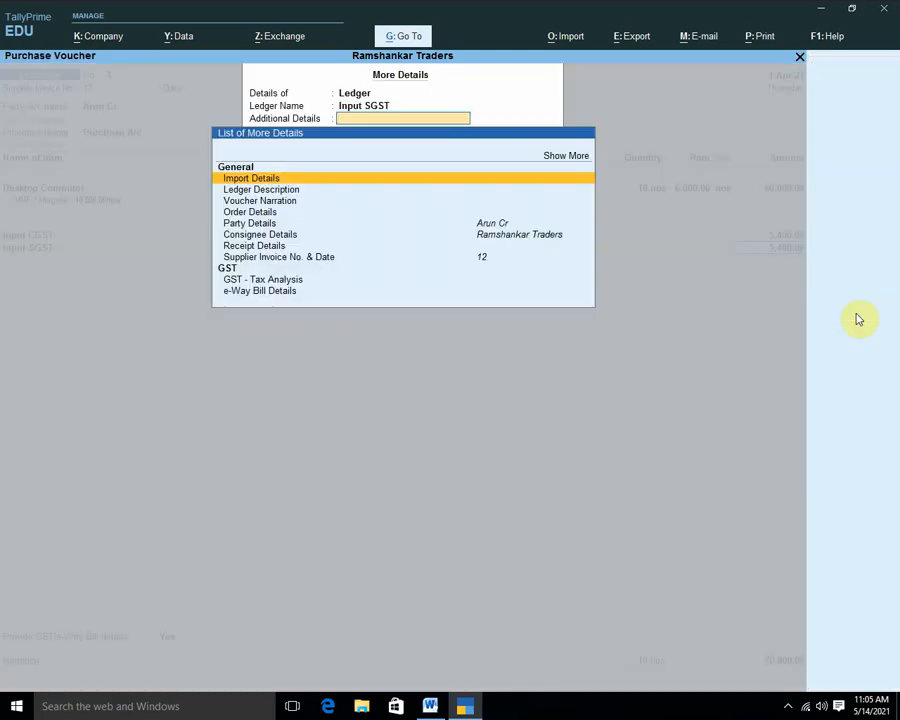
{"action": "left_click", "coordinate": [577, 155]}
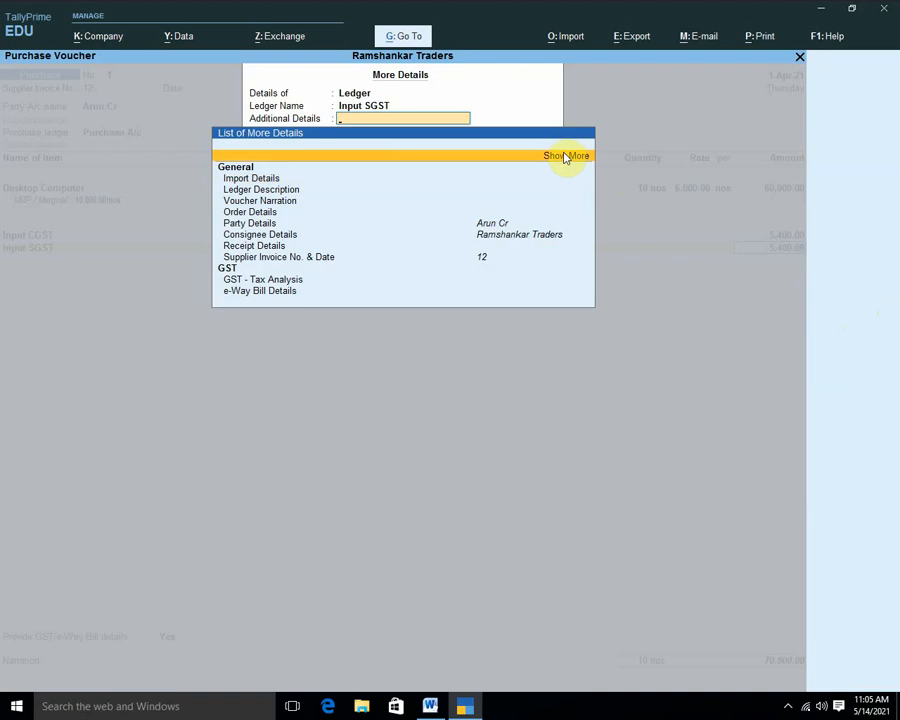
{"action": "left_click", "coordinate": [565, 155]}
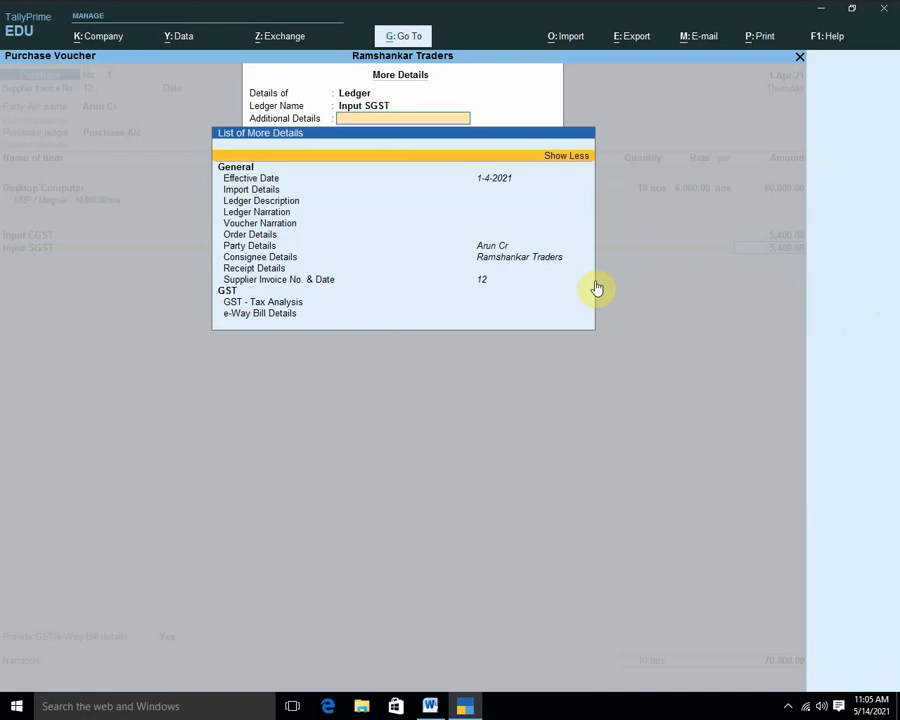
{"action": "key", "text": "Escape"}
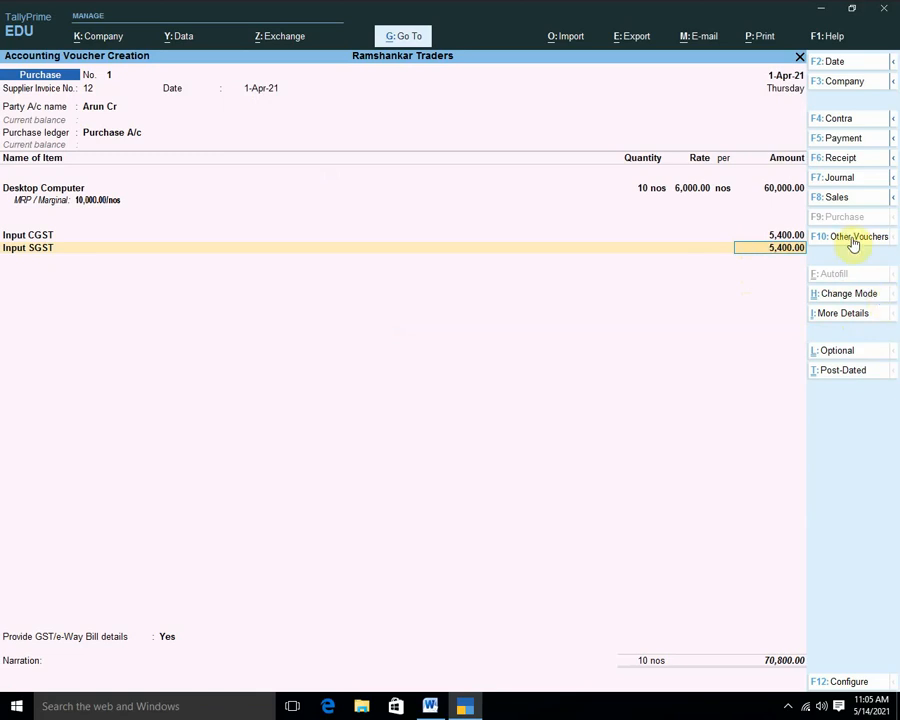
{"action": "left_click", "coordinate": [852, 316]}
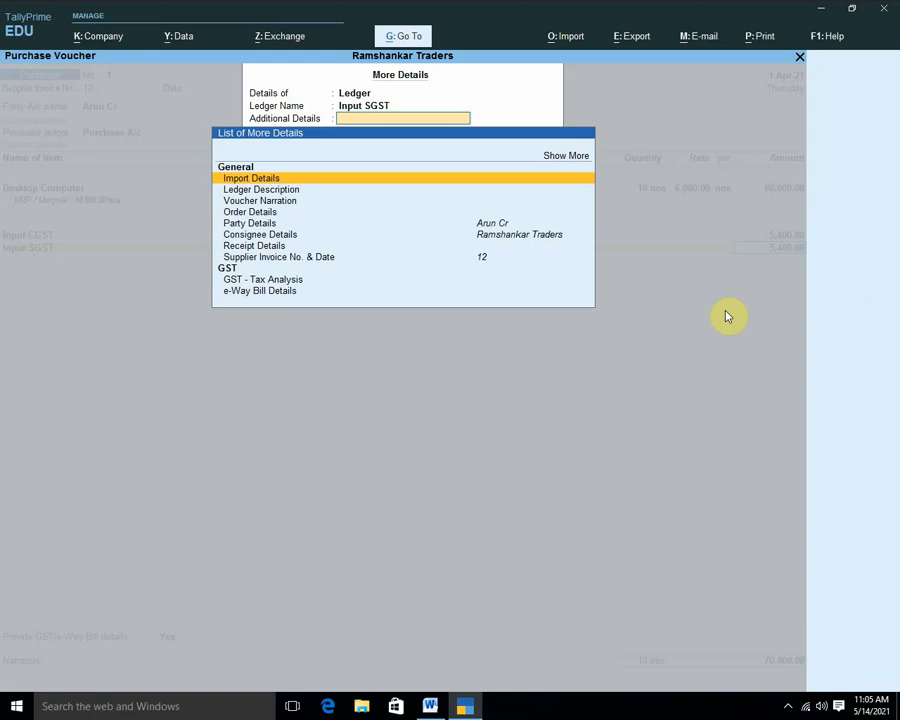
{"action": "left_click", "coordinate": [570, 157]}
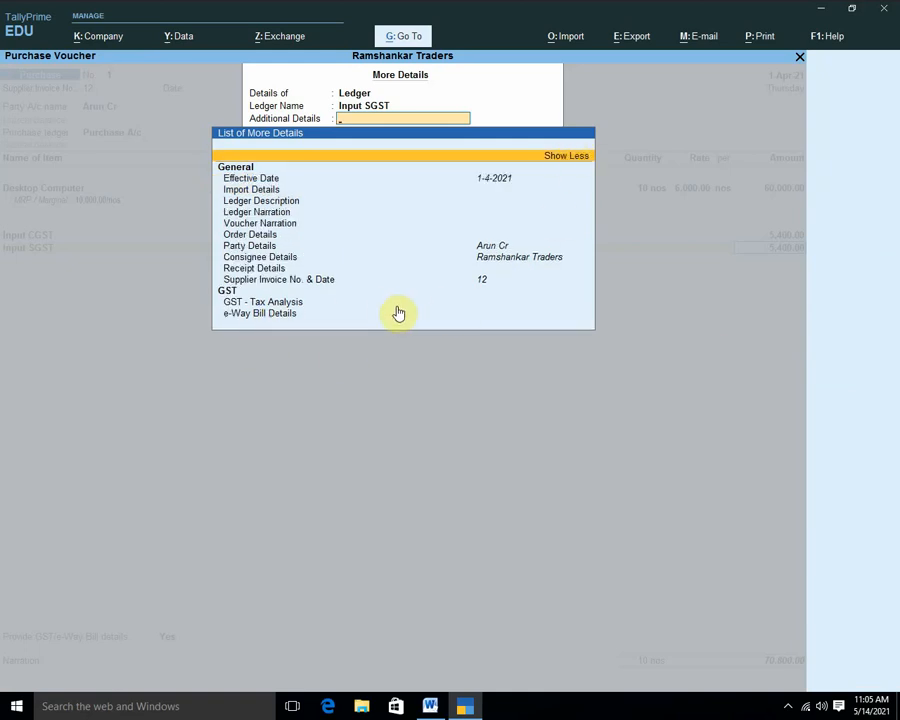
{"action": "left_click", "coordinate": [562, 157]}
{"action": "key", "text": "Escape"}
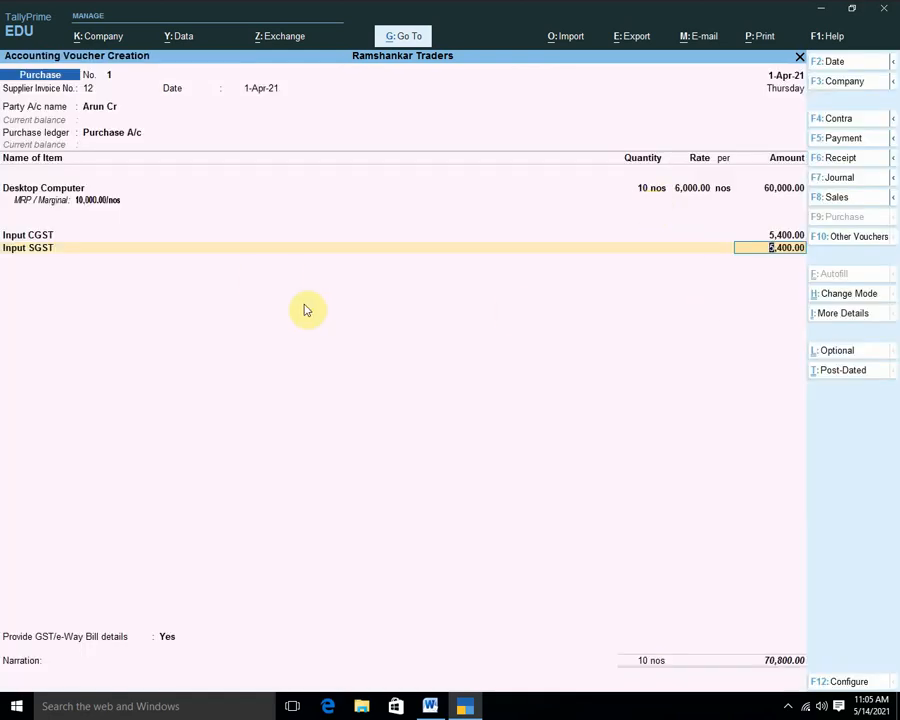
{"action": "key", "text": "Return"}
Choose Yes for GST/e-Way Bill details, keeping invoice 12 and consignor state Madhya Pradesh.
{"action": "key", "text": "Return"}
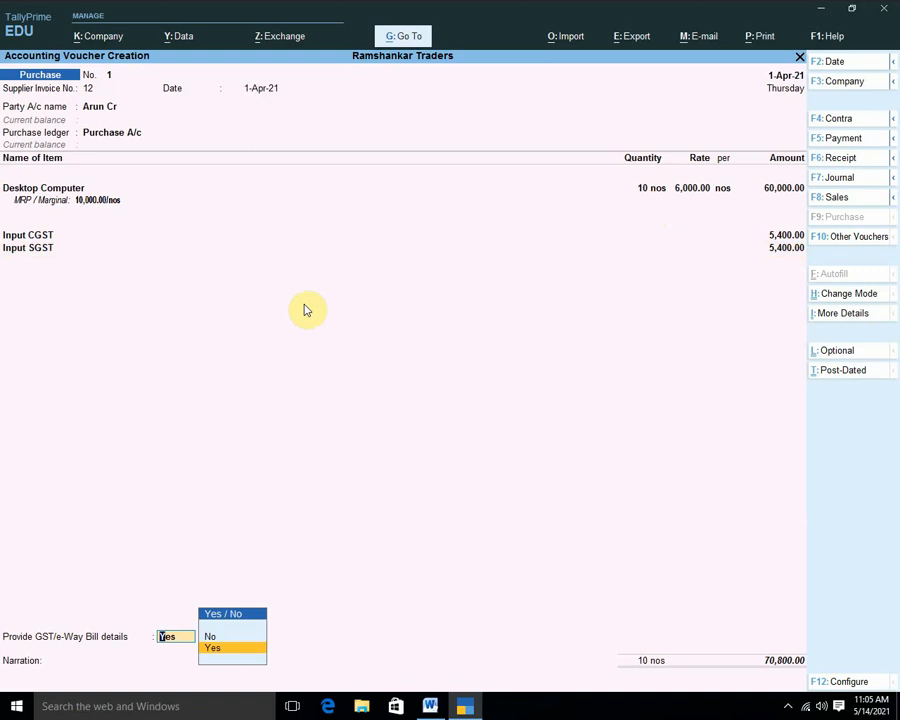
{"action": "key", "text": "Return"}
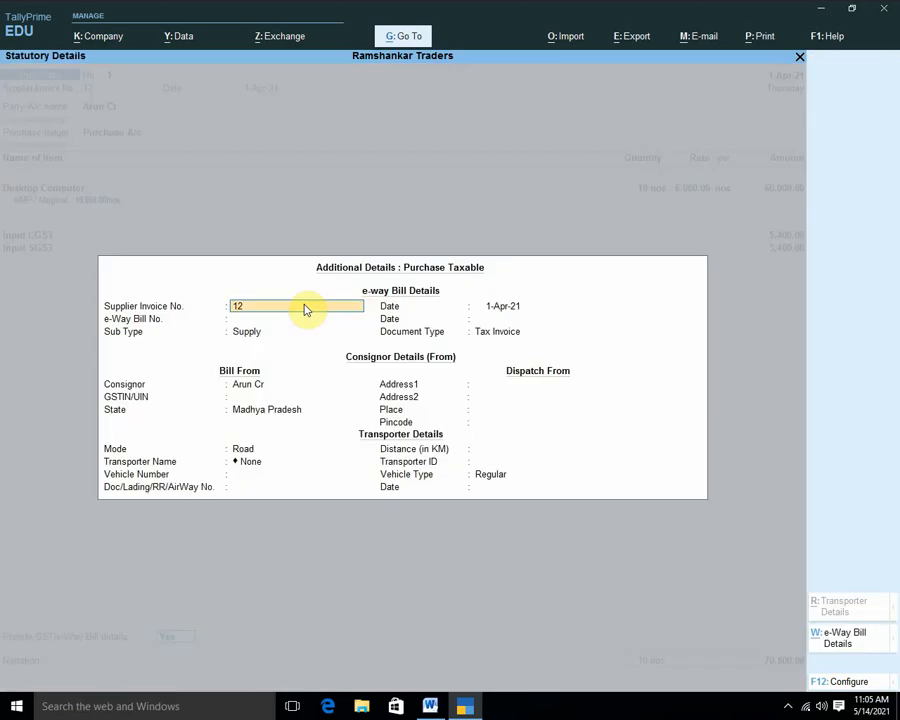
{"action": "key", "text": "Return"}
{"action": "key", "text": "Return"}
{"action": "key", "text": "Return"}
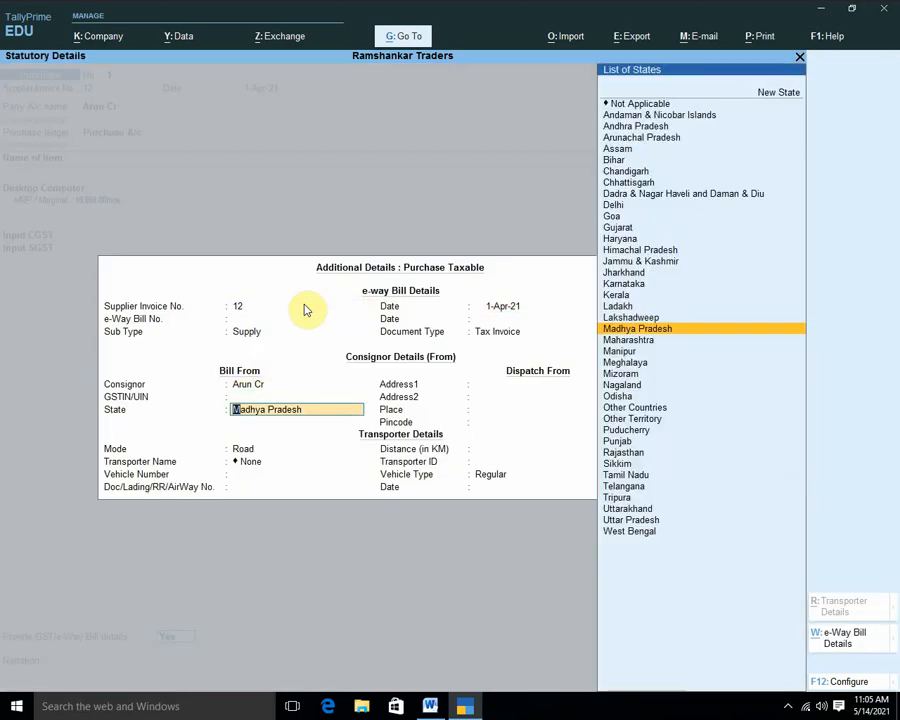
{"action": "key", "text": "Return"}
{"action": "key", "text": "Return"}
{"action": "key", "text": "Return"}
{"action": "key", "text": "Return"}
{"action": "key", "text": "Return"}
{"action": "key", "text": "Return"}
{"action": "key", "text": "Return"}
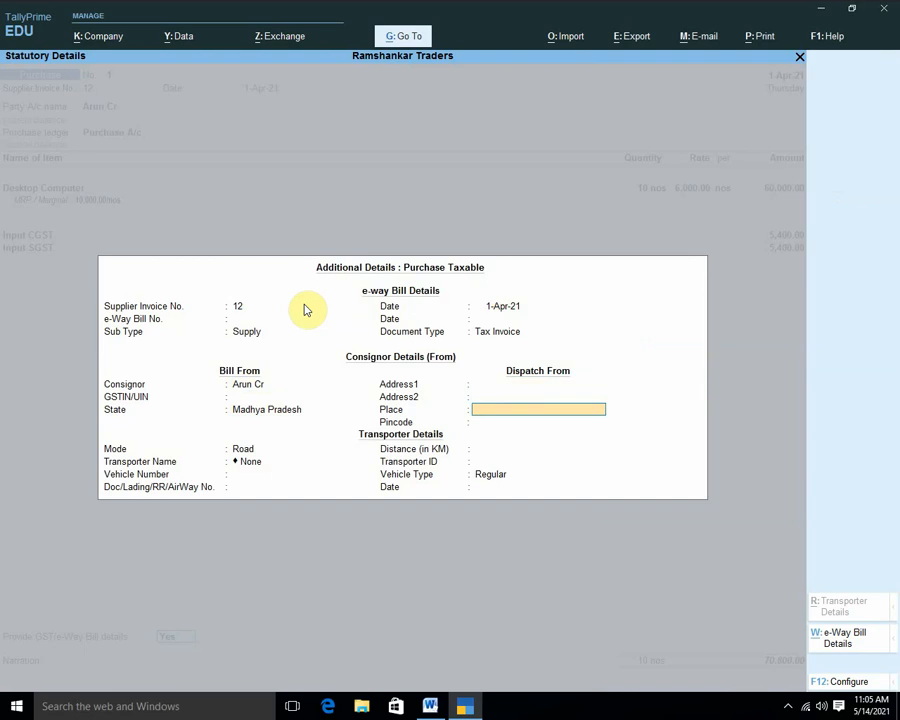
{"action": "key", "text": "Return"}
{"action": "key", "text": "Return"}
{"action": "key", "text": "Return"}
{"action": "key", "text": "Return"}
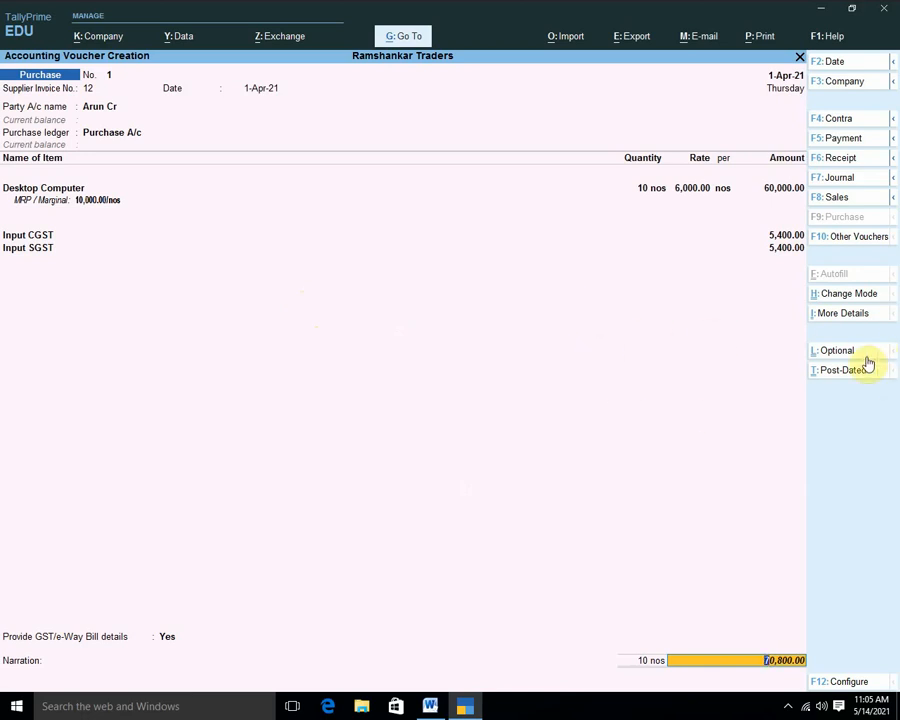
Browse the More Details GST group, then reopen More Details via Ctrl+I at GST - Tax Analysis.
{"action": "left_click", "coordinate": [845, 314]}
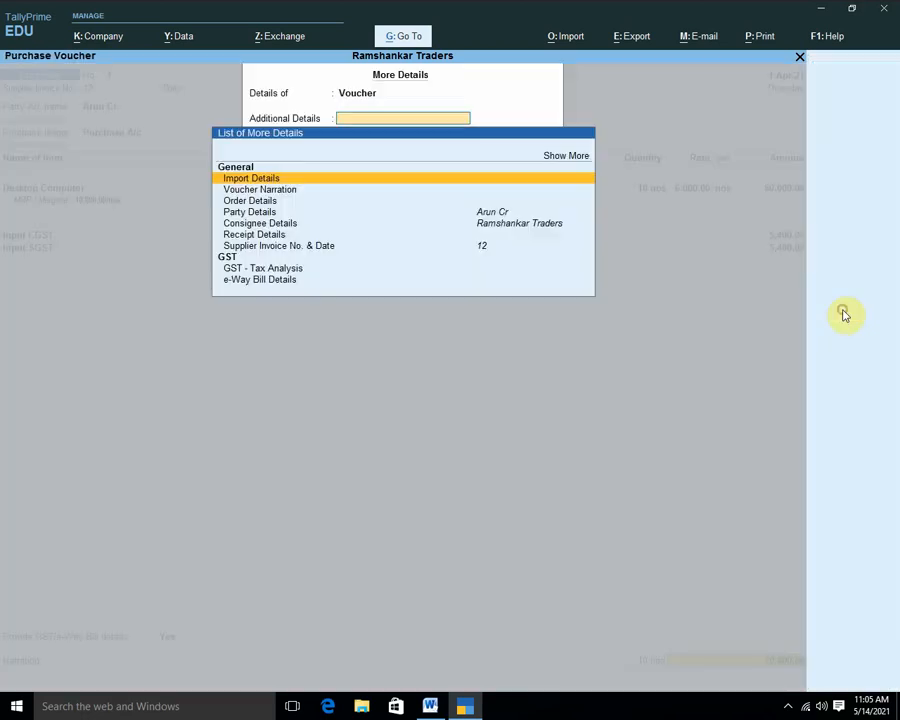
{"action": "left_click", "coordinate": [567, 158]}
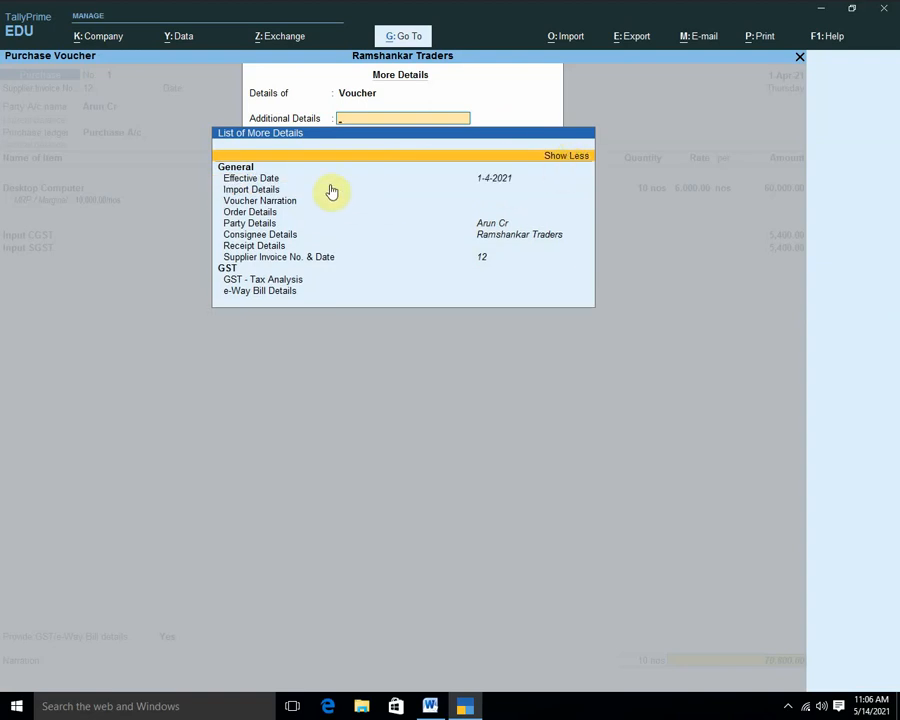
{"action": "left_click", "coordinate": [231, 269]}
{"action": "left_click", "coordinate": [240, 270]}
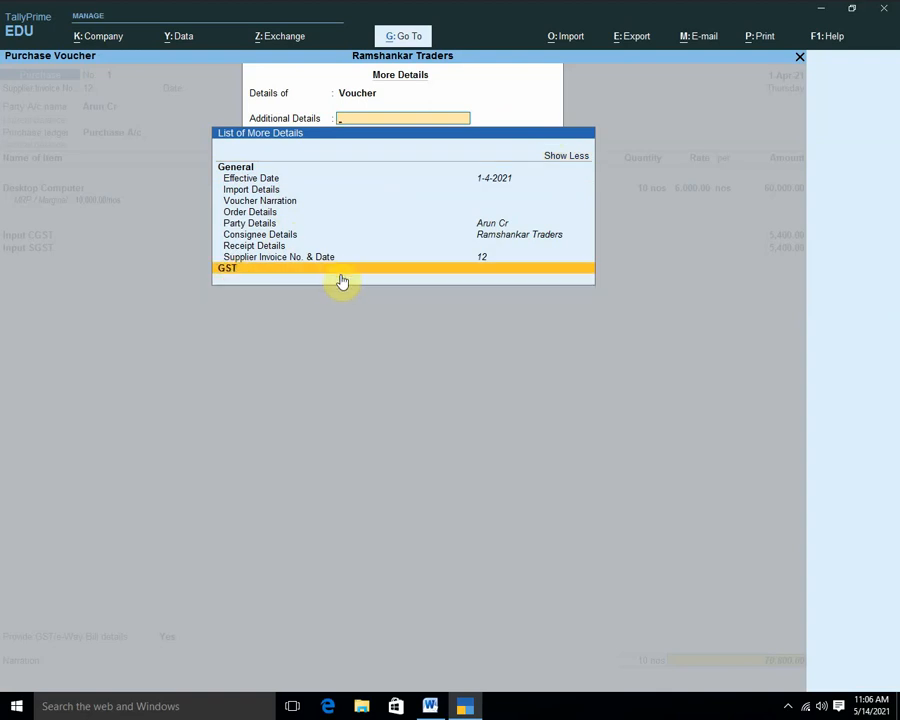
{"action": "left_click", "coordinate": [345, 272]}
{"action": "left_click", "coordinate": [270, 281]}
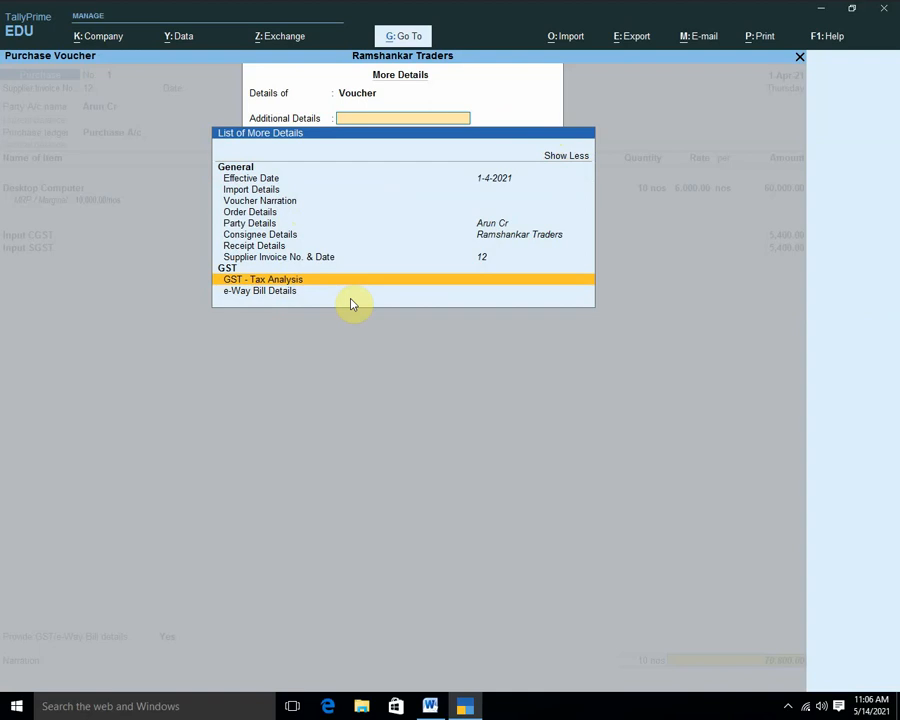
{"action": "key", "text": "Escape"}
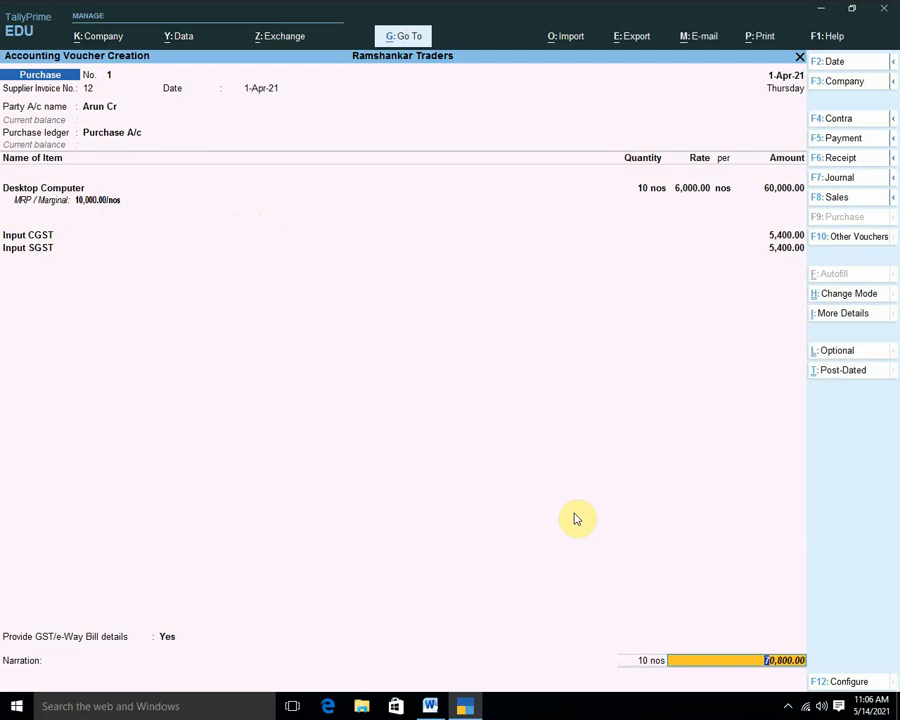
{"action": "key", "text": "ctrl+i"}
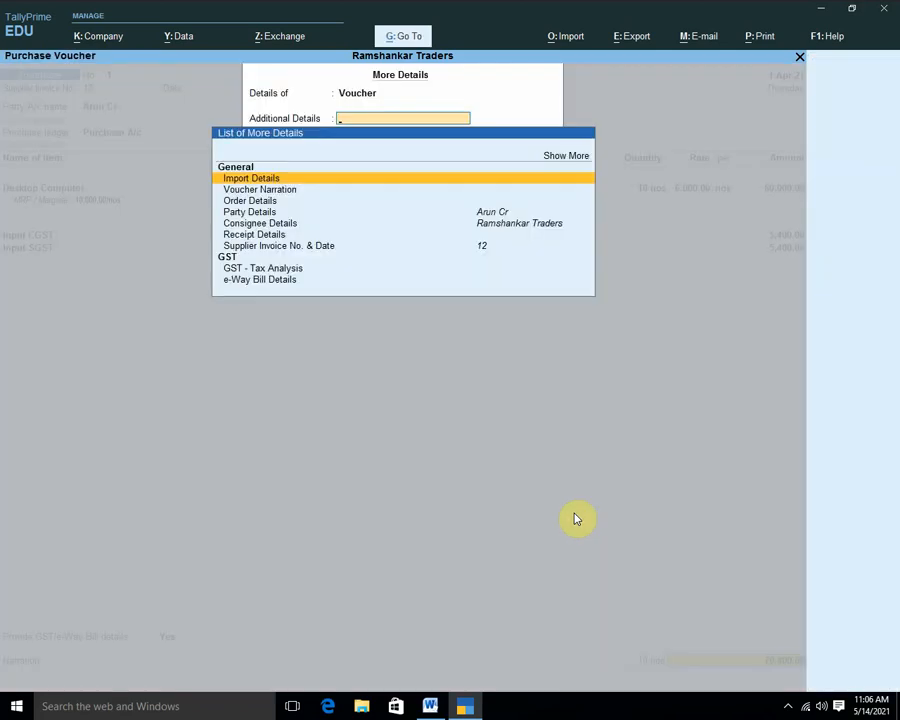
{"action": "key", "text": "Down"}
{"action": "key", "text": "Down"}
{"action": "key", "text": "Down"}
{"action": "key", "text": "Down"}
{"action": "key", "text": "Down"}
{"action": "key", "text": "Down"}
{"action": "key", "text": "Down"}
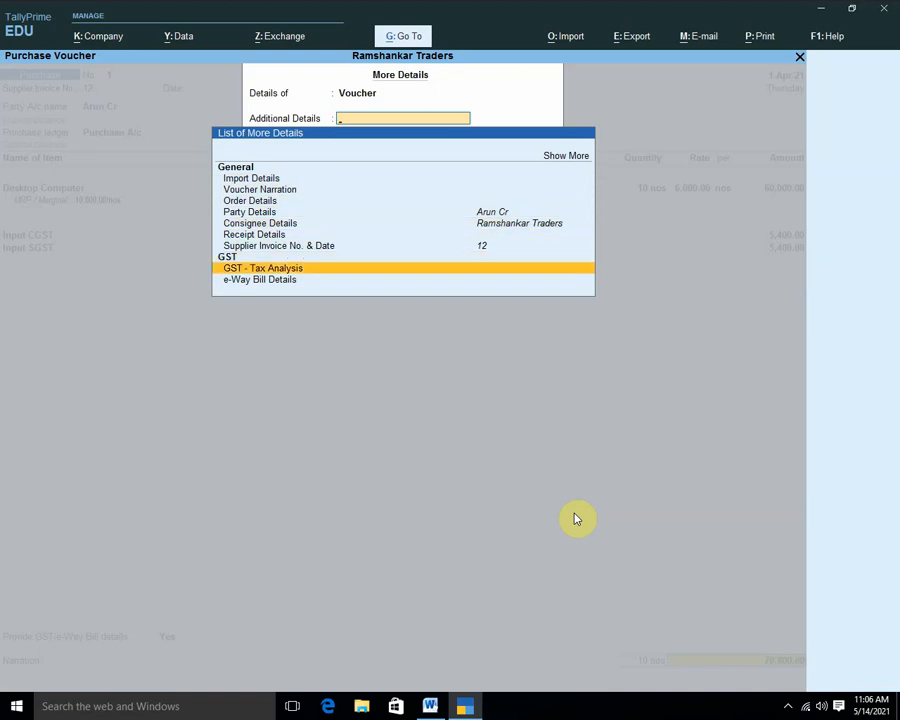
Open GST - Tax Analysis in Detailed view: 9% Central and State Tax, 5,400 each.
{"action": "key", "text": "Return"}
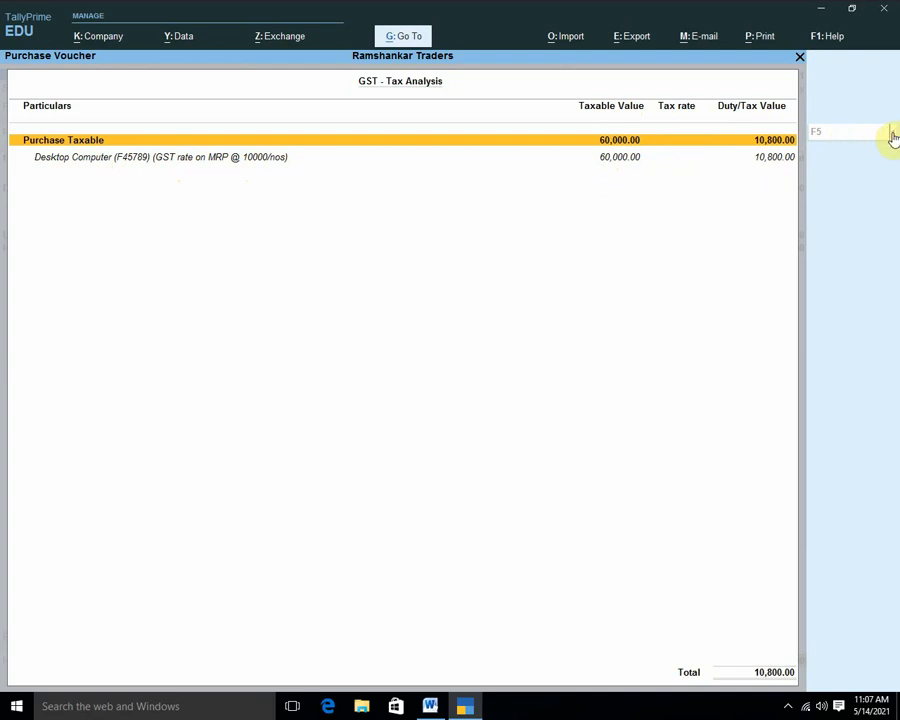
{"action": "mouse_move", "coordinate": [855, 141]}
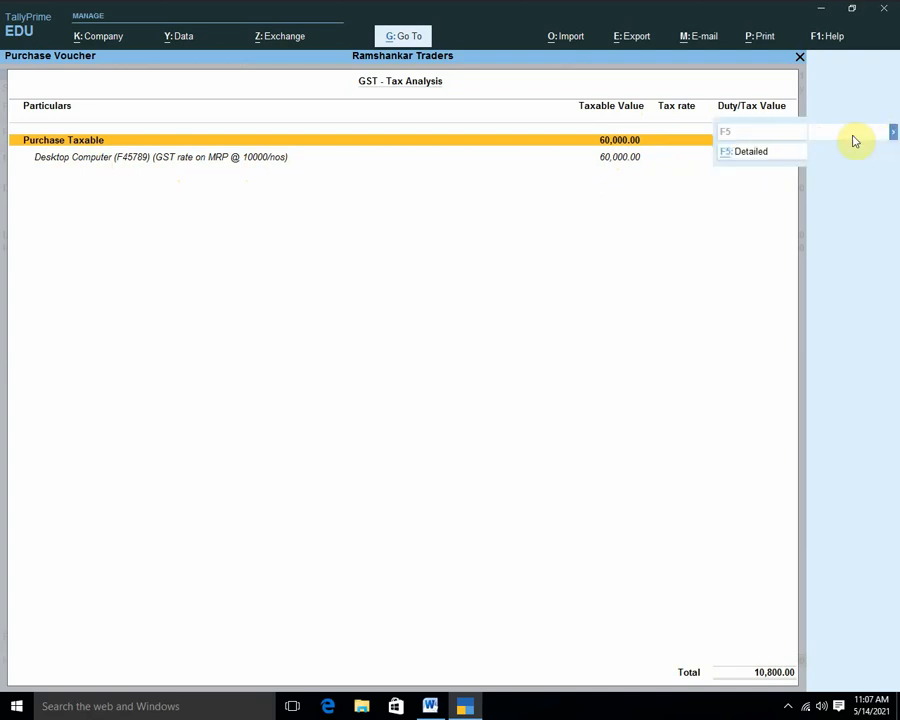
{"action": "left_click", "coordinate": [751, 156]}
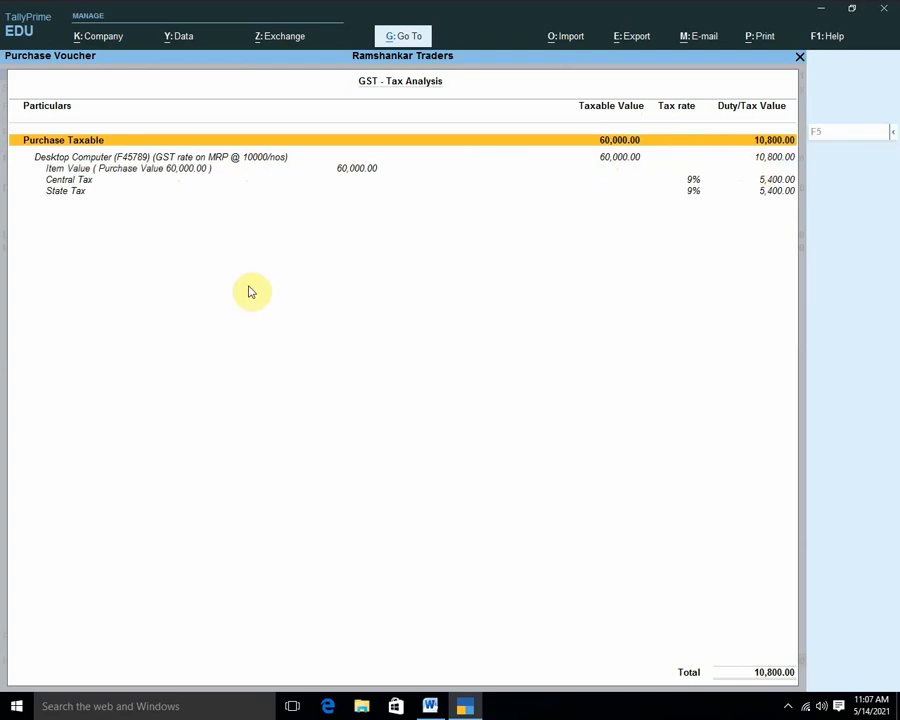
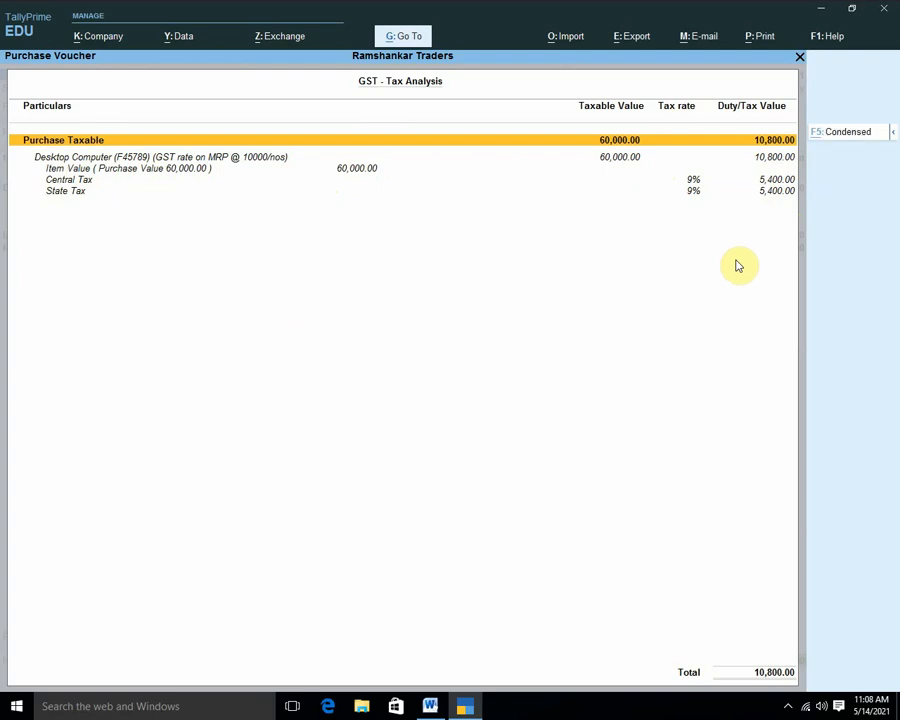
Switch the GST tax analysis to Condensed and back to Detailed, then close it.
{"action": "key", "text": "F5"}
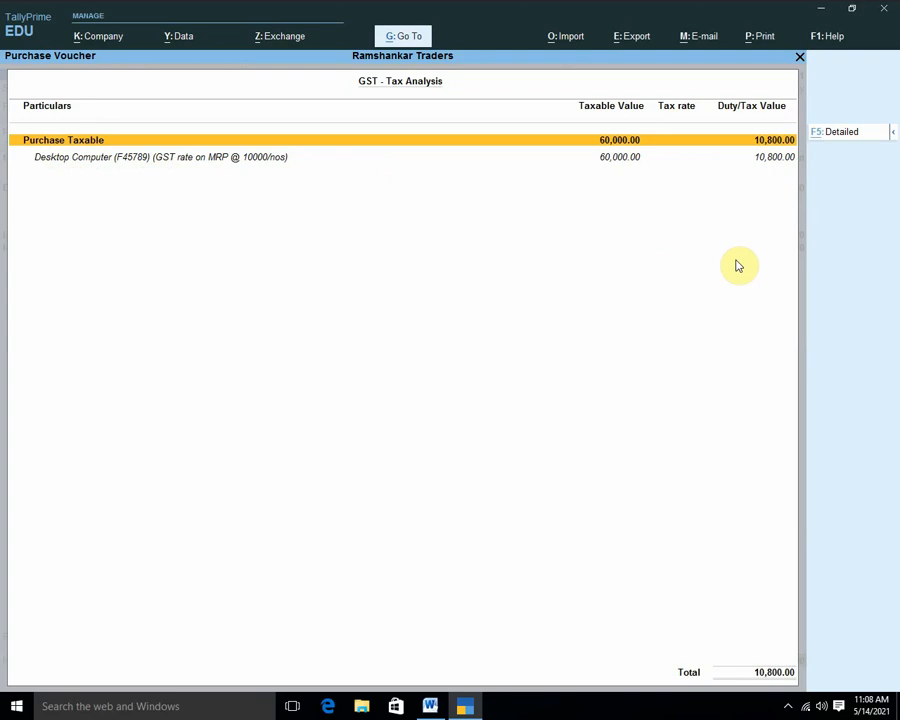
{"action": "key", "text": "F5"}
{"action": "key", "text": "F5"}
{"action": "key", "text": "F5"}
{"action": "key", "text": "F5"}
{"action": "key", "text": "F5"}
{"action": "key", "text": "F5"}
{"action": "key", "text": "F5"}
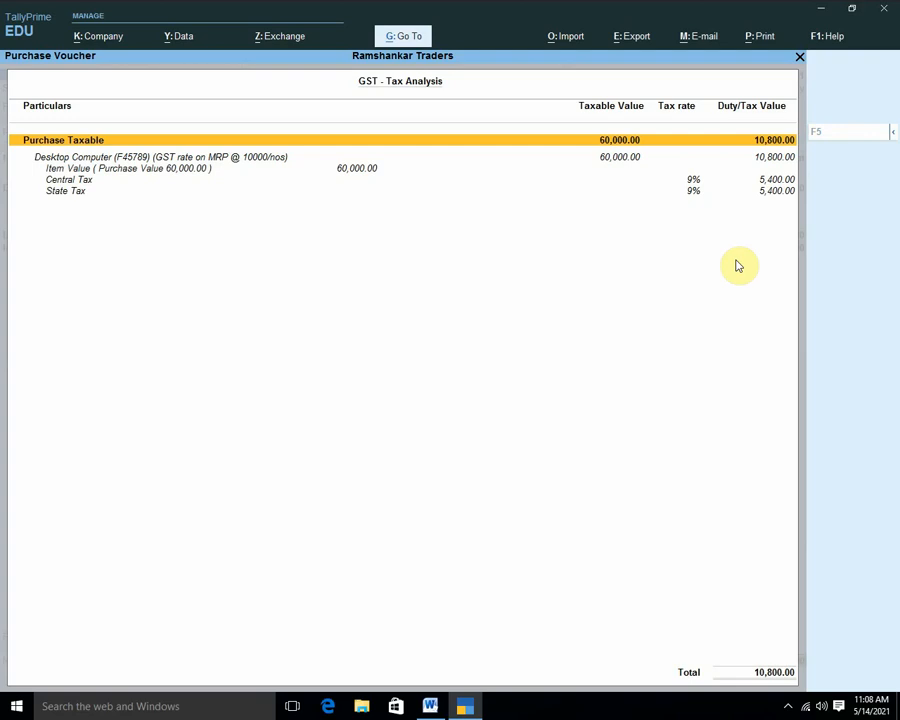
{"action": "key", "text": "Escape"}
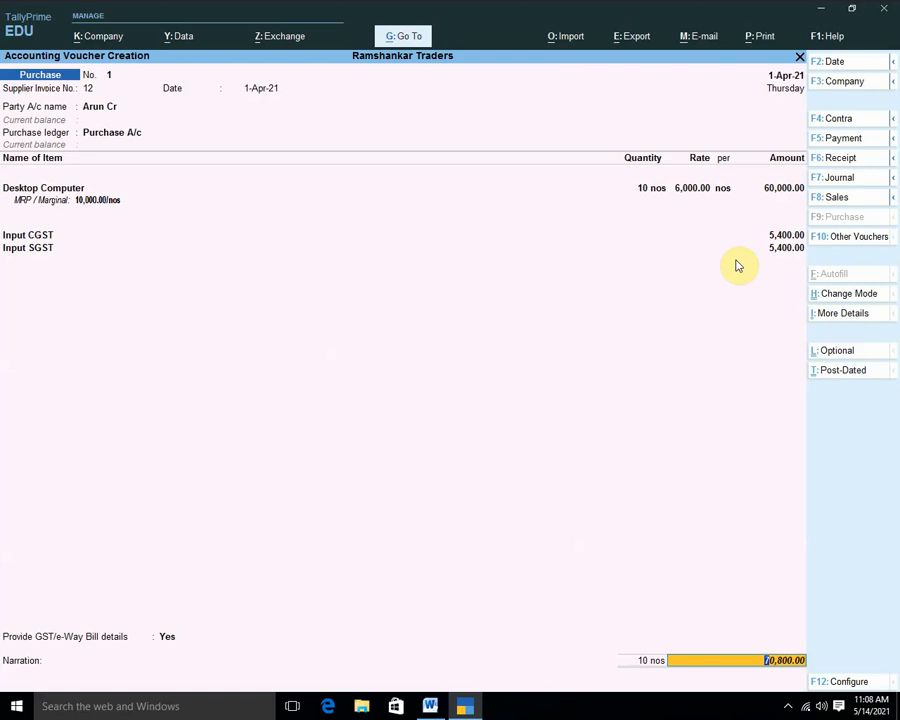
Reopen GST - Tax Analysis from More Details in Detailed view, then return to the voucher.
{"action": "key", "text": "ctrl+i"}
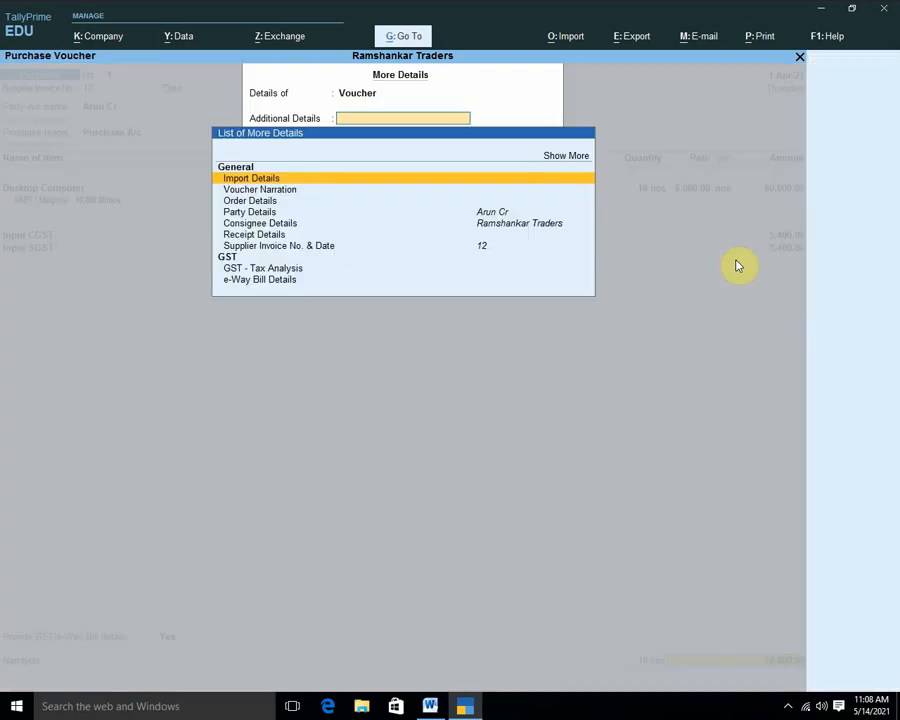
{"action": "key", "text": "Down"}
{"action": "key", "text": "Down"}
{"action": "key", "text": "Down"}
{"action": "key", "text": "Down"}
{"action": "key", "text": "Down"}
{"action": "key", "text": "Down"}
{"action": "key", "text": "Down"}
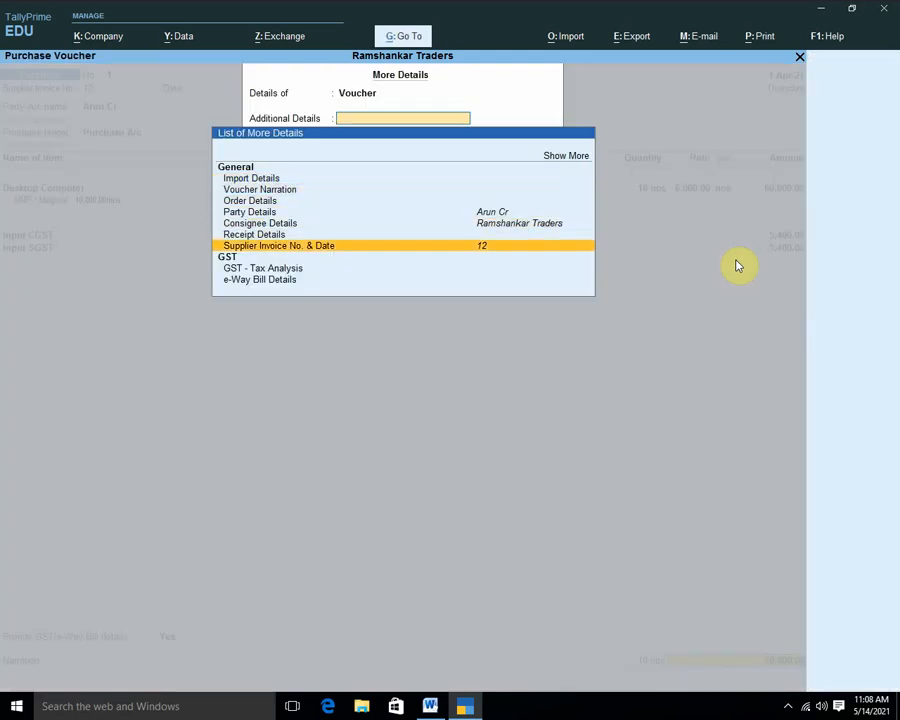
{"action": "key", "text": "Return"}
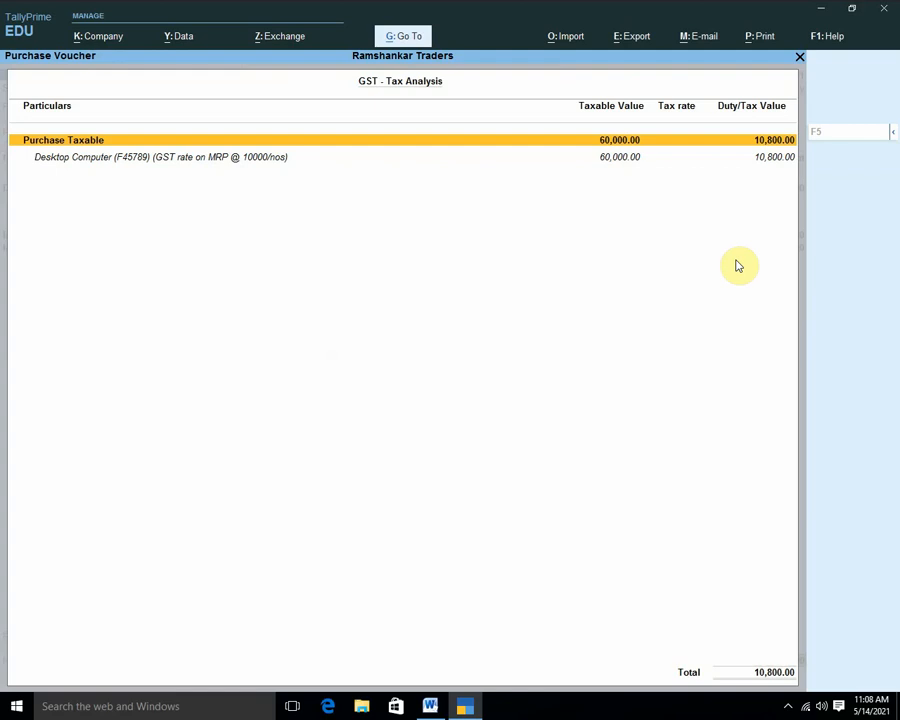
{"action": "key", "text": "F5"}
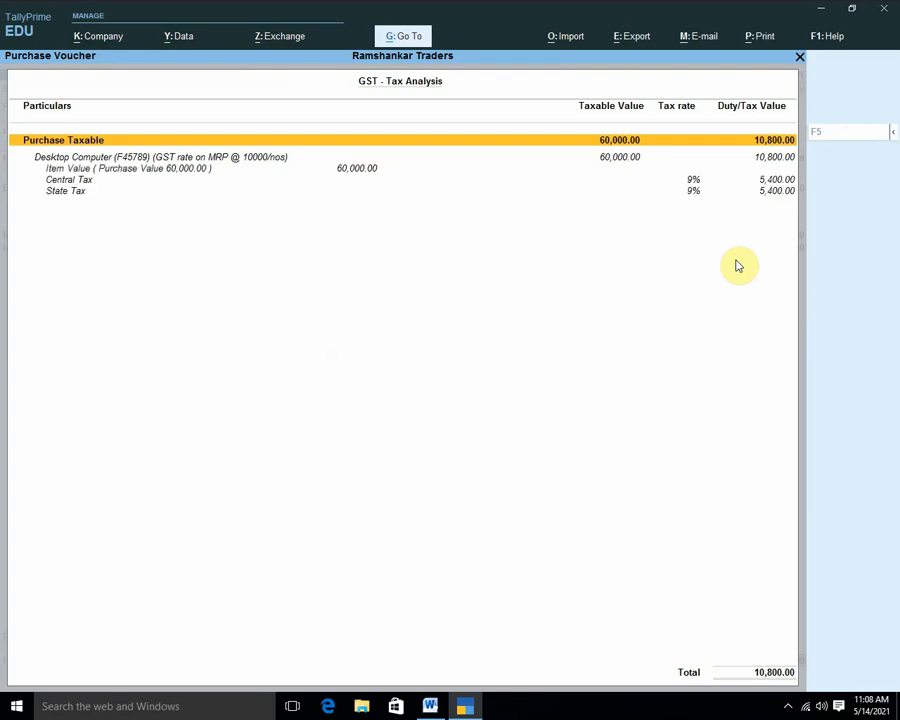
{"action": "key", "text": "Escape"}
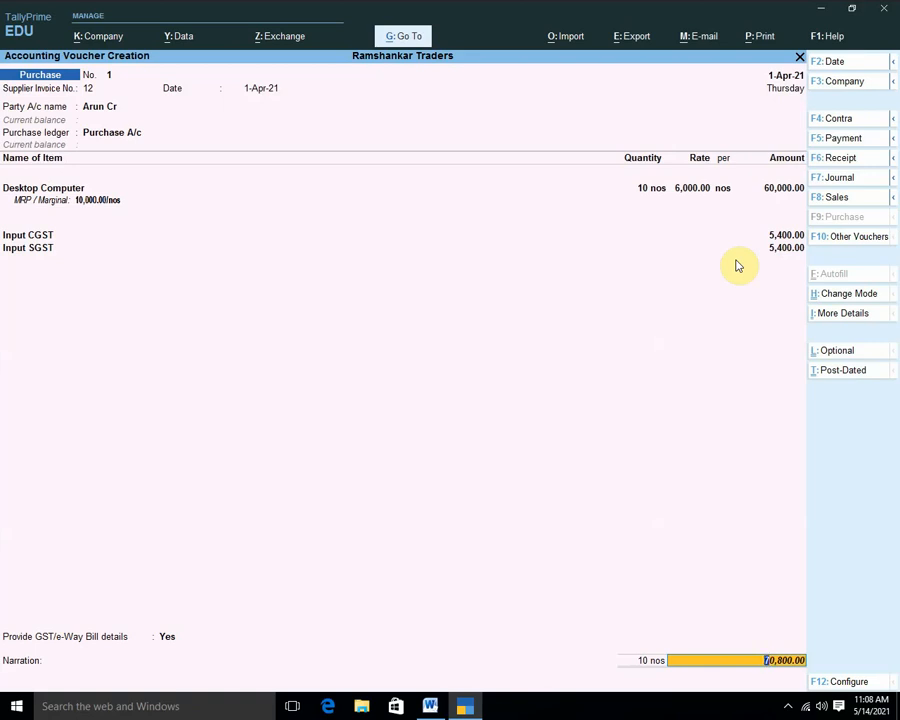
Leave the narration empty and save purchase voucher No. 1 for 70,800.
{"action": "key", "text": "Return"}
{"action": "key", "text": "Return"}
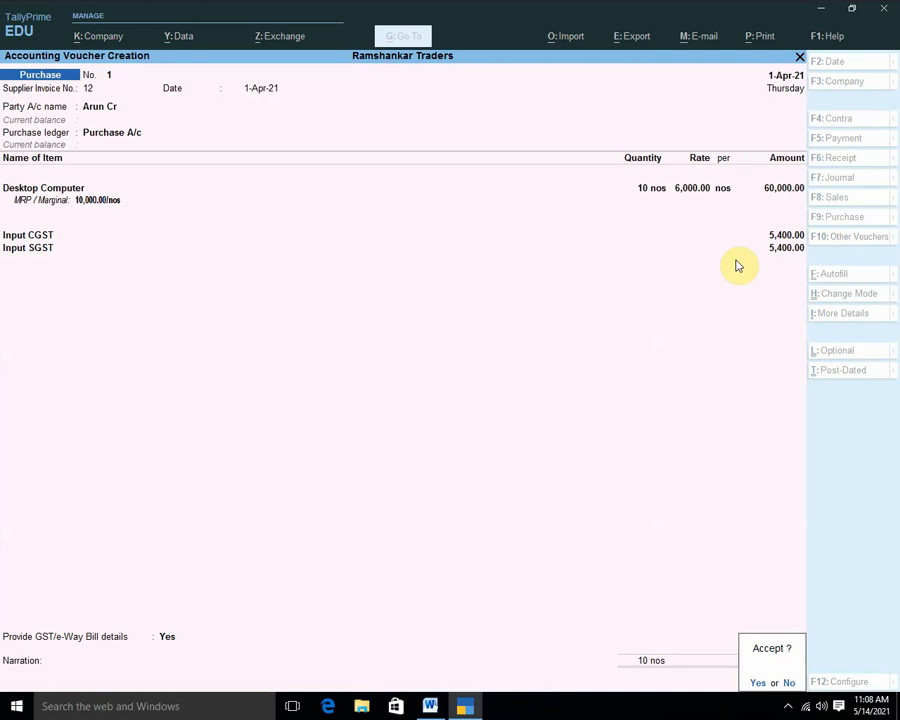
{"action": "key", "text": "Return"}
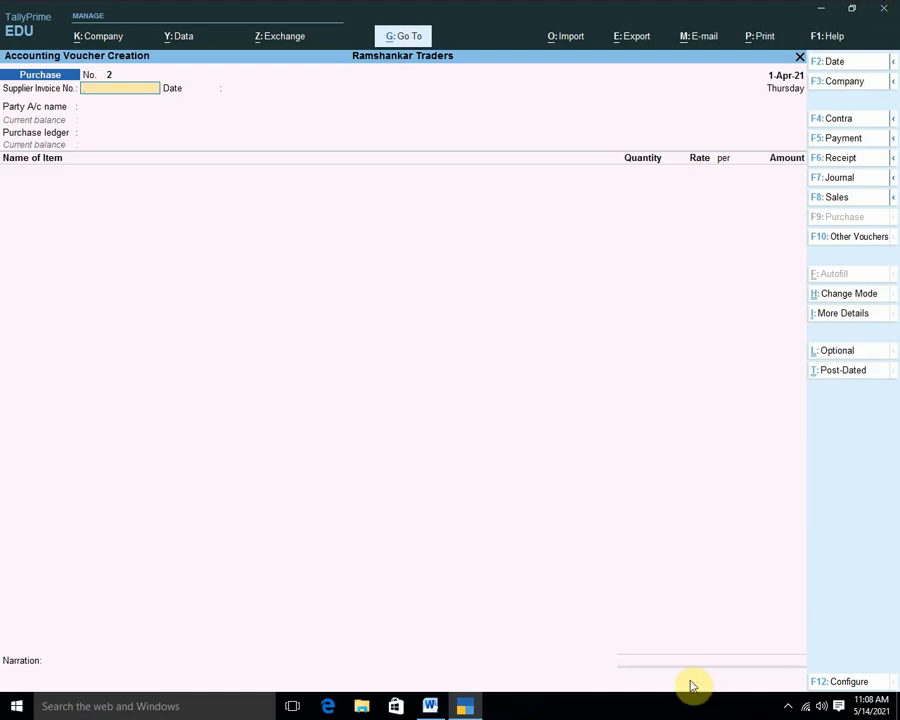
Review the notes for 2021 Word document zoomed to 180%, then return to TallyPrime.
{"action": "left_click", "coordinate": [430, 706]}
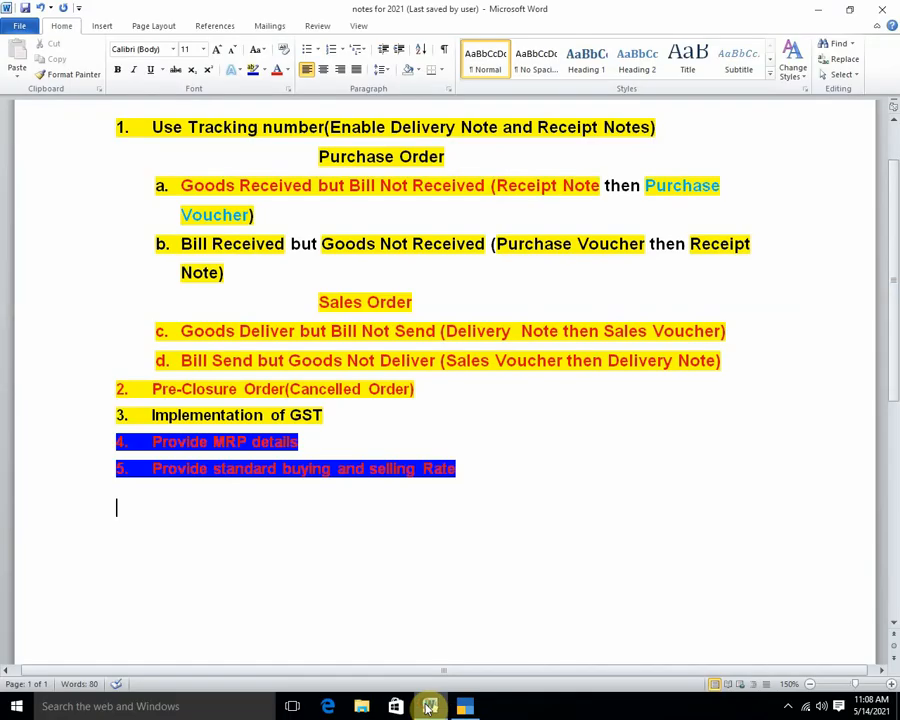
{"action": "scroll", "coordinate": [245, 505], "scroll_direction": "up", "scroll_amount": 3}
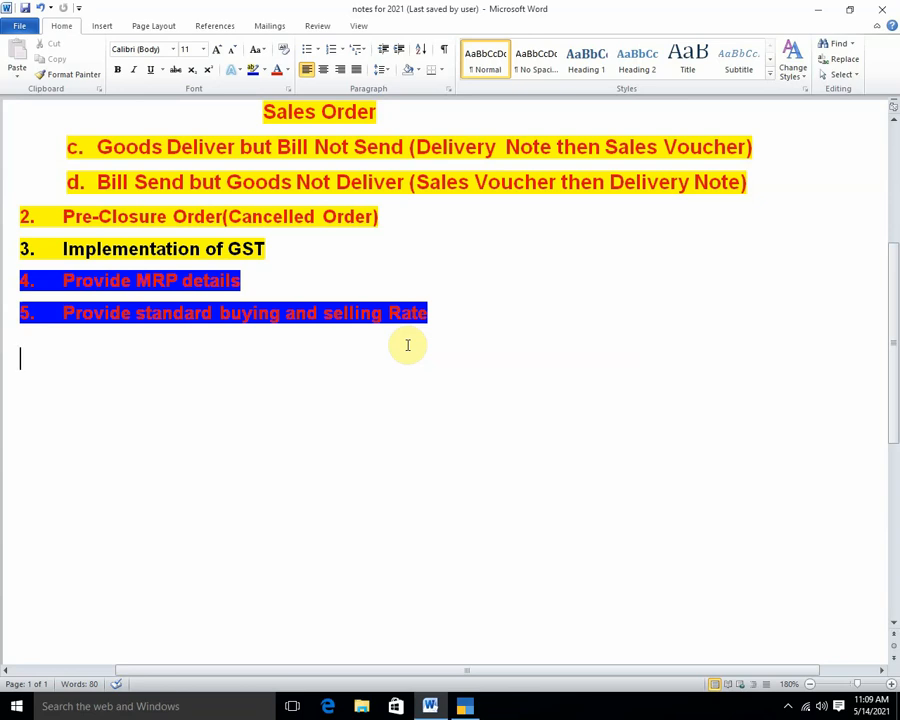
{"action": "left_click", "coordinate": [465, 708]}
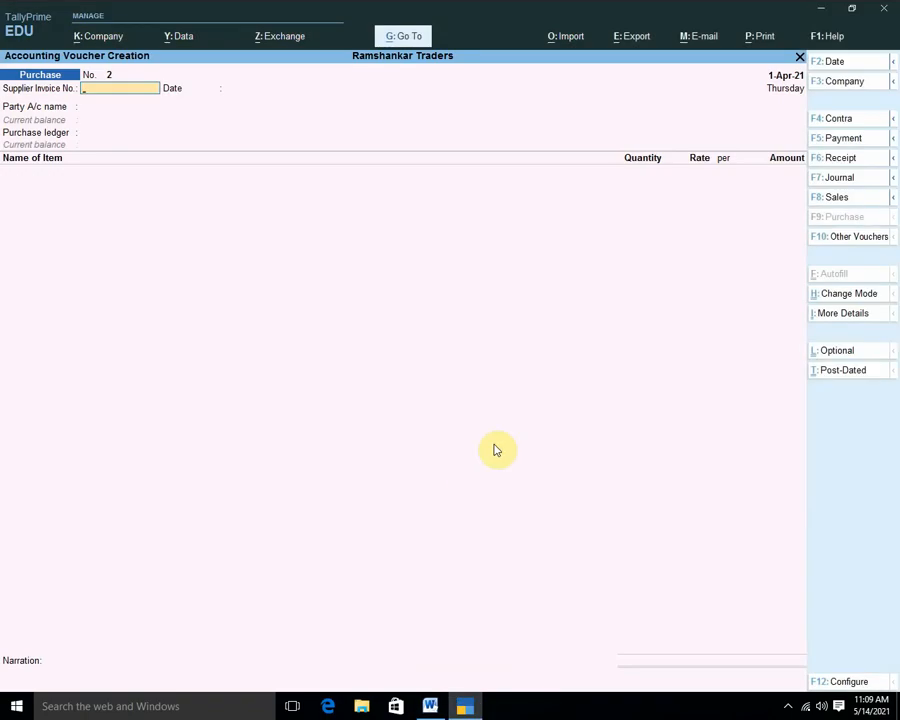
Go from the voucher back to the Gateway and start creating a new Stock Item.
{"action": "key", "text": "Escape"}
{"action": "key", "text": "Up"}
{"action": "key", "text": "Up"}
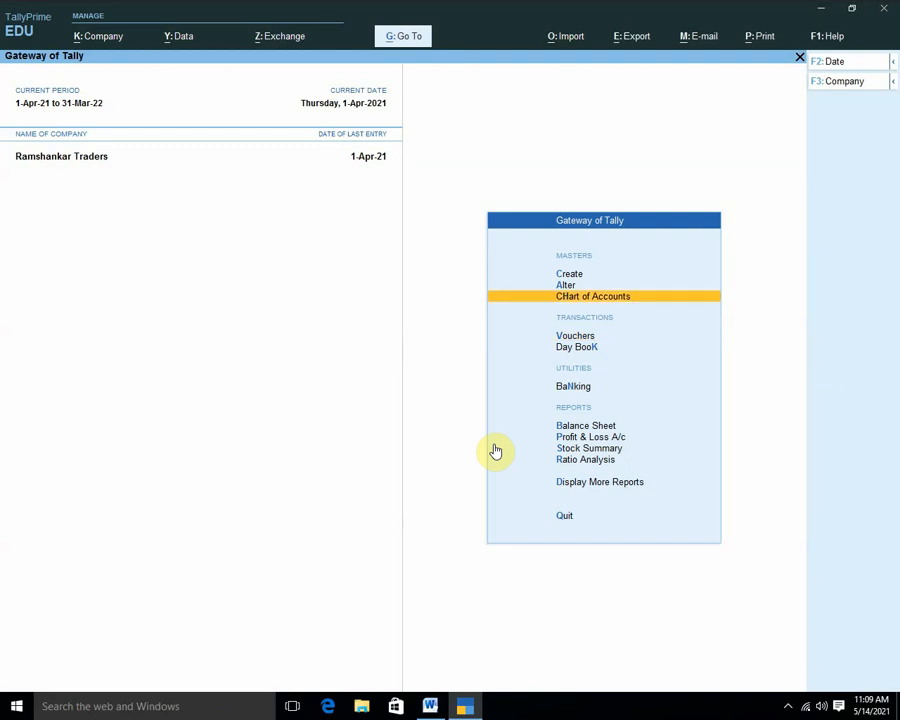
{"action": "key", "text": "Up"}
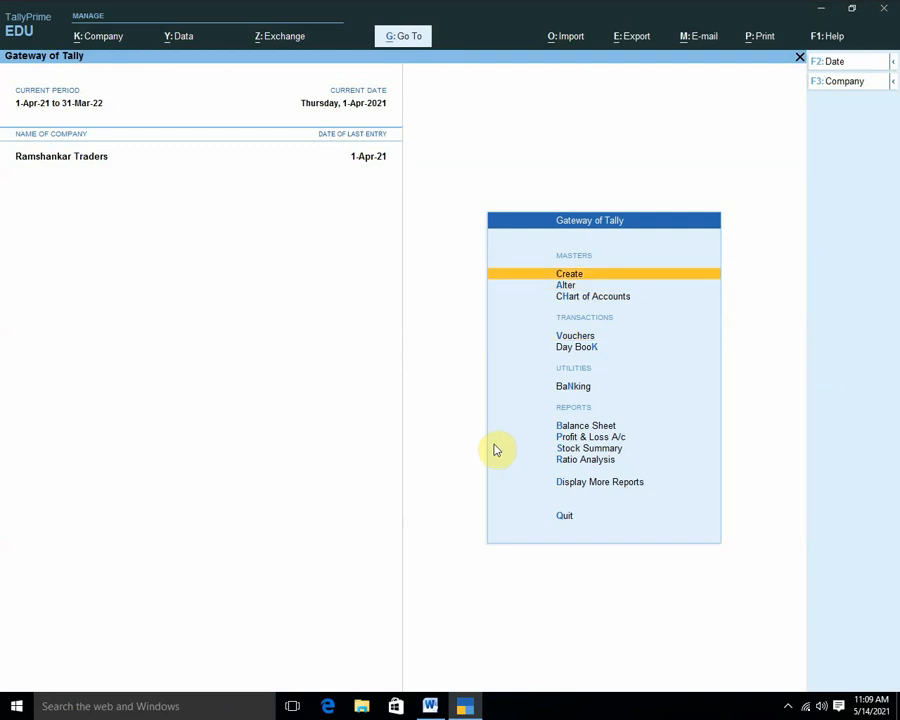
{"action": "key", "text": "Return"}
{"action": "key", "text": "Down"}
{"action": "key", "text": "Down"}
{"action": "key", "text": "Down"}
{"action": "key", "text": "Down"}
{"action": "key", "text": "Down"}
{"action": "key", "text": "Down"}
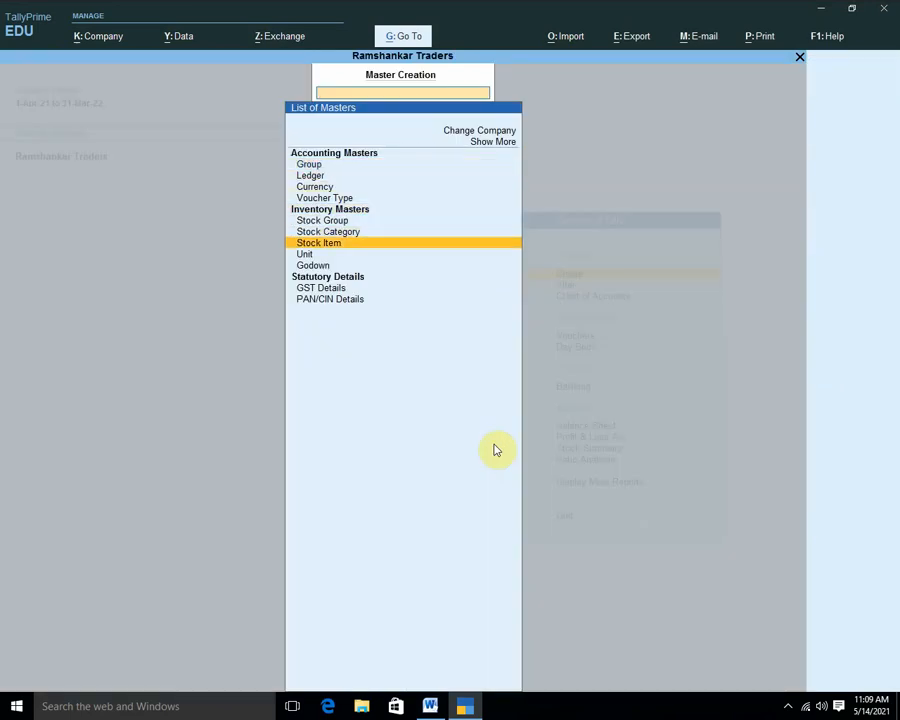
{"action": "key", "text": "Return"}
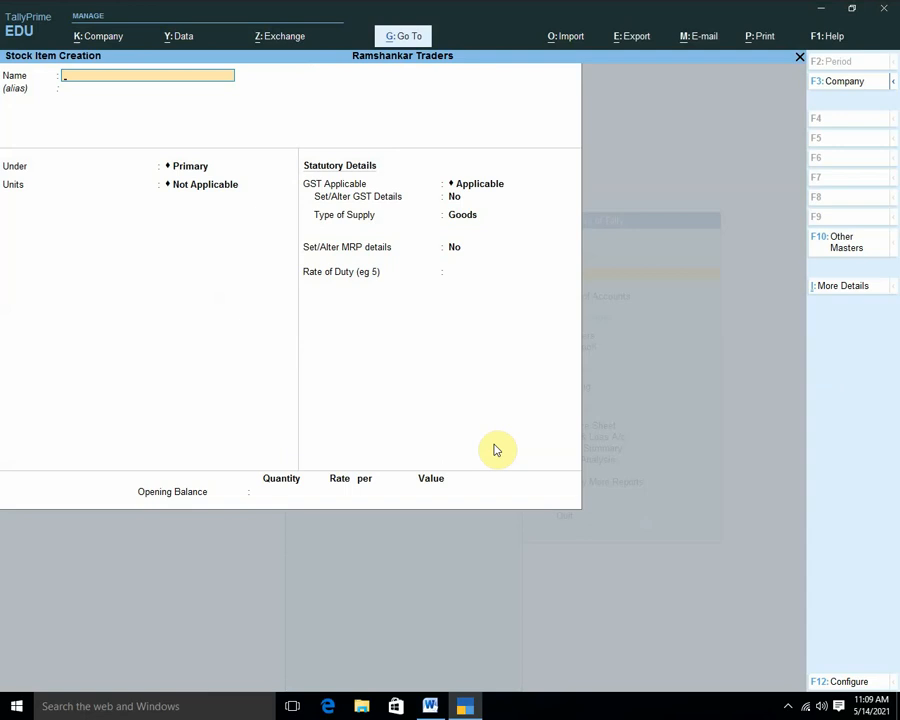
Name the item Smart Phone under Primary, with unit nos and GST details enabled.
{"action": "type", "text": "Smart Phone"}
{"action": "key", "text": "Return"}
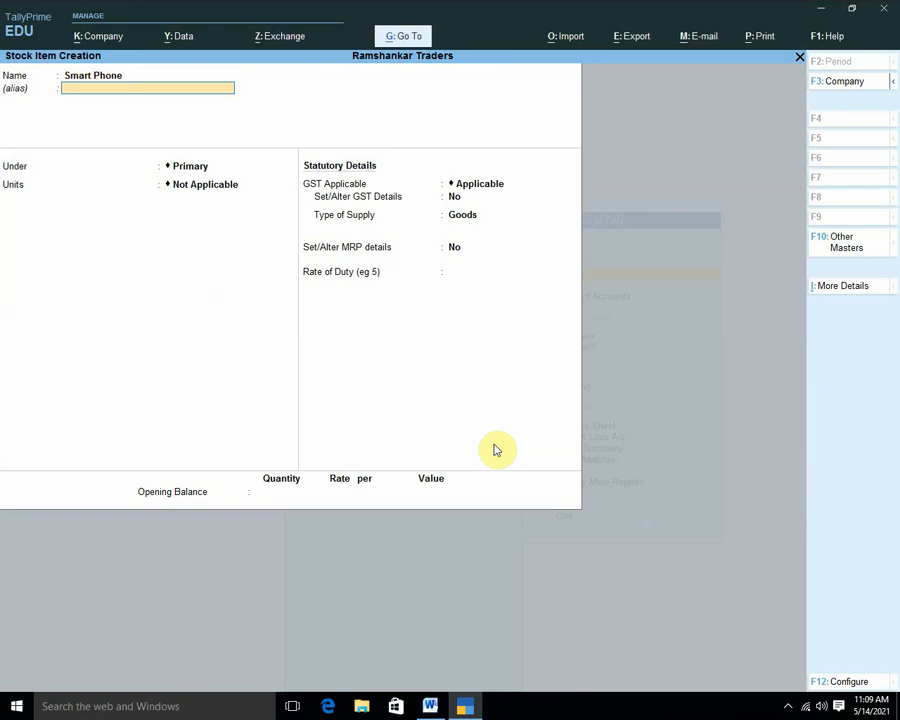
{"action": "key", "text": "Return"}
{"action": "key", "text": "Return"}
{"action": "key", "text": "Down"}
{"action": "key", "text": "Down"}
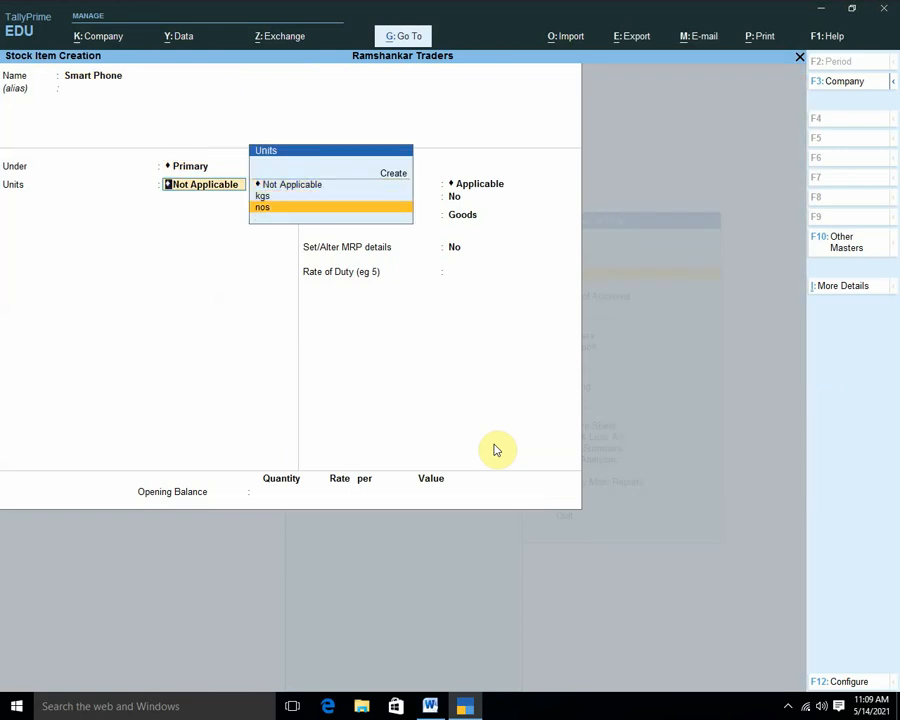
{"action": "key", "text": "Return"}
{"action": "key", "text": "Return"}
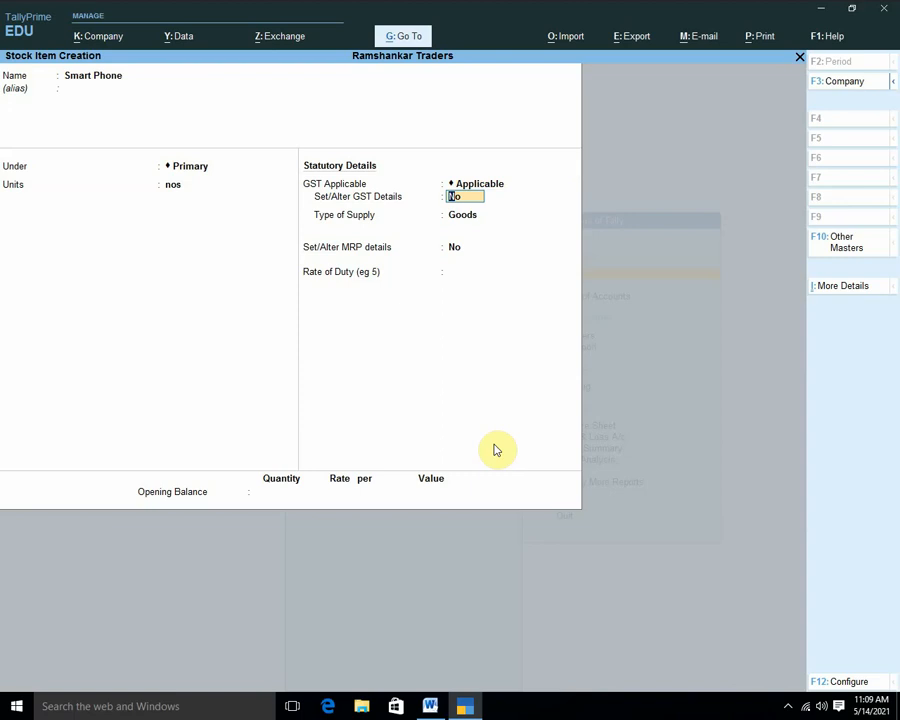
{"action": "type", "text": "y"}
{"action": "key", "text": "Return"}
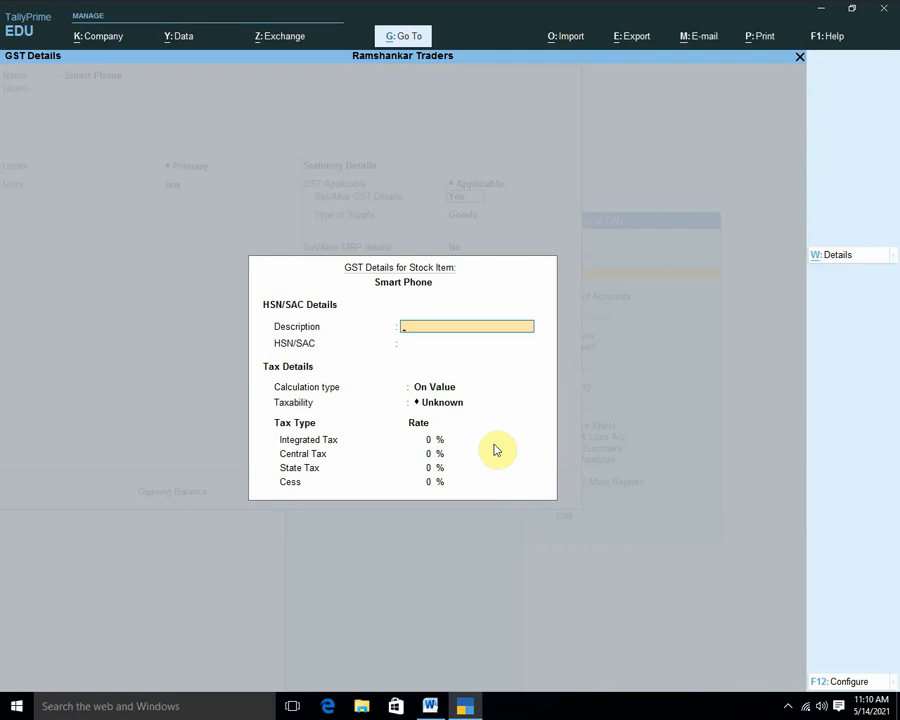
Enter the GST description Vivo 19 Mobile for Smart Phone.
{"action": "type", "text": "Vivo"}
{"action": "type", "text": " Smart"}
{"action": "type", "text": "19"}
{"action": "type", "text": " Mon"}
{"action": "key", "text": "BackSpace"}
{"action": "type", "text": "bile"}
{"action": "key", "text": "Left"}
{"action": "key", "text": "Left"}
{"action": "key", "text": "Left"}
{"action": "key", "text": "Left"}
{"action": "key", "text": "Left"}
{"action": "key", "text": "Left"}
{"action": "key", "text": "Left"}
{"action": "key", "text": "BackSpace"}
{"action": "key", "text": "BackSpace"}
{"action": "key", "text": "BackSpace"}
{"action": "key", "text": "BackSpace"}
{"action": "key", "text": "BackSpace"}
{"action": "key", "text": "Return"}
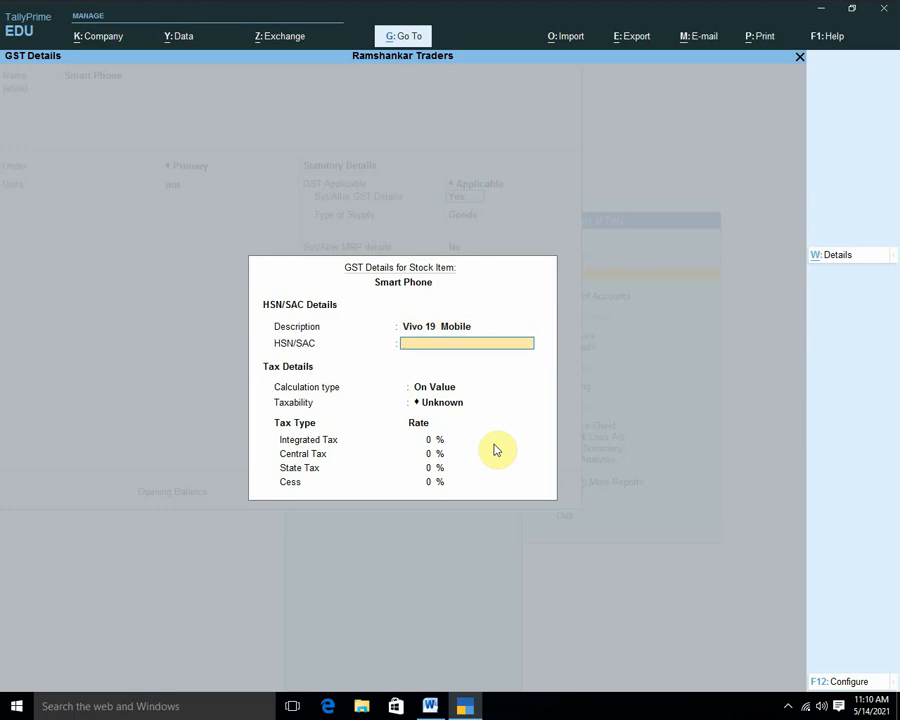
Set HSN/SAC V12456, On Value, Taxable, with integrated tax at 12%.
{"action": "type", "text": "V12456"}
{"action": "key", "text": "Return"}
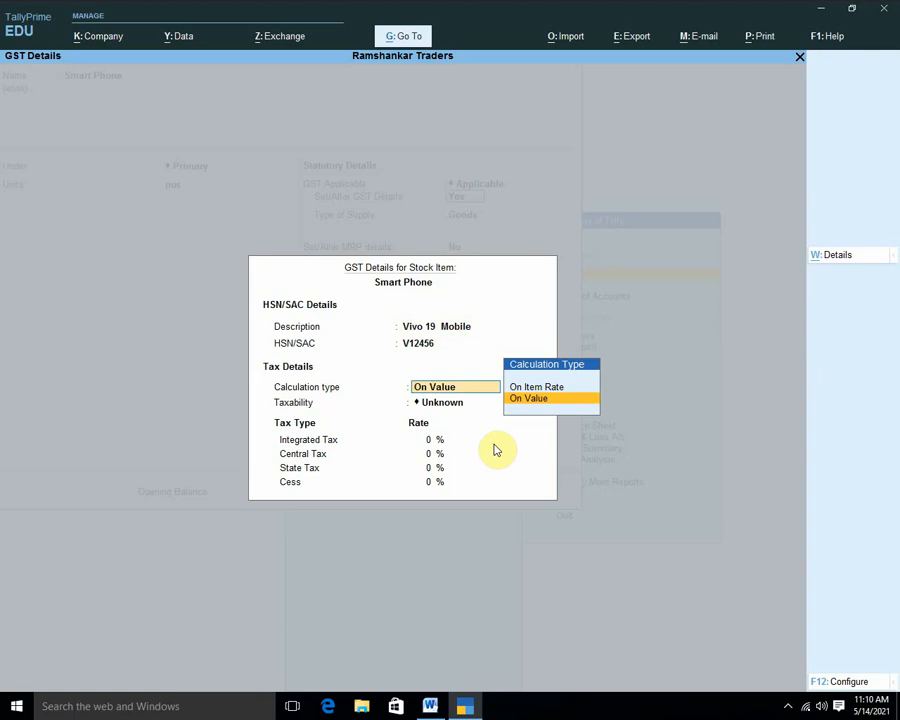
{"action": "key", "text": "Return"}
{"action": "key", "text": "Down"}
{"action": "key", "text": "Down"}
{"action": "key", "text": "Down"}
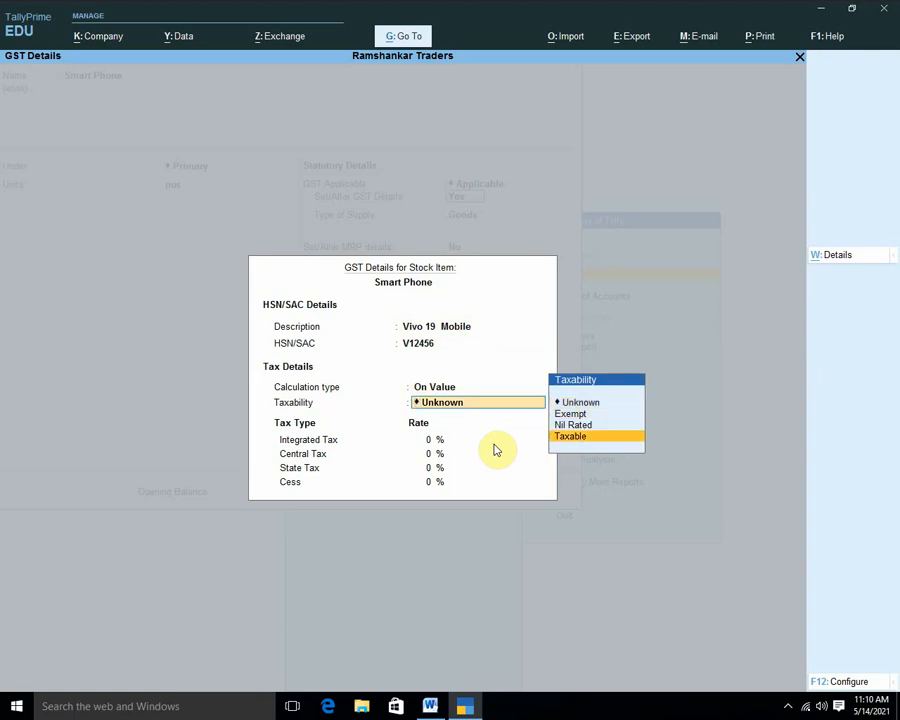
{"action": "key", "text": "Return"}
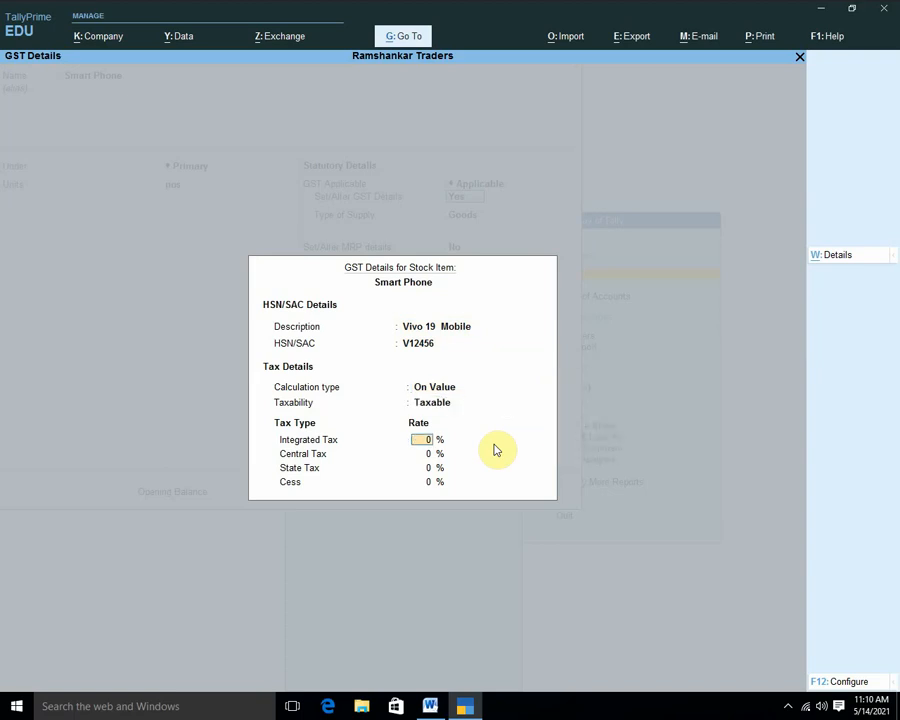
{"action": "type", "text": "18"}
{"action": "key", "text": "Return"}
{"action": "key", "text": "Return"}
{"action": "key", "text": "Return"}
{"action": "key", "text": "Up"}
{"action": "key", "text": "Up"}
{"action": "key", "text": "Up"}
{"action": "type", "text": "12"}
{"action": "key", "text": "Return"}
{"action": "key", "text": "Return"}
{"action": "key", "text": "Return"}
{"action": "key", "text": "Return"}
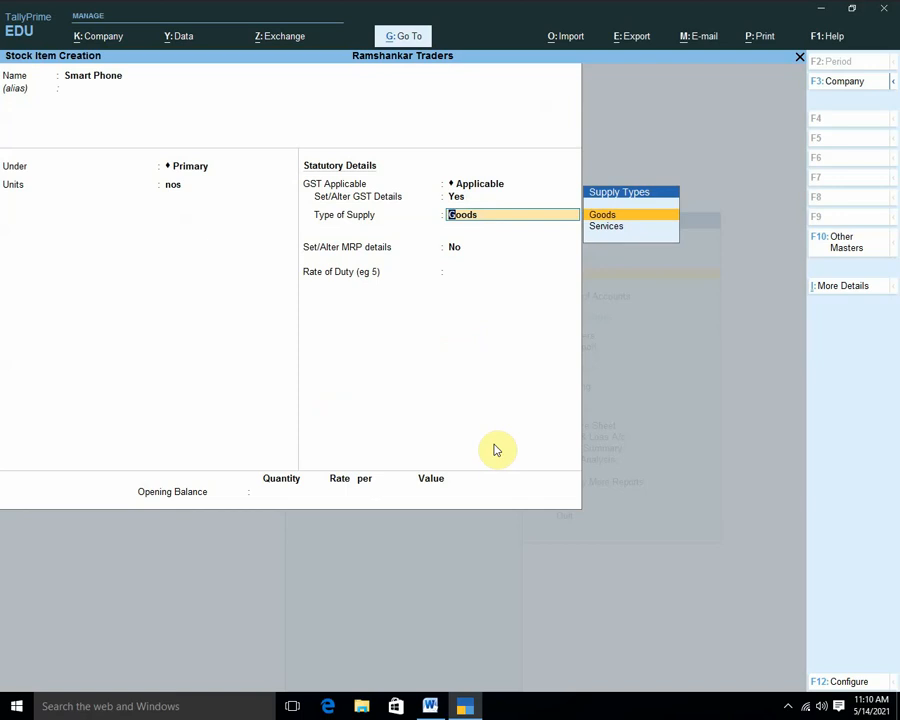
Keep supply type Goods and turn on standard buying and selling rates in F12 configuration.
{"action": "key", "text": "Return"}
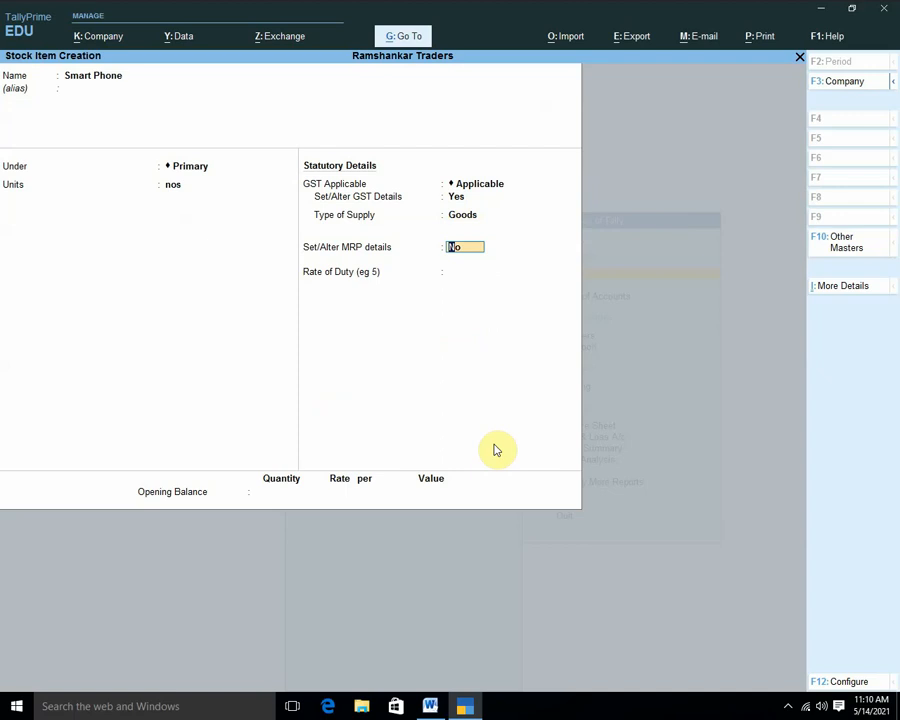
{"action": "key", "text": "F12"}
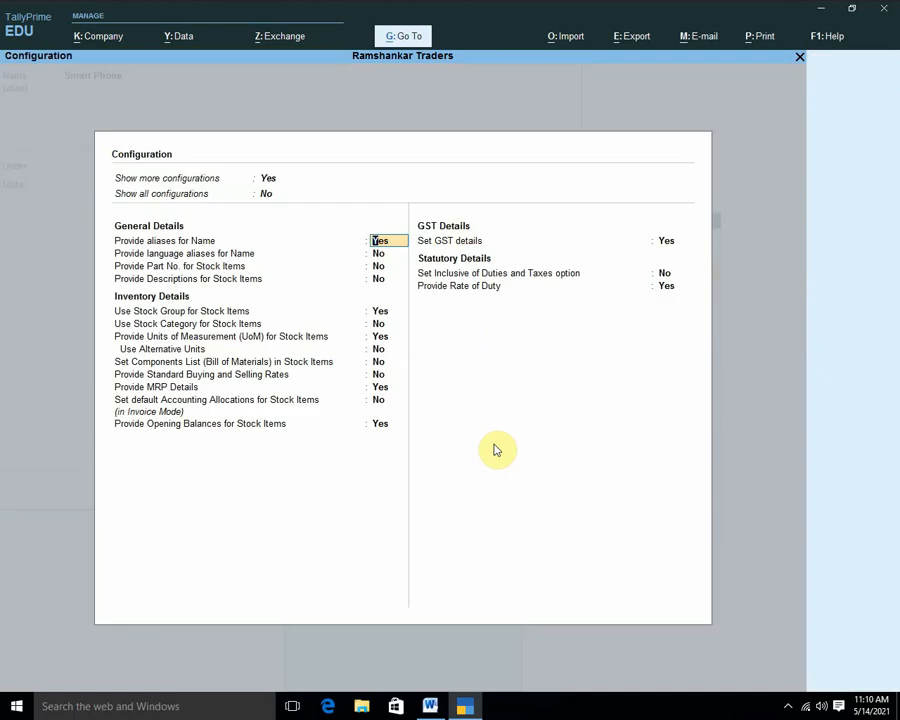
{"action": "key", "text": "Return"}
{"action": "key", "text": "Return"}
{"action": "key", "text": "Return"}
{"action": "key", "text": "Return"}
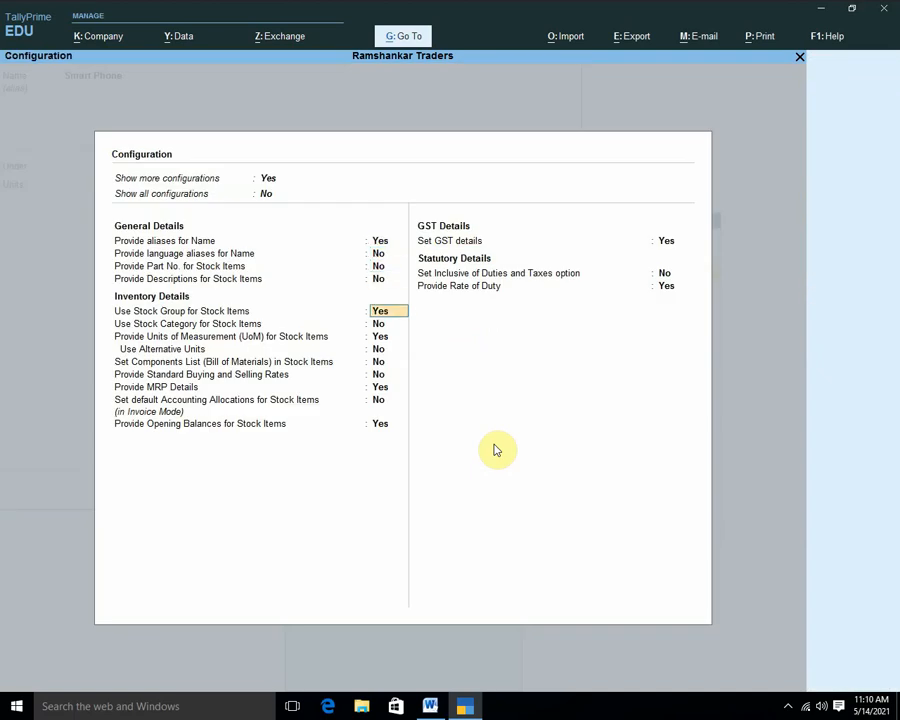
{"action": "key", "text": "Return"}
{"action": "key", "text": "Return"}
{"action": "key", "text": "Return"}
{"action": "key", "text": "Return"}
{"action": "key", "text": "Return"}
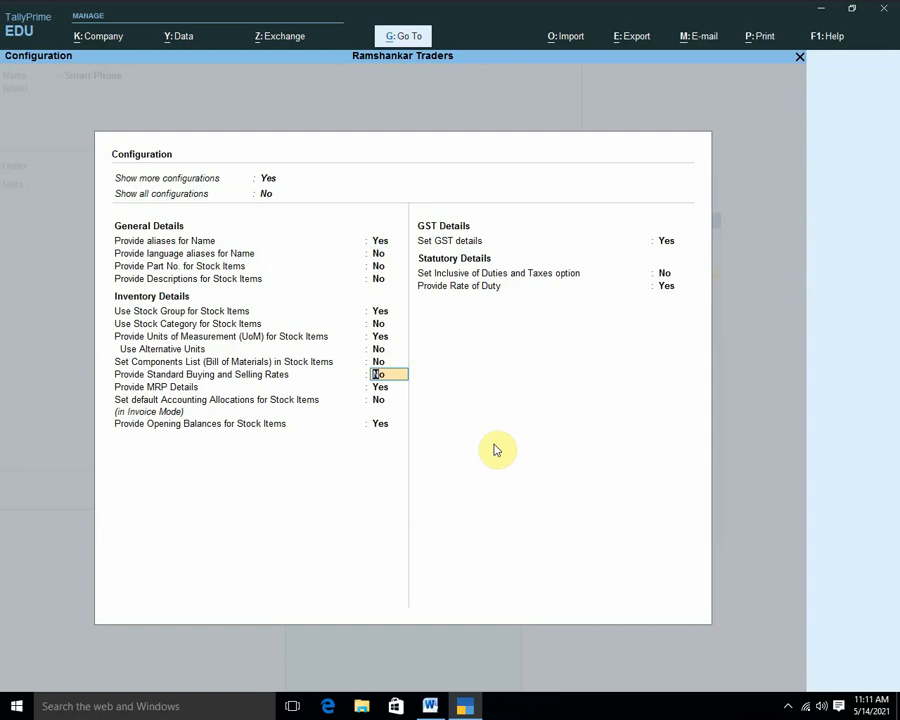
{"action": "type", "text": "y"}
{"action": "key", "text": "Return"}
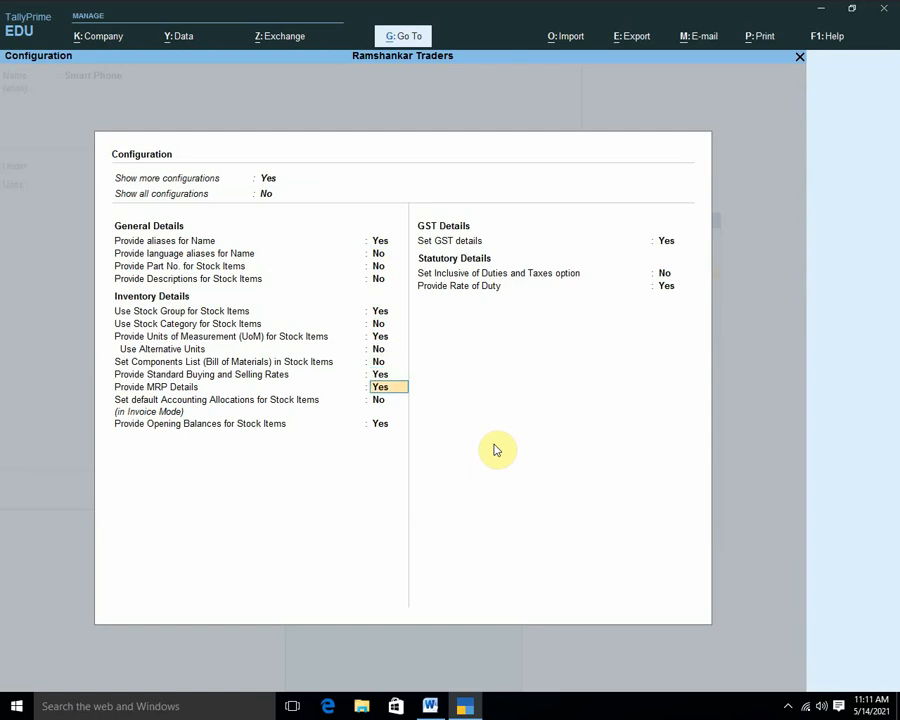
{"action": "key", "text": "Return"}
{"action": "key", "text": "Return"}
{"action": "key", "text": "Return"}
{"action": "key", "text": "Return"}
{"action": "key", "text": "Return"}
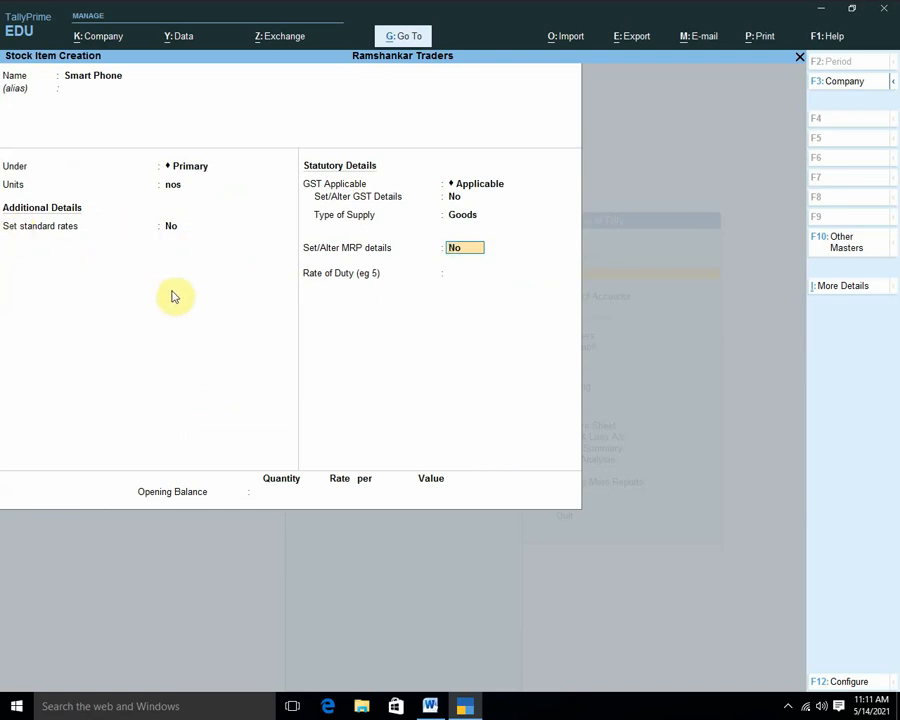
Enter Smart Phone standard costs 10,000, 8,000 and 6,000 from 1-Apr, 1-May and 1-Jun.
{"action": "key", "text": "BackSpace"}
{"action": "key", "text": "BackSpace"}
{"action": "key", "text": "BackSpace"}
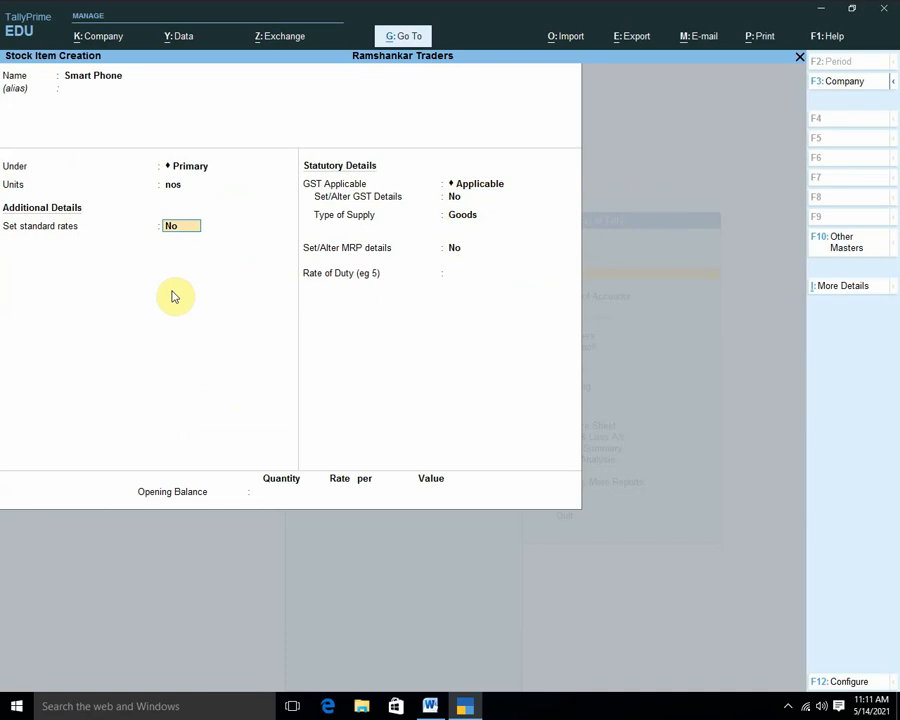
{"action": "type", "text": "y"}
{"action": "key", "text": "Return"}
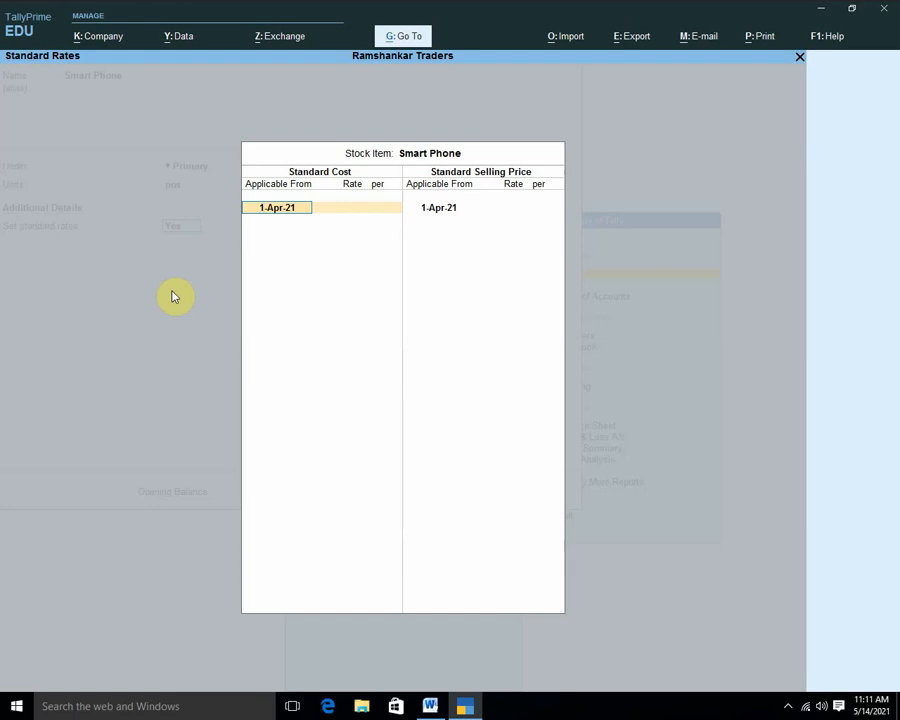
{"action": "key", "text": "Return"}
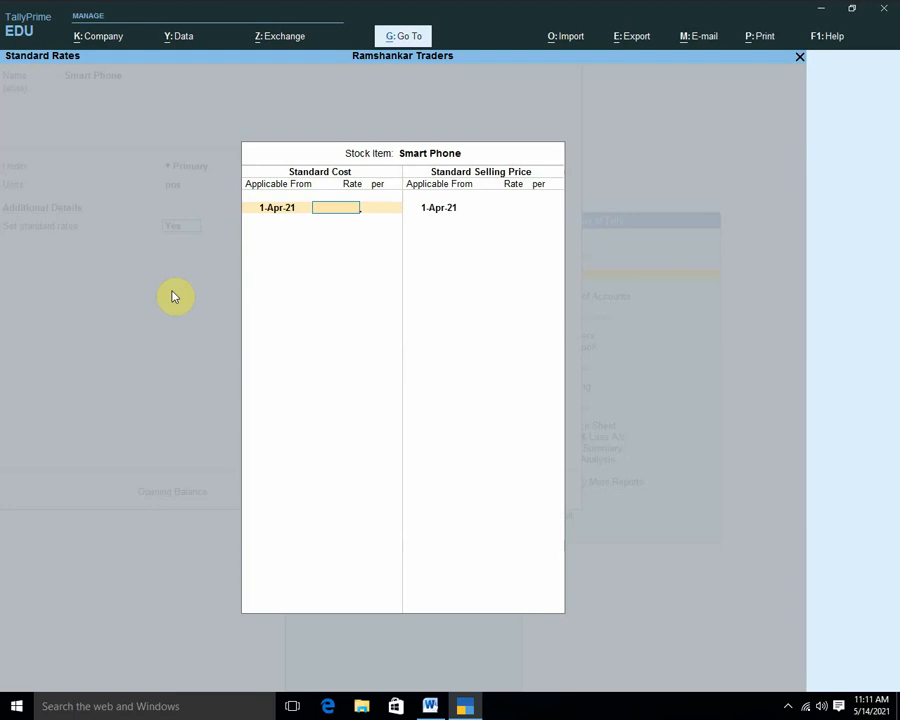
{"action": "type", "text": "10000"}
{"action": "key", "text": "Return"}
{"action": "key", "text": "Return"}
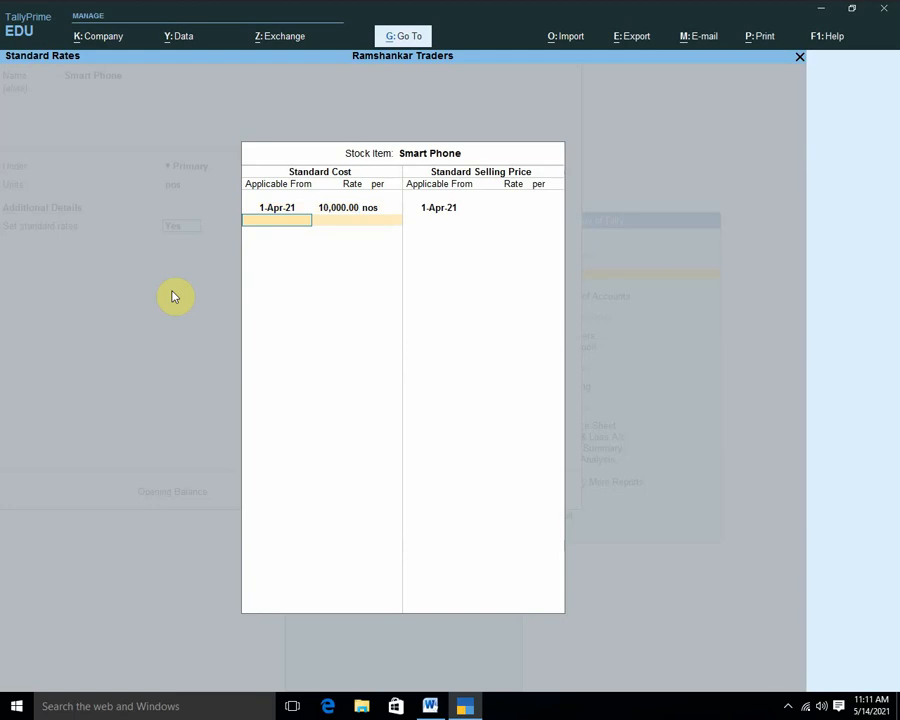
{"action": "type", "text": "may"}
{"action": "key", "text": "Return"}
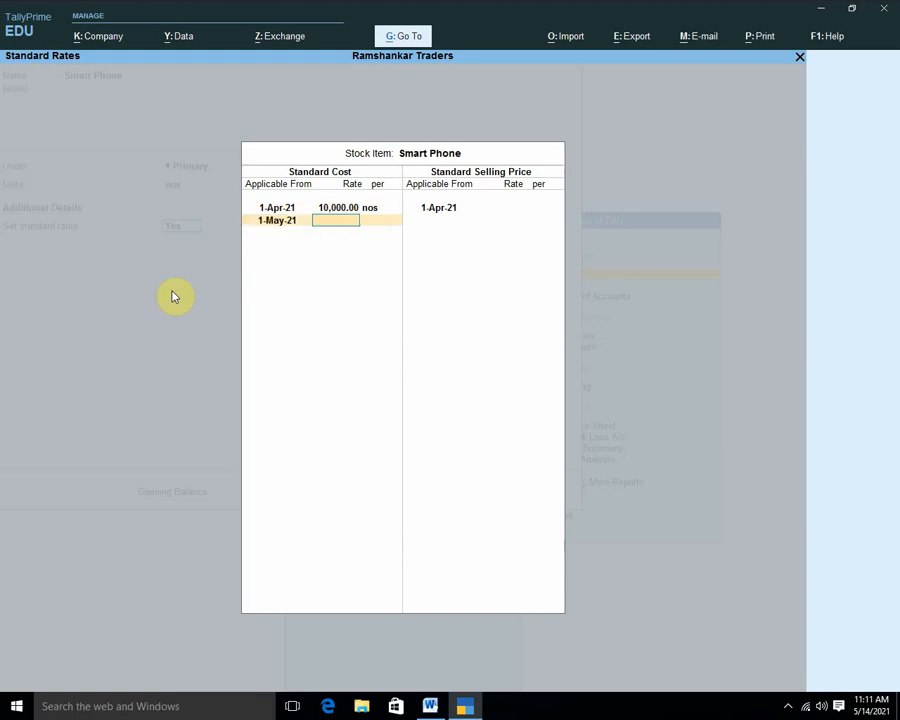
{"action": "type", "text": "8000"}
{"action": "key", "text": "Return"}
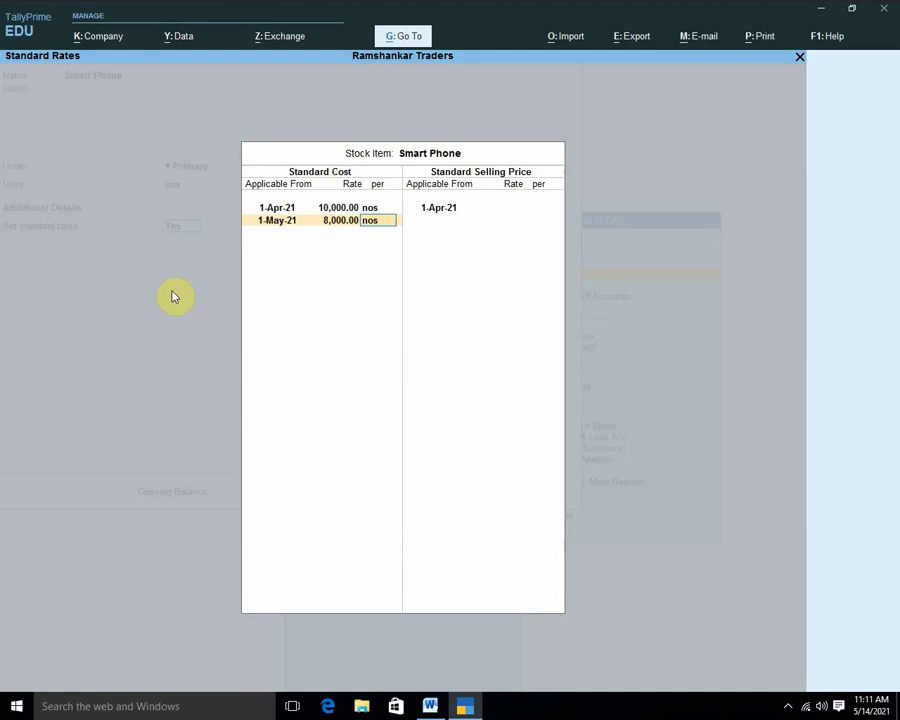
{"action": "key", "text": "Return"}
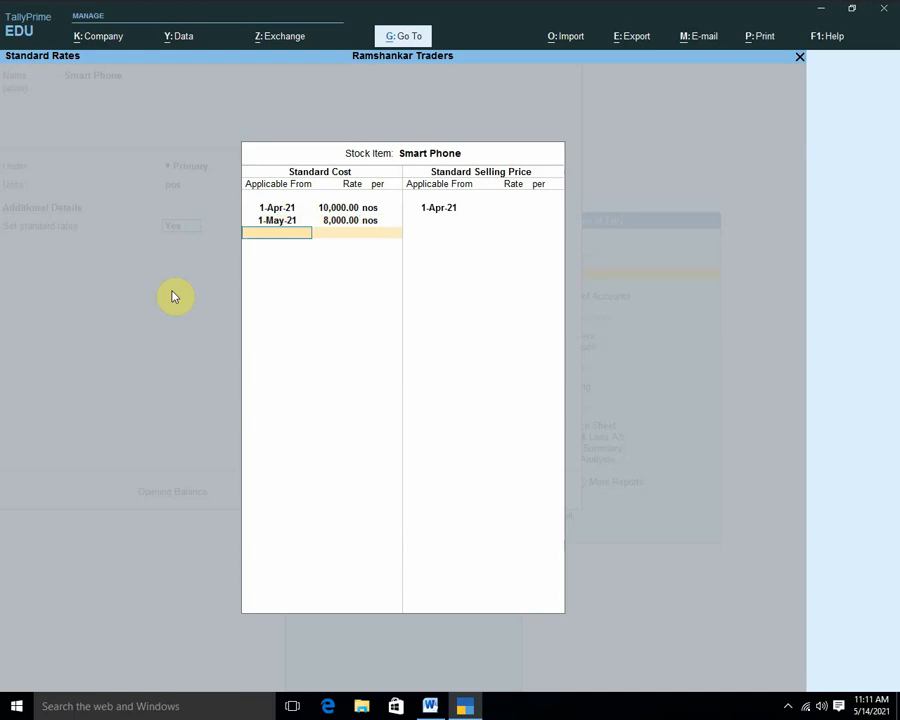
{"action": "type", "text": "june"}
{"action": "key", "text": "Return"}
{"action": "type", "text": "600"}
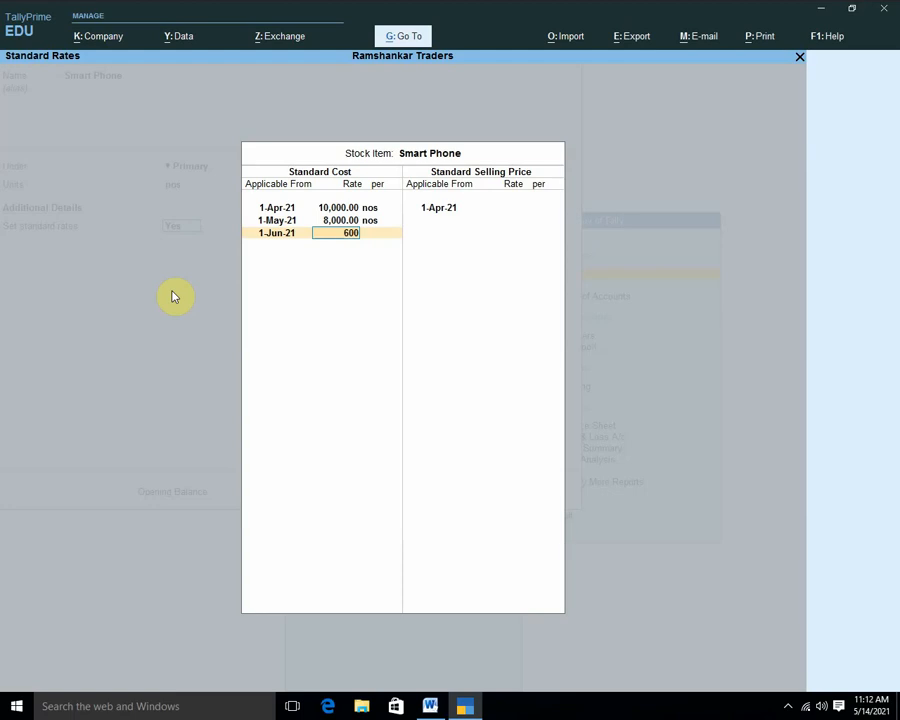
{"action": "type", "text": "0"}
{"action": "key", "text": "Return"}
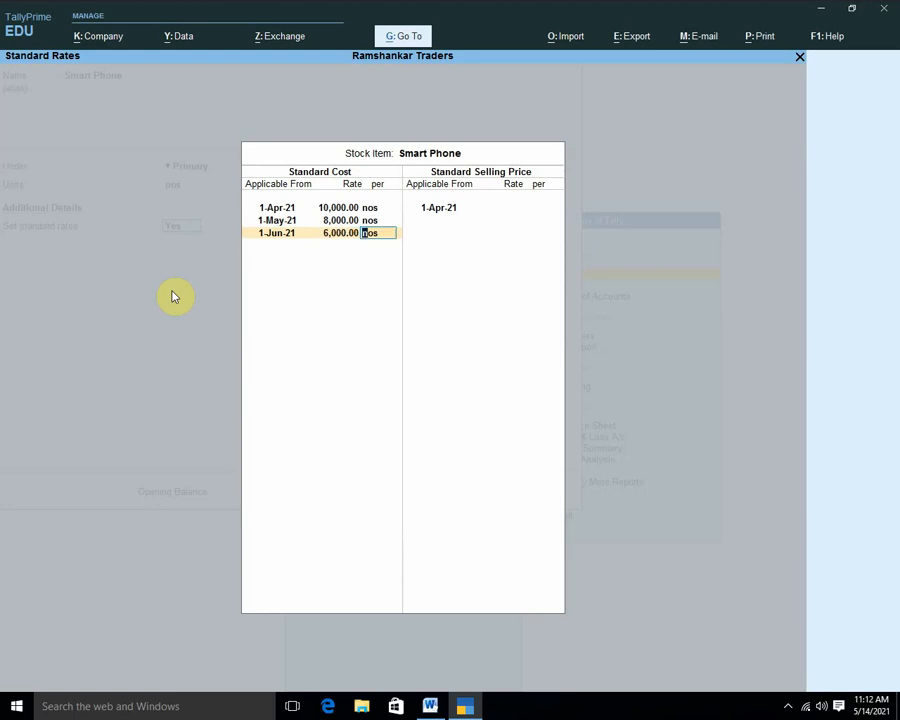
{"action": "key", "text": "Return"}
{"action": "key", "text": "Return"}
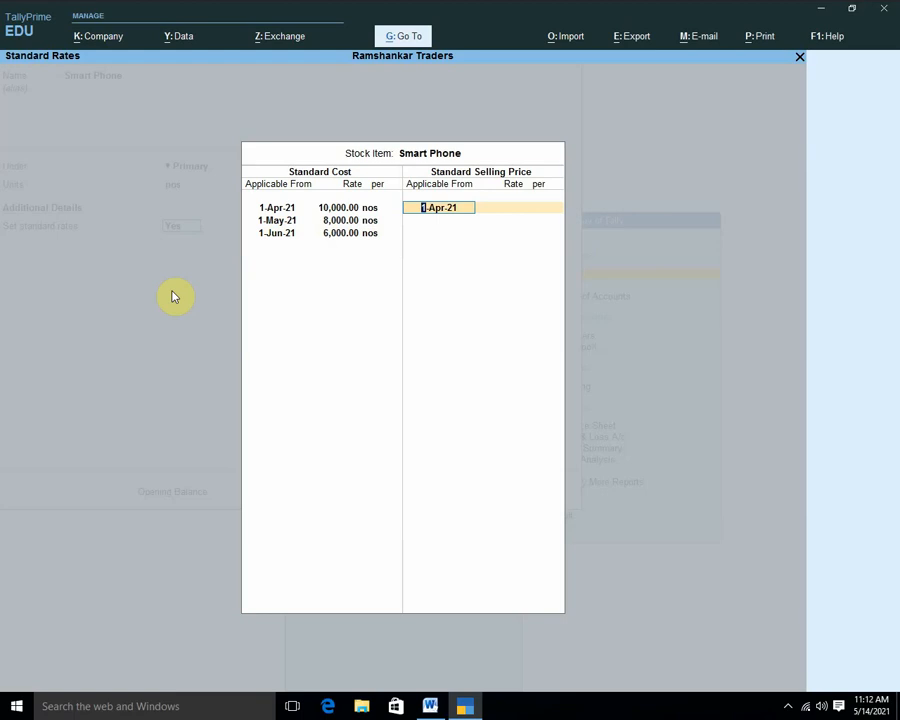
{"action": "key", "text": "Return"}
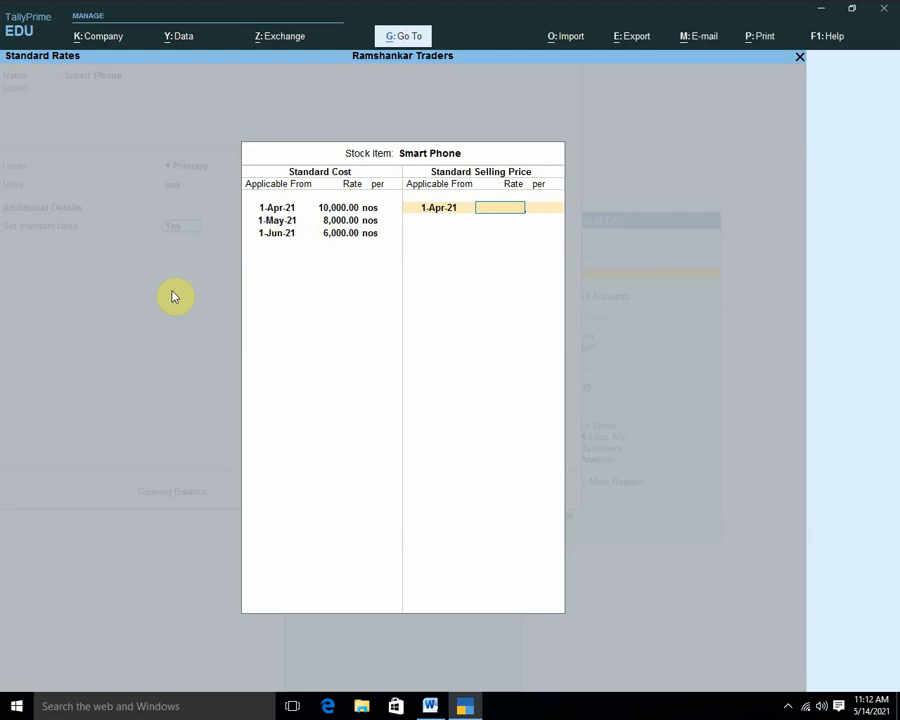
Enter standard selling prices 20,000, 16,000 and 12,000 from 1-Apr, 1-May and 1-Jun.
{"action": "type", "text": "20000"}
{"action": "key", "text": "Return"}
{"action": "key", "text": "Return"}
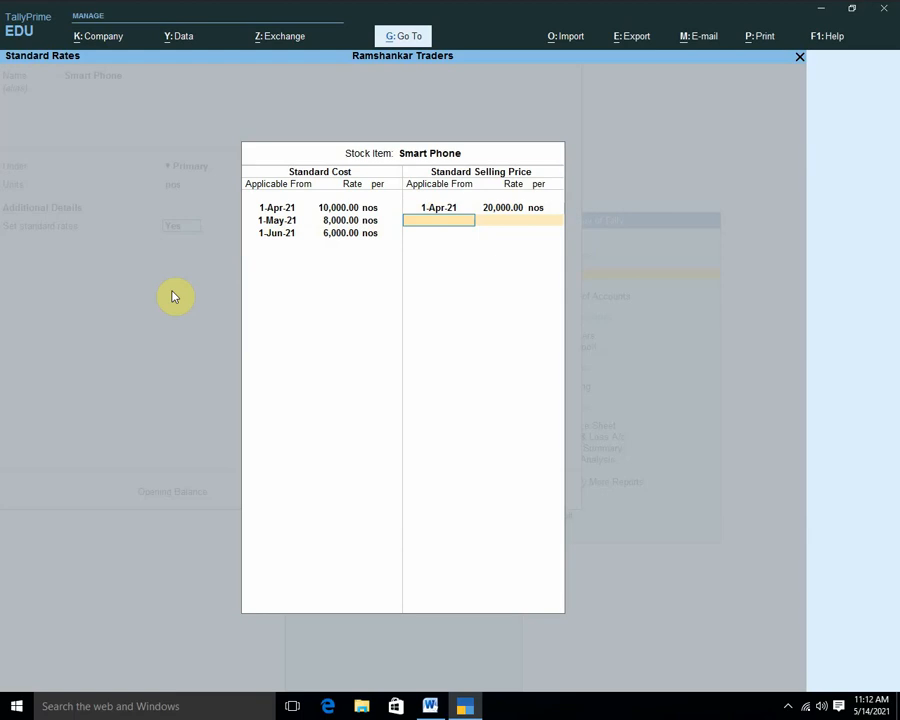
{"action": "type", "text": "may"}
{"action": "key", "text": "Return"}
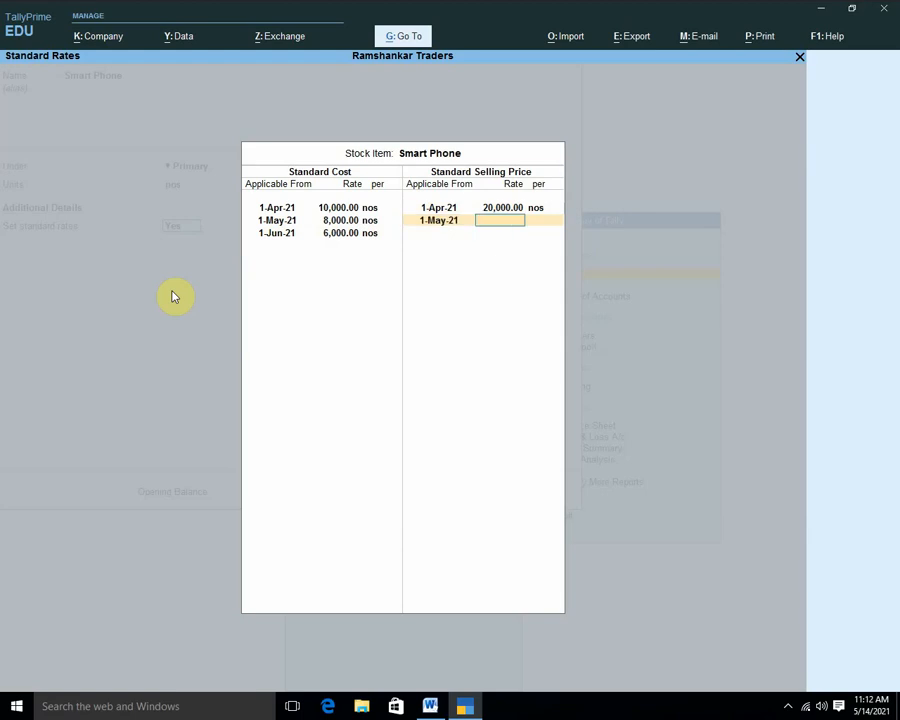
{"action": "type", "text": "16000"}
{"action": "key", "text": "Return"}
{"action": "key", "text": "Return"}
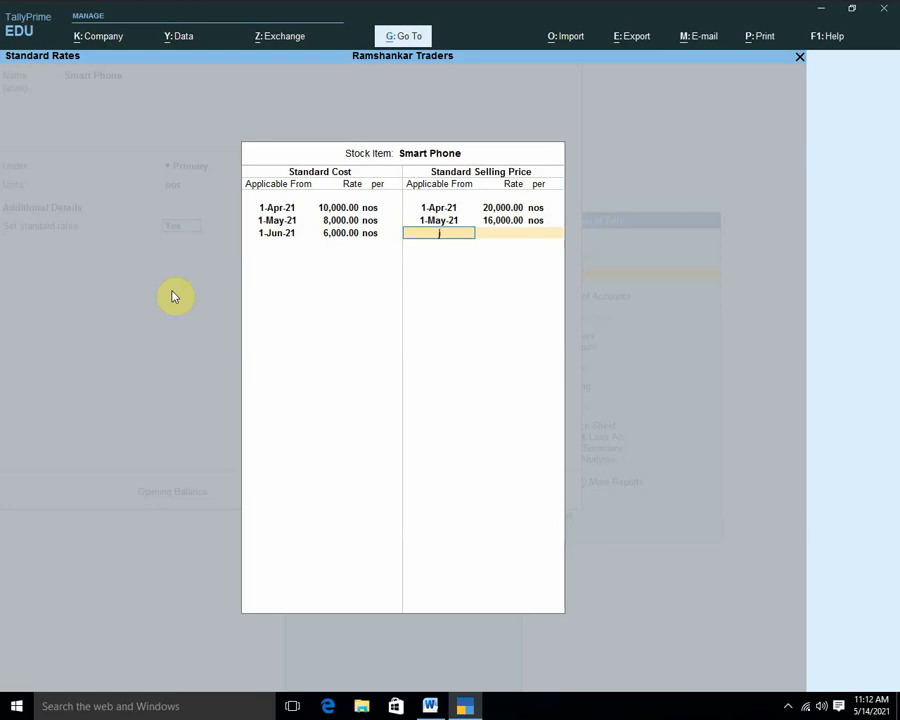
{"action": "type", "text": "June"}
{"action": "key", "text": "Return"}
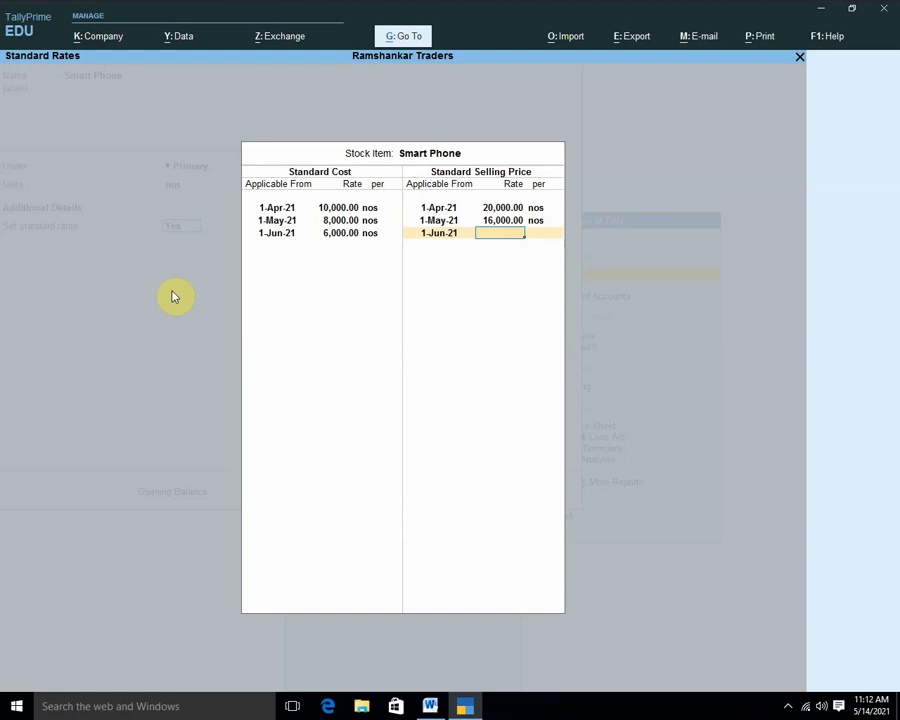
{"action": "type", "text": "12000"}
{"action": "key", "text": "Return"}
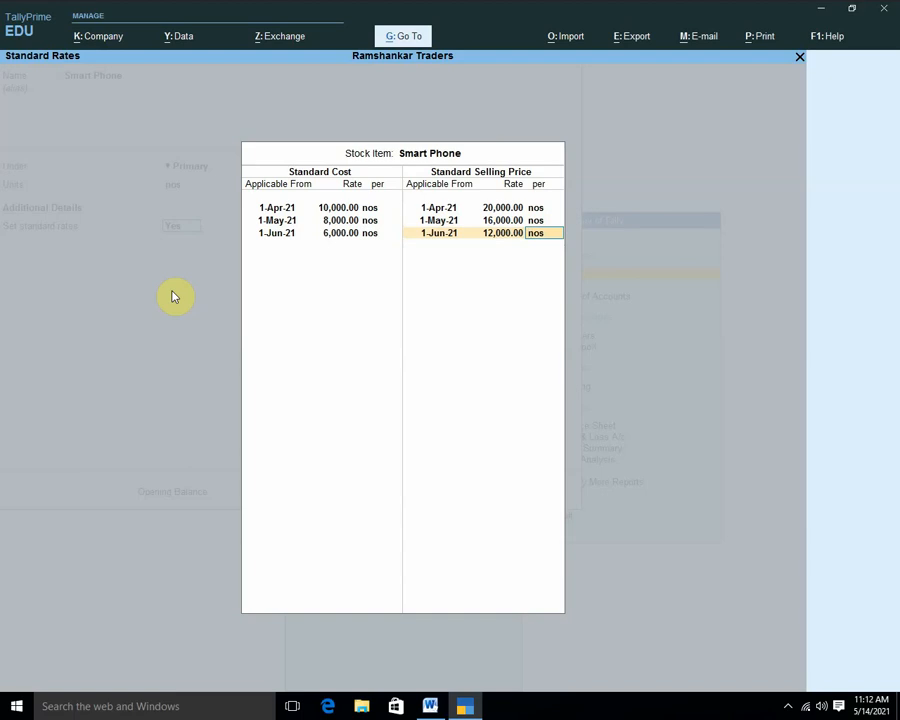
Enable MRP details, allowing modification in vouchers and use for GST slab rate.
{"action": "key", "text": "Return"}
{"action": "key", "text": "Return"}
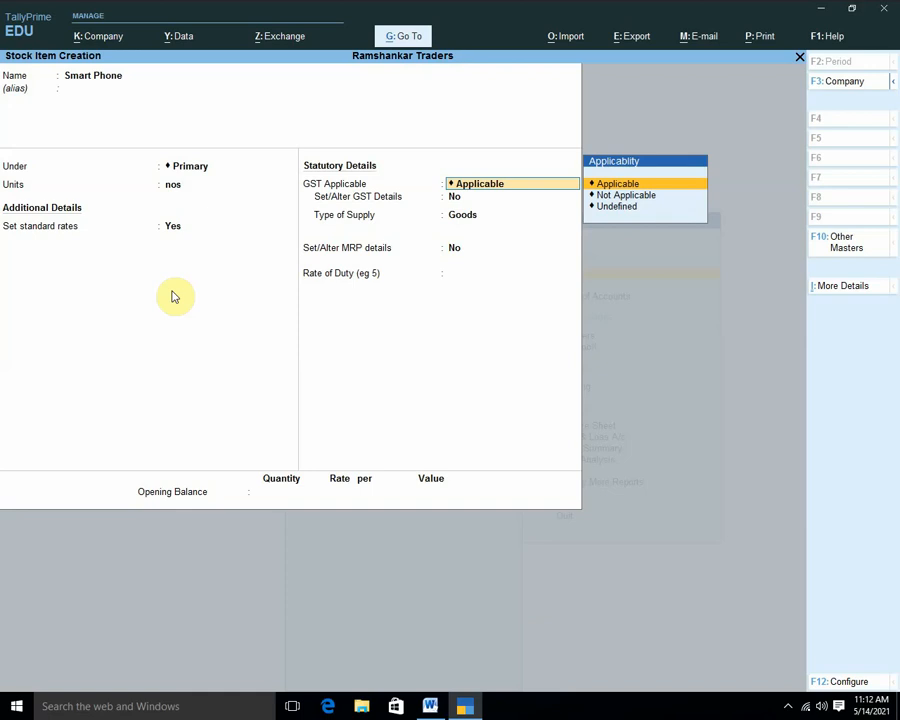
{"action": "key", "text": "Return"}
{"action": "key", "text": "Return"}
{"action": "key", "text": "Return"}
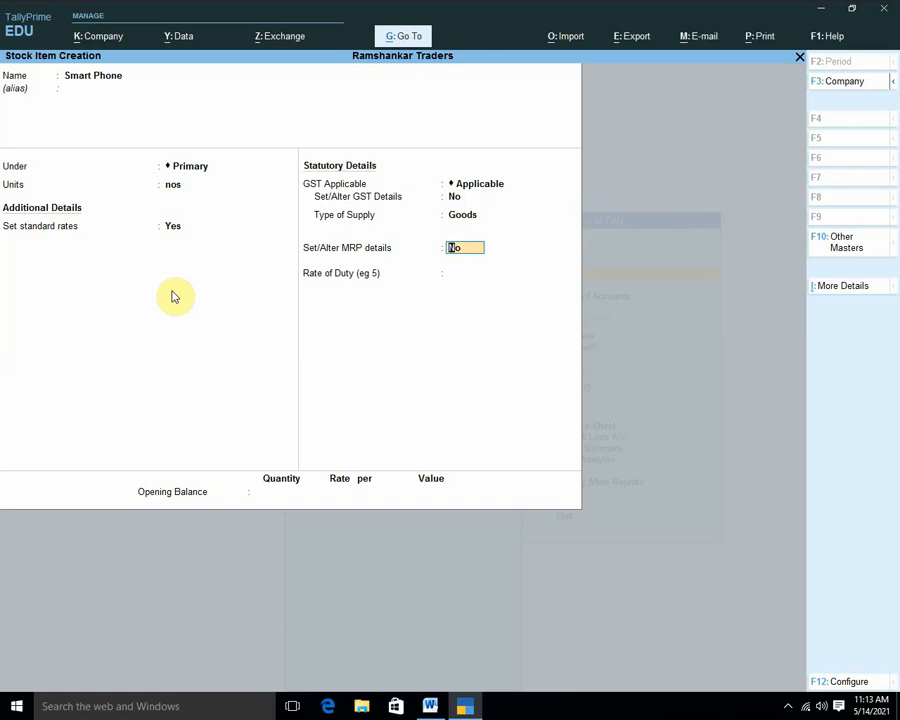
{"action": "type", "text": "y"}
{"action": "key", "text": "Return"}
{"action": "type", "text": "y"}
{"action": "key", "text": "Return"}
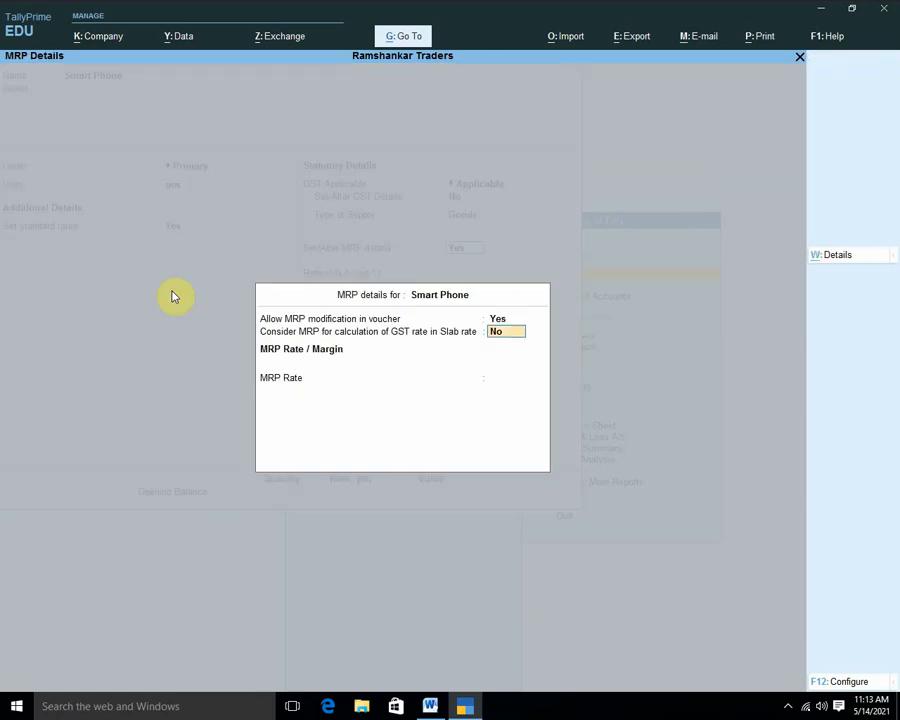
{"action": "type", "text": "y"}
{"action": "key", "text": "Return"}
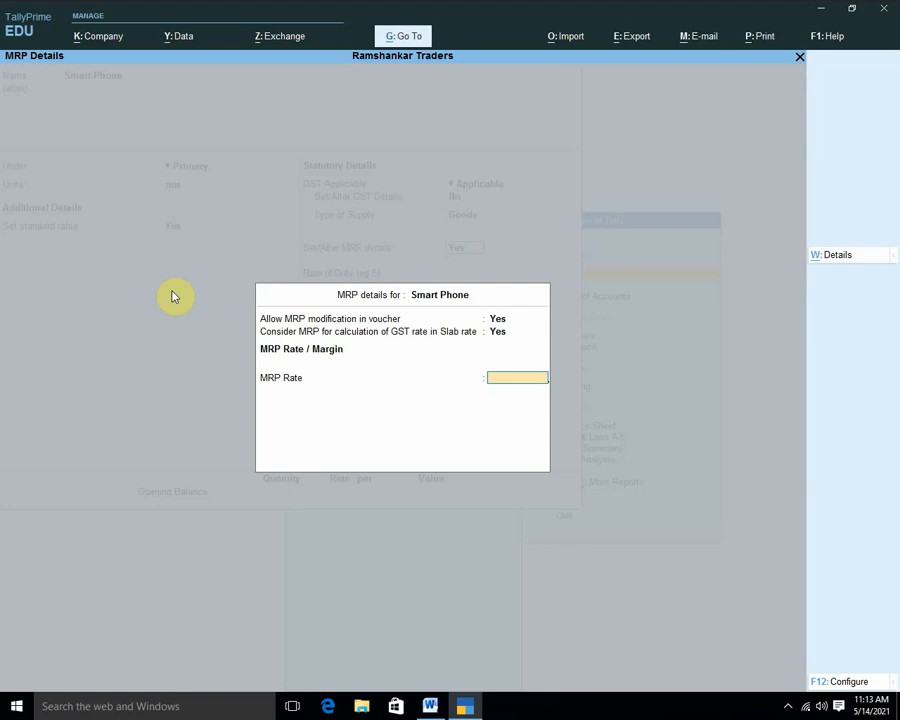
Enter an MRP of 25,000 per nos with duty rate 0, then recheck the MRP details.
{"action": "type", "text": "25000"}
{"action": "key", "text": "Return"}
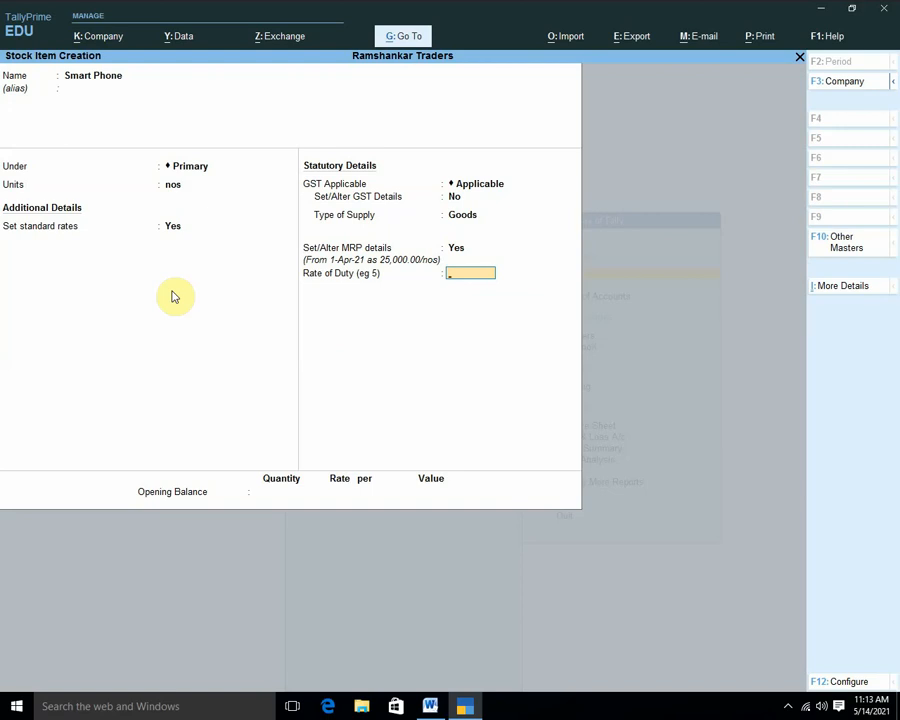
{"action": "key", "text": "Return"}
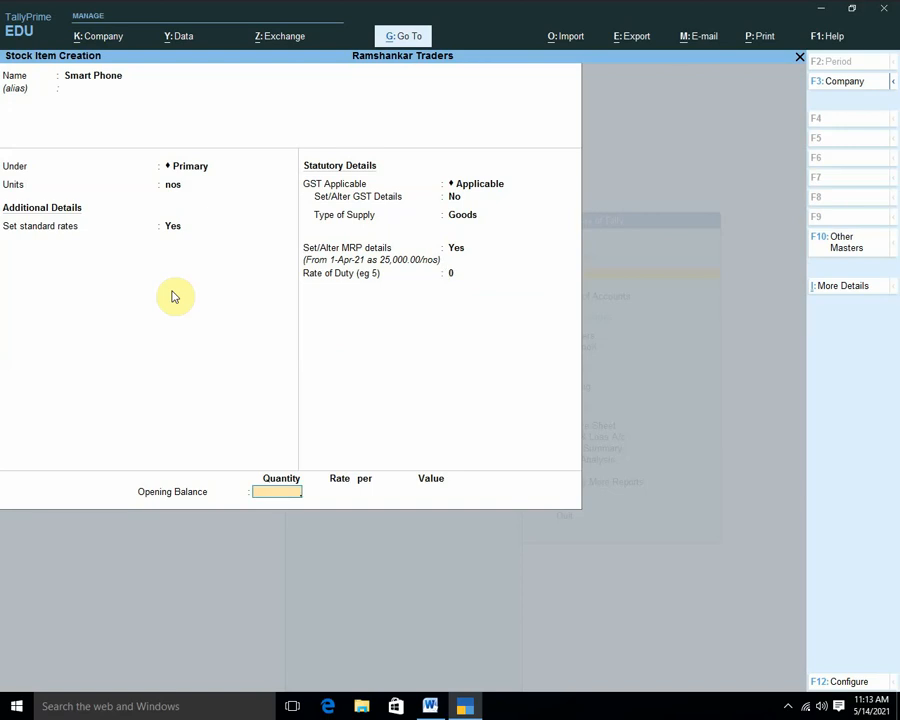
{"action": "key", "text": "BackSpace"}
{"action": "key", "text": "BackSpace"}
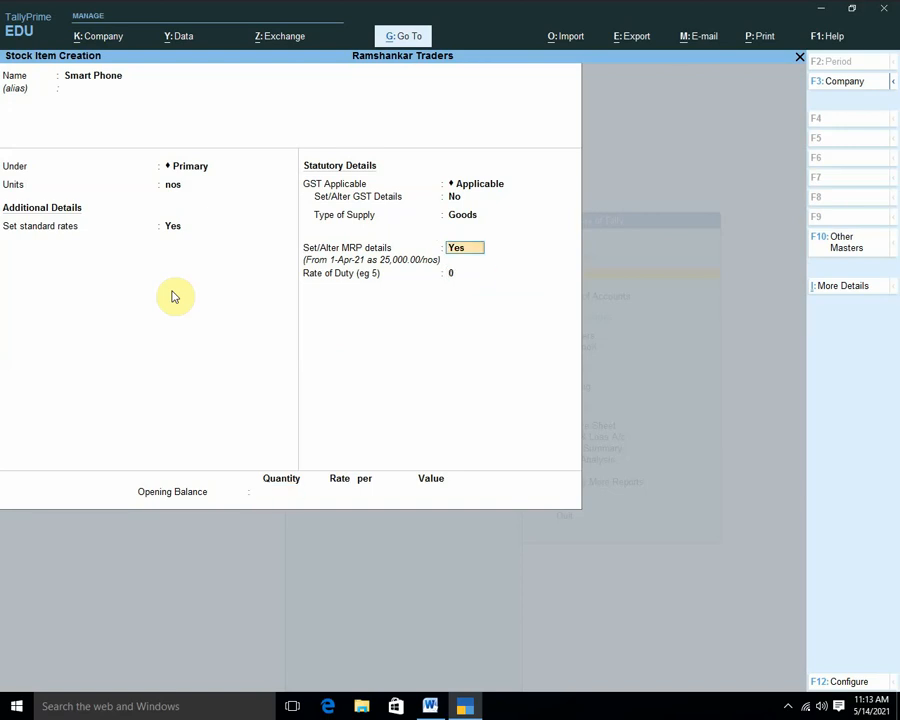
{"action": "key", "text": "Return"}
{"action": "key", "text": "Return"}
{"action": "key", "text": "Return"}
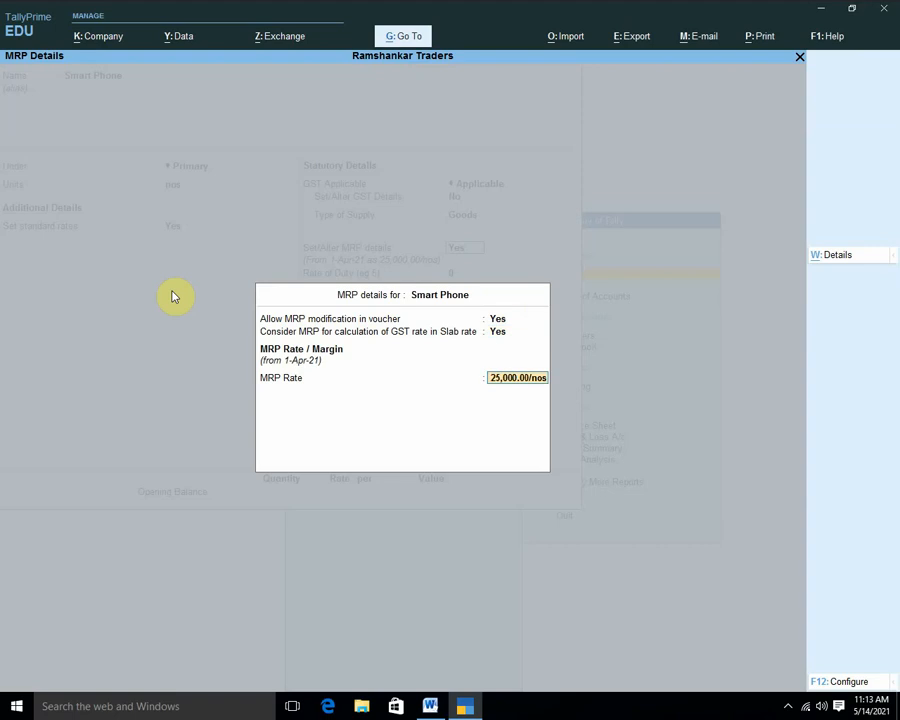
{"action": "key", "text": "Return"}
{"action": "key", "text": "Return"}
{"action": "key", "text": "Return"}
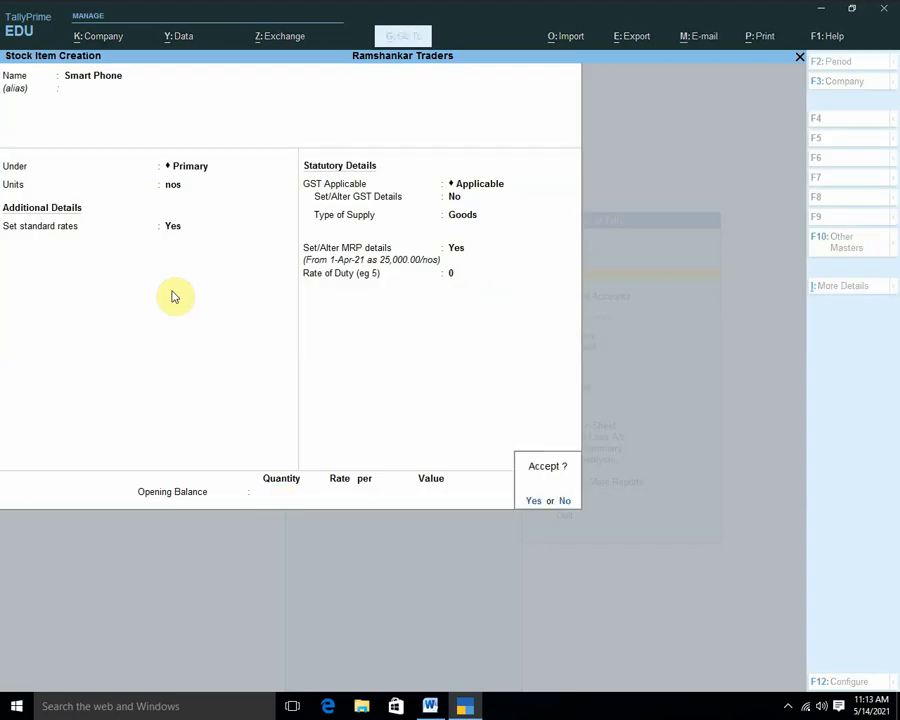
Save the Smart Phone stock item and go back to purchase voucher entry.
{"action": "key", "text": "Return"}
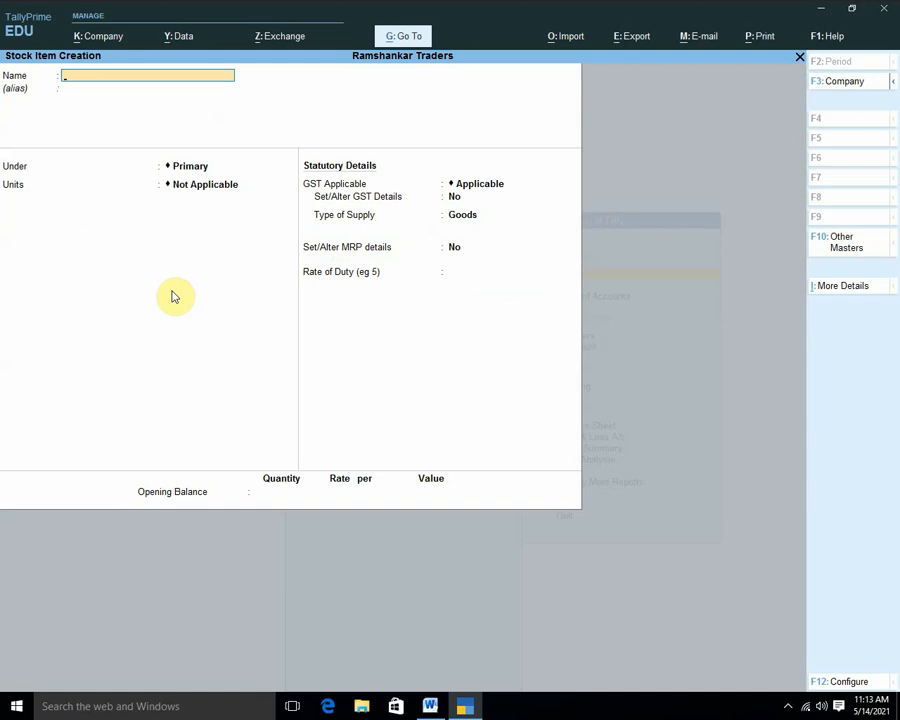
{"action": "key", "text": "Escape"}
{"action": "key", "text": "Escape"}
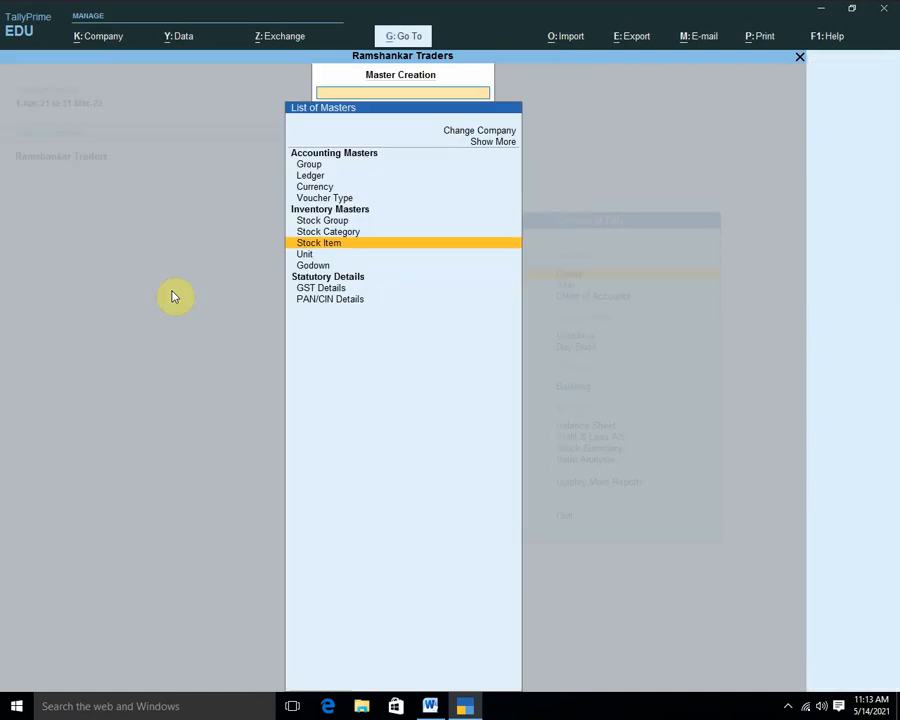
{"action": "key", "text": "Escape"}
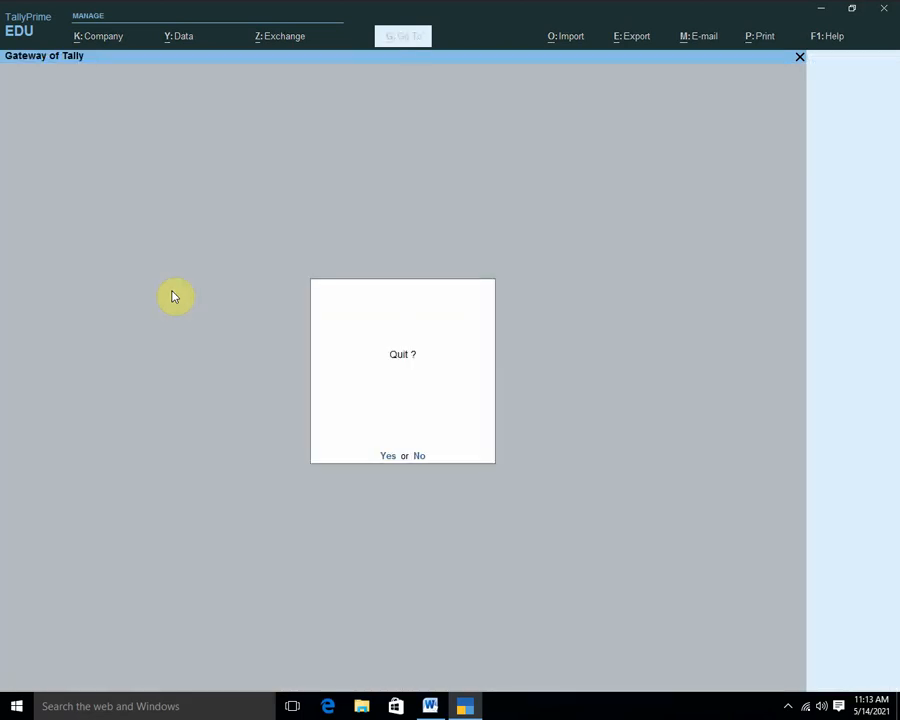
{"action": "key", "text": "n"}
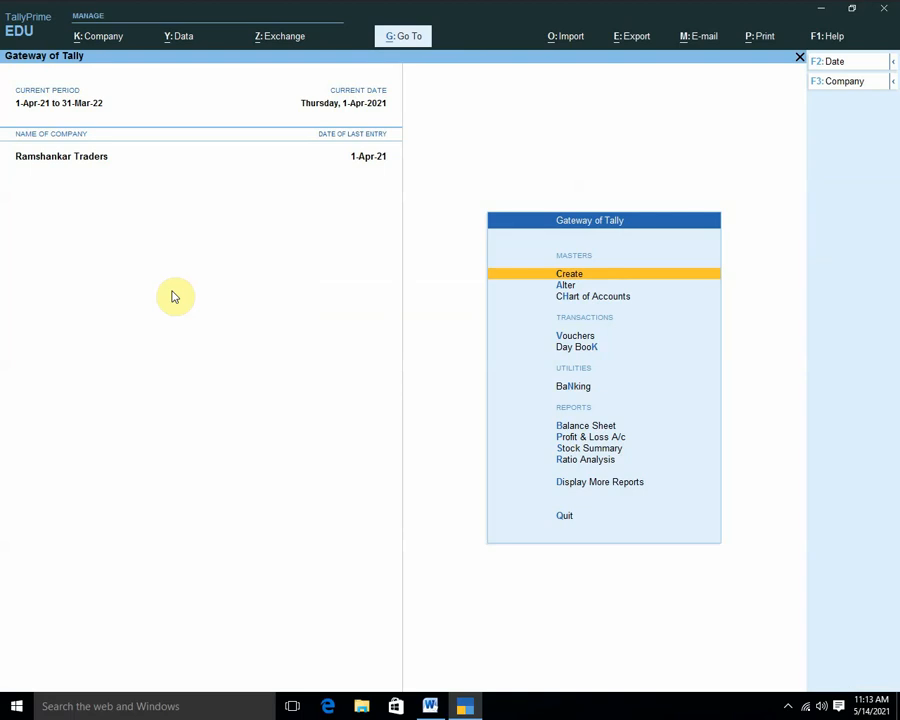
{"action": "key", "text": "Down"}
{"action": "key", "text": "v"}
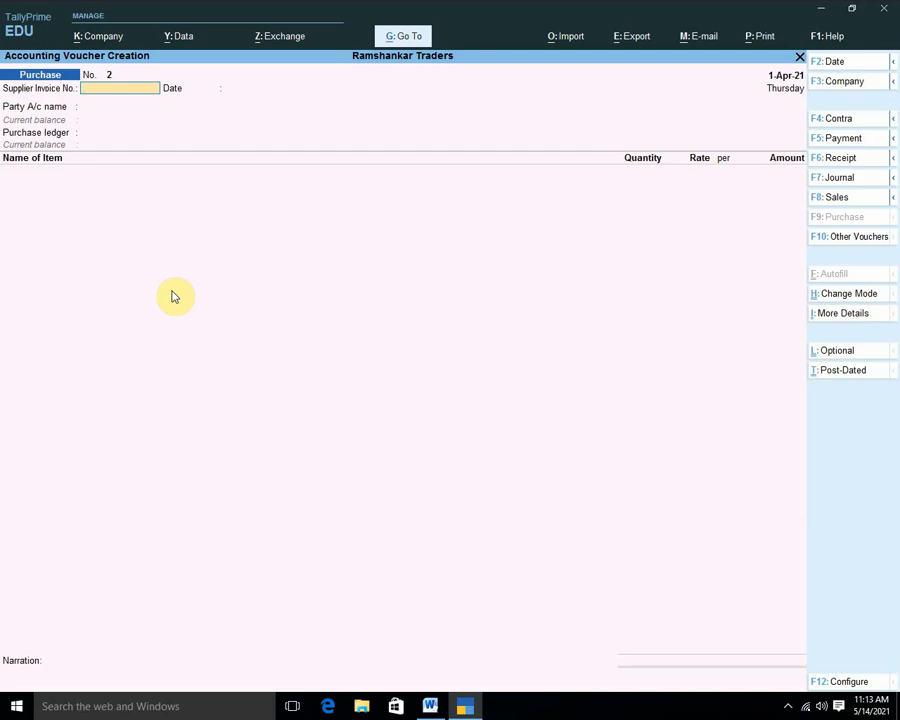
Record supplier invoice 2 from Arun Cr for 5 Smart Phones at MRP 25,000.
{"action": "type", "text": "2"}
{"action": "key", "text": "Return"}
{"action": "key", "text": "Return"}
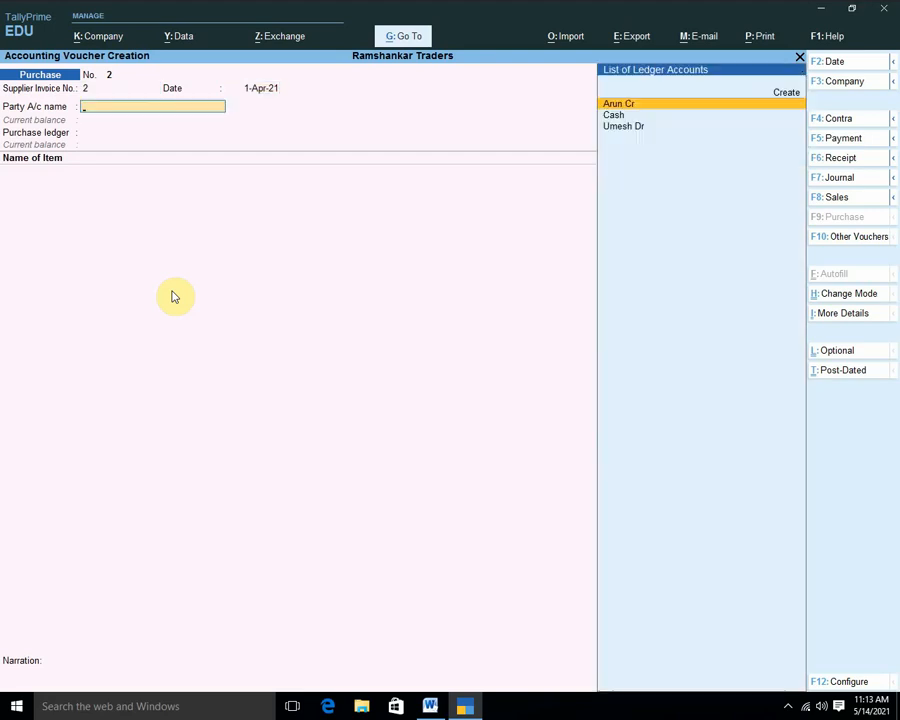
{"action": "key", "text": "Return"}
{"action": "key", "text": "Return"}
{"action": "key", "text": "Return"}
{"action": "key", "text": "Return"}
{"action": "key", "text": "Return"}
{"action": "key", "text": "Return"}
{"action": "key", "text": "Return"}
{"action": "key", "text": "Return"}
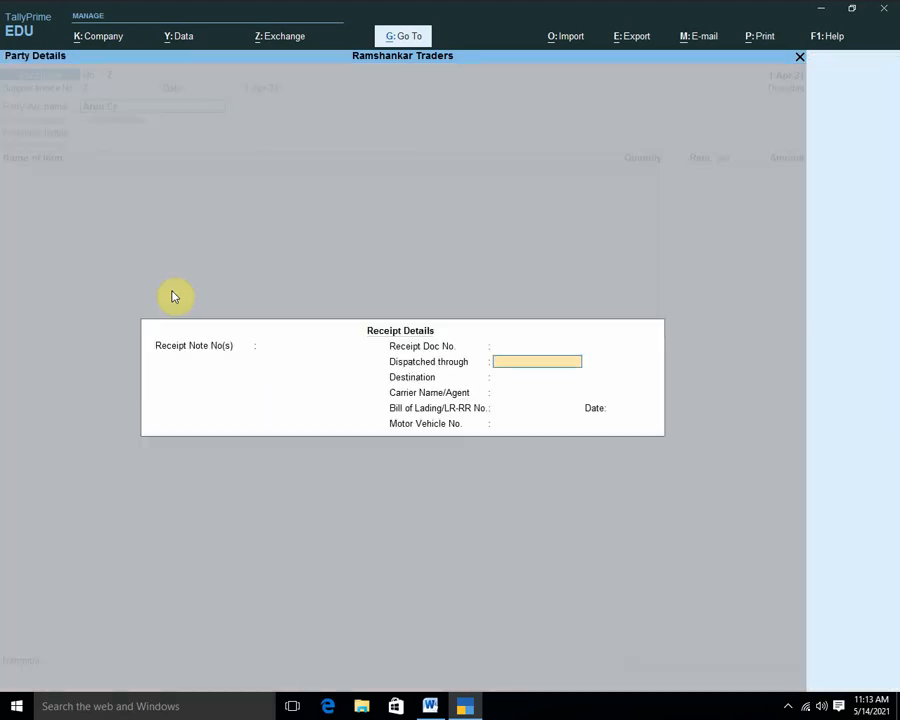
{"action": "key", "text": "Return"}
{"action": "key", "text": "Return"}
{"action": "key", "text": "Return"}
{"action": "key", "text": "Return"}
{"action": "key", "text": "Return"}
{"action": "key", "text": "Return"}
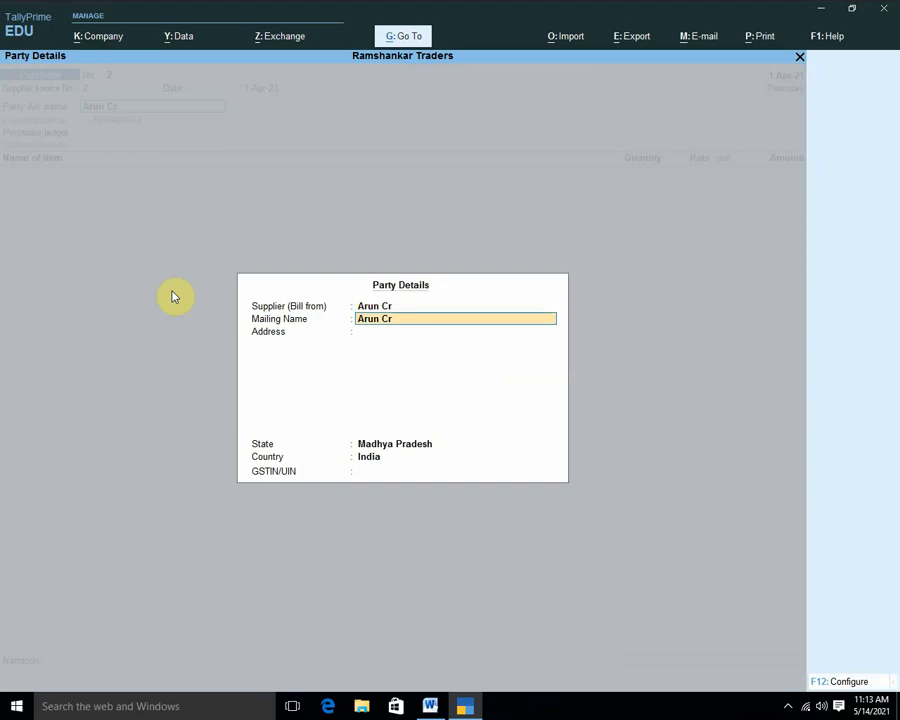
{"action": "key", "text": "Return"}
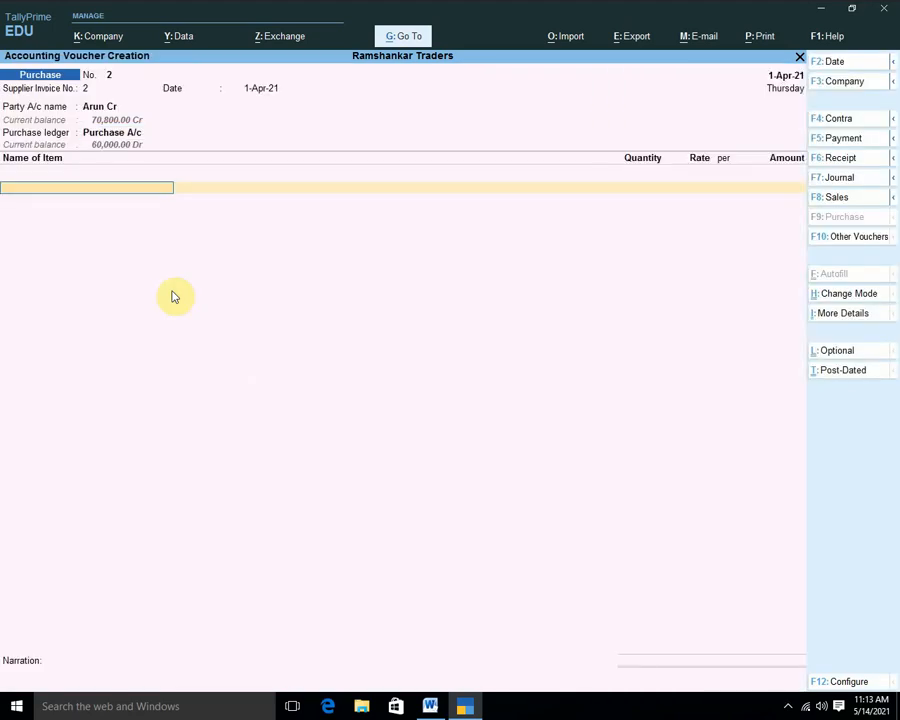
{"action": "key", "text": "Down"}
{"action": "key", "text": "Down"}
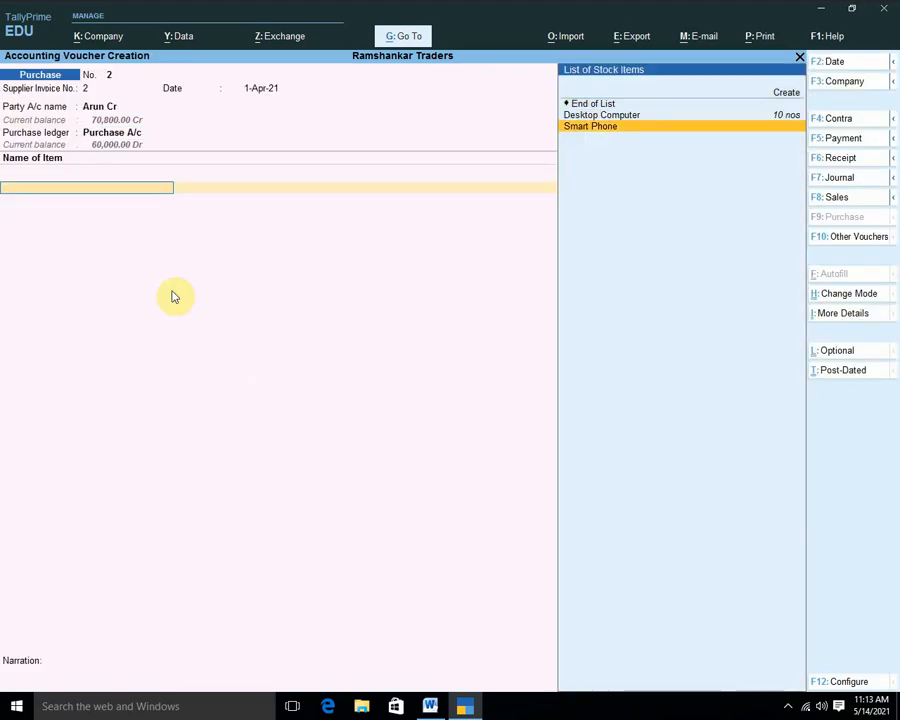
{"action": "key", "text": "Return"}
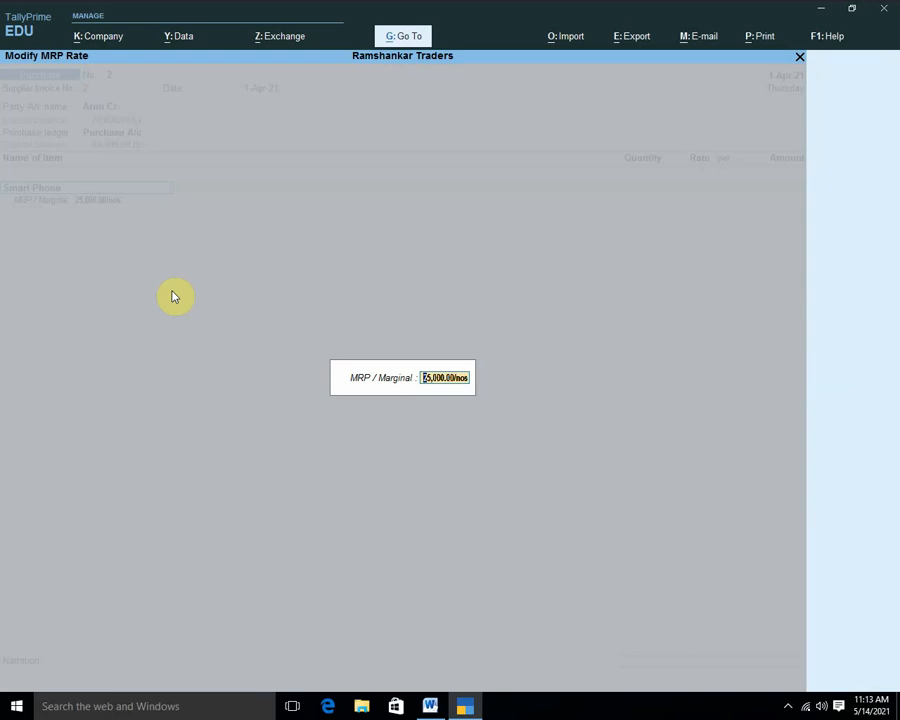
{"action": "key", "text": "Return"}
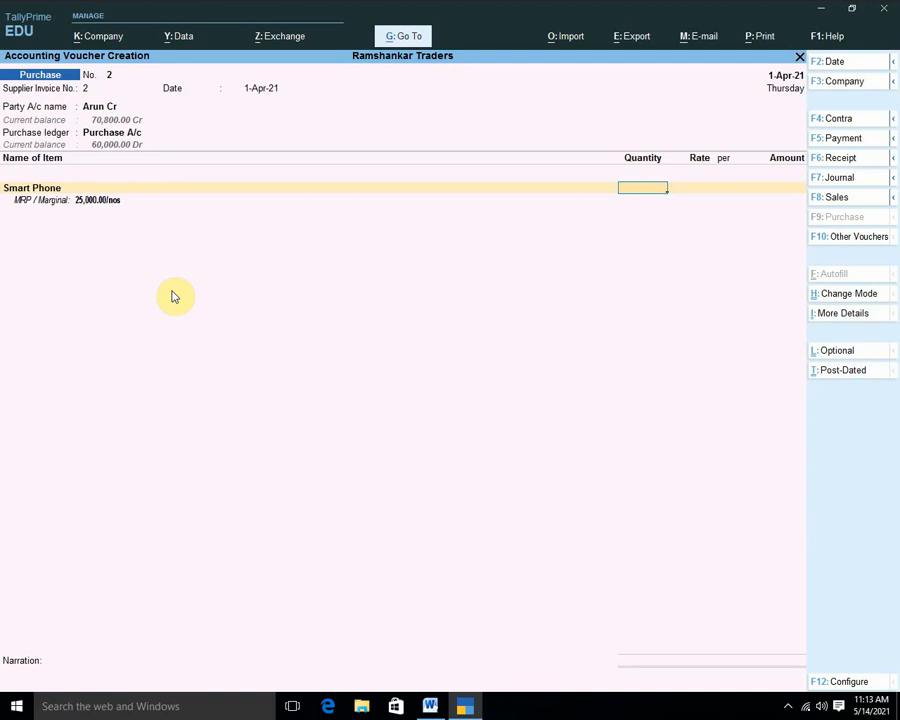
{"action": "type", "text": "5"}
{"action": "key", "text": "Return"}
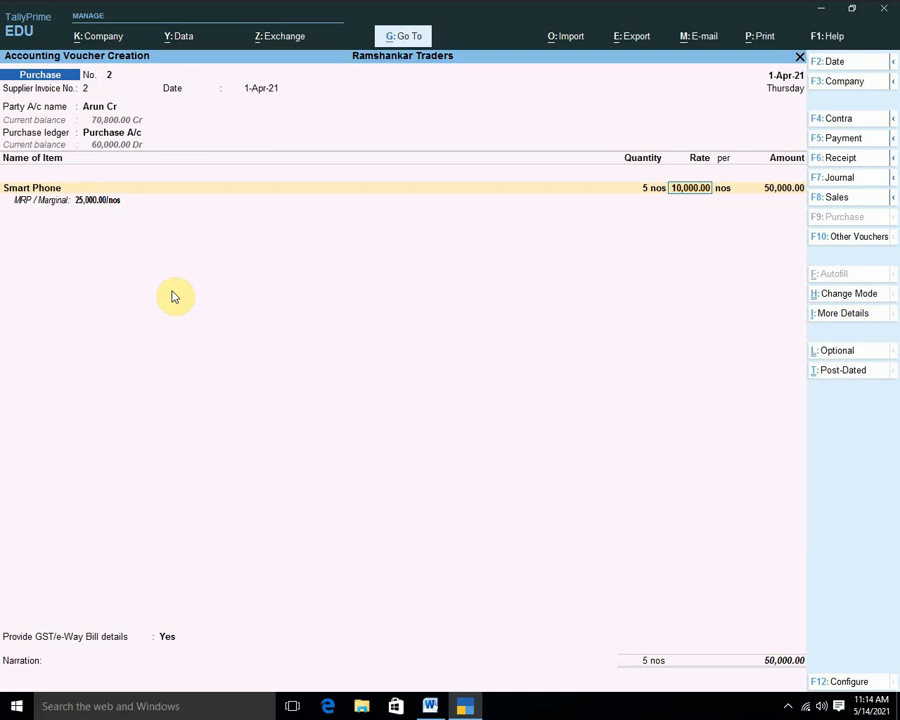
Accept the 10,000 rate for 50,000 and add Input CGST and Input SGST of 3,000 each.
{"action": "key", "text": "Return"}
{"action": "key", "text": "Return"}
{"action": "key", "text": "Return"}
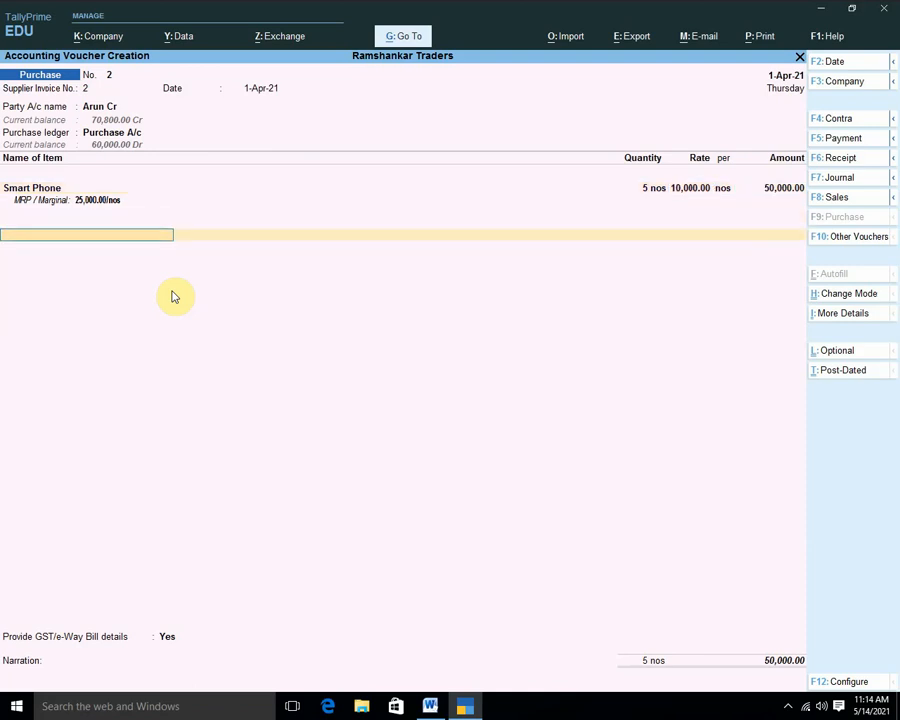
{"action": "key", "text": "Return"}
{"action": "key", "text": "Down"}
{"action": "key", "text": "Down"}
{"action": "key", "text": "Down"}
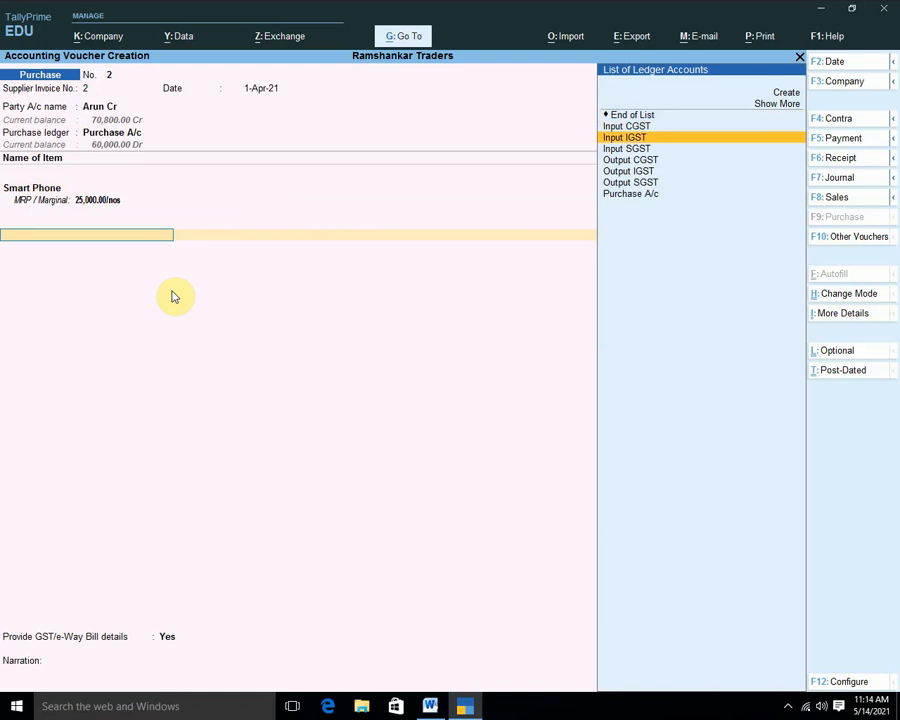
{"action": "key", "text": "Up"}
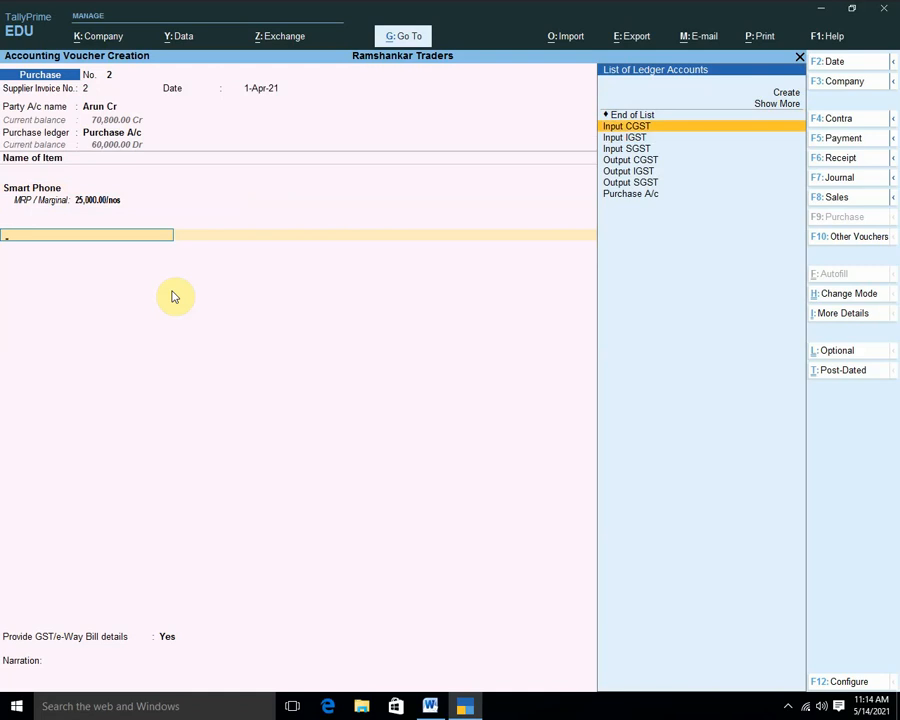
{"action": "key", "text": "Return"}
{"action": "key", "text": "Return"}
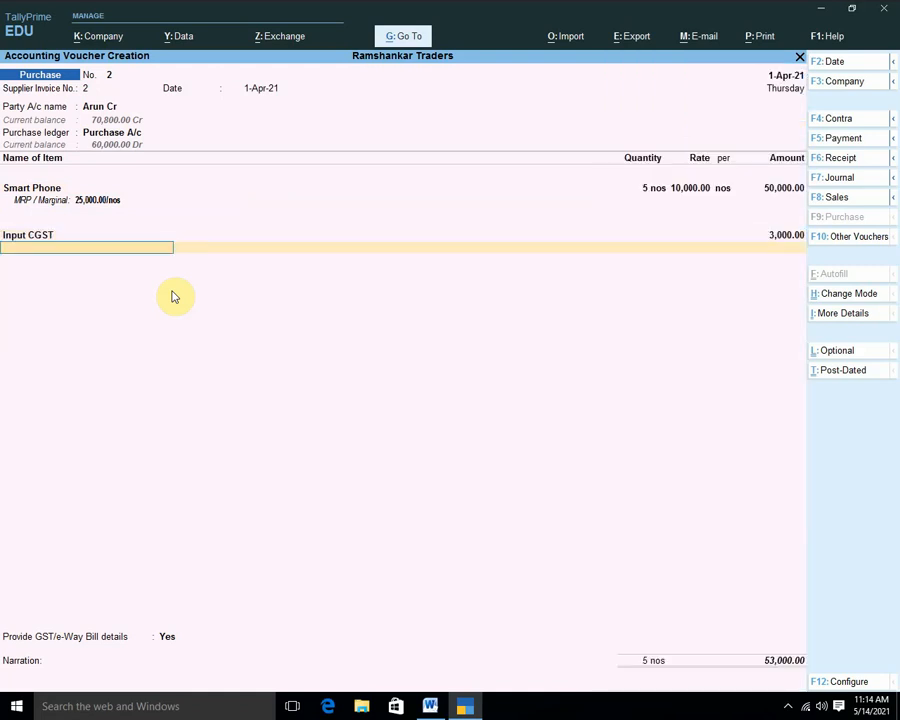
{"action": "key", "text": "Down"}
{"action": "key", "text": "Down"}
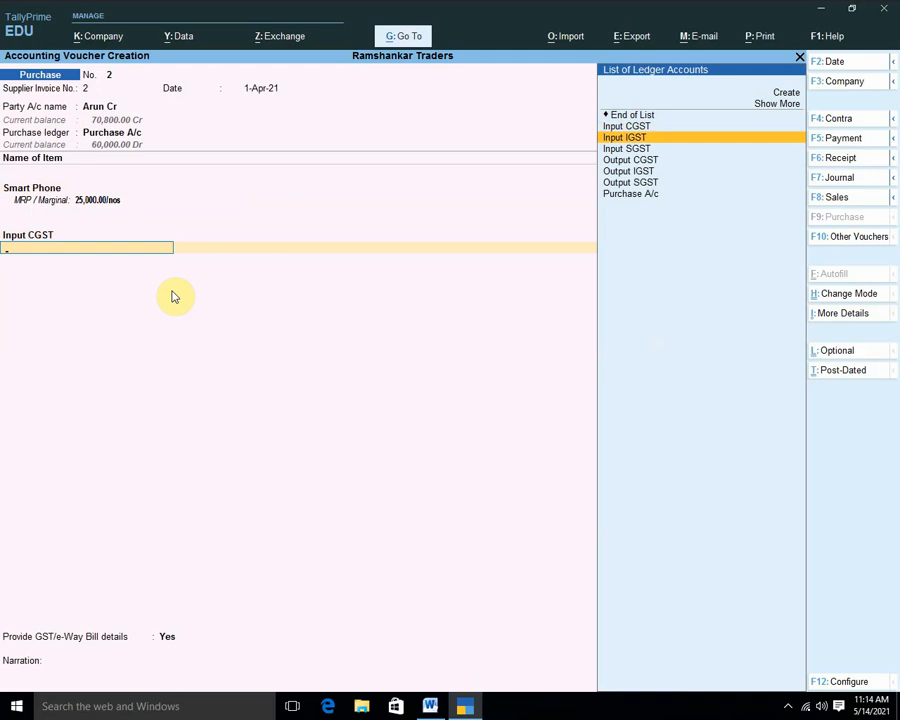
{"action": "key", "text": "Down"}
{"action": "key", "text": "Return"}
Skip e-Way Bill details and narration, and save the 56,000 purchase voucher.
{"action": "key", "text": "Return"}
{"action": "key", "text": "Return"}
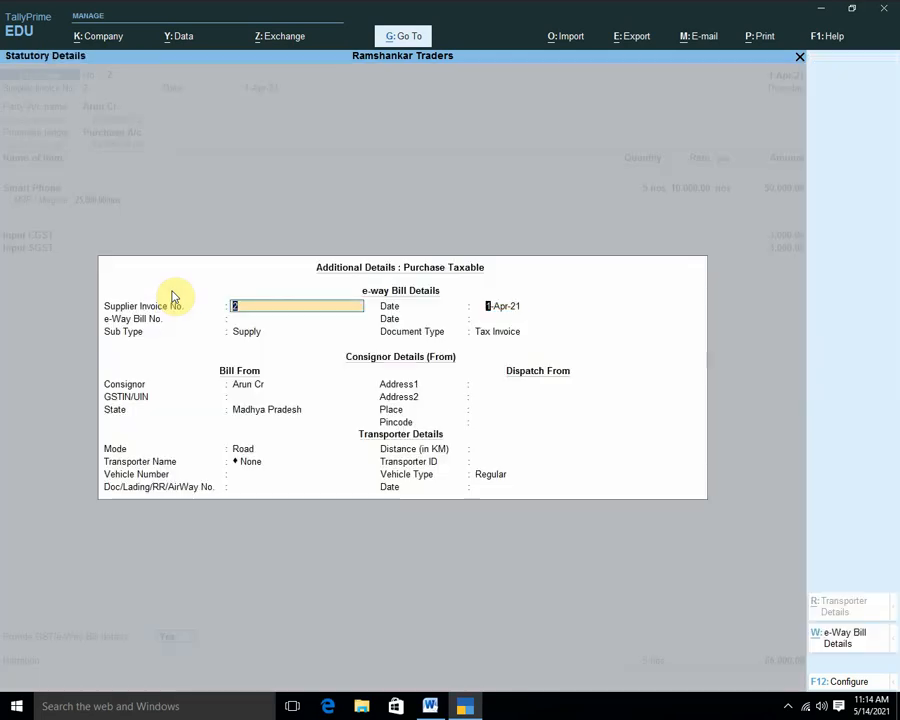
{"action": "key", "text": "Return"}
{"action": "key", "text": "Return"}
{"action": "key", "text": "Return"}
{"action": "key", "text": "Return"}
{"action": "key", "text": "Return"}
{"action": "key", "text": "Return"}
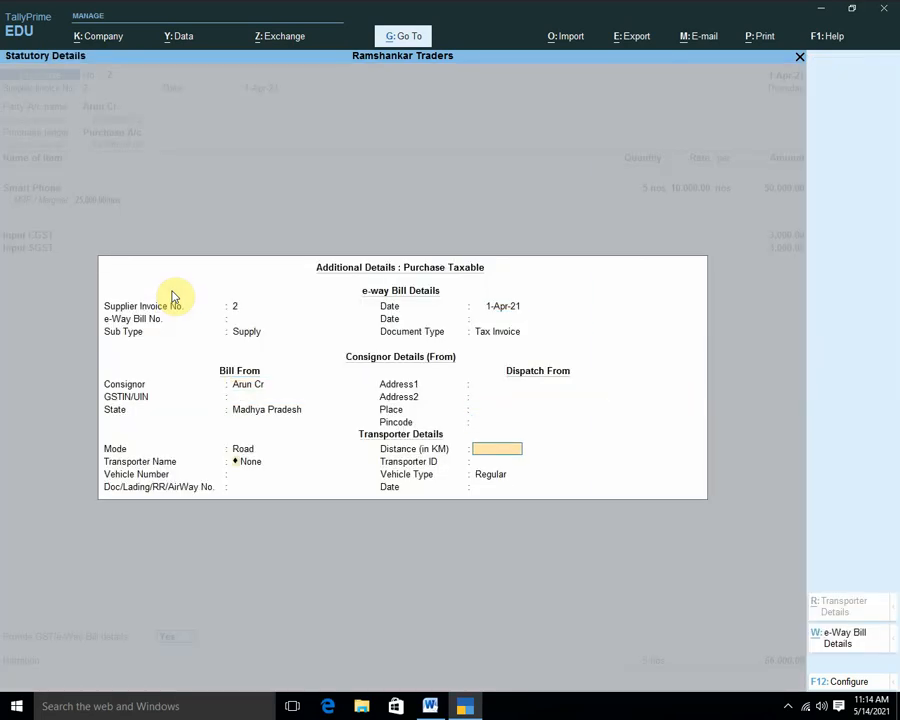
{"action": "key", "text": "Return"}
{"action": "key", "text": "Return"}
{"action": "key", "text": "Return"}
{"action": "key", "text": "Return"}
{"action": "key", "text": "Return"}
{"action": "key", "text": "Return"}
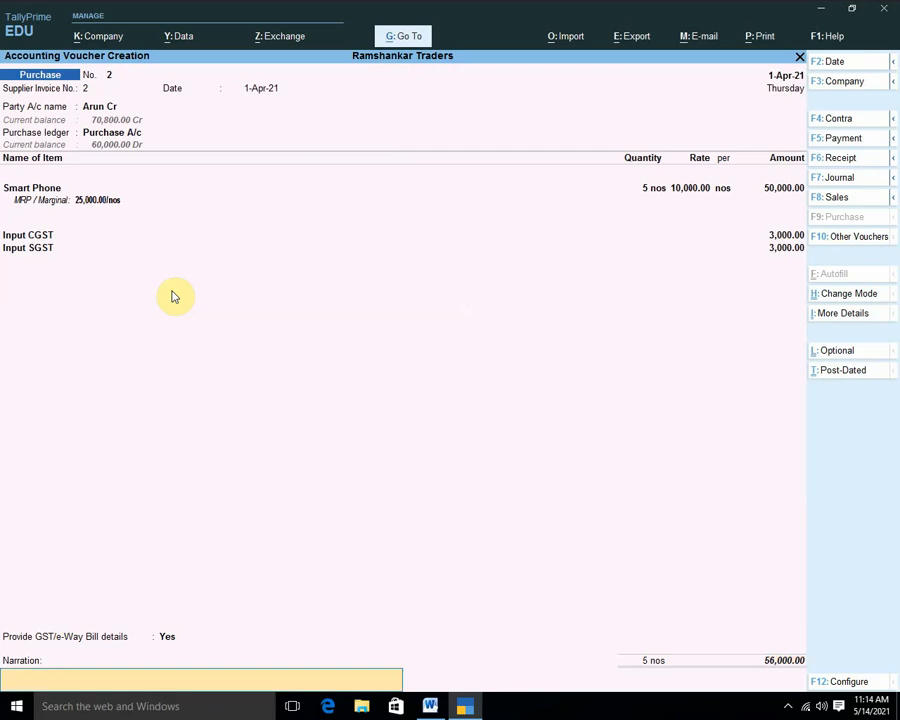
{"action": "key", "text": "Return"}
{"action": "key", "text": "y"}
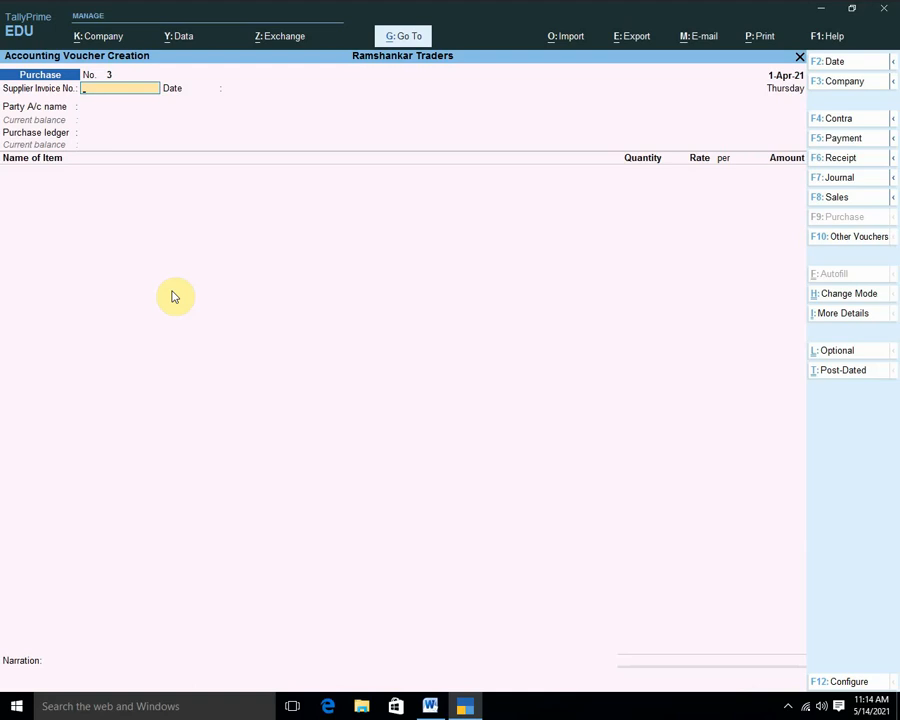
Start a cash sales voucher for 2 Smart Phones at 20,000 each through Sales A/c.
{"action": "key", "text": "F8"}
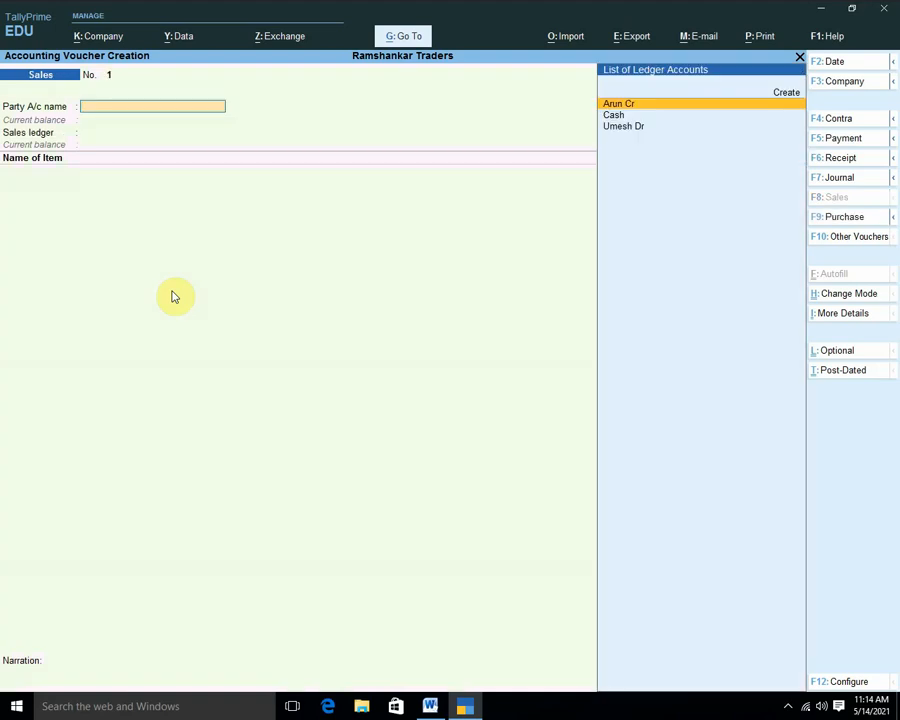
{"action": "key", "text": "Down"}
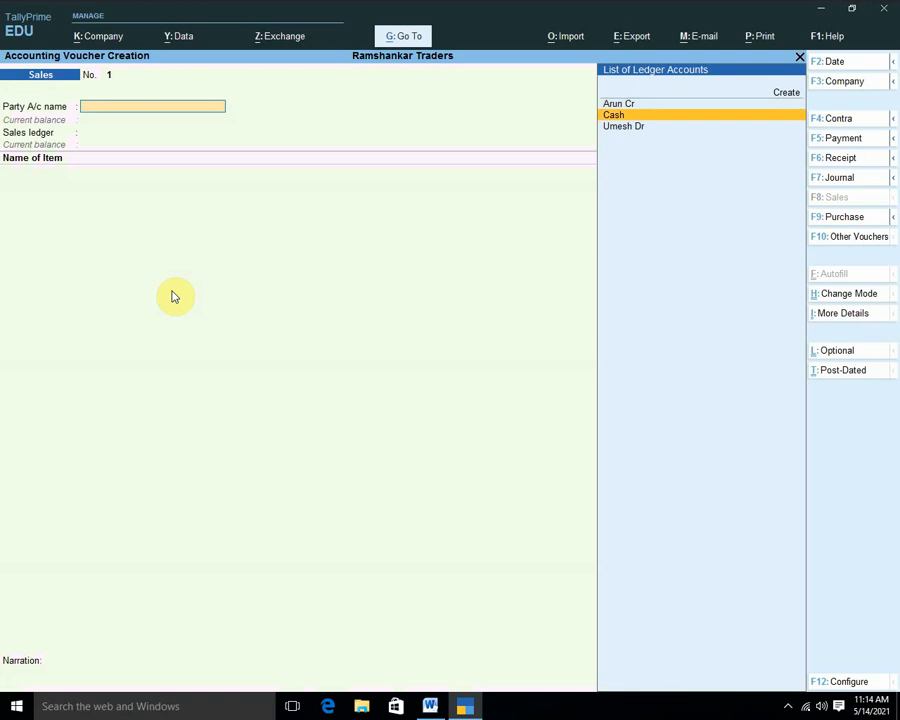
{"action": "key", "text": "Return"}
{"action": "key", "text": "Return"}
{"action": "key", "text": "Return"}
{"action": "key", "text": "Return"}
{"action": "key", "text": "Return"}
{"action": "key", "text": "Return"}
{"action": "key", "text": "Return"}
{"action": "key", "text": "Return"}
{"action": "key", "text": "Return"}
{"action": "key", "text": "Return"}
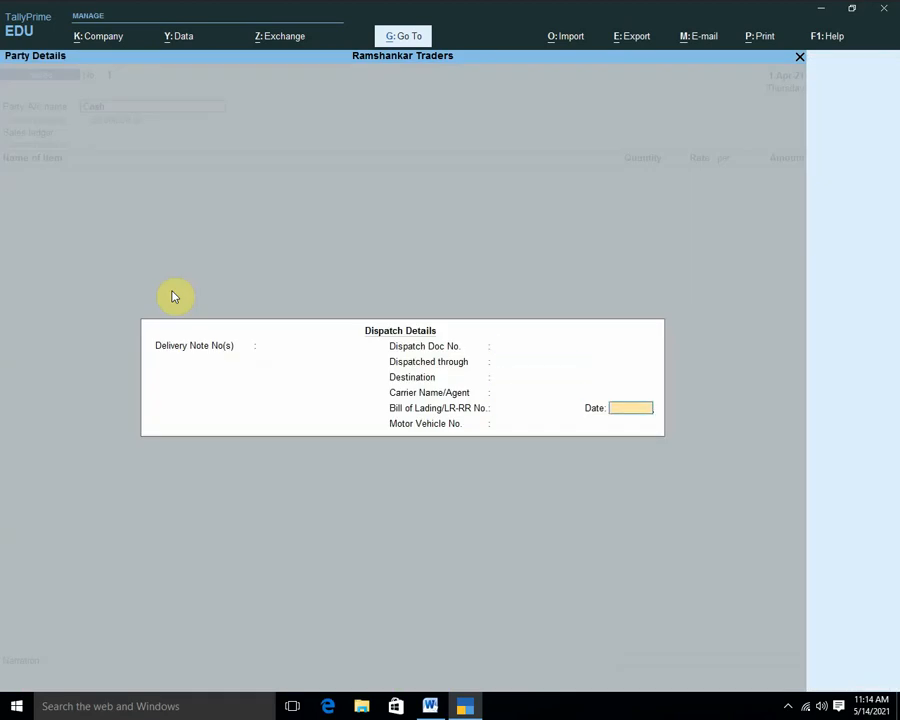
{"action": "key", "text": "Return"}
{"action": "key", "text": "Return"}
{"action": "key", "text": "Return"}
{"action": "key", "text": "Return"}
{"action": "key", "text": "Return"}
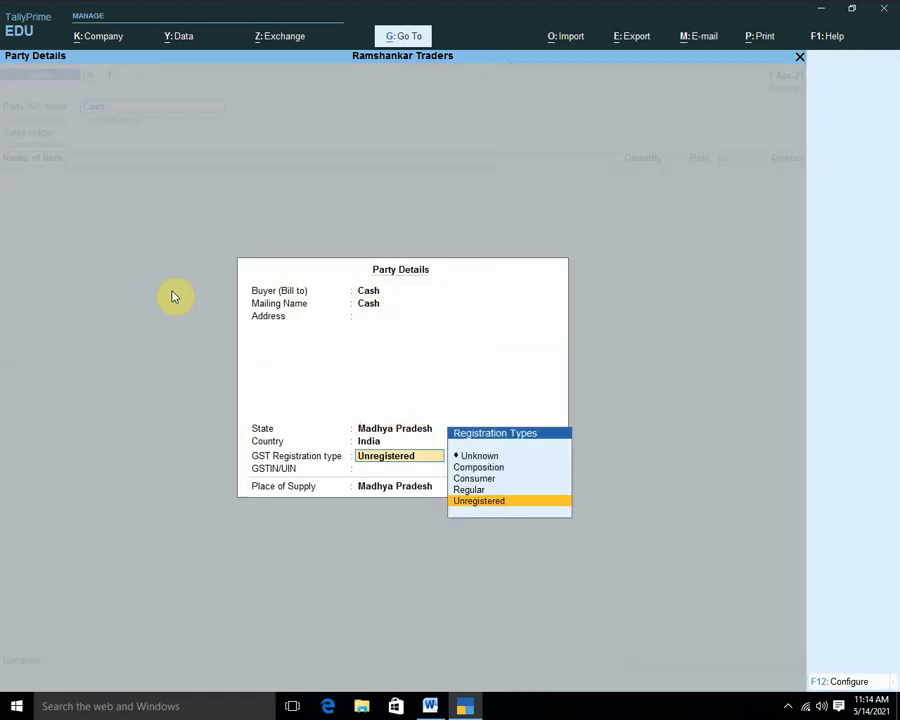
{"action": "key", "text": "Return"}
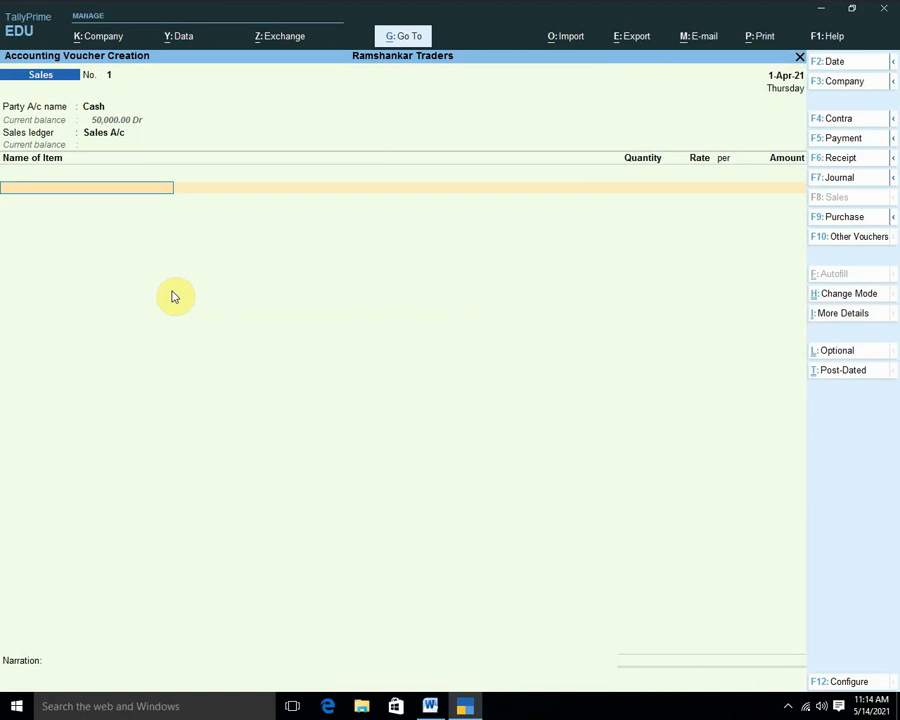
{"action": "key", "text": "Down"}
{"action": "key", "text": "Down"}
{"action": "key", "text": "Return"}
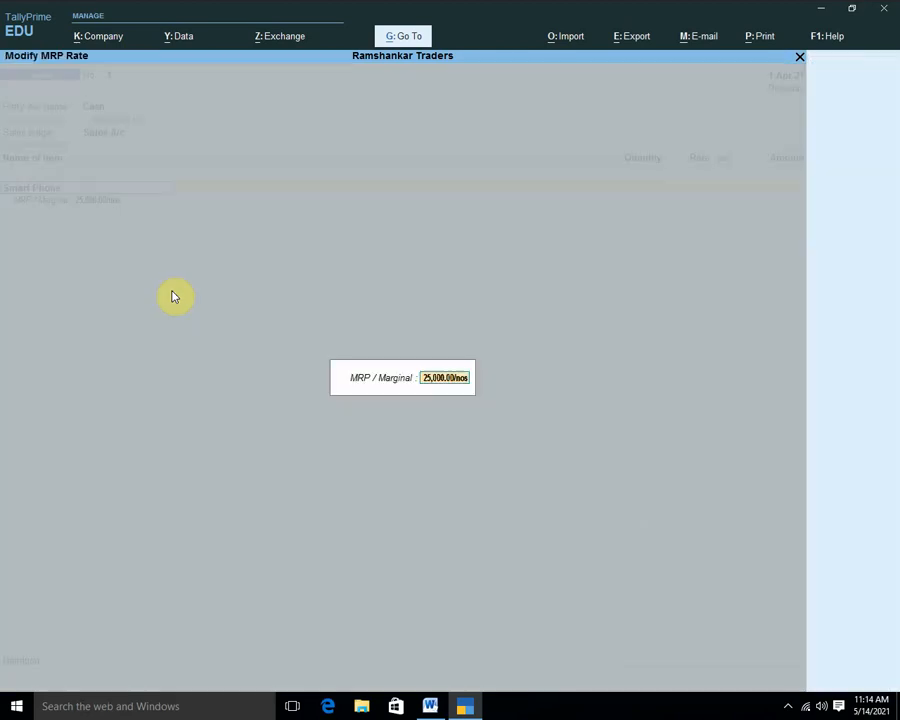
{"action": "key", "text": "Return"}
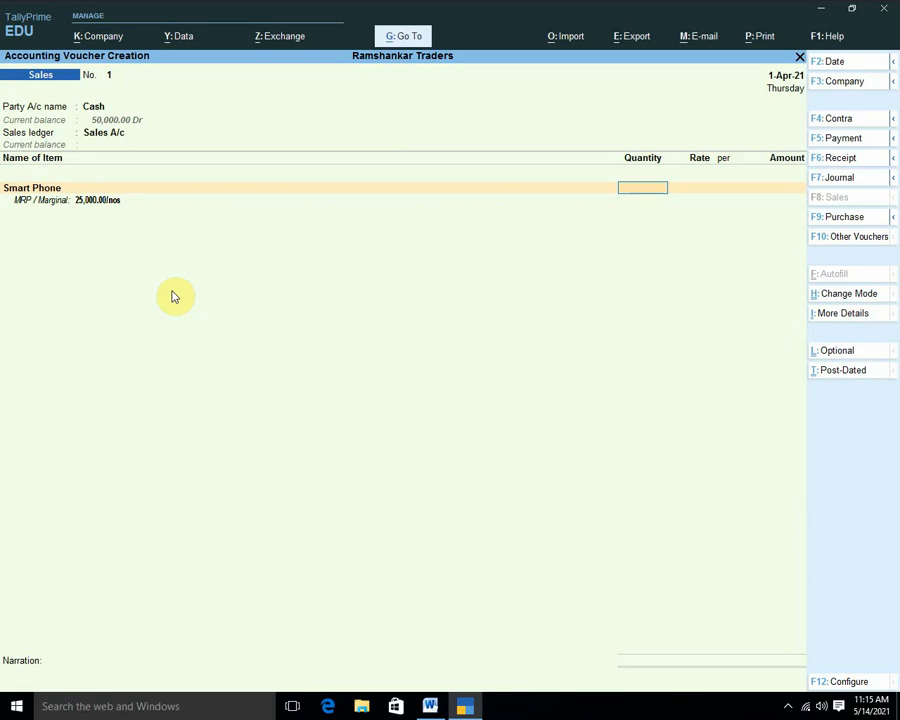
{"action": "type", "text": "2"}
{"action": "key", "text": "Return"}
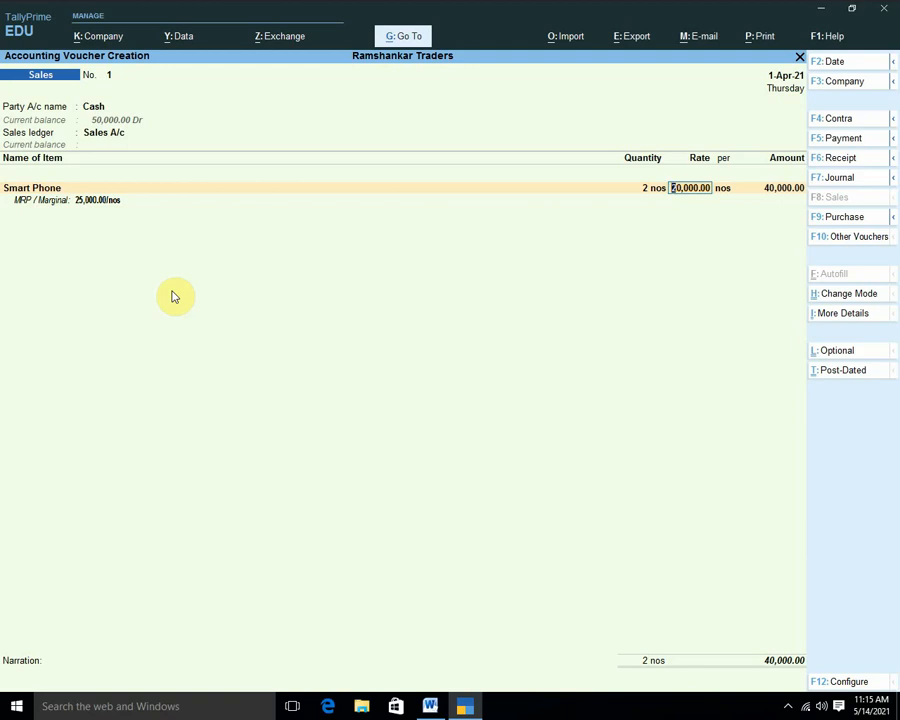
{"action": "key", "text": "Return"}
{"action": "key", "text": "Return"}
{"action": "key", "text": "Return"}
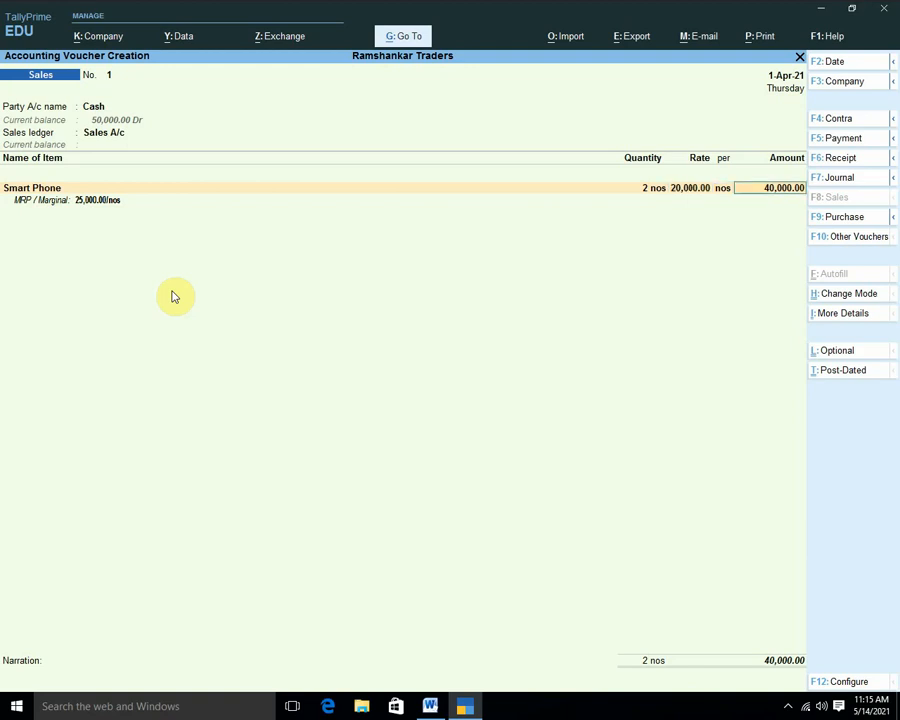
Add Output CGST and Output SGST of 2,400 each to the sale.
{"action": "key", "text": "Return"}
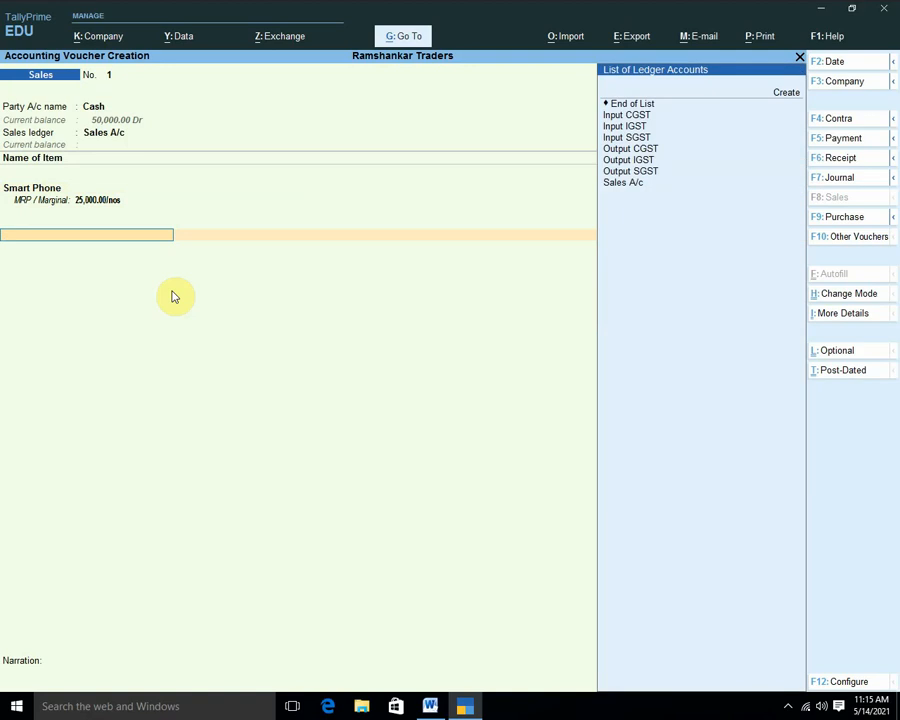
{"action": "key", "text": "Down"}
{"action": "key", "text": "Down"}
{"action": "key", "text": "Down"}
{"action": "key", "text": "Down"}
{"action": "key", "text": "Down"}
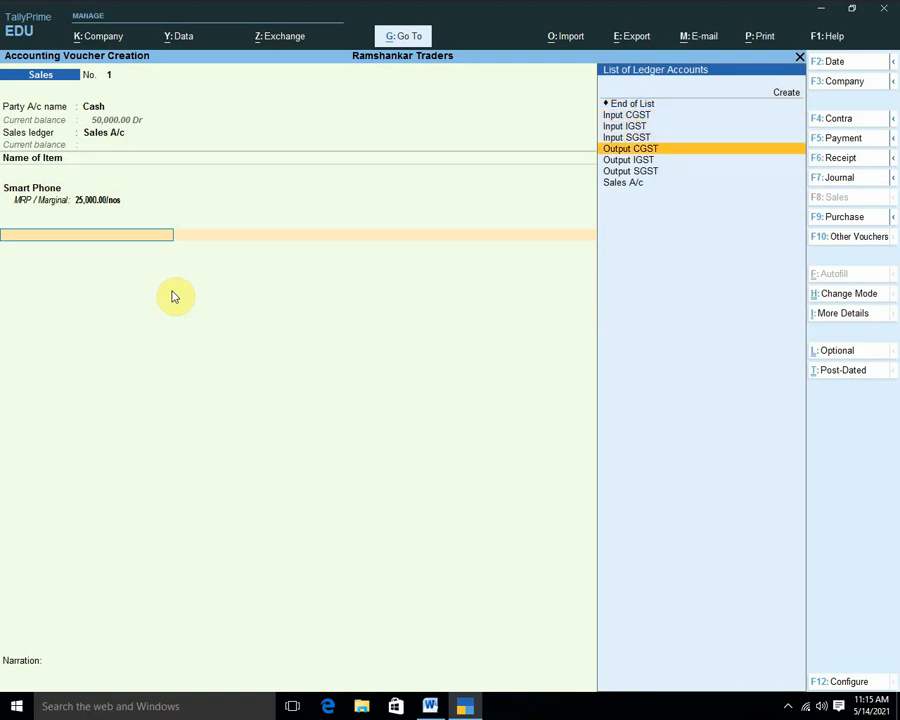
{"action": "key", "text": "Return"}
{"action": "key", "text": "Return"}
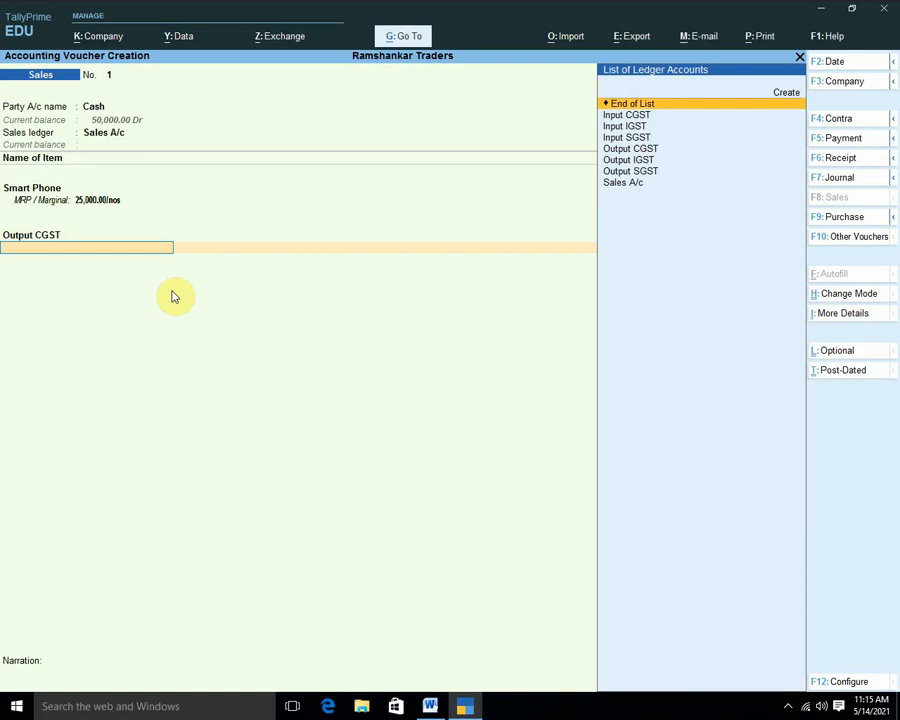
{"action": "key", "text": "Down"}
{"action": "key", "text": "Down"}
{"action": "key", "text": "Down"}
{"action": "key", "text": "Down"}
{"action": "key", "text": "Down"}
{"action": "key", "text": "Down"}
{"action": "key", "text": "Return"}
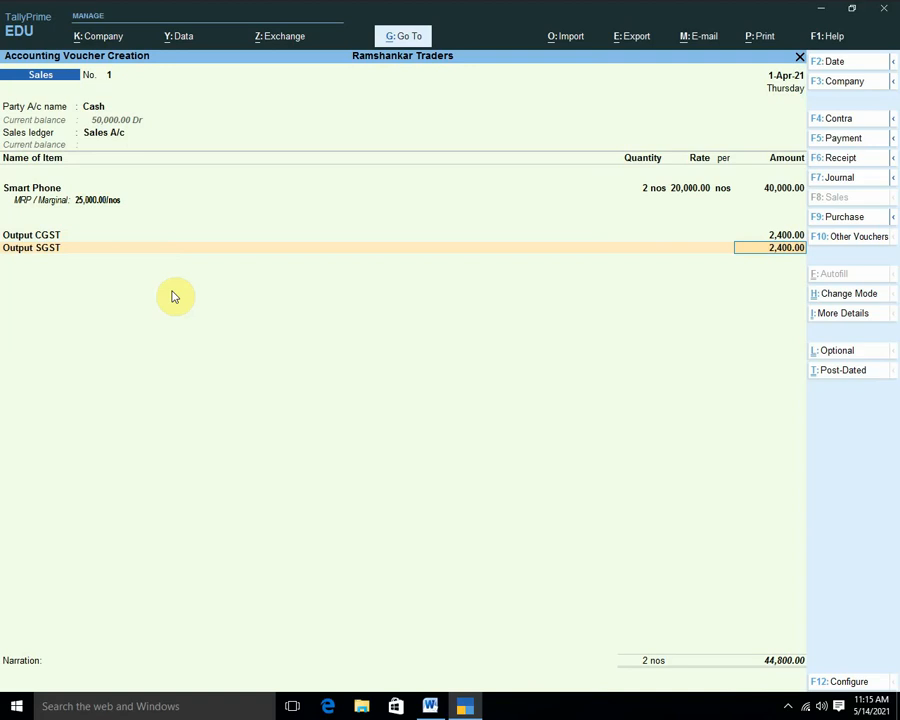
{"action": "key", "text": "Return"}
{"action": "key", "text": "Return"}
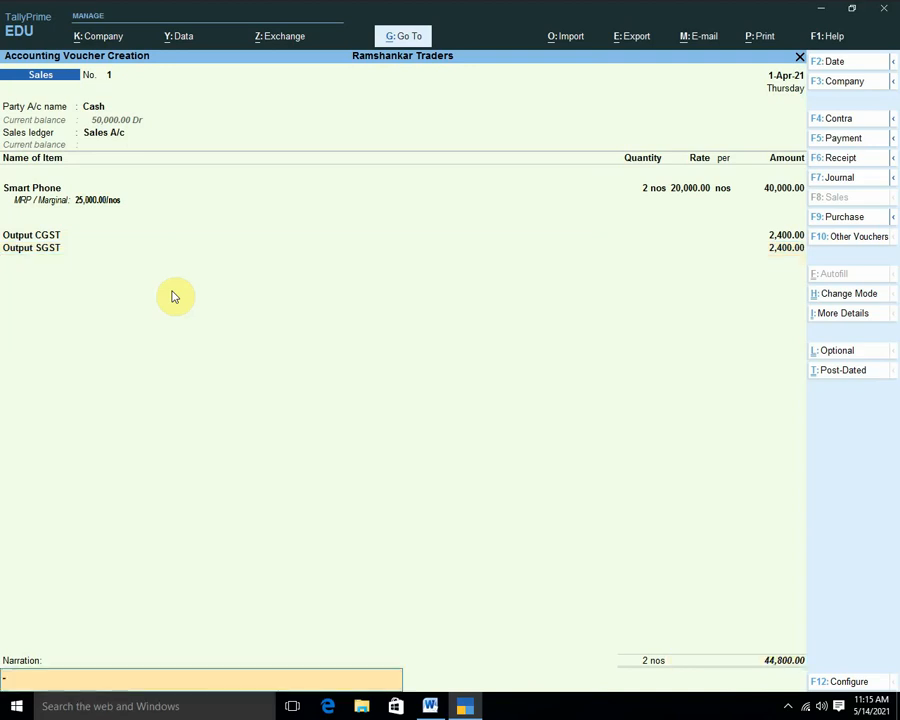
{"action": "key", "text": "Return"}
{"action": "key", "text": "Return"}
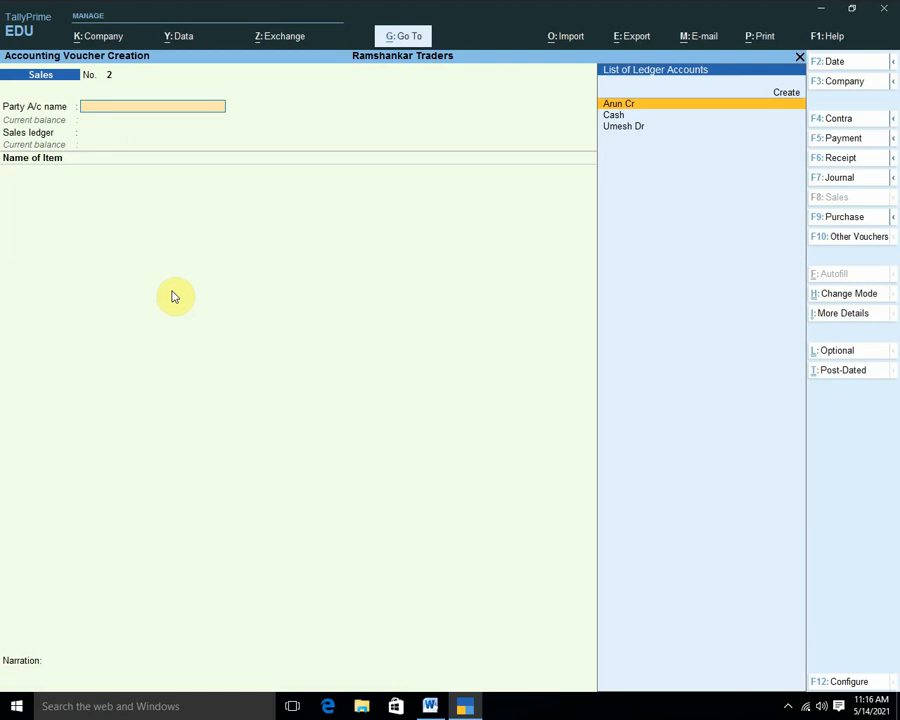
Leave the blank voucher and open the cash Smart Phone sales voucher from the Day Book.
{"action": "key", "text": "Escape"}
{"action": "key", "text": "Return"}
{"action": "key", "text": "Up"}
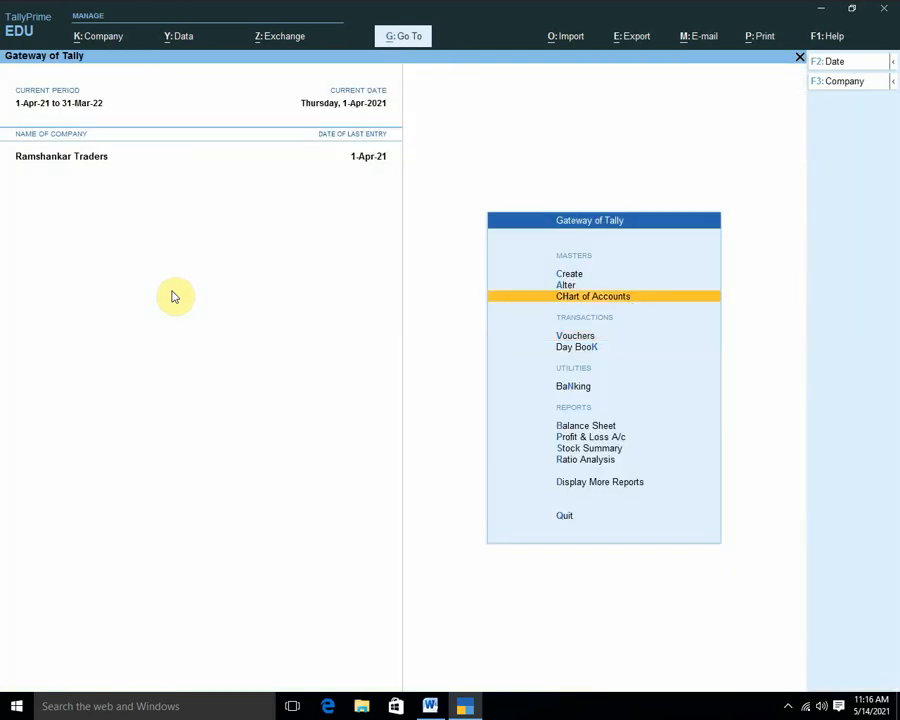
{"action": "key", "text": "Down"}
{"action": "key", "text": "Down"}
{"action": "key", "text": "Return"}
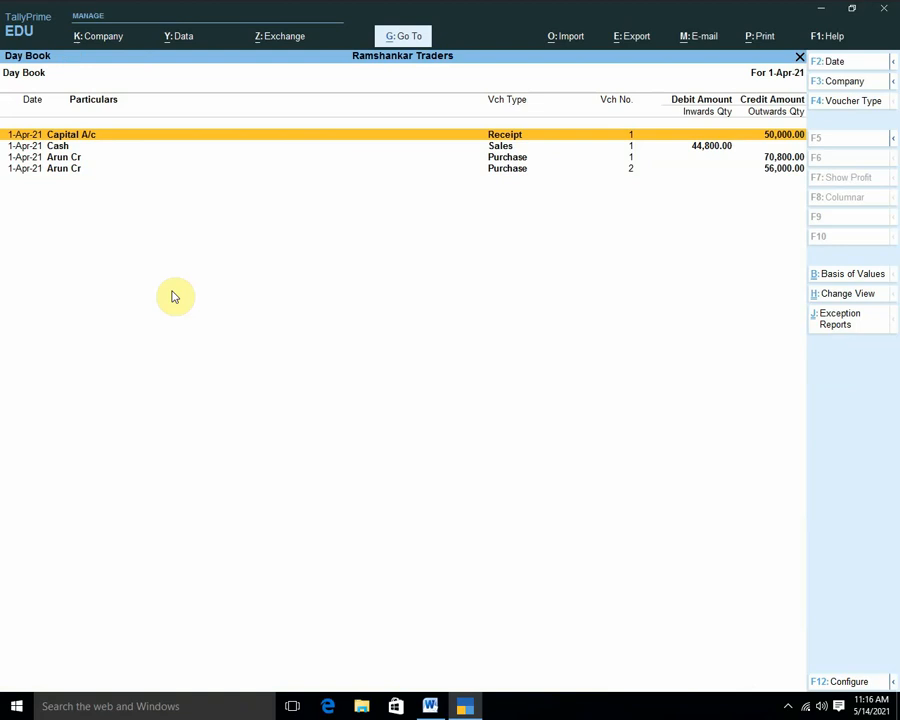
{"action": "key", "text": "Down"}
{"action": "key", "text": "Return"}
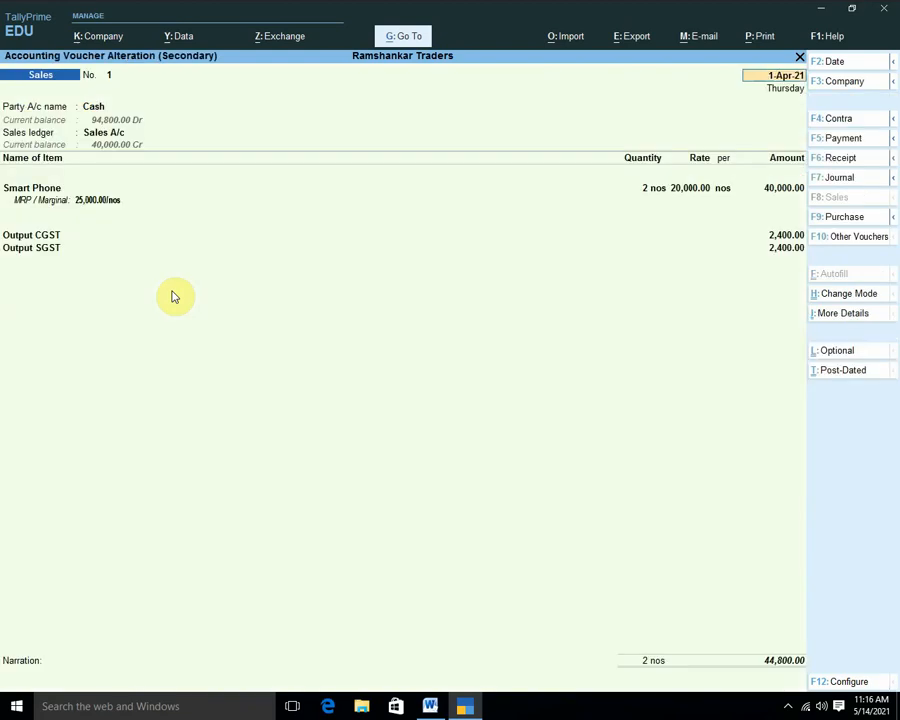
Print the current voucher as a Tax Invoice to a PDF file.
{"action": "key", "text": "alt"}
{"action": "key", "text": "alt+p"}
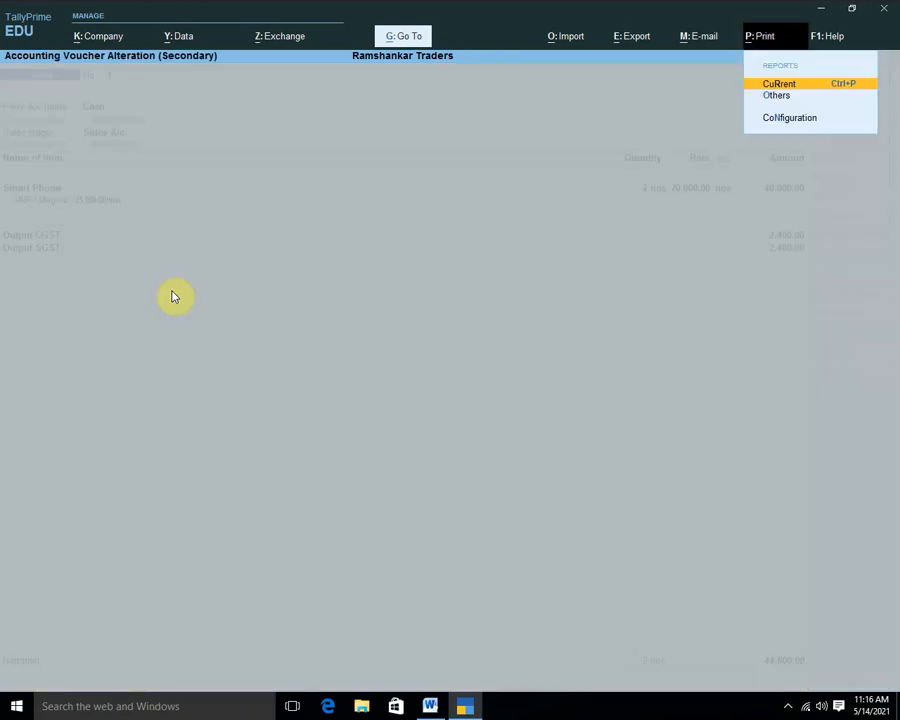
{"action": "key", "text": "Return"}
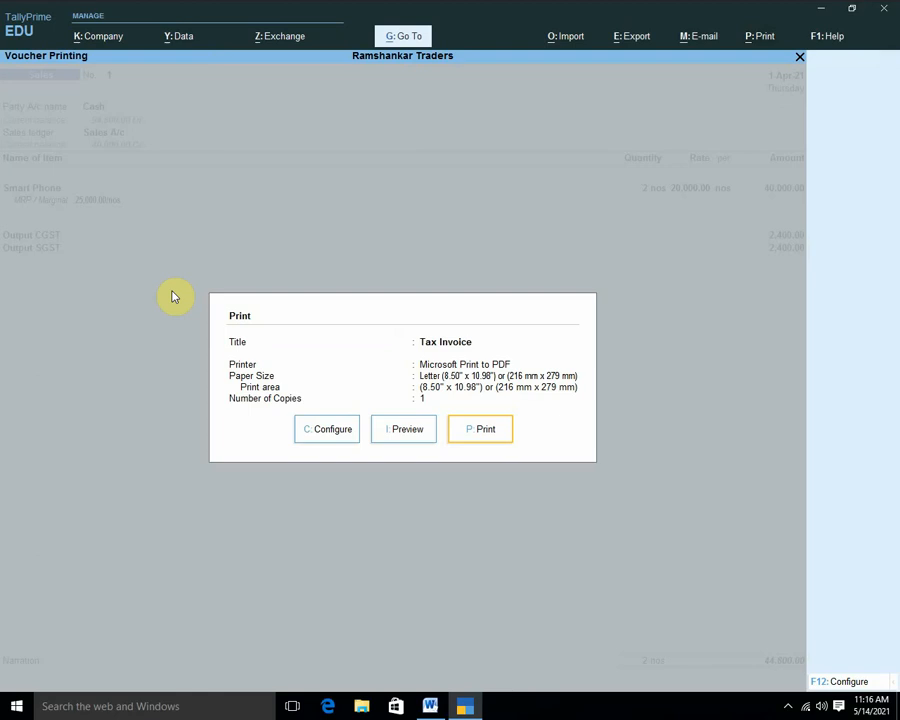
{"action": "key", "text": "p"}
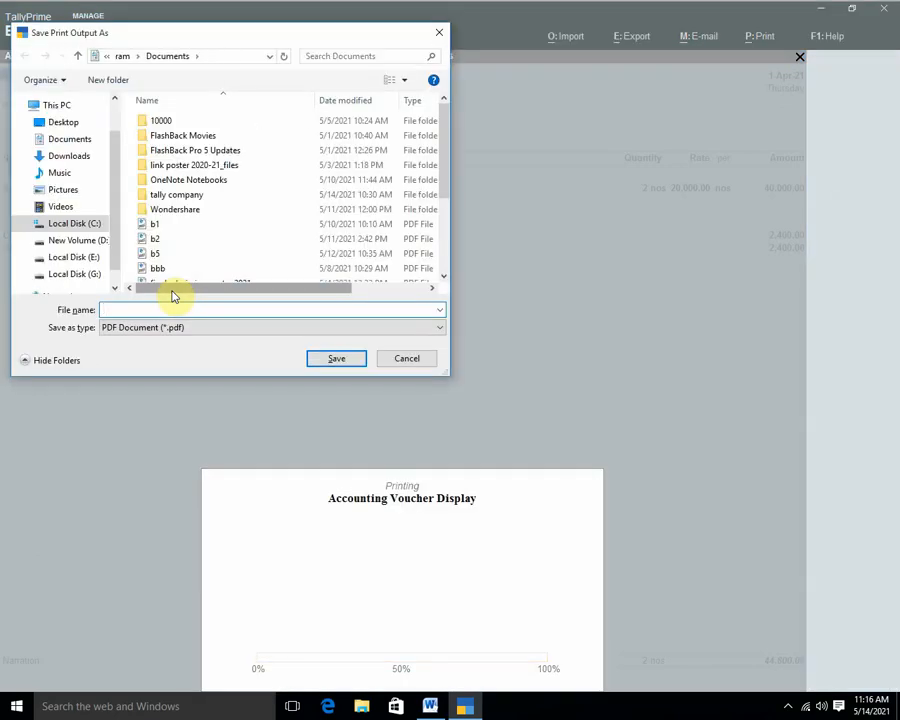
{"action": "type", "text": "a1"}
{"action": "key", "text": "Return"}
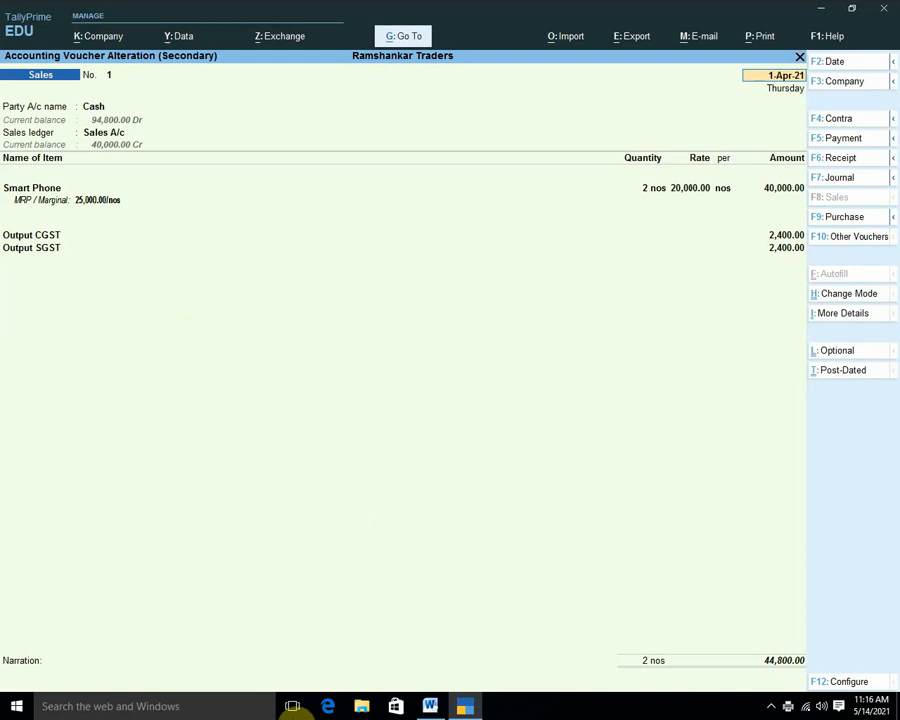
Launch File Explorer, go to Documents and open p1.pdf.
{"action": "left_click", "coordinate": [361, 708]}
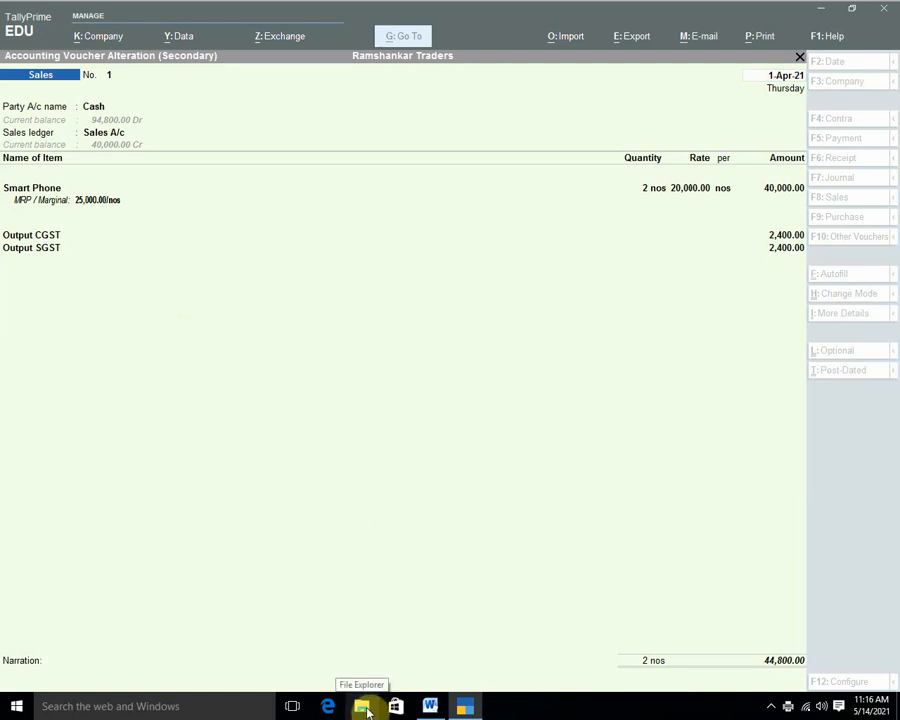
{"action": "left_click", "coordinate": [366, 711]}
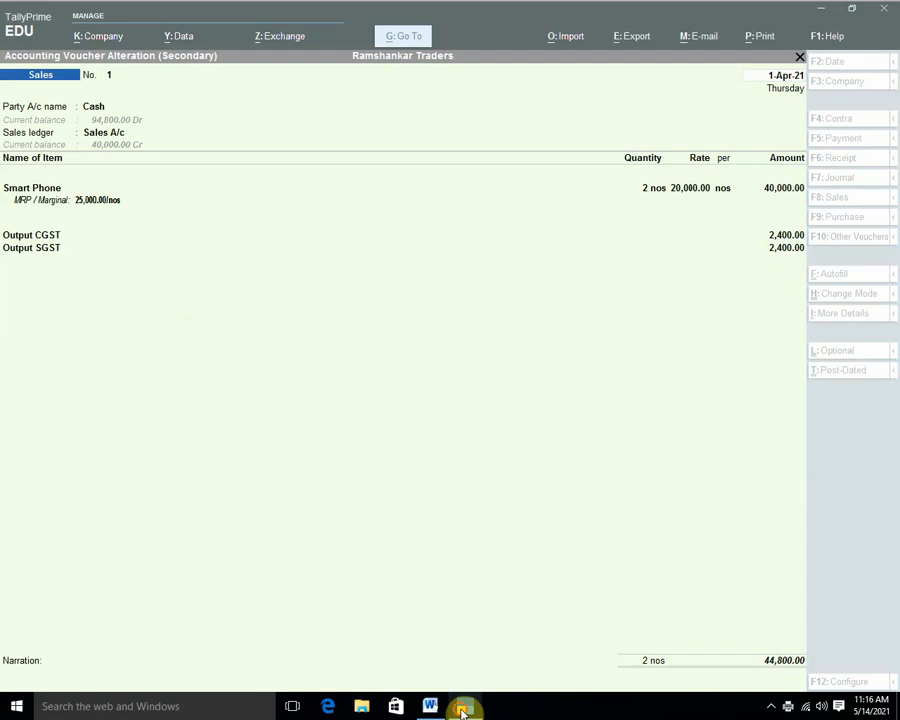
{"action": "left_click", "coordinate": [362, 706]}
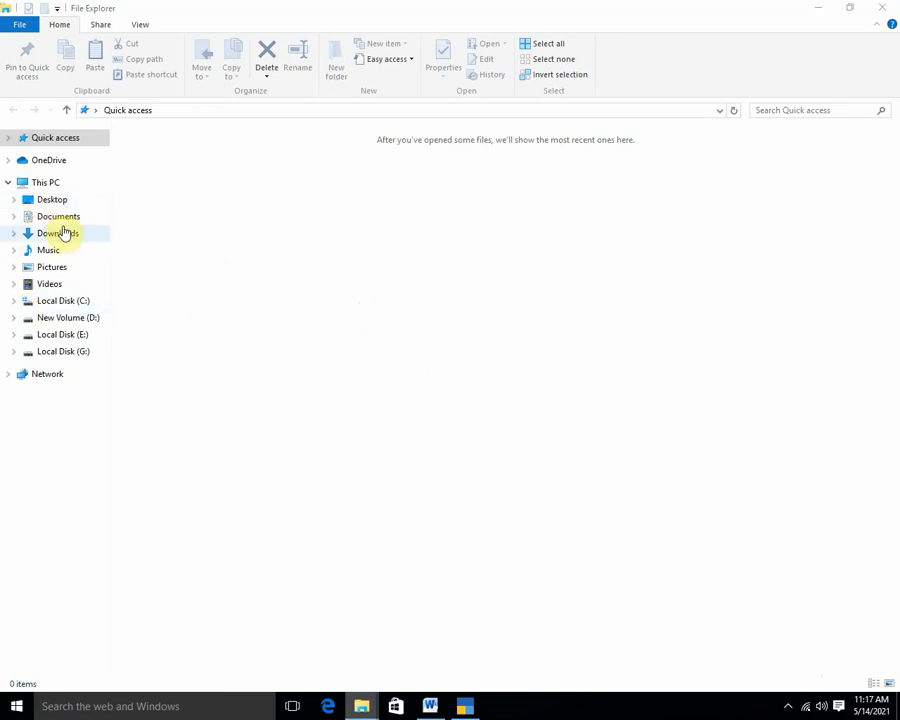
{"action": "left_click", "coordinate": [60, 218]}
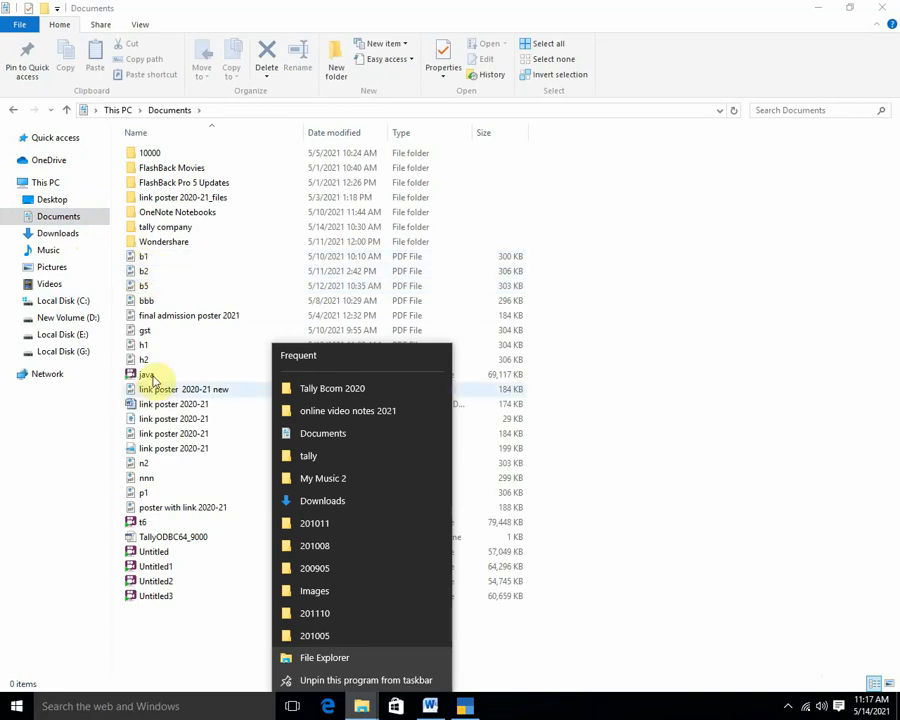
{"action": "left_click", "coordinate": [138, 495]}
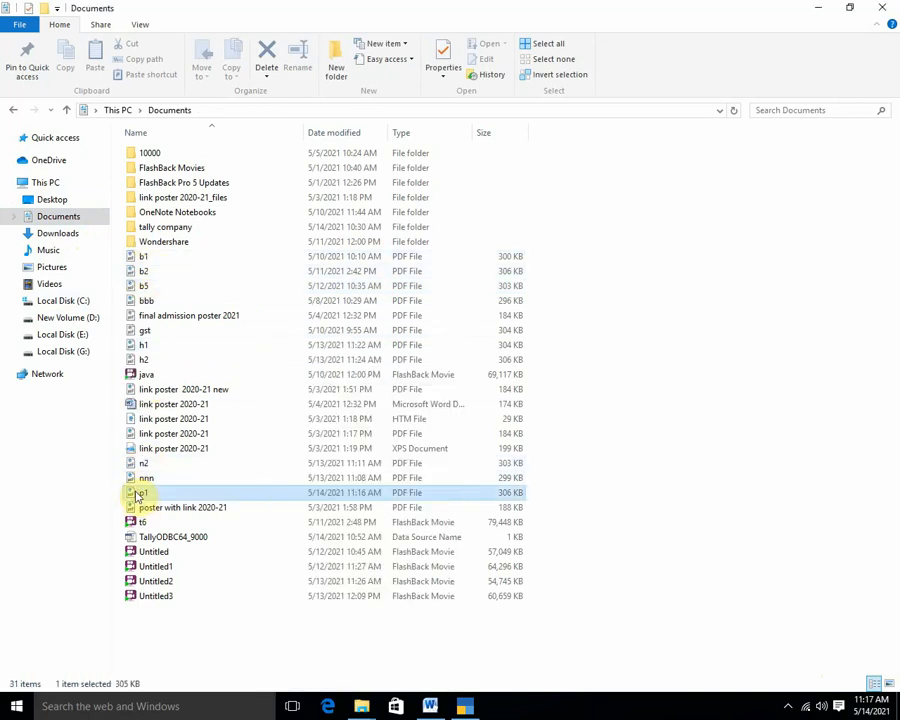
{"action": "double_click", "coordinate": [334, 389]}
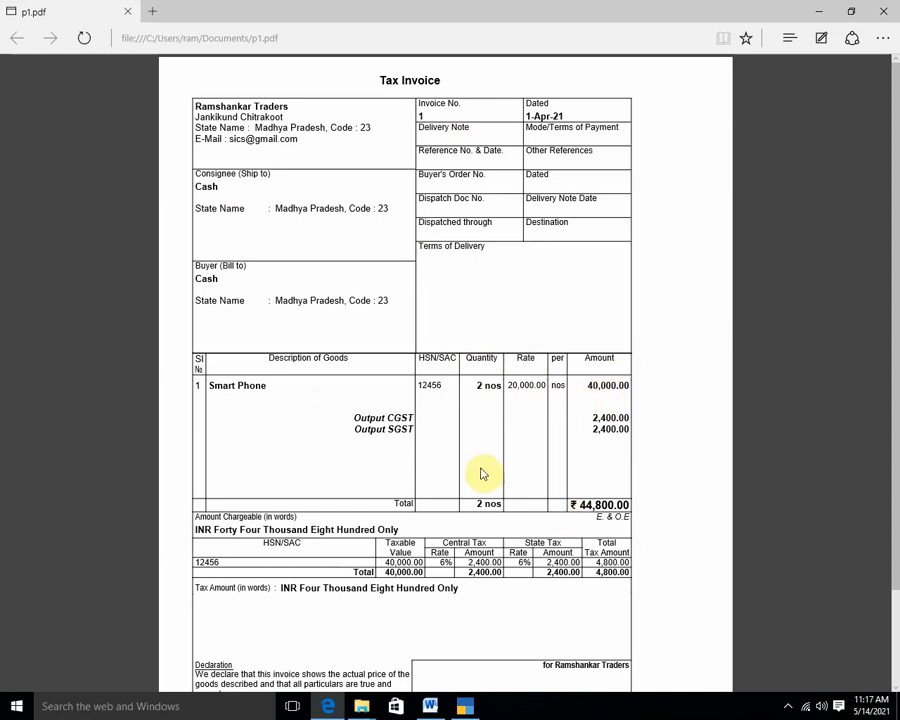
Scroll to the invoice footer showing the 44,800 total and back up to the header.
{"action": "scroll", "coordinate": [430, 495], "scroll_direction": "down", "scroll_amount": 2}
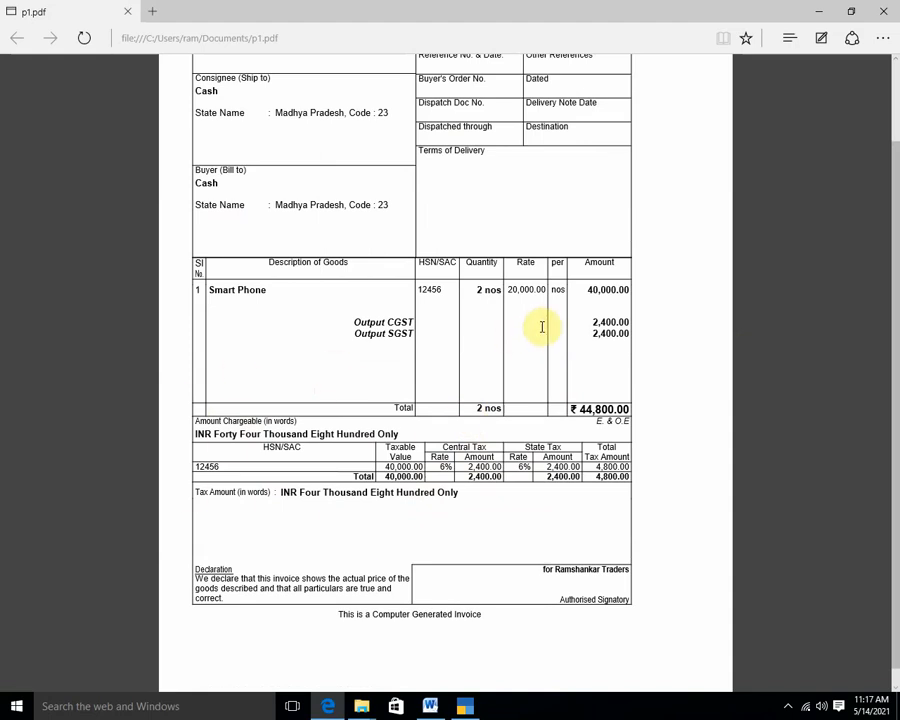
{"action": "scroll", "coordinate": [540, 325], "scroll_direction": "up", "scroll_amount": 2}
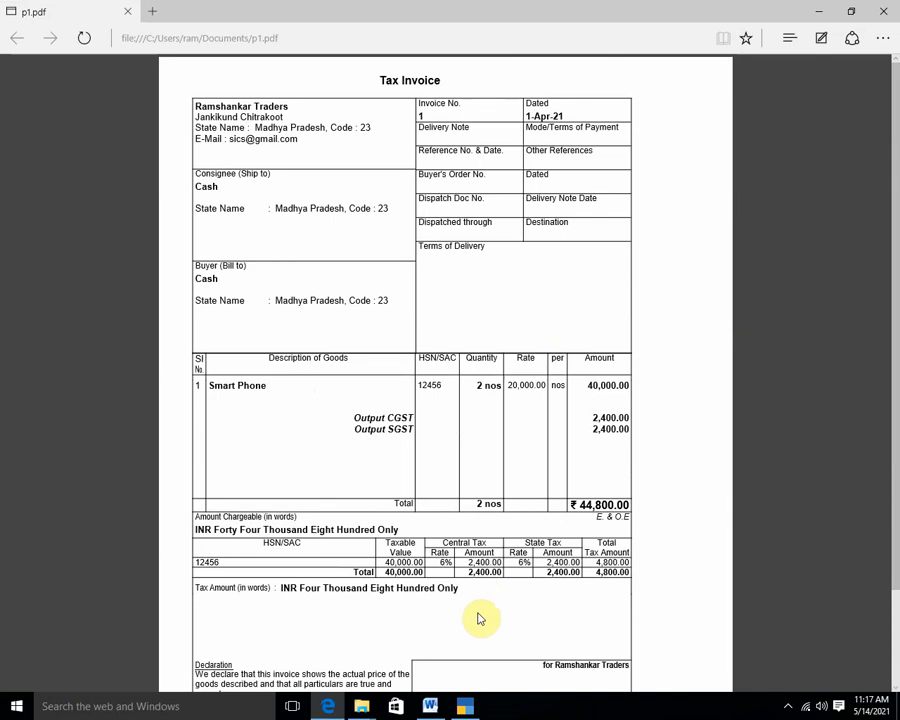
Re-accept sales voucher No. 1 unchanged and start a new voucher entry.
{"action": "left_click", "coordinate": [465, 706]}
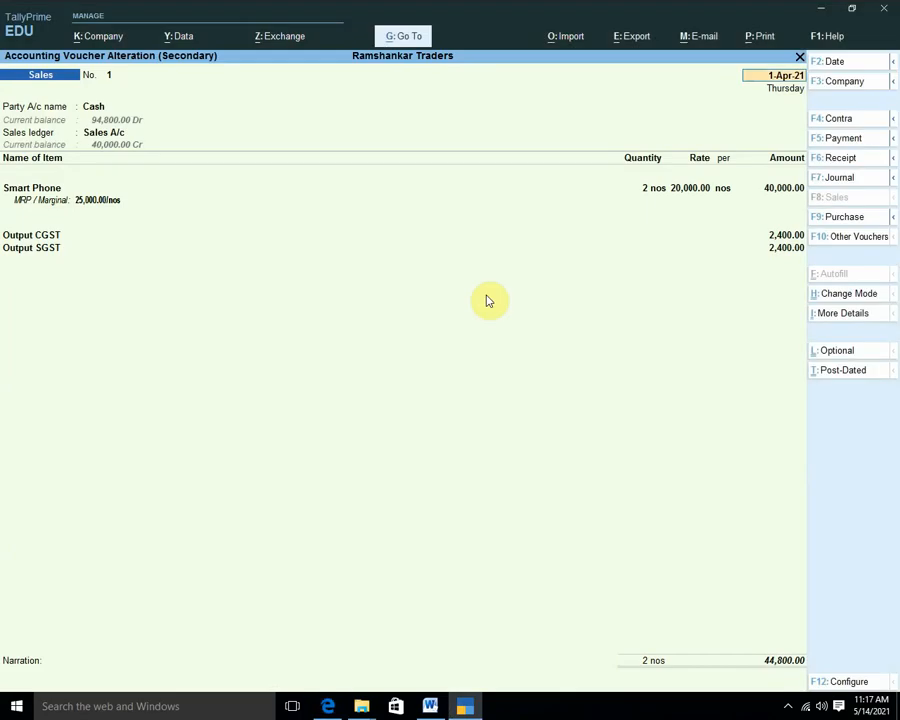
{"action": "key", "text": "Return"}
{"action": "key", "text": "Return"}
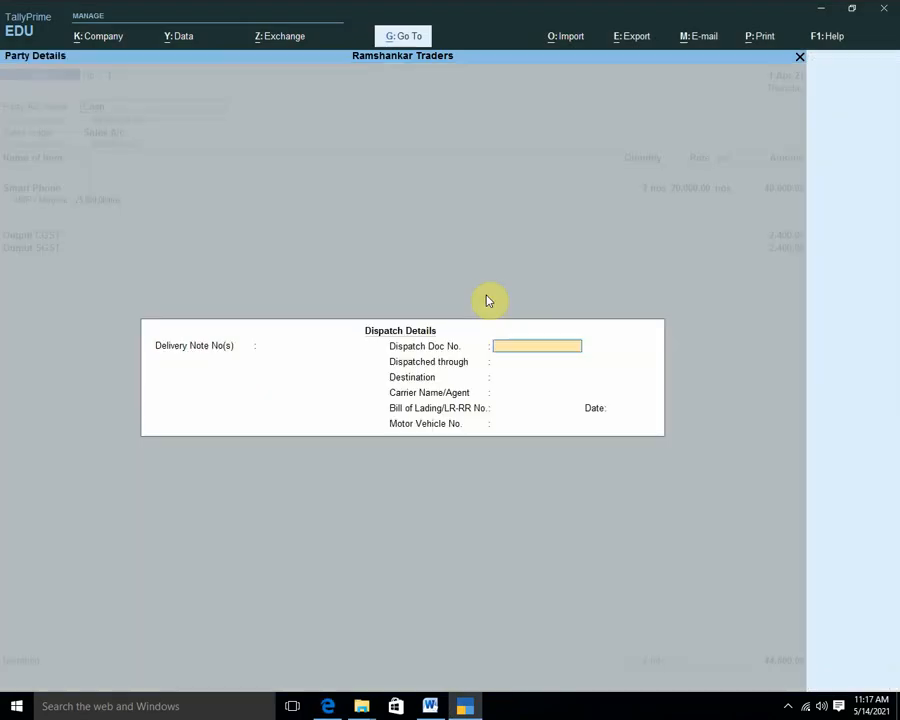
{"action": "key", "text": "Return"}
{"action": "key", "text": "Return"}
{"action": "key", "text": "Return"}
{"action": "key", "text": "Return"}
{"action": "key", "text": "Return"}
{"action": "key", "text": "Return"}
{"action": "key", "text": "Return"}
{"action": "key", "text": "Return"}
{"action": "key", "text": "Return"}
{"action": "key", "text": "Return"}
{"action": "key", "text": "Return"}
{"action": "key", "text": "Return"}
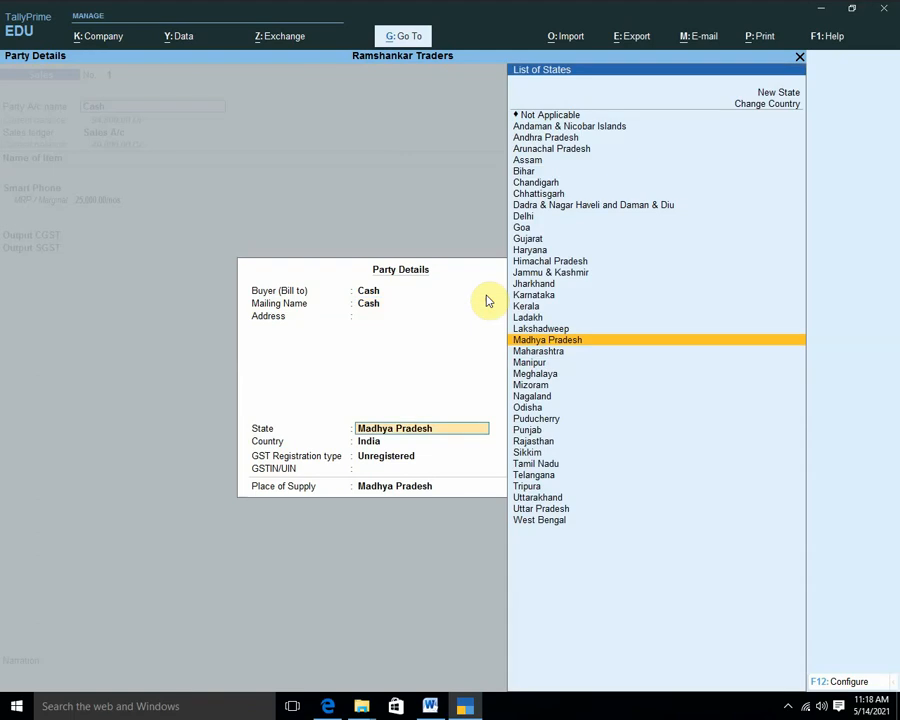
{"action": "key", "text": "Return"}
{"action": "key", "text": "Return"}
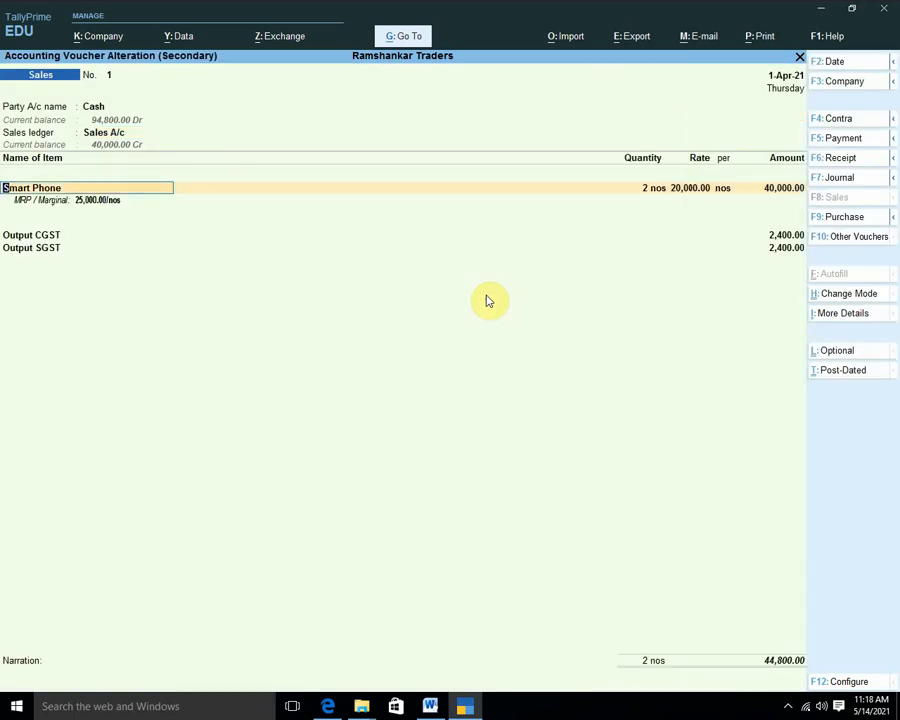
{"action": "key", "text": "alt"}
{"action": "key", "text": "Return"}
{"action": "key", "text": "Return"}
{"action": "key", "text": "Return"}
{"action": "key", "text": "Return"}
{"action": "key", "text": "Return"}
{"action": "key", "text": "Return"}
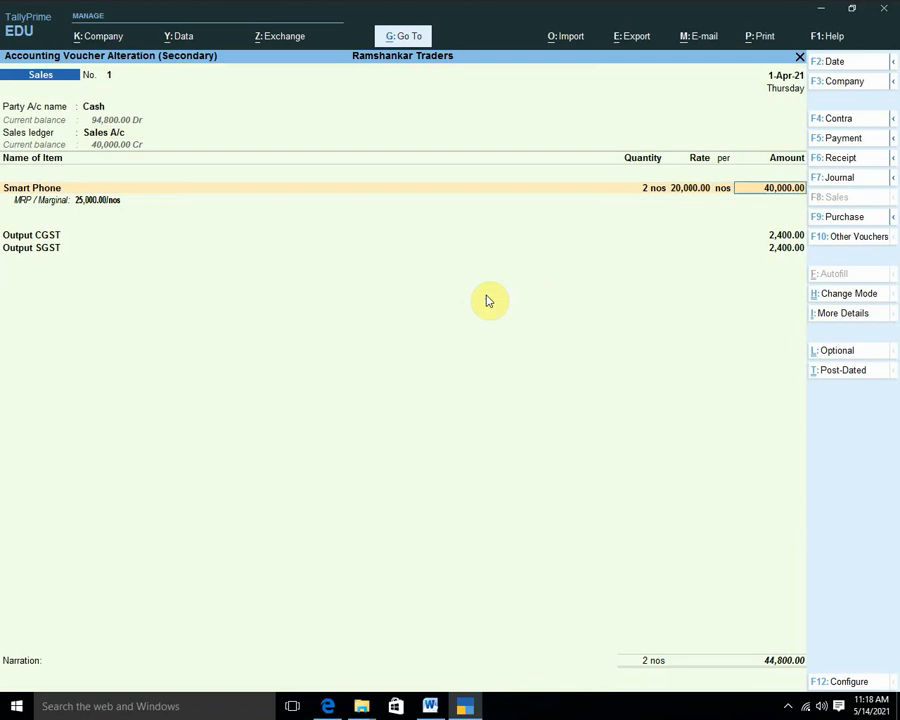
{"action": "key", "text": "Return"}
{"action": "key", "text": "Return"}
{"action": "key", "text": "Return"}
{"action": "key", "text": "Return"}
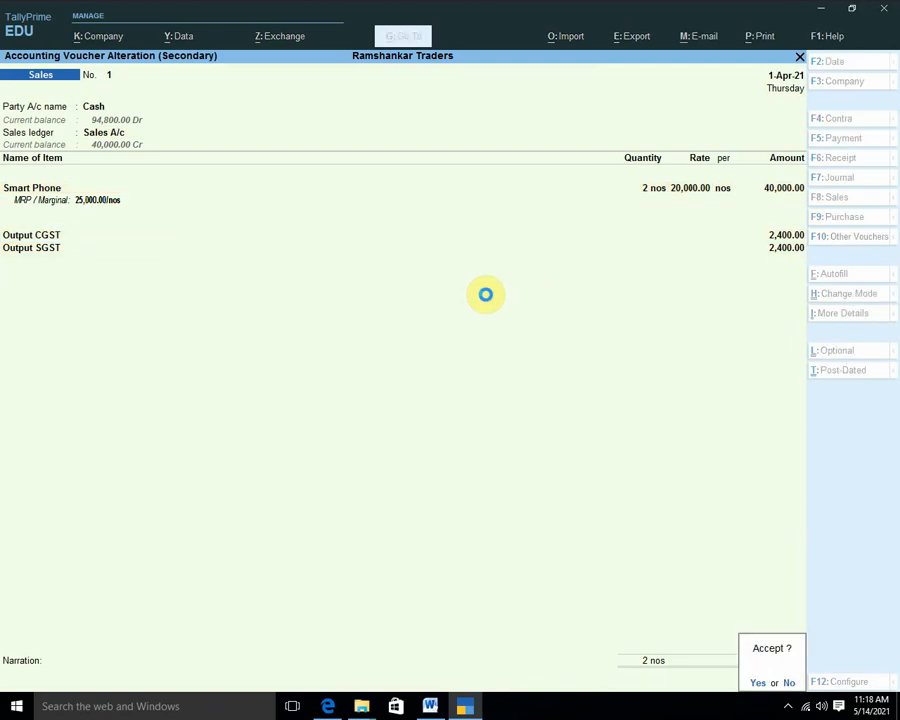
{"action": "key", "text": "Escape"}
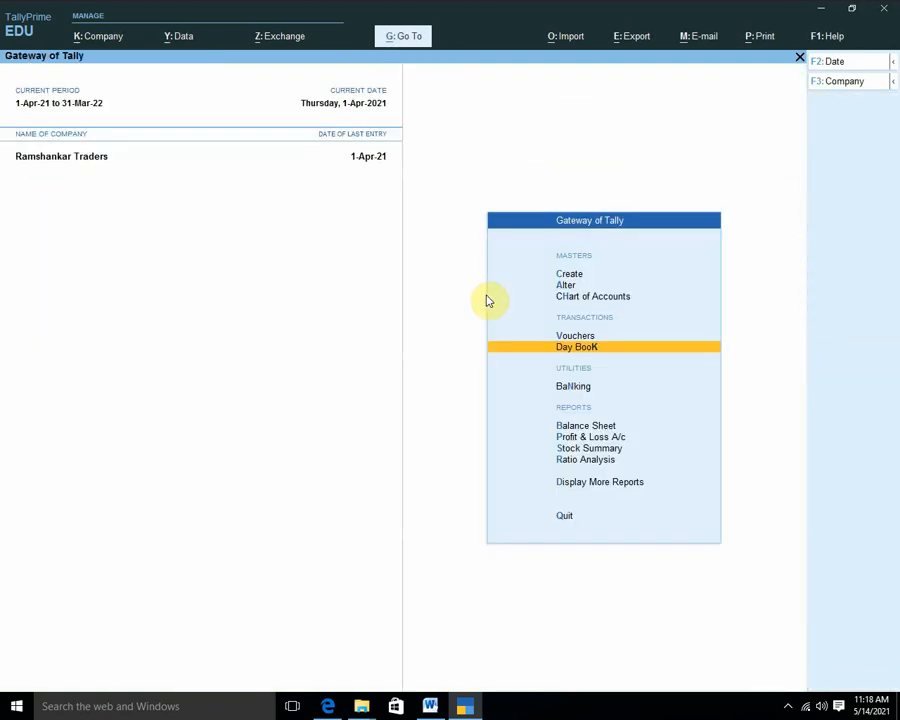
{"action": "key", "text": "Up"}
{"action": "key", "text": "Return"}
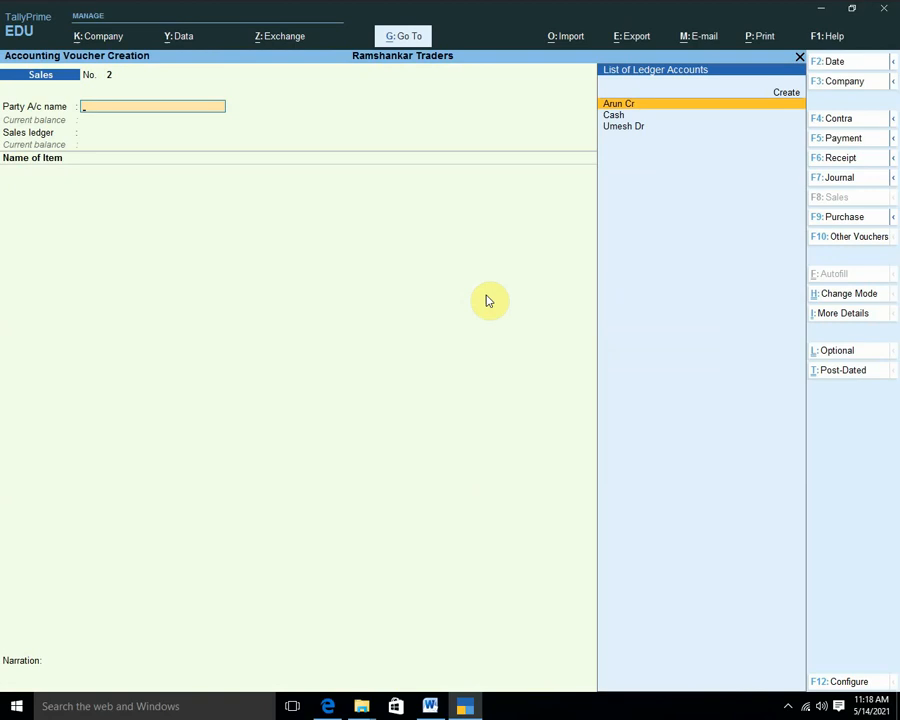
Start purchase voucher 3 from the creditor with Purchase A/c as the ledger.
{"action": "key", "text": "F9"}
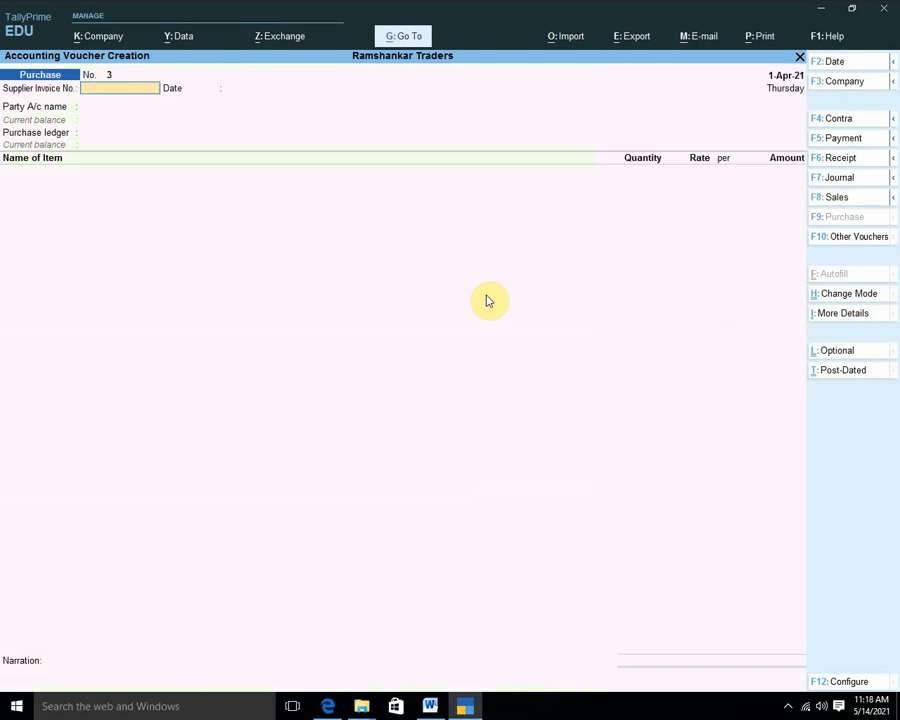
{"action": "type", "text": "3"}
{"action": "key", "text": "Return"}
{"action": "key", "text": "Return"}
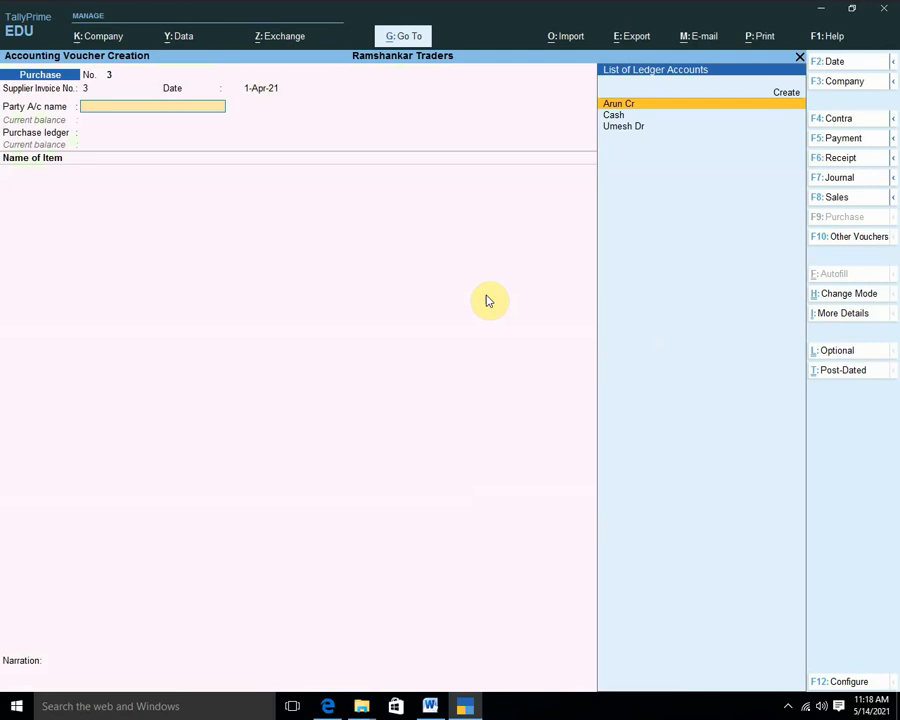
{"action": "key", "text": "F2"}
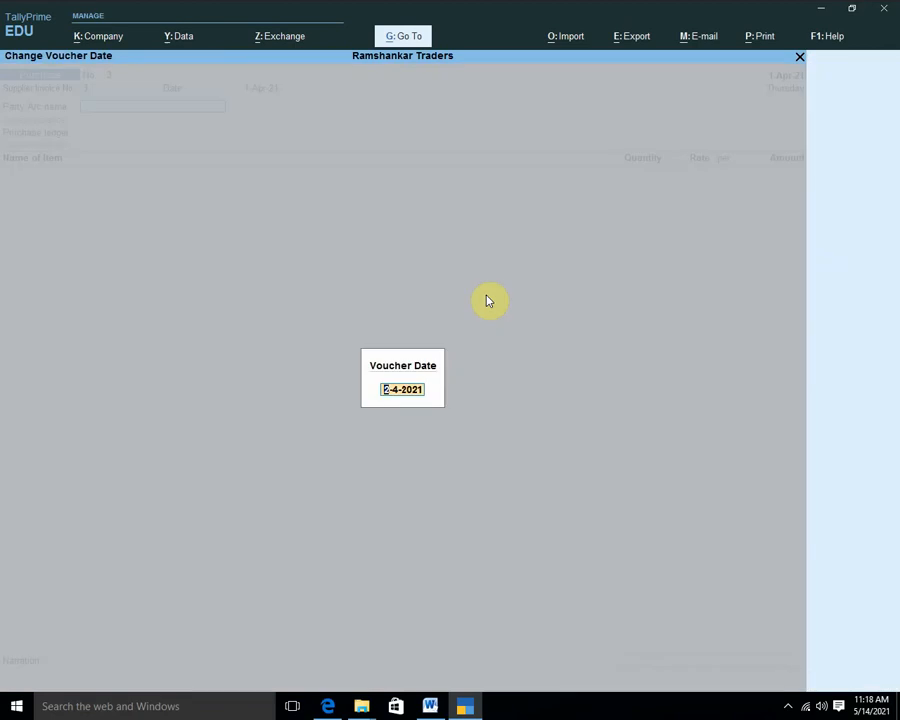
{"action": "type", "text": "ma"}
{"action": "key", "text": "Escape"}
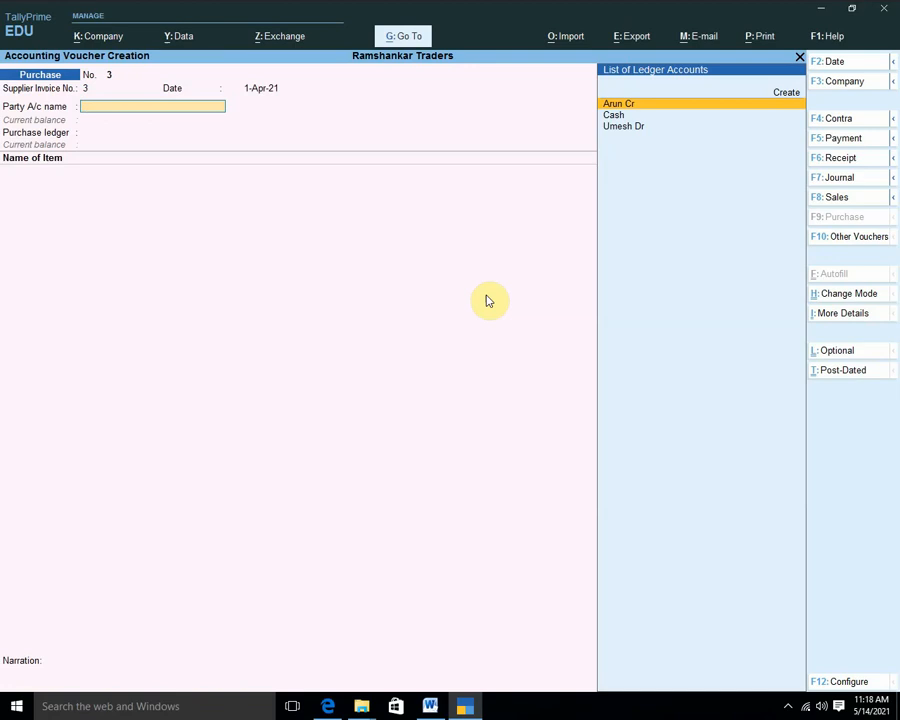
{"action": "key", "text": "shift+Tab"}
{"action": "type", "text": "ma"}
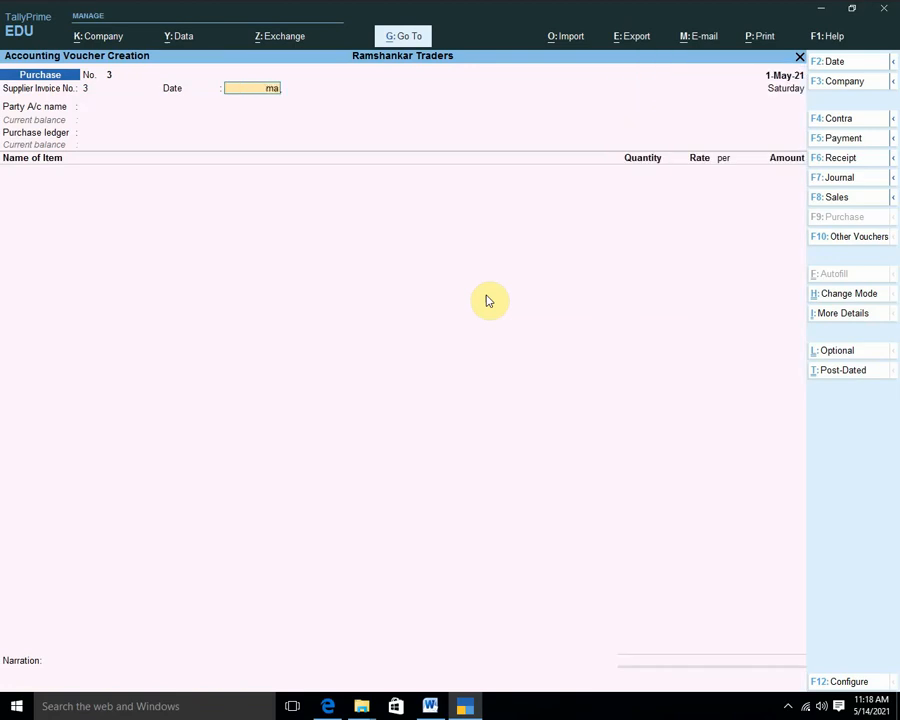
{"action": "key", "text": "Return"}
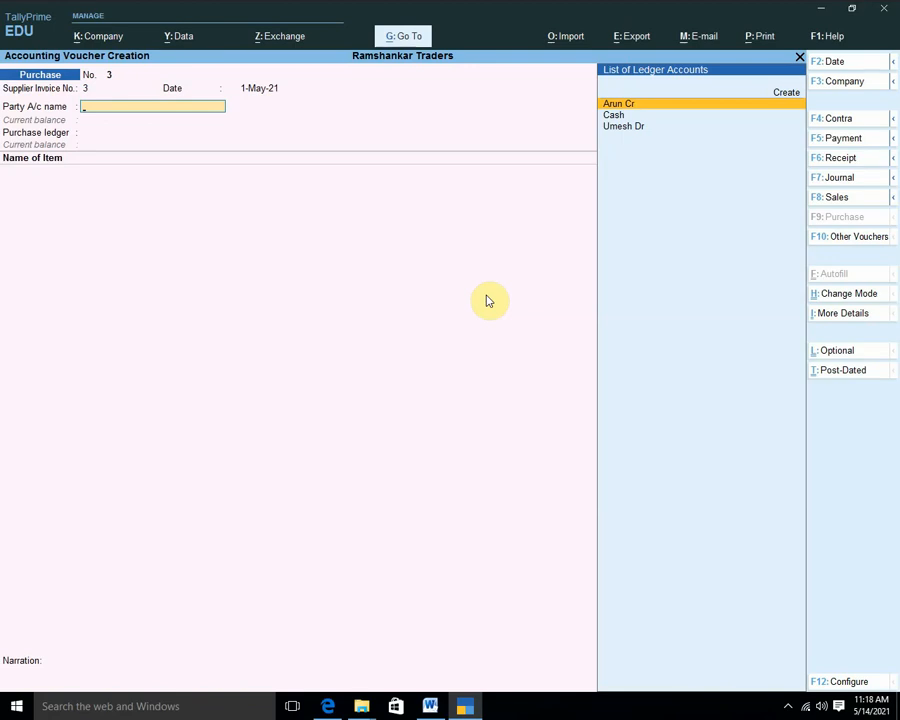
{"action": "key", "text": "Return"}
{"action": "key", "text": "Return"}
{"action": "key", "text": "Return"}
{"action": "key", "text": "Return"}
{"action": "key", "text": "Return"}
{"action": "key", "text": "Return"}
{"action": "key", "text": "Return"}
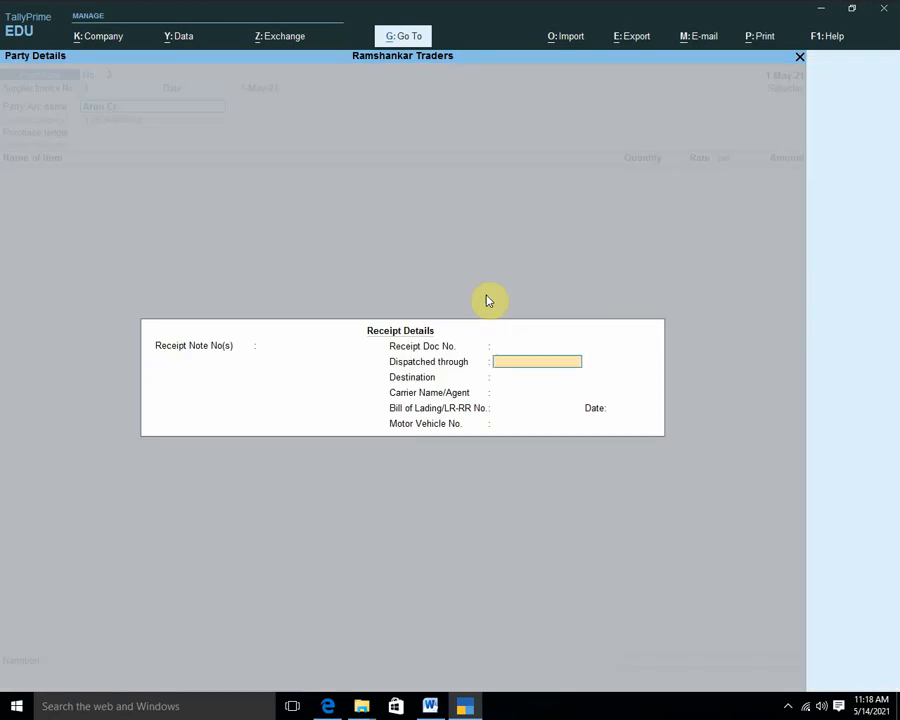
{"action": "key", "text": "Return"}
{"action": "key", "text": "Return"}
{"action": "key", "text": "Return"}
{"action": "key", "text": "Return"}
{"action": "key", "text": "Return"}
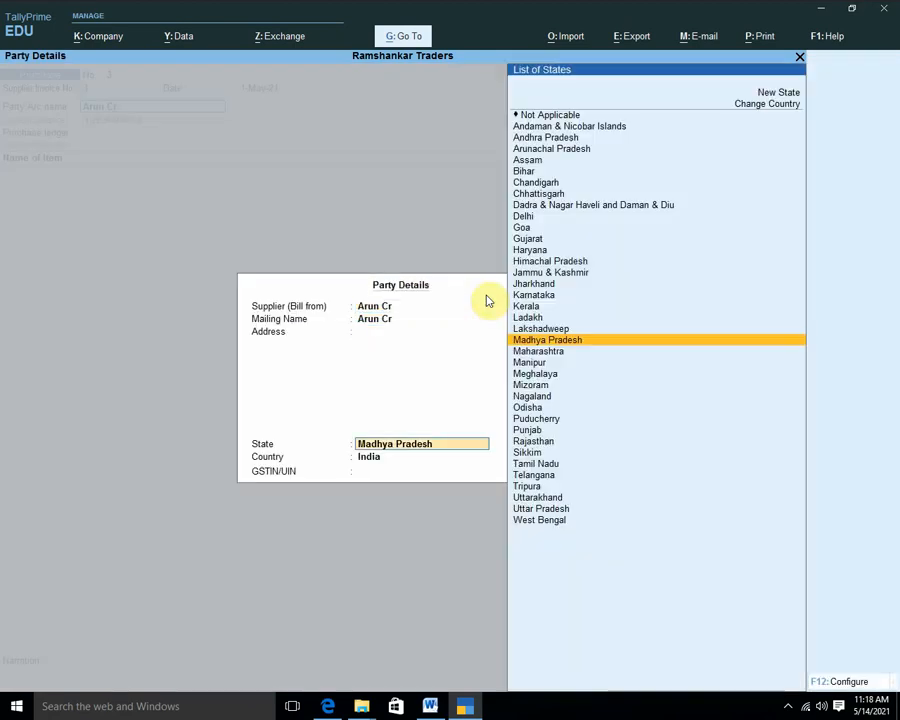
{"action": "key", "text": "Return"}
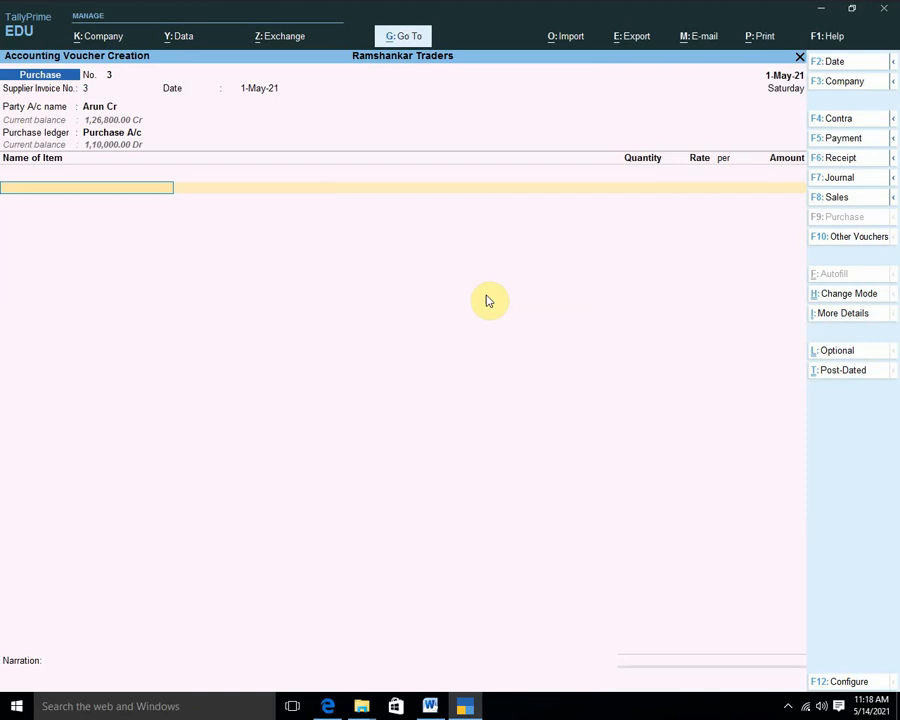
Add a Smart Phone line of 5 units and move the working date to June.
{"action": "key", "text": "Down"}
{"action": "key", "text": "Down"}
{"action": "key", "text": "Down"}
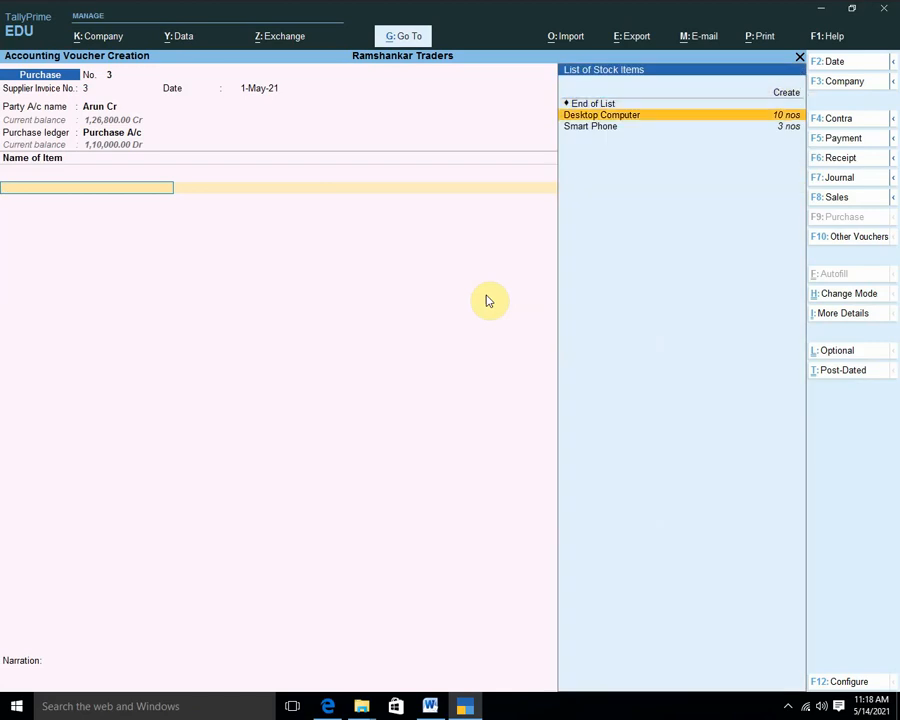
{"action": "key", "text": "Return"}
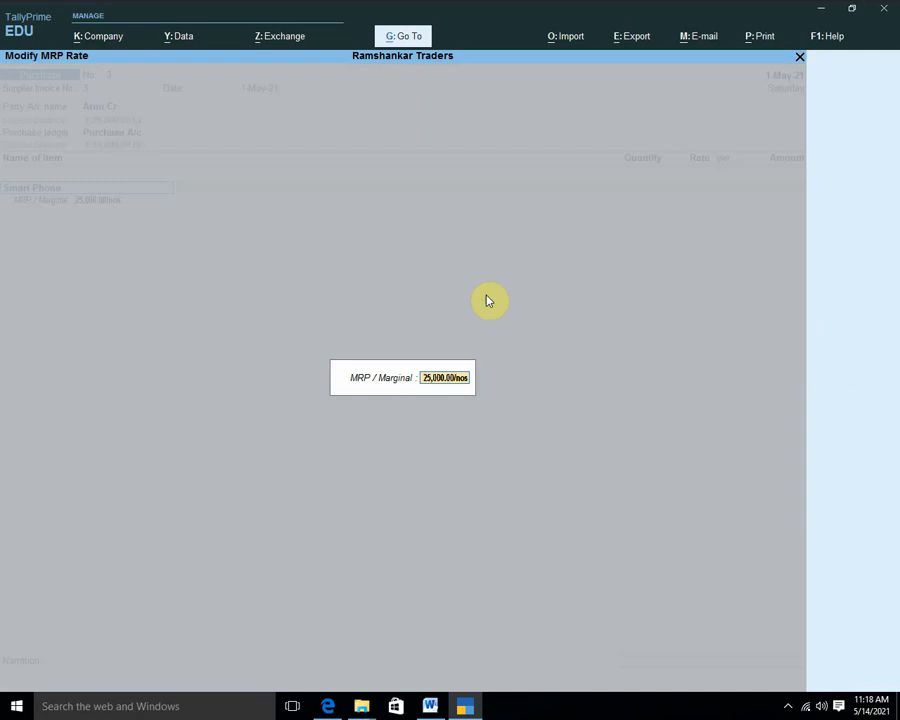
{"action": "key", "text": "Return"}
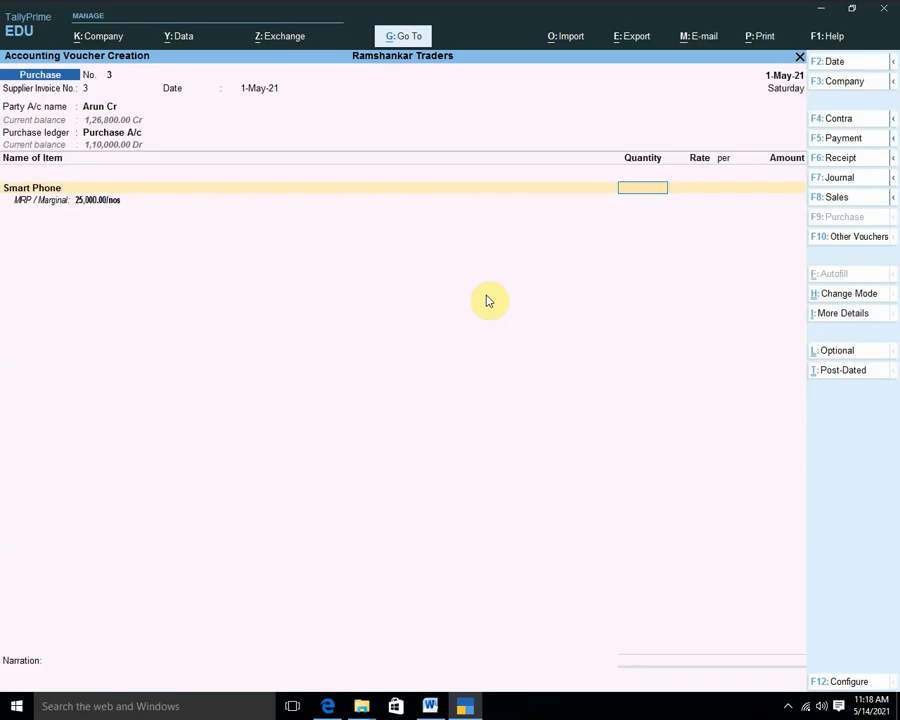
{"action": "type", "text": "5"}
{"action": "key", "text": "Return"}
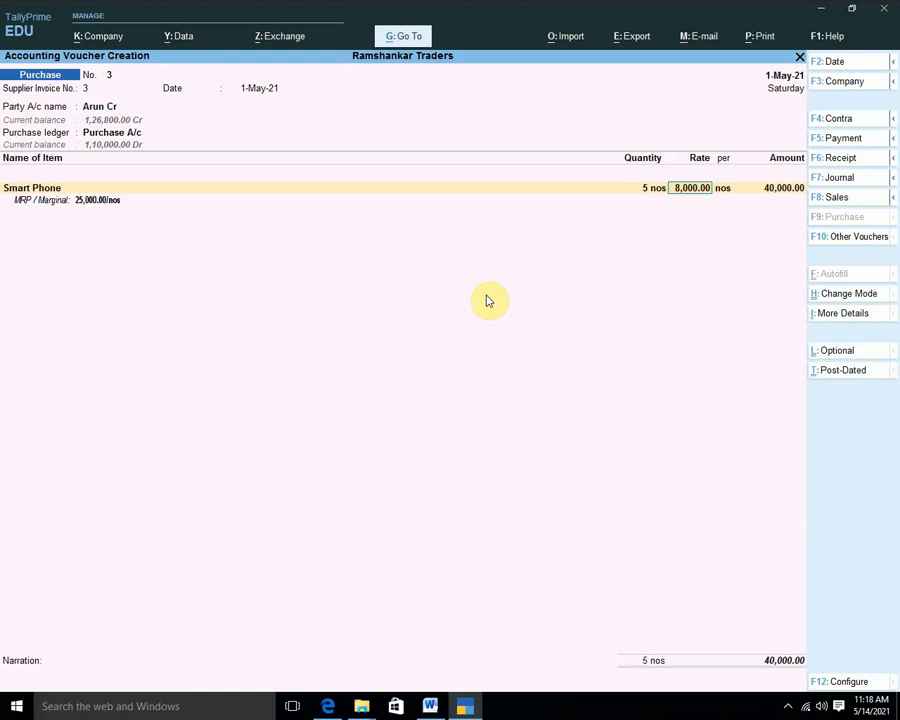
{"action": "key", "text": "F2"}
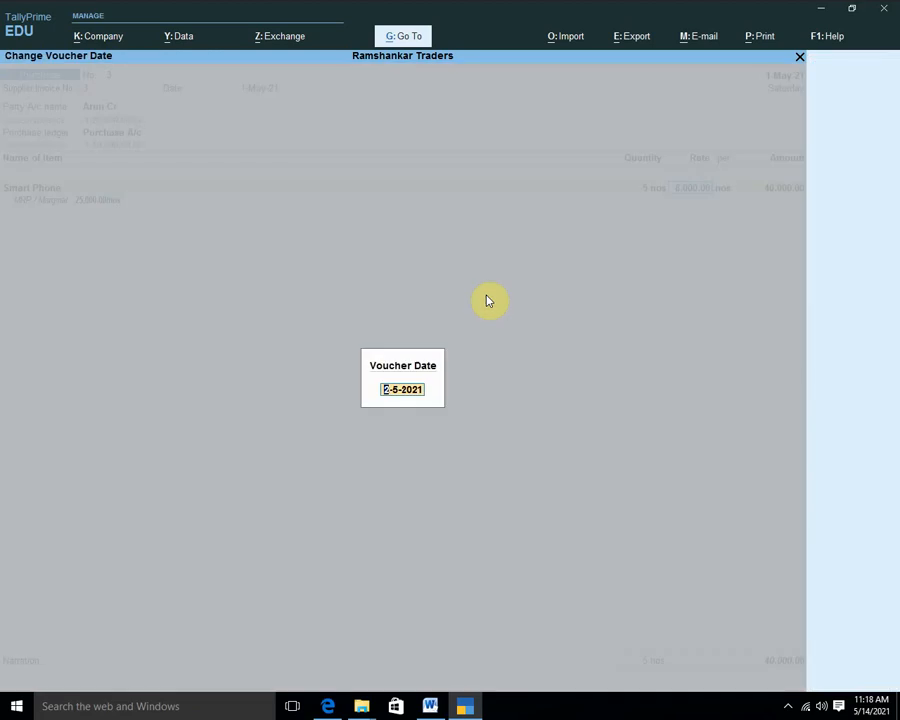
{"action": "type", "text": "june"}
{"action": "key", "text": "Return"}
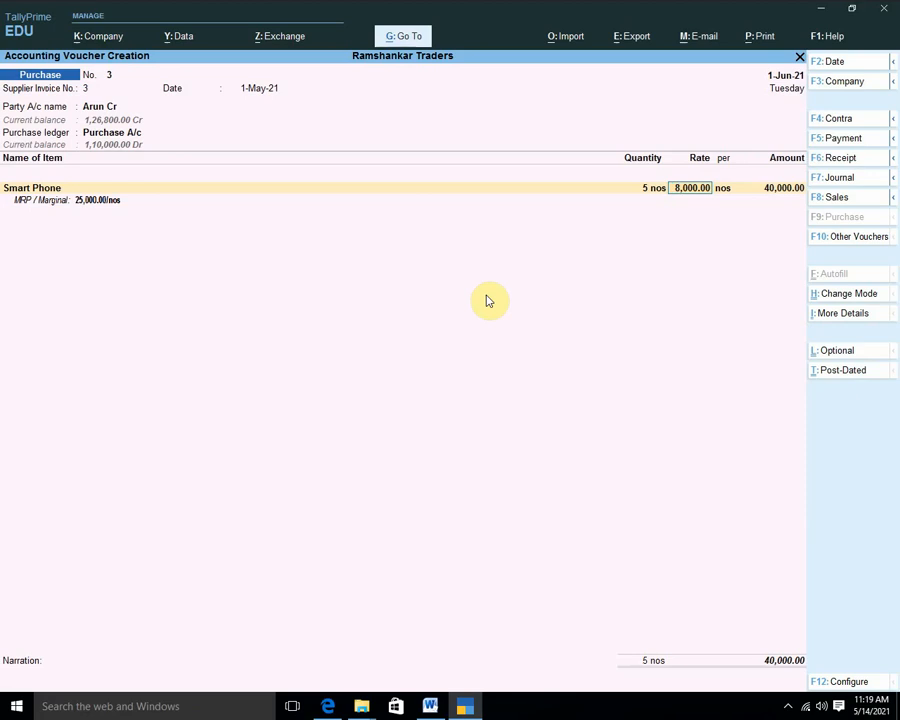
{"action": "key", "text": "Return"}
{"action": "key", "text": "Return"}
{"action": "key", "text": "Return"}
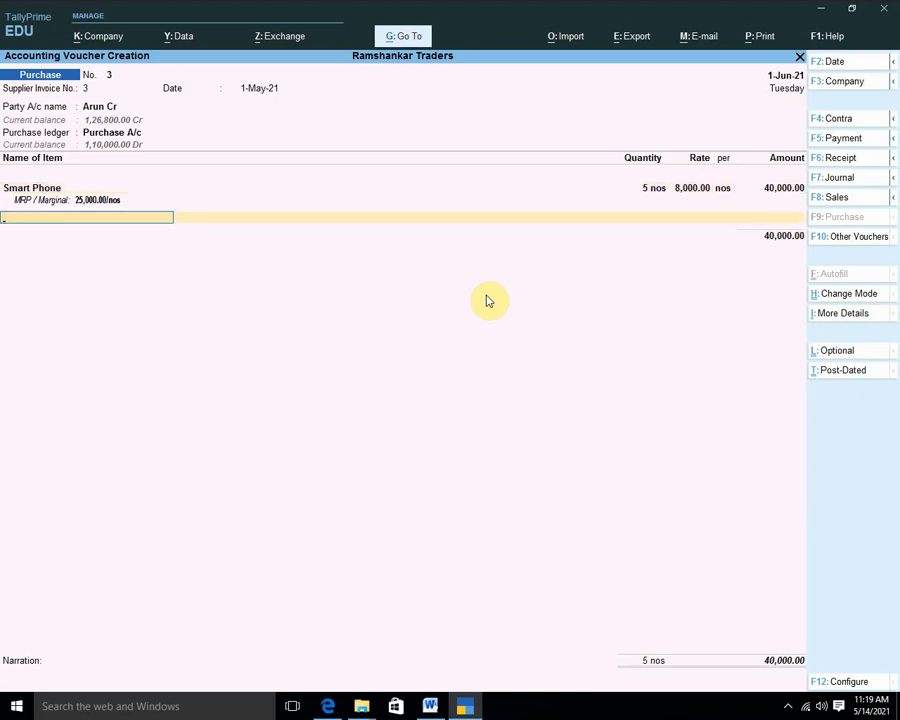
Set the voucher date to 1-Jun-21 and add a second Smart Phone line of 5 units.
{"action": "key", "text": "BackSpace"}
{"action": "key", "text": "BackSpace"}
{"action": "key", "text": "BackSpace"}
{"action": "key", "text": "BackSpace"}
{"action": "key", "text": "BackSpace"}
{"action": "key", "text": "BackSpace"}
{"action": "key", "text": "BackSpace"}
{"action": "key", "text": "BackSpace"}
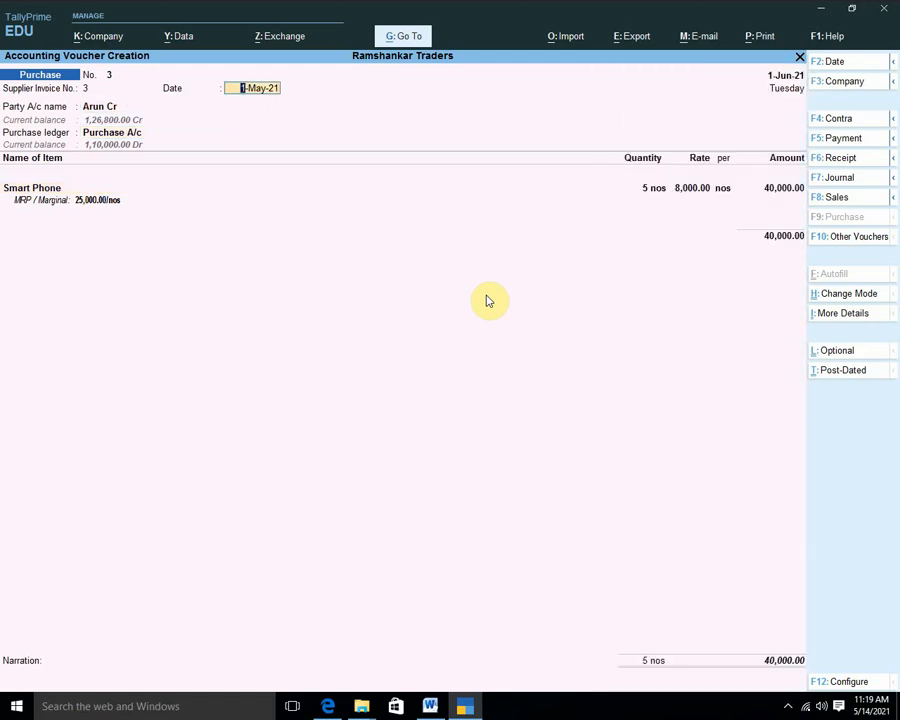
{"action": "type", "text": "june"}
{"action": "key", "text": "Return"}
{"action": "key", "text": "Return"}
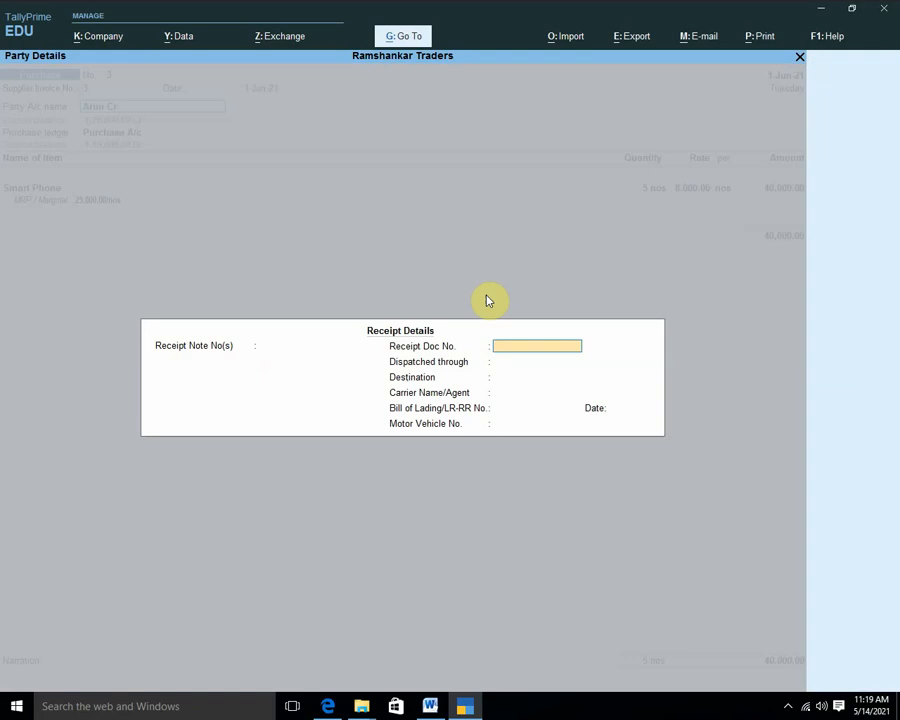
{"action": "key", "text": "Return"}
{"action": "key", "text": "Return"}
{"action": "key", "text": "Return"}
{"action": "key", "text": "Return"}
{"action": "key", "text": "Return"}
{"action": "key", "text": "Return"}
{"action": "key", "text": "Return"}
{"action": "key", "text": "Return"}
{"action": "key", "text": "Return"}
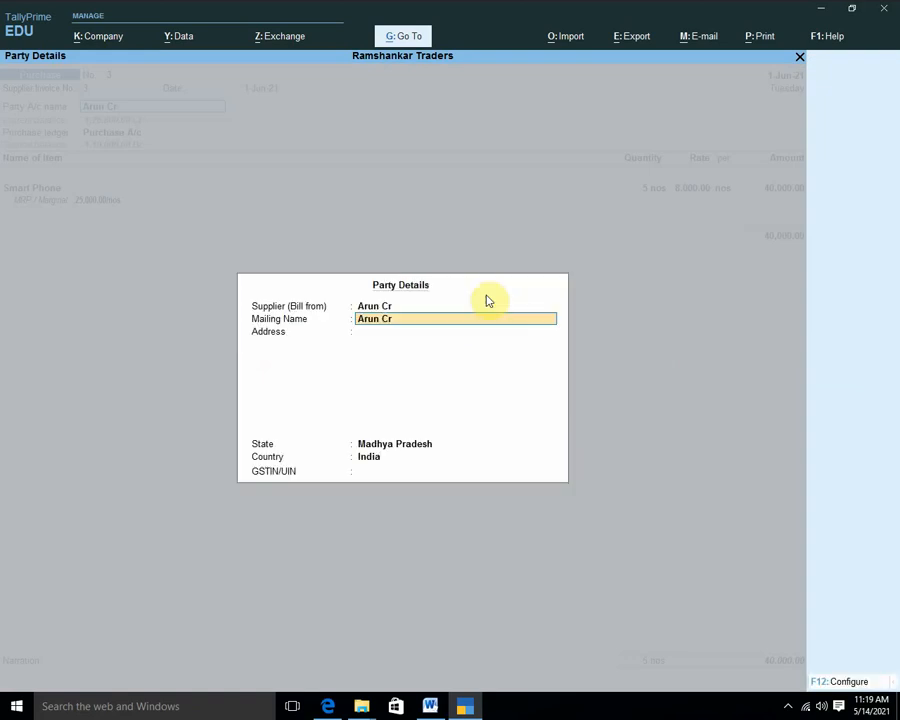
{"action": "key", "text": "Return"}
{"action": "key", "text": "Return"}
{"action": "key", "text": "Return"}
{"action": "key", "text": "Return"}
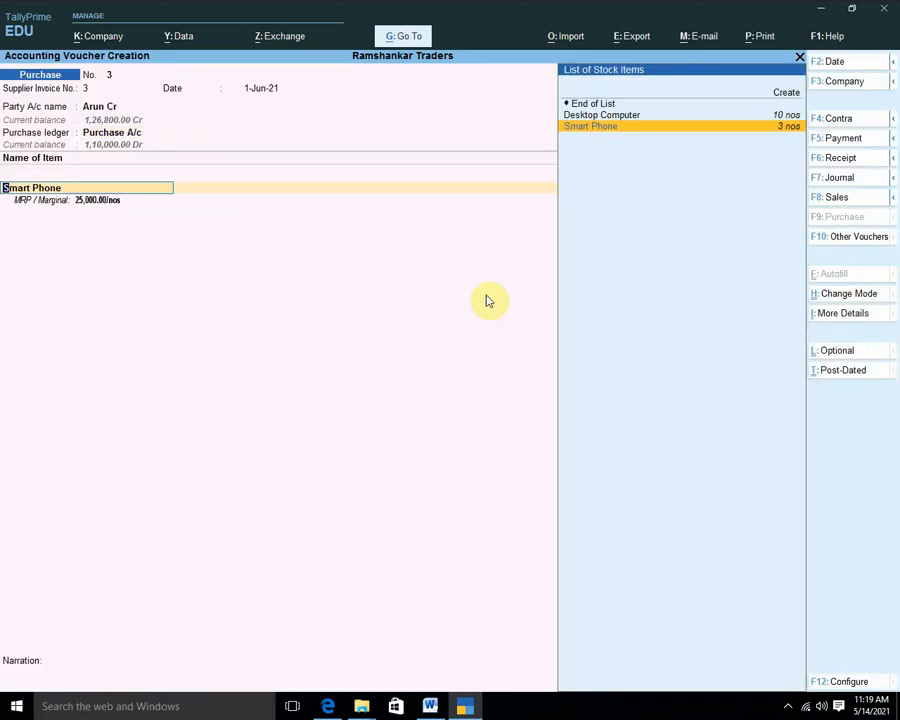
{"action": "key", "text": "Return"}
{"action": "key", "text": "Return"}
{"action": "key", "text": "Return"}
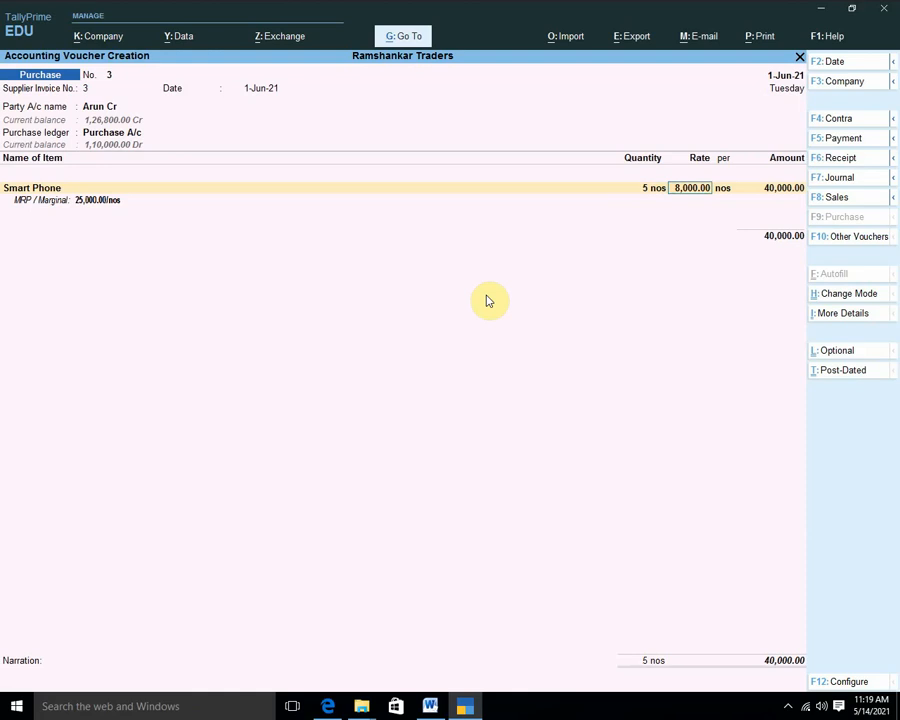
{"action": "key", "text": "Return"}
{"action": "key", "text": "Return"}
{"action": "key", "text": "Return"}
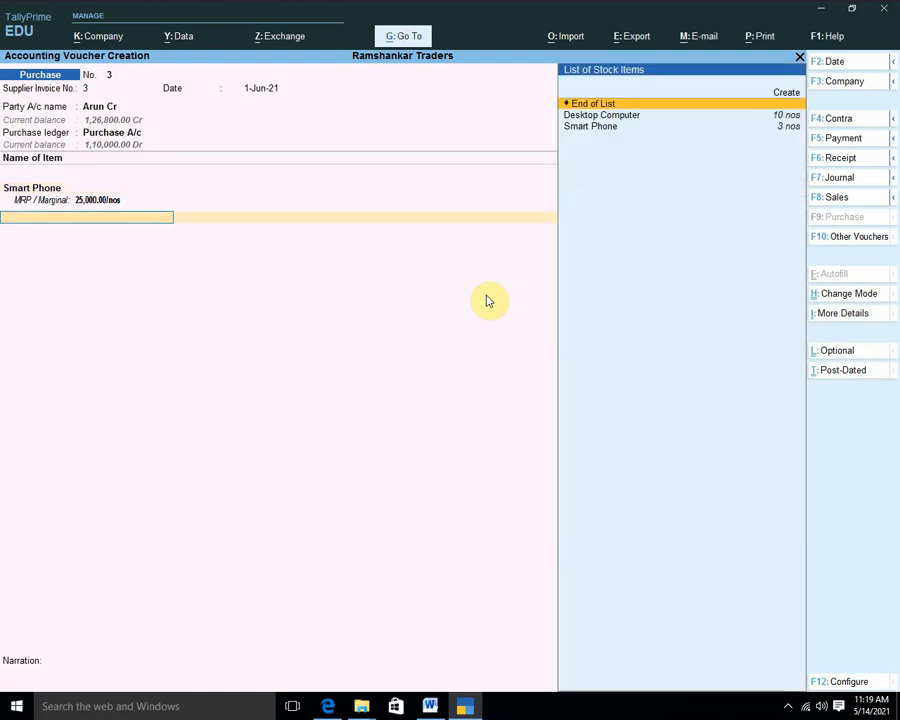
{"action": "key", "text": "Down"}
{"action": "key", "text": "Down"}
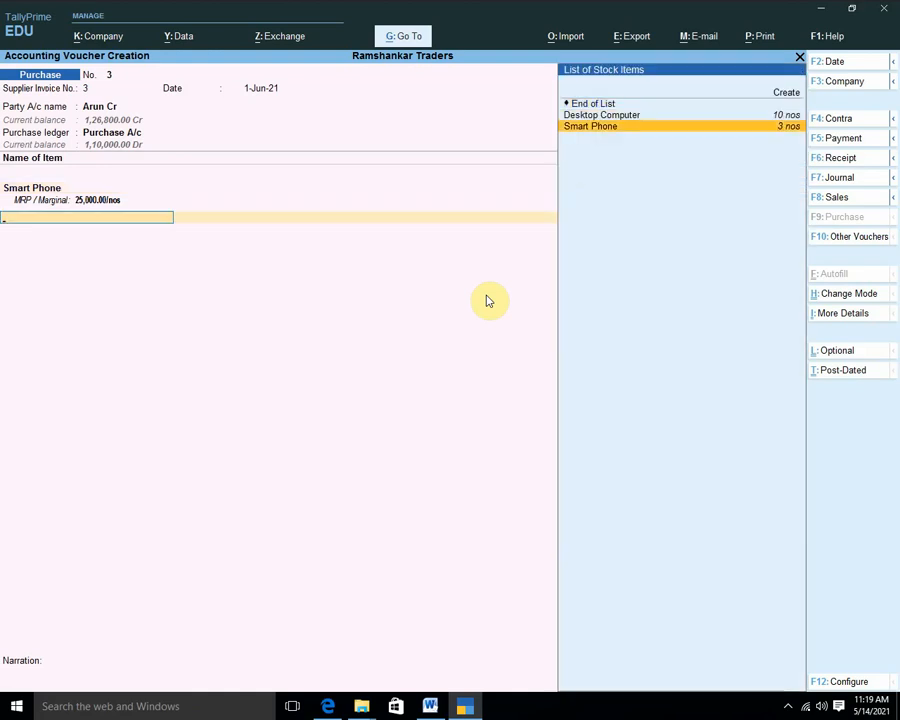
{"action": "key", "text": "Return"}
{"action": "key", "text": "Return"}
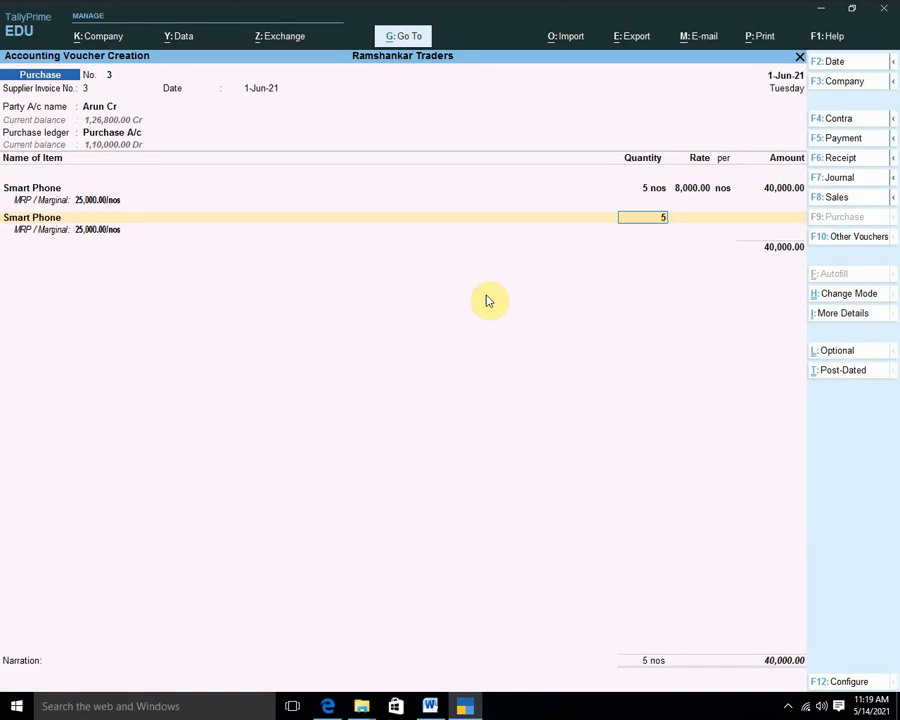
{"action": "type", "text": "5"}
{"action": "key", "text": "Return"}
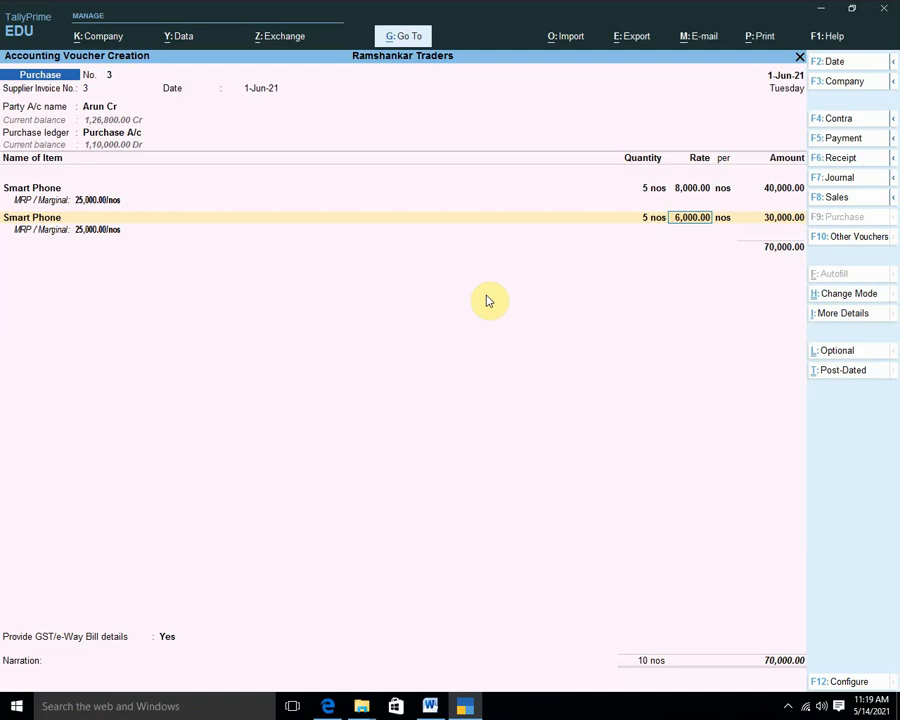
Begin a sales voucher for the debtor party, then discard it.
{"action": "key", "text": "F8"}
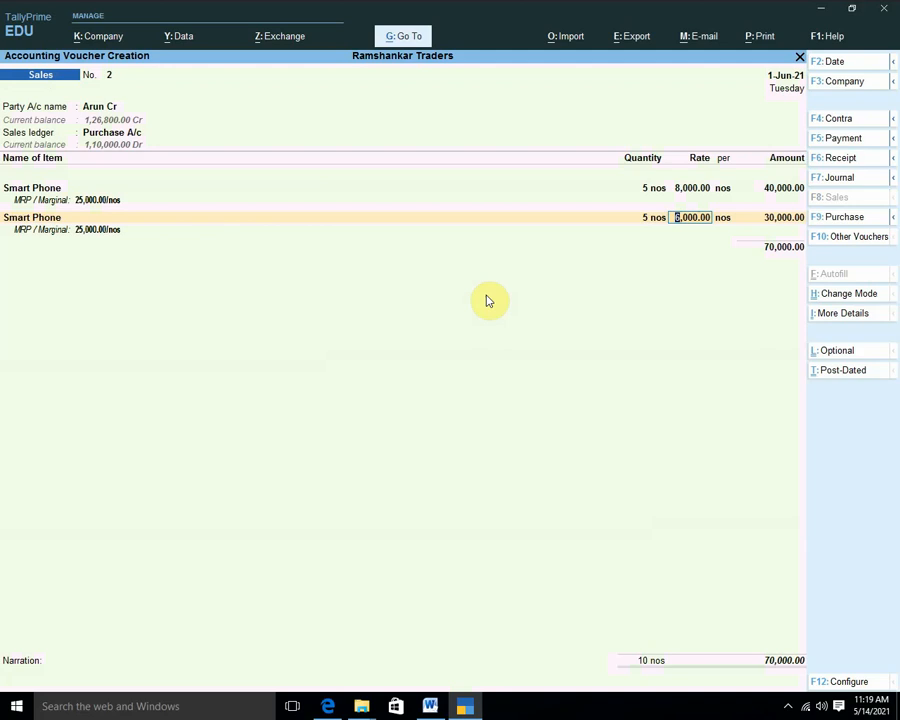
{"action": "key", "text": "BackSpace"}
{"action": "key", "text": "BackSpace"}
{"action": "key", "text": "BackSpace"}
{"action": "key", "text": "BackSpace"}
{"action": "key", "text": "BackSpace"}
{"action": "key", "text": "BackSpace"}
{"action": "key", "text": "BackSpace"}
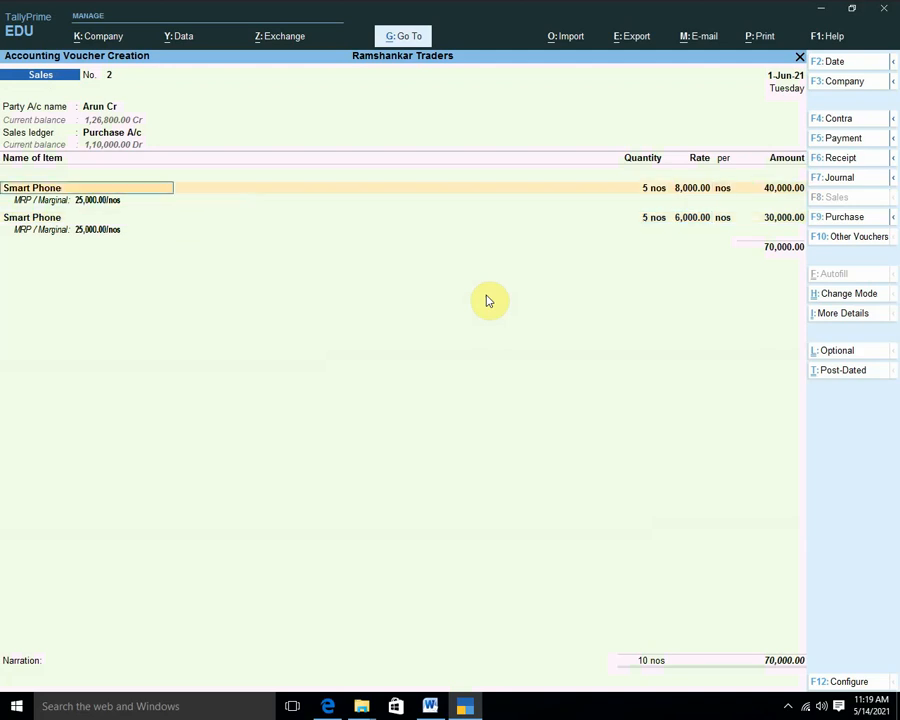
{"action": "key", "text": "Down"}
{"action": "key", "text": "Down"}
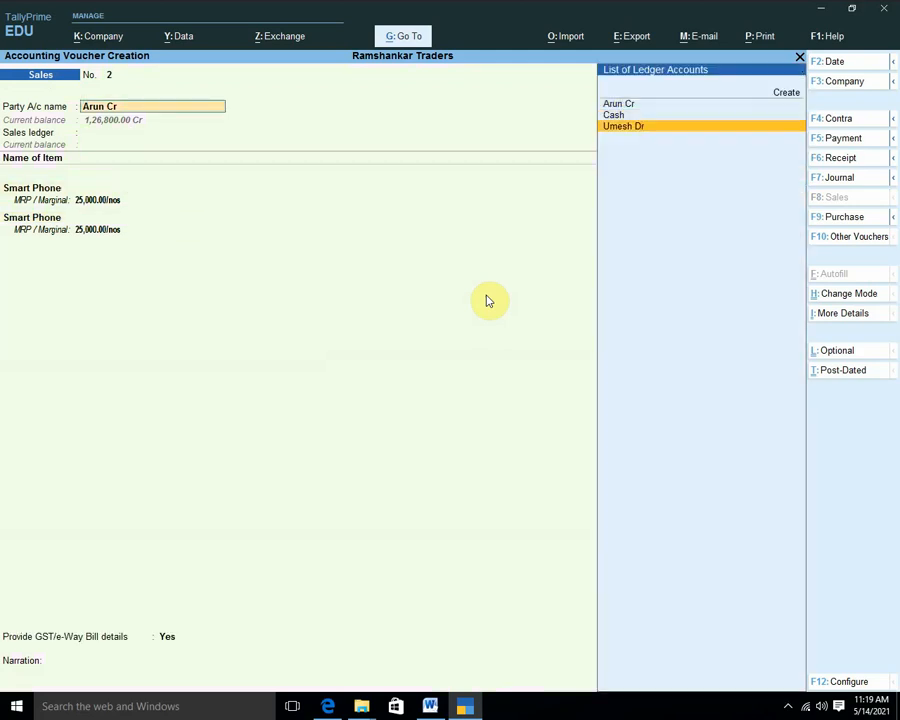
{"action": "key", "text": "Return"}
{"action": "key", "text": "Return"}
{"action": "key", "text": "Return"}
{"action": "key", "text": "Return"}
{"action": "key", "text": "Return"}
{"action": "key", "text": "Return"}
{"action": "key", "text": "Return"}
{"action": "key", "text": "Return"}
{"action": "key", "text": "Return"}
{"action": "key", "text": "Return"}
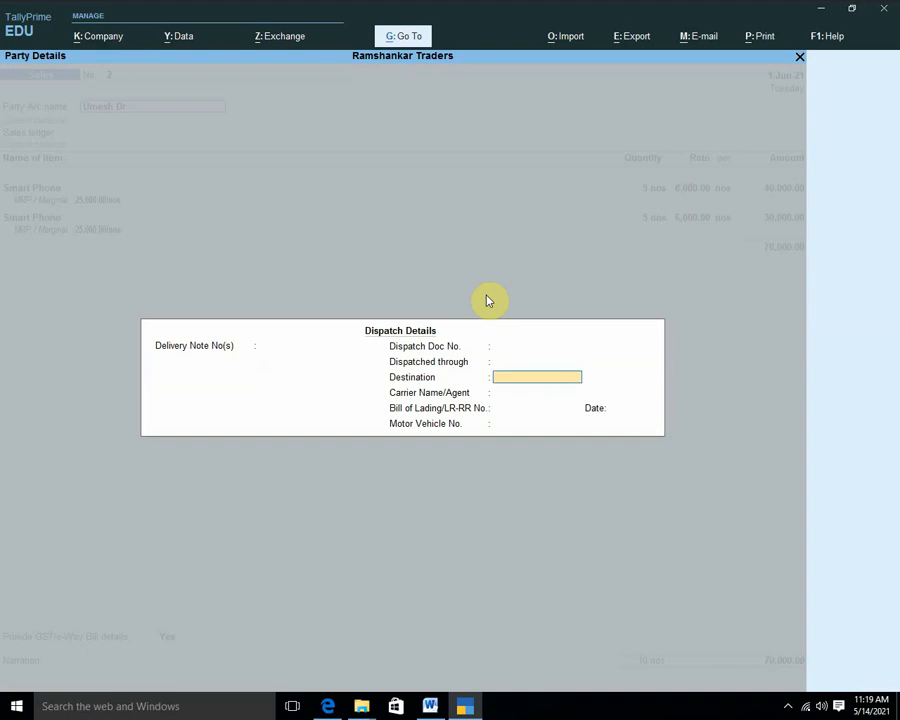
{"action": "key", "text": "Return"}
{"action": "key", "text": "Return"}
{"action": "key", "text": "Return"}
{"action": "key", "text": "Return"}
{"action": "key", "text": "Return"}
{"action": "key", "text": "Return"}
{"action": "key", "text": "Return"}
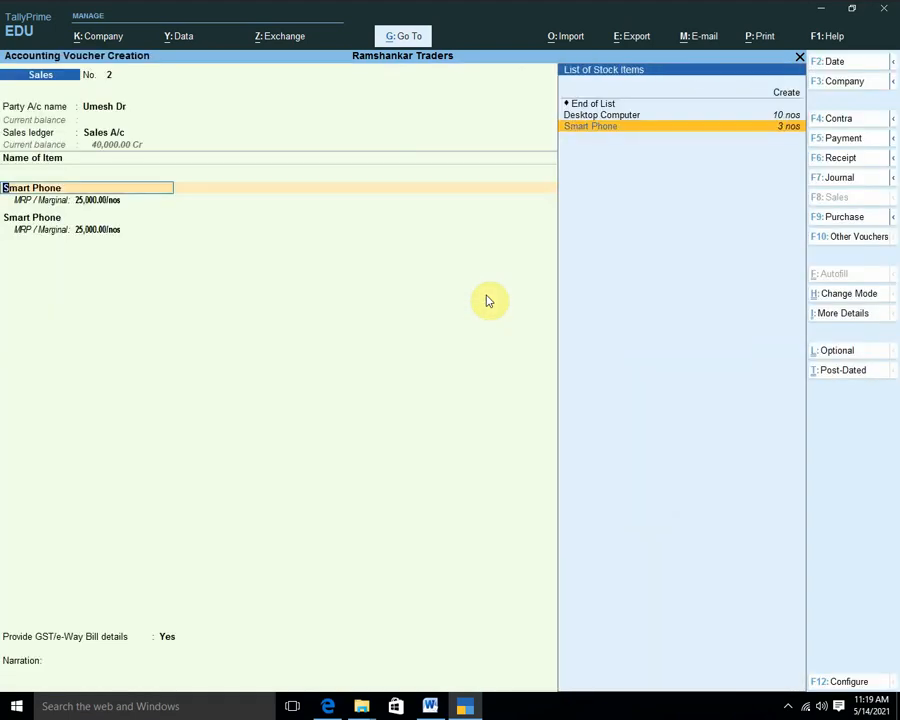
{"action": "key", "text": "Escape"}
{"action": "key", "text": "Escape"}
{"action": "key", "text": "y"}
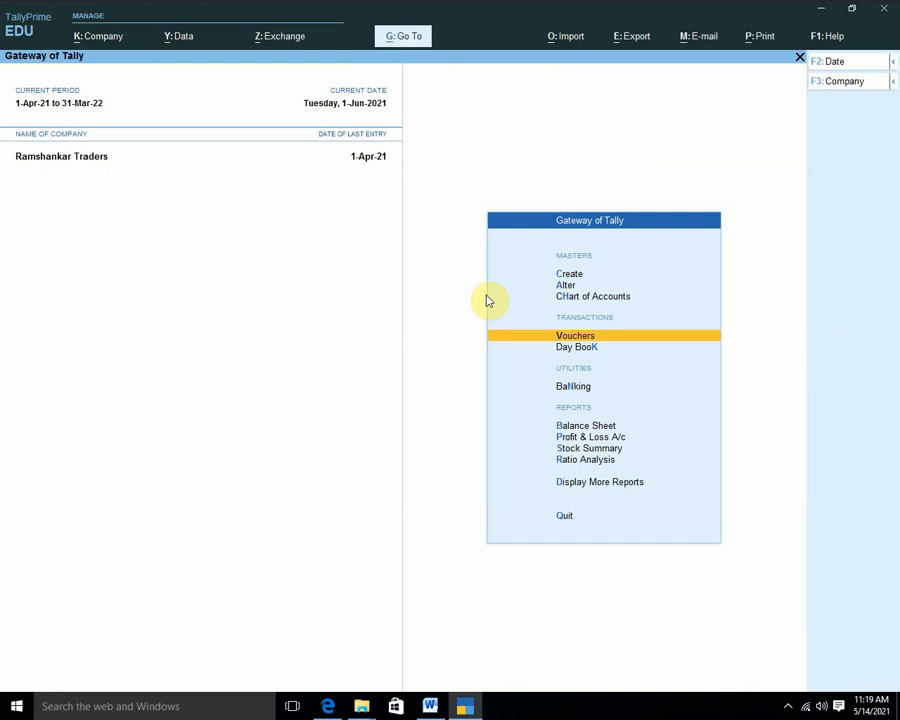
Start a cash sale of 5 Smart Phones through Sales A/c.
{"action": "key", "text": "Return"}
{"action": "key", "text": "Down"}
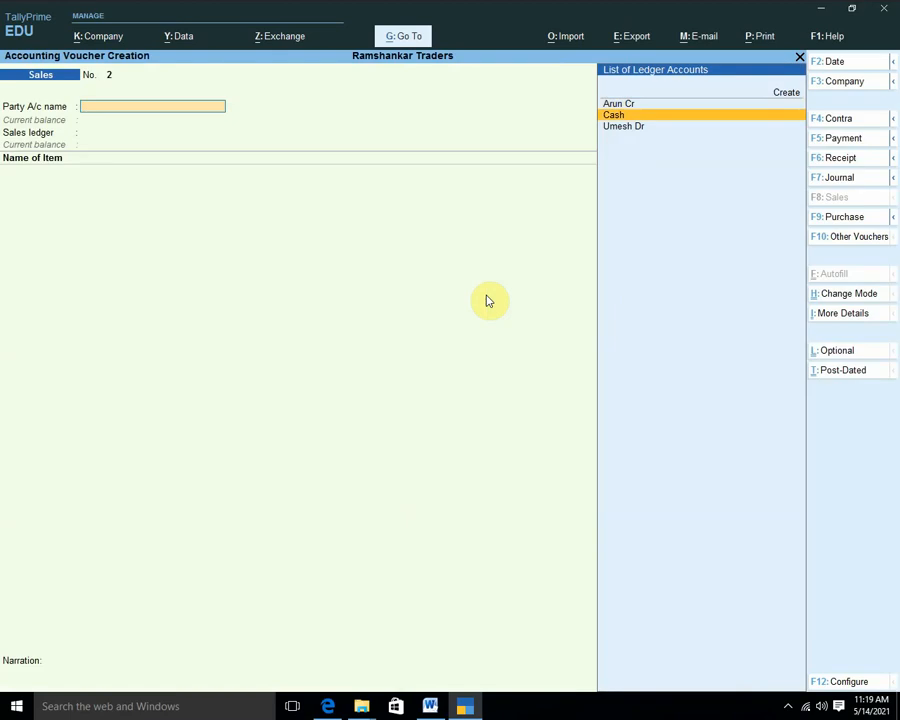
{"action": "key", "text": "Return"}
{"action": "key", "text": "Return"}
{"action": "key", "text": "Return"}
{"action": "key", "text": "Return"}
{"action": "key", "text": "Return"}
{"action": "key", "text": "Return"}
{"action": "key", "text": "Return"}
{"action": "key", "text": "Return"}
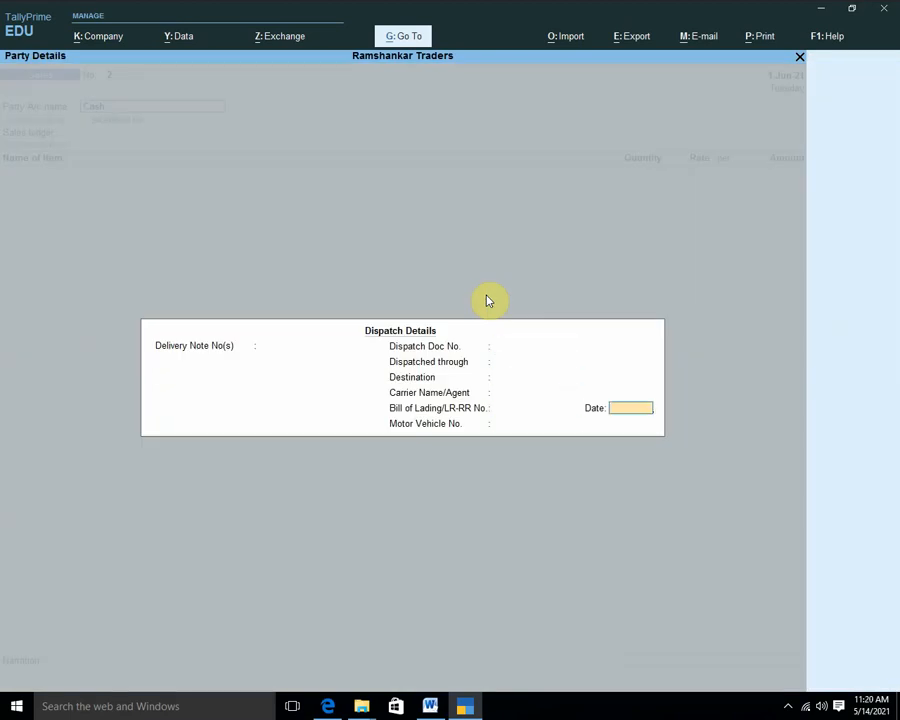
{"action": "key", "text": "Return"}
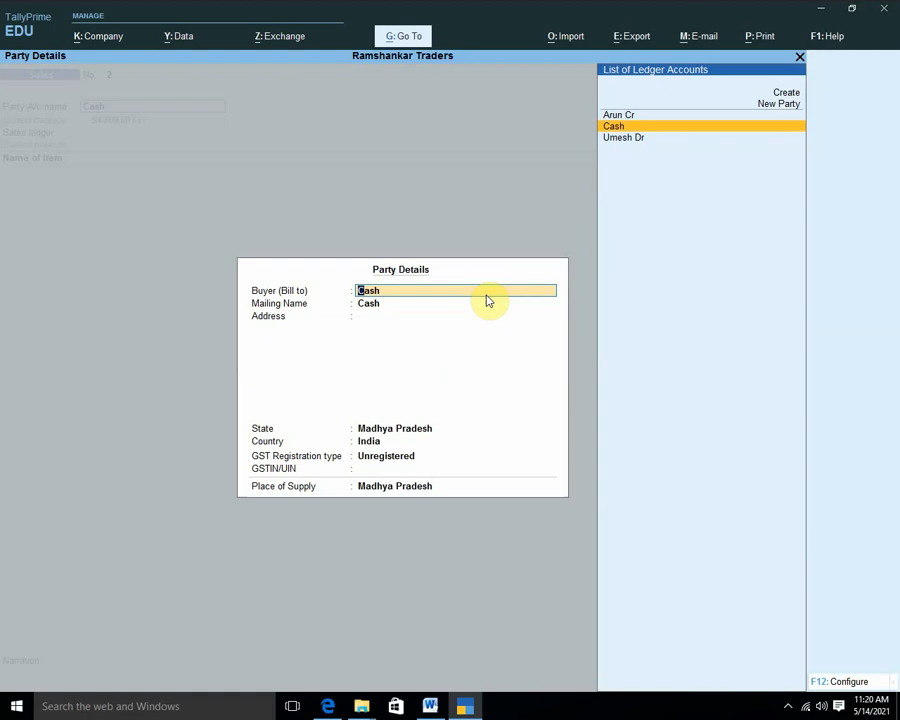
{"action": "key", "text": "Return"}
{"action": "key", "text": "Return"}
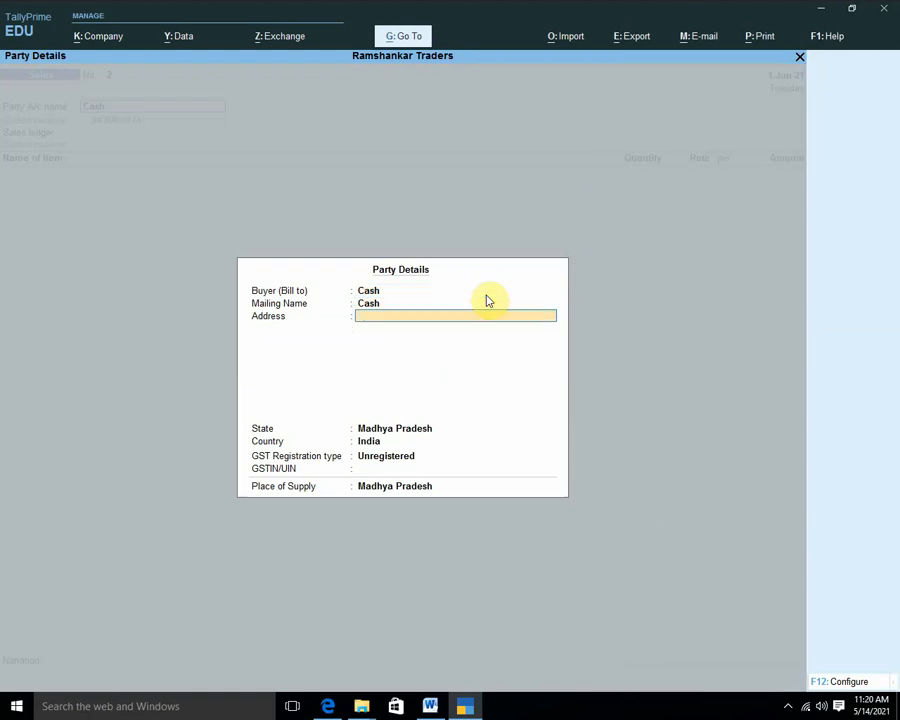
{"action": "key", "text": "Return"}
{"action": "key", "text": "Return"}
{"action": "key", "text": "Return"}
{"action": "key", "text": "Return"}
{"action": "key", "text": "Return"}
{"action": "key", "text": "Return"}
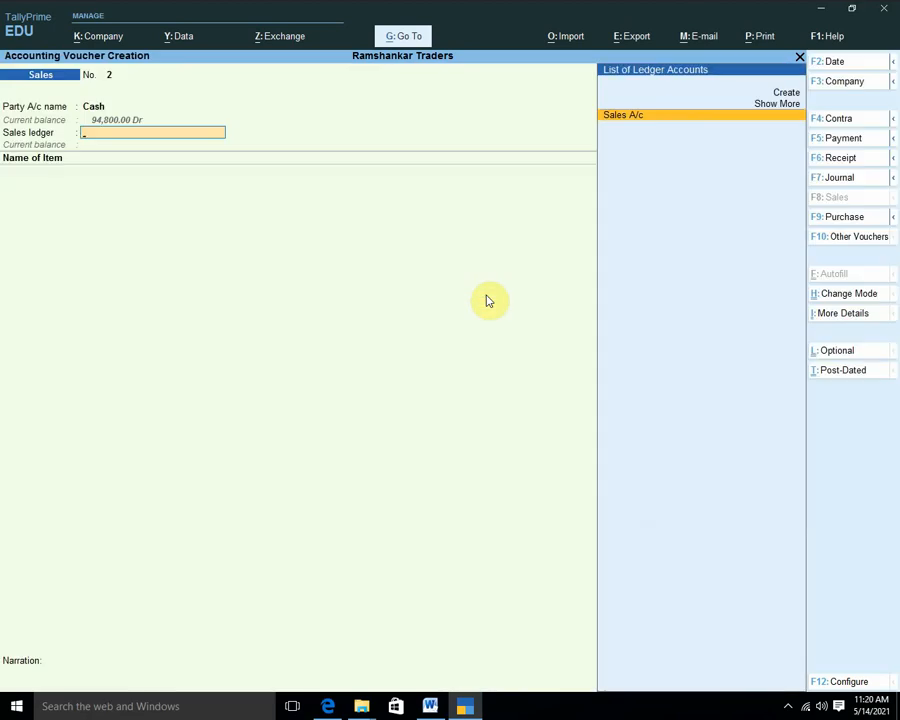
{"action": "key", "text": "Return"}
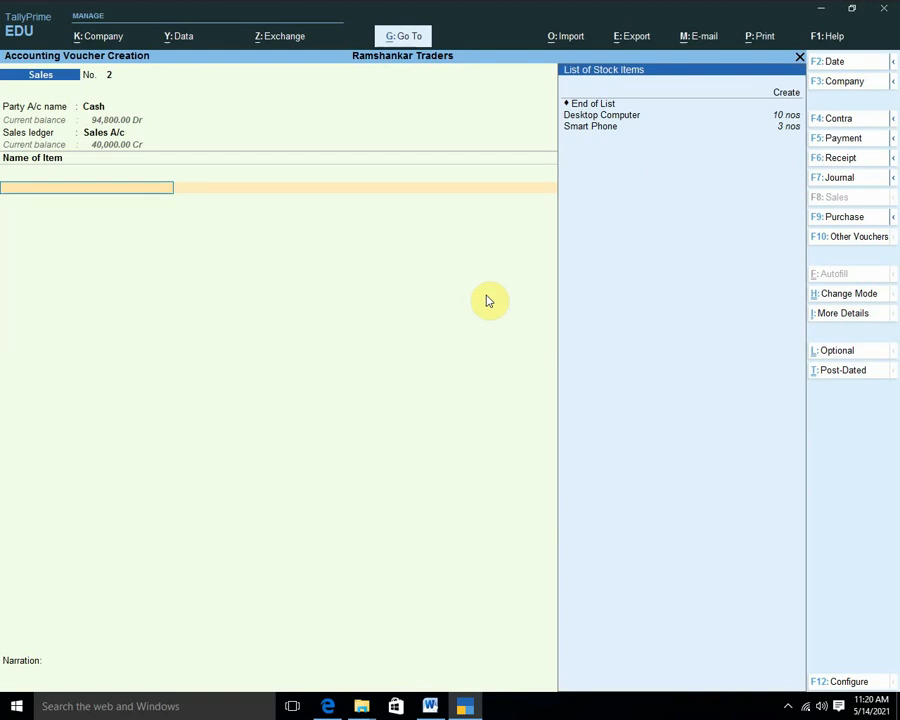
{"action": "key", "text": "Down"}
{"action": "key", "text": "Down"}
{"action": "key", "text": "Return"}
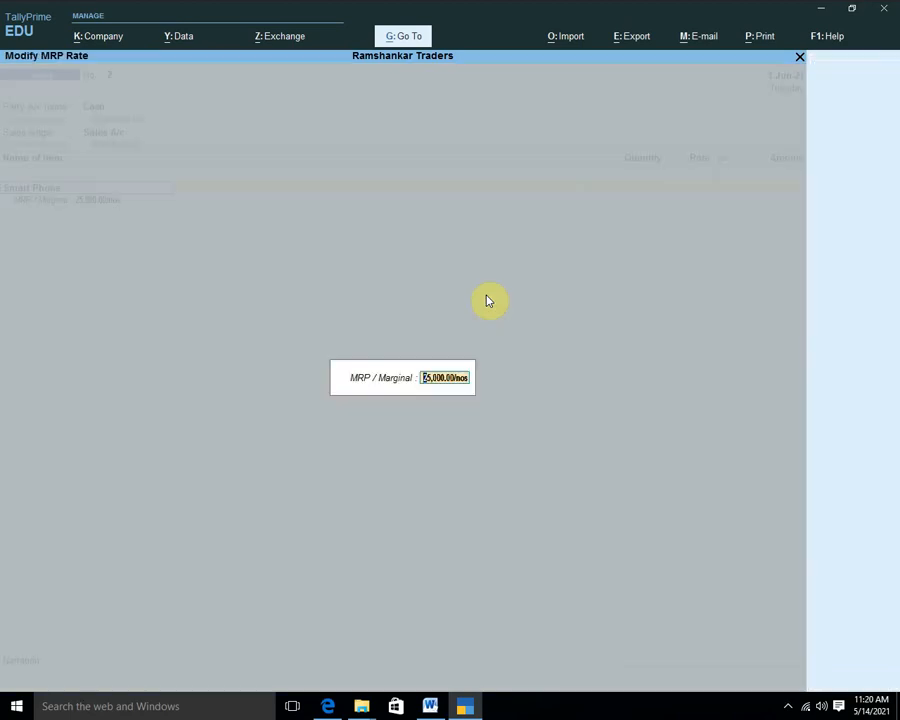
{"action": "key", "text": "Return"}
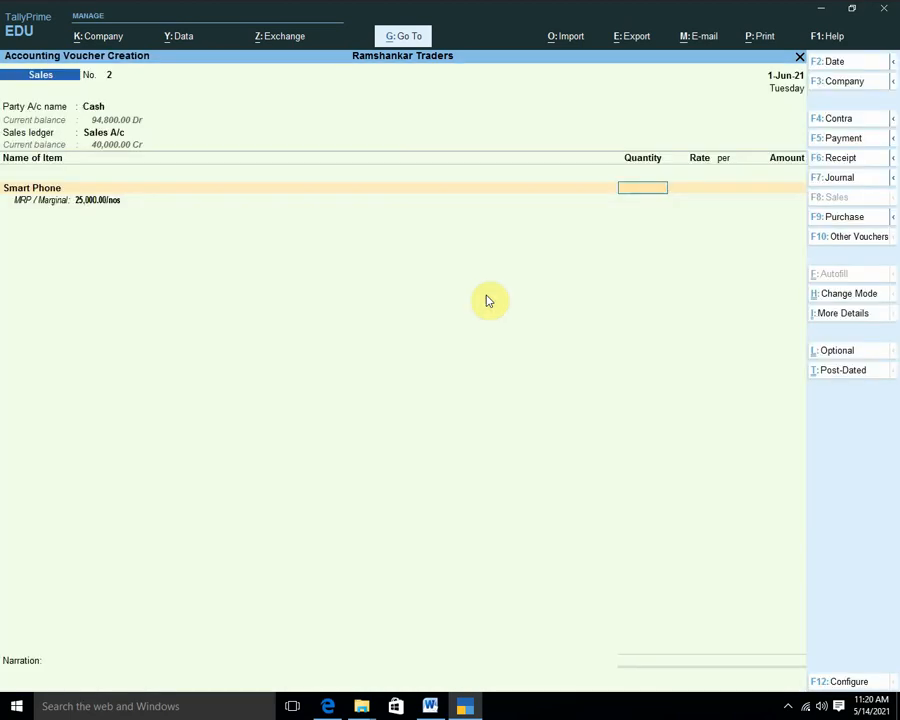
{"action": "type", "text": "5"}
{"action": "key", "text": "Return"}
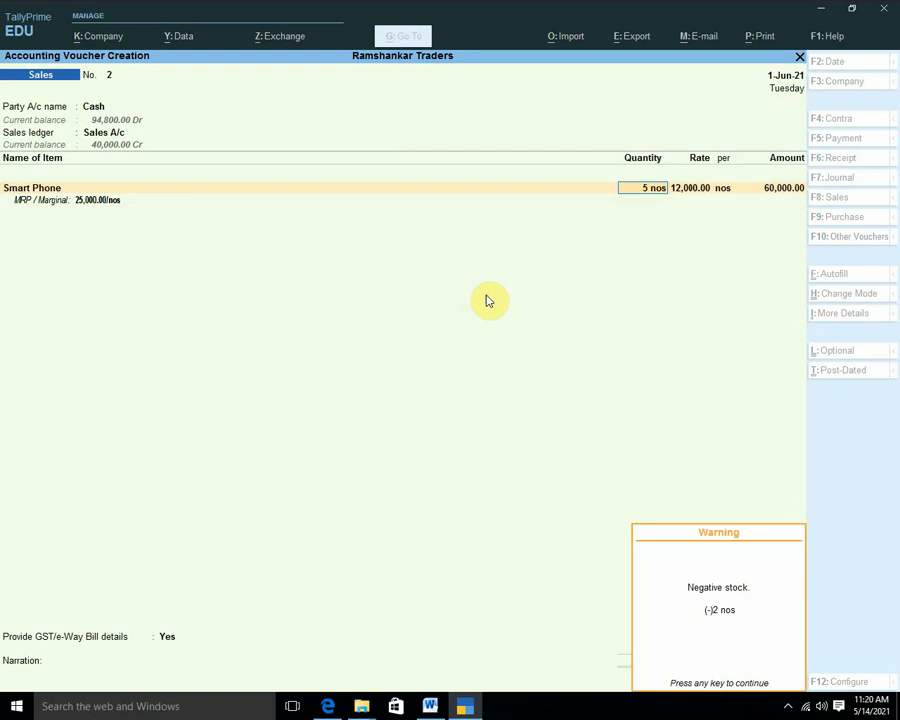
Dismiss the negative stock warning and discard the sales voucher.
{"action": "key", "text": "Escape"}
{"action": "key", "text": "Escape"}
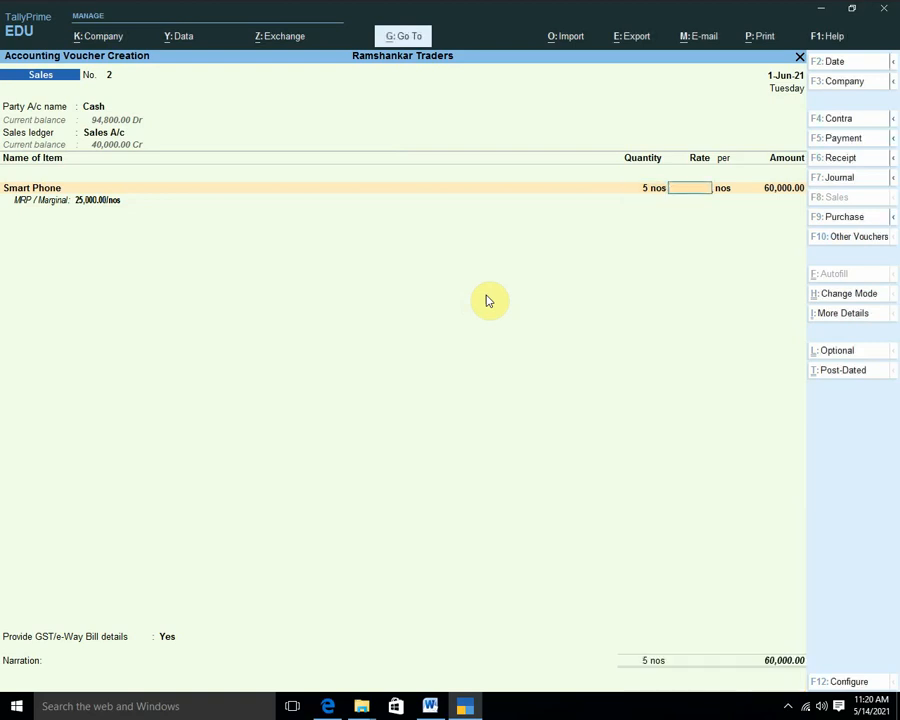
{"action": "key", "text": "Escape"}
{"action": "key", "text": "Return"}
{"action": "key", "text": "Down"}
{"action": "key", "text": "Down"}
{"action": "key", "text": "Down"}
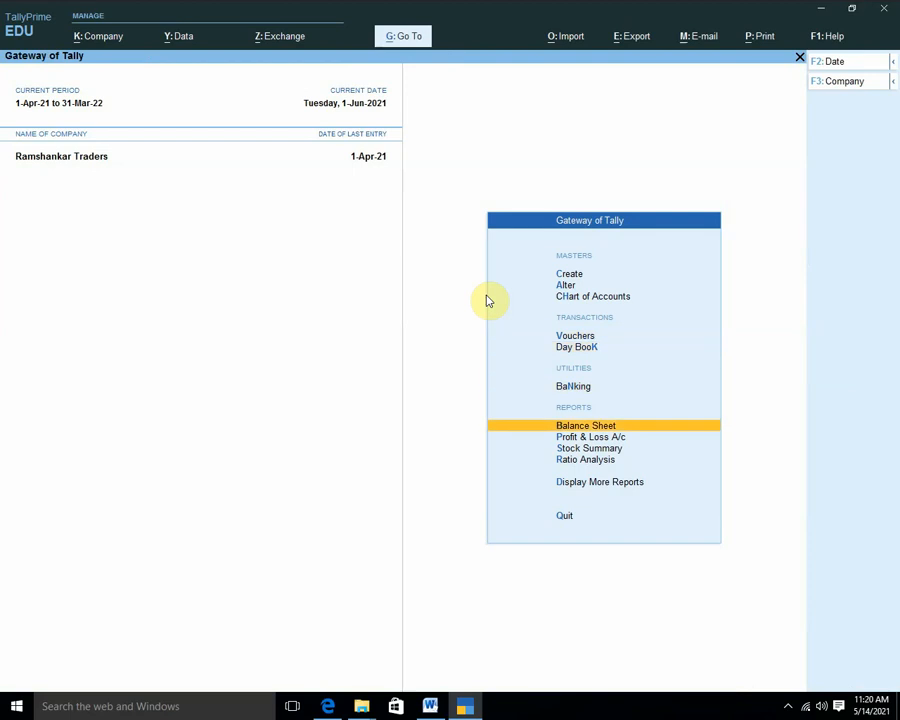
Open the Balance Sheet and compare input and output GST balances under Duties & Taxes.
{"action": "key", "text": "Return"}
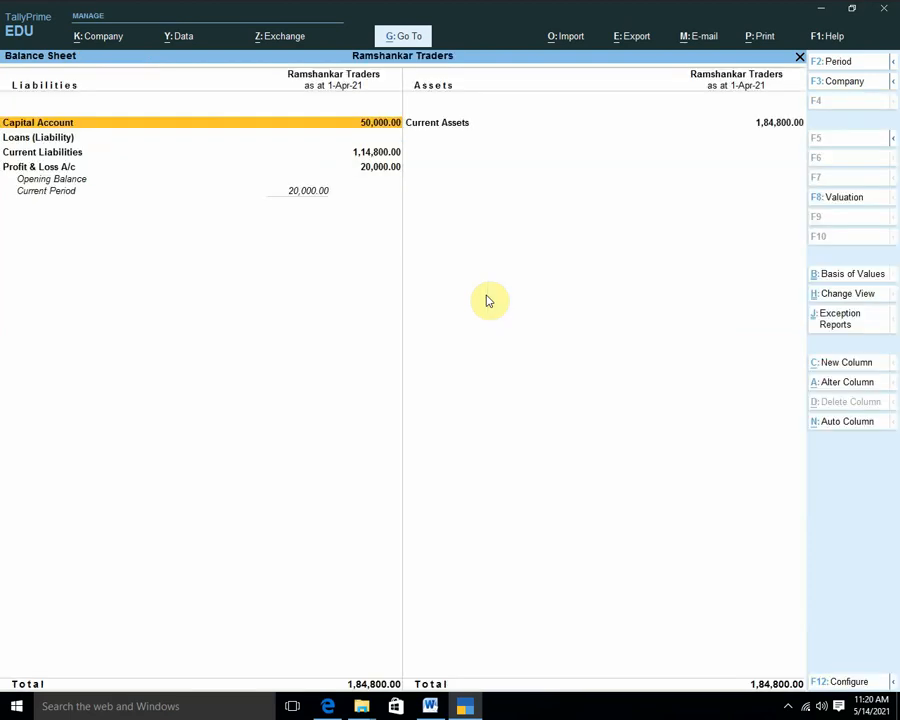
{"action": "key", "text": "Down"}
{"action": "key", "text": "Down"}
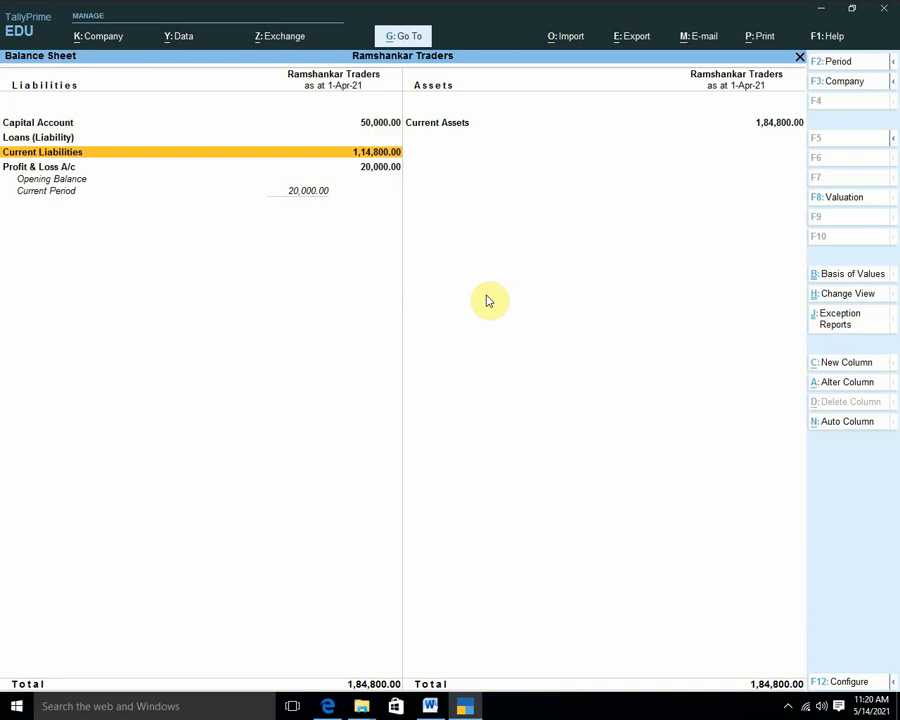
{"action": "key", "text": "Return"}
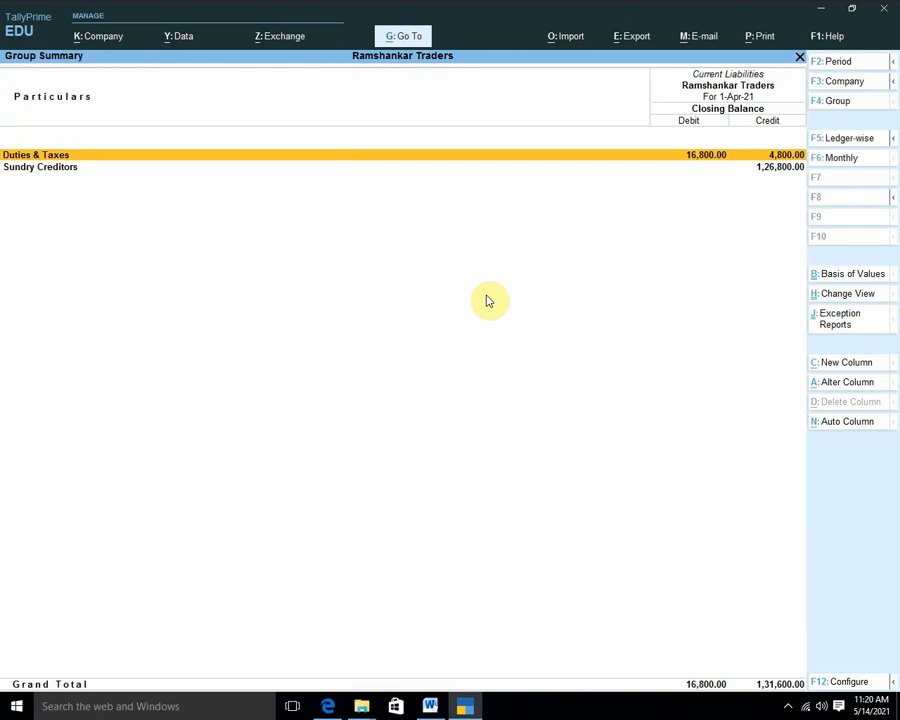
{"action": "key", "text": "Return"}
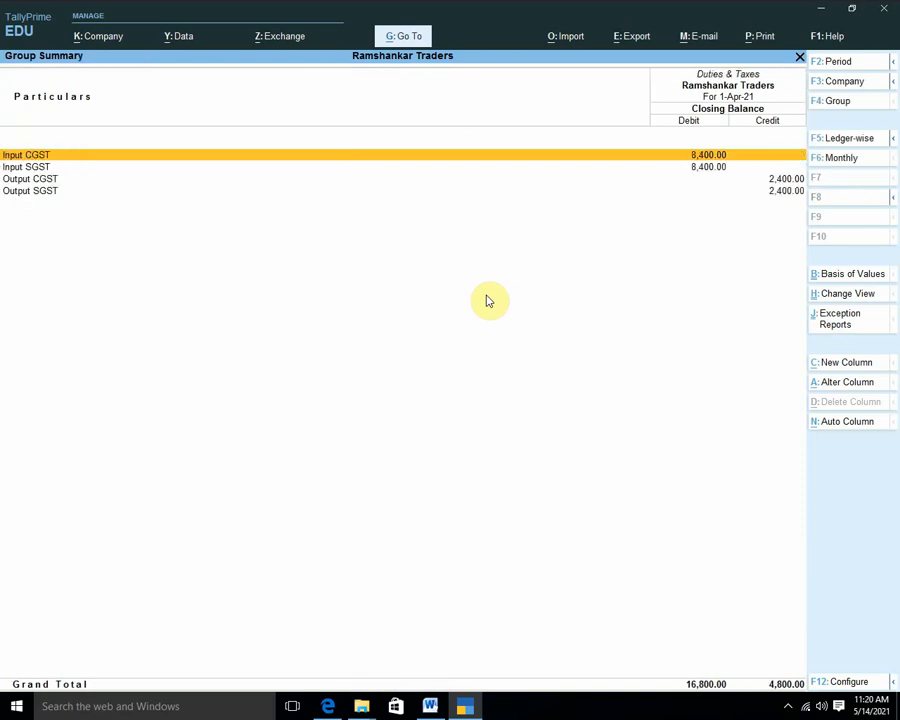
{"action": "key", "text": "Down"}
{"action": "key", "text": "Up"}
{"action": "key", "text": "Down"}
{"action": "key", "text": "Down"}
{"action": "key", "text": "Down"}
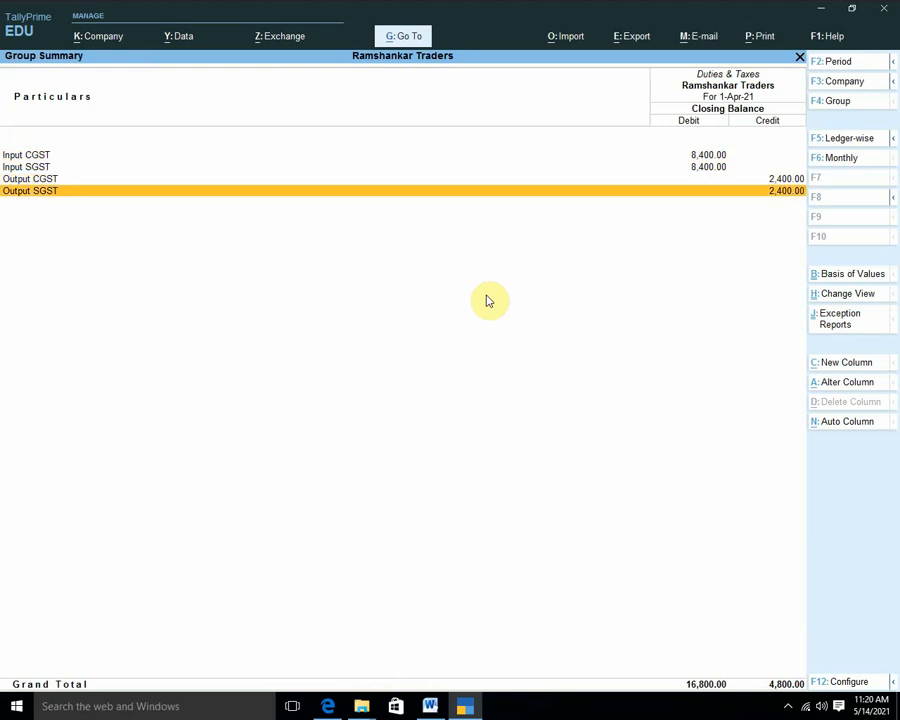
{"action": "key", "text": "Up"}
{"action": "key", "text": "Up"}
{"action": "key", "text": "Up"}
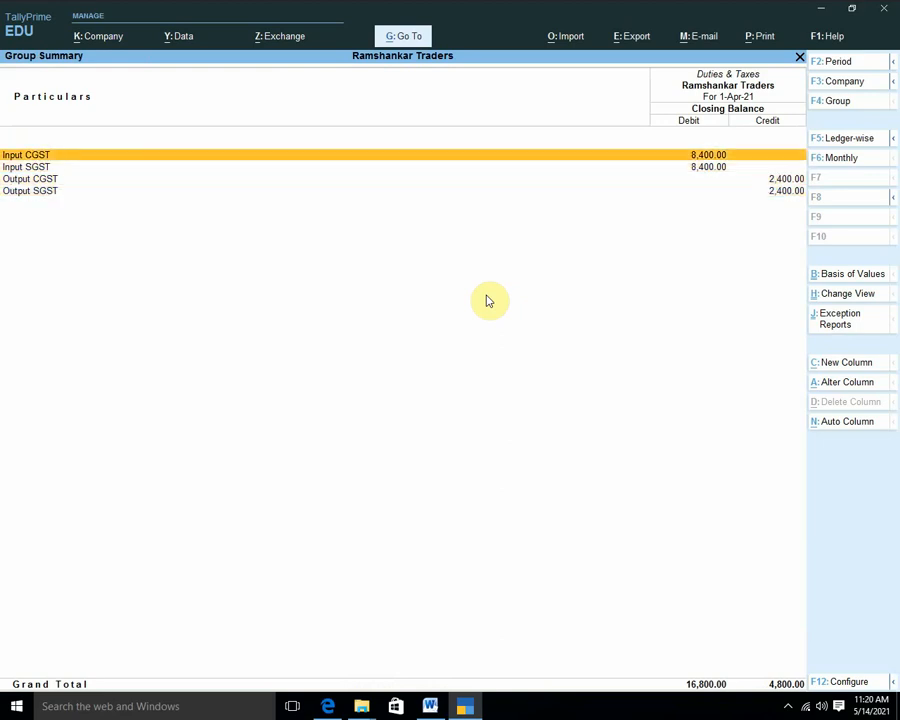
{"action": "key", "text": "Down"}
{"action": "key", "text": "Down"}
{"action": "key", "text": "Up"}
{"action": "key", "text": "Down"}
{"action": "key", "text": "Down"}
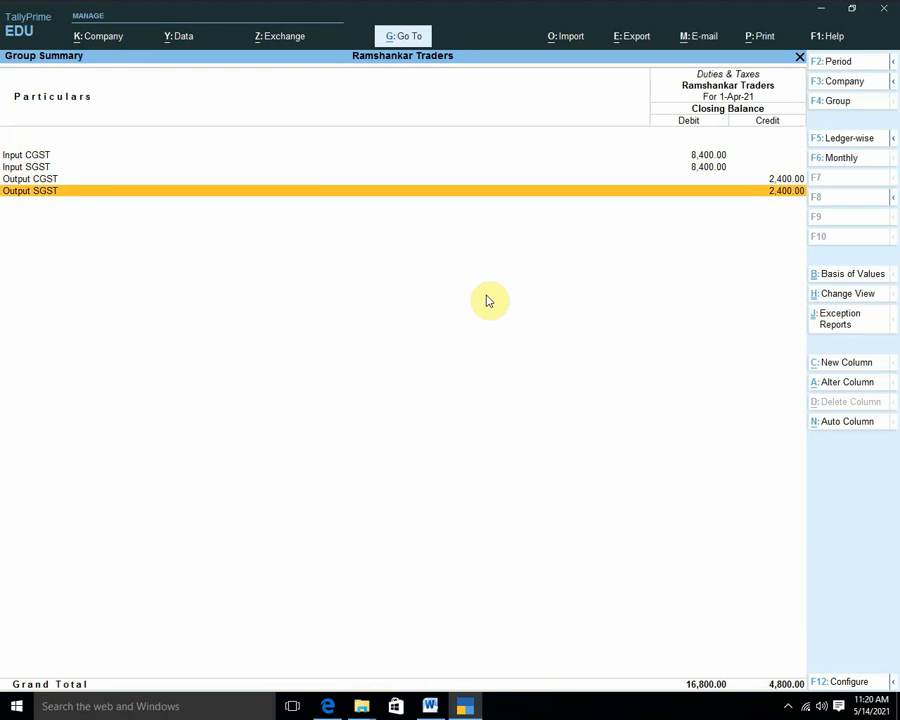
{"action": "key", "text": "Up"}
{"action": "key", "text": "Up"}
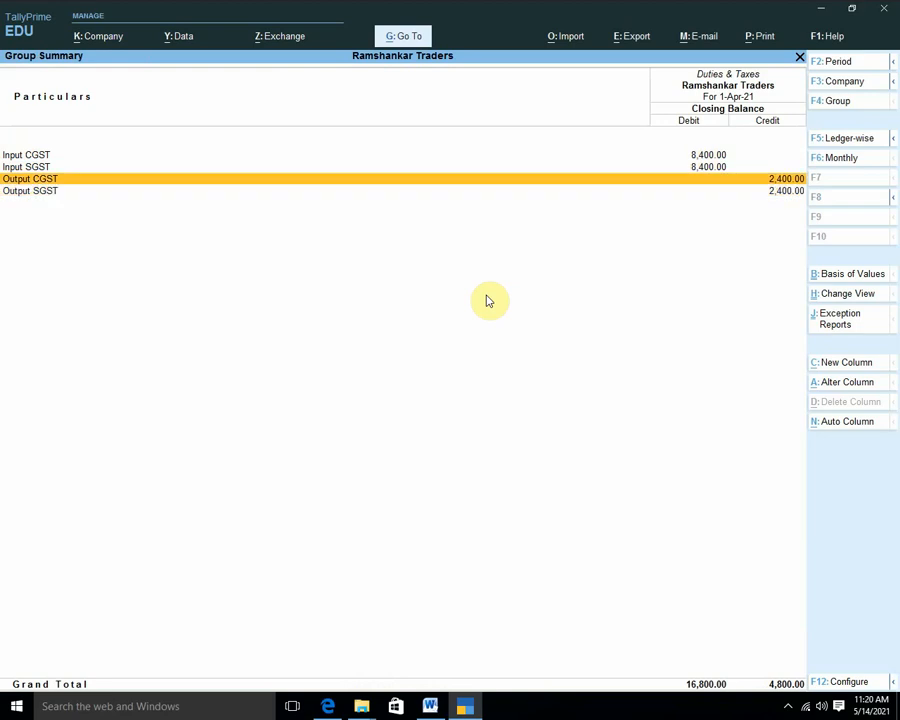
{"action": "key", "text": "Down"}
{"action": "key", "text": "Down"}
{"action": "key", "text": "Up"}
{"action": "key", "text": "Up"}
{"action": "key", "text": "Up"}
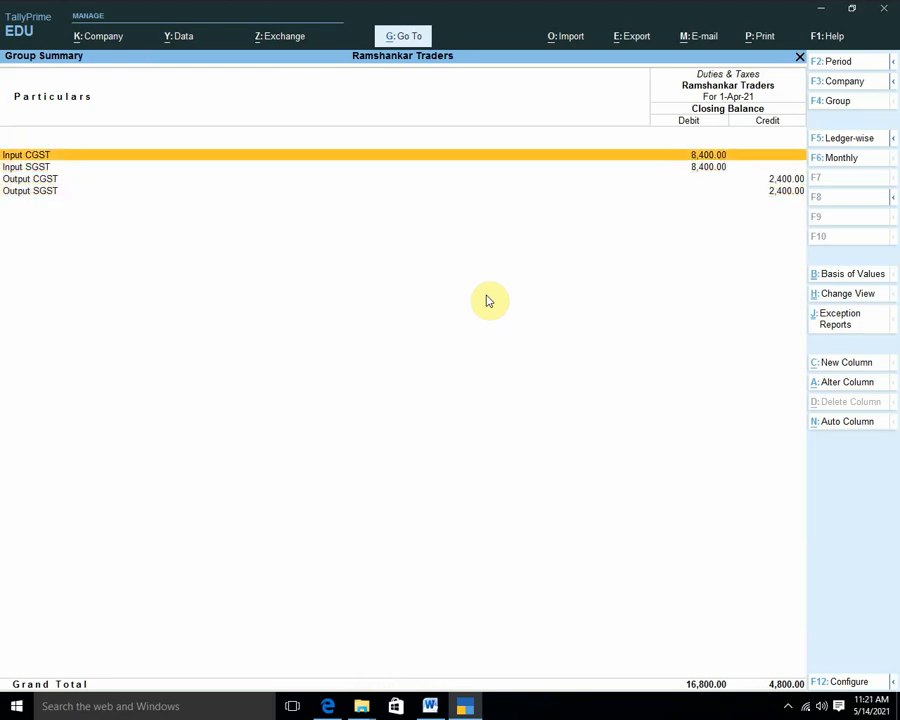
Check Sundry Creditors, then review the Profit & Loss A/c showing 20,000 net profit.
{"action": "key", "text": "Escape"}
{"action": "key", "text": "Down"}
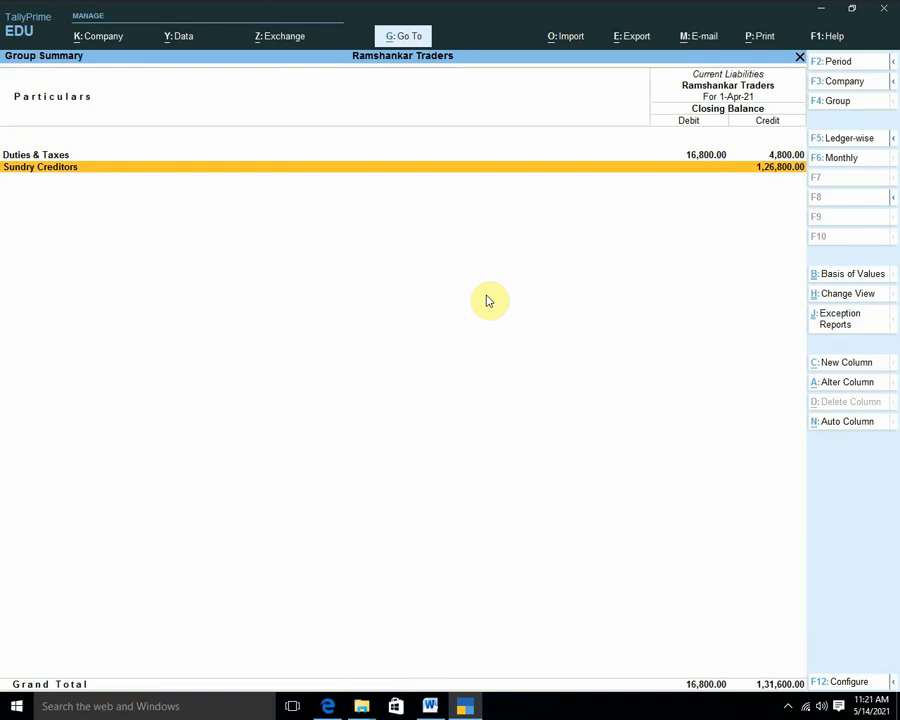
{"action": "key", "text": "Return"}
{"action": "key", "text": "Escape"}
{"action": "key", "text": "Escape"}
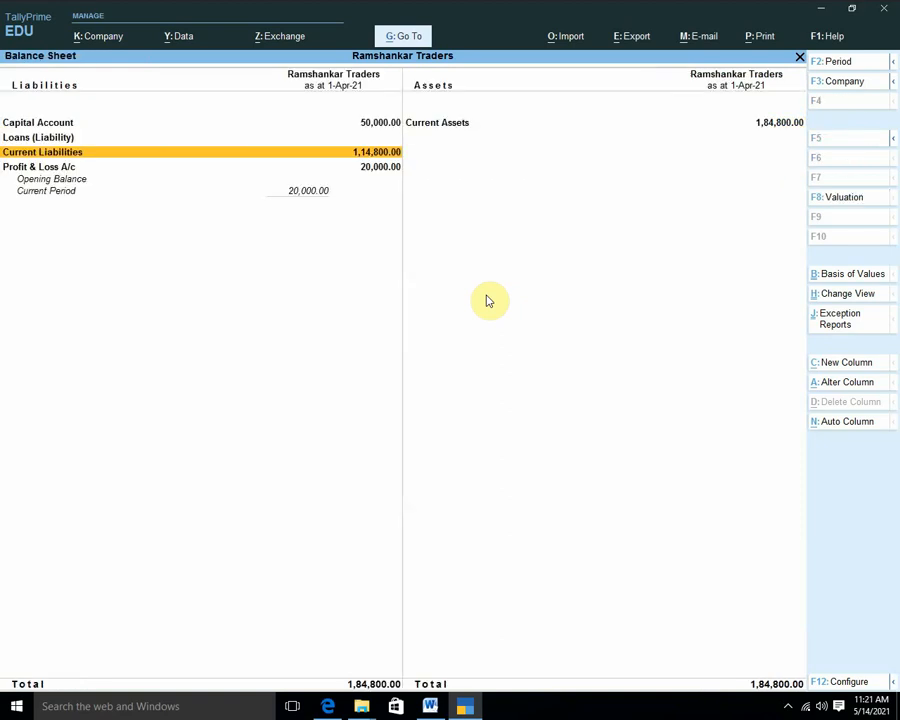
{"action": "key", "text": "Down"}
{"action": "key", "text": "Return"}
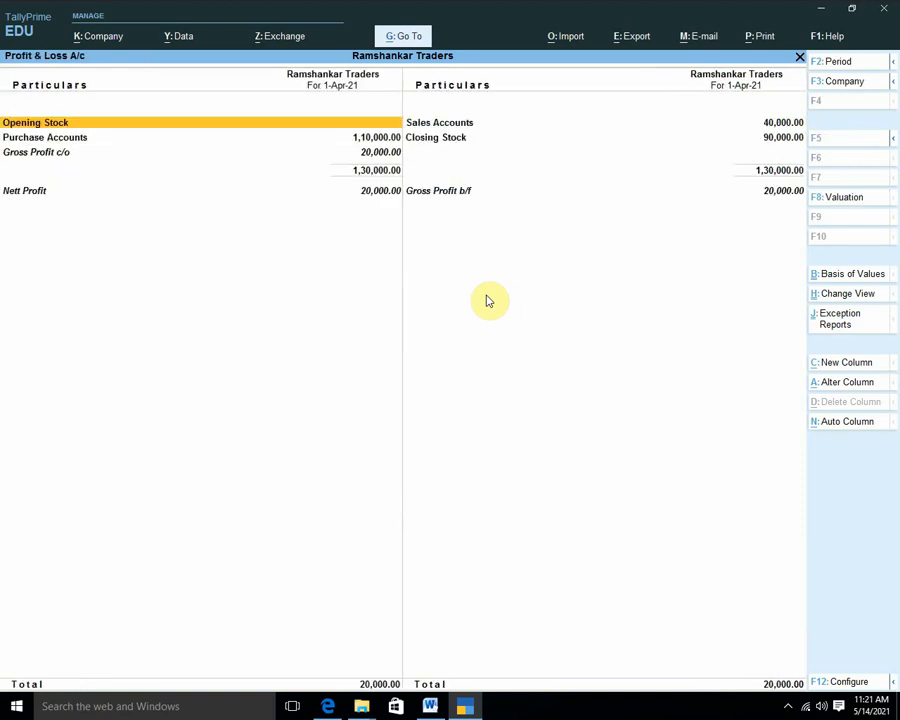
{"action": "key", "text": "Escape"}
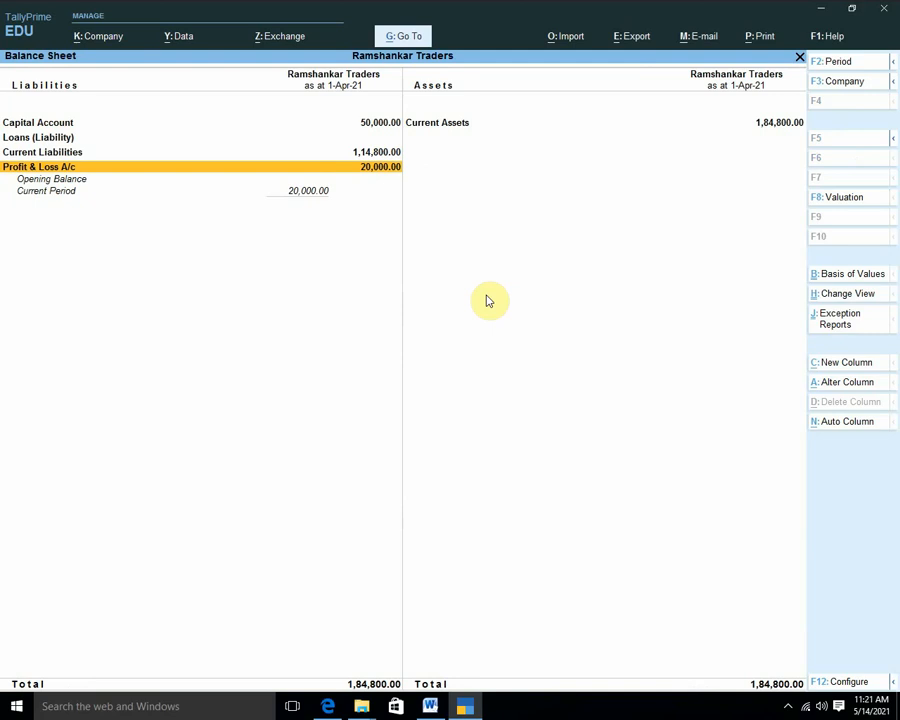
{"action": "key", "text": "Return"}
{"action": "key", "text": "Down"}
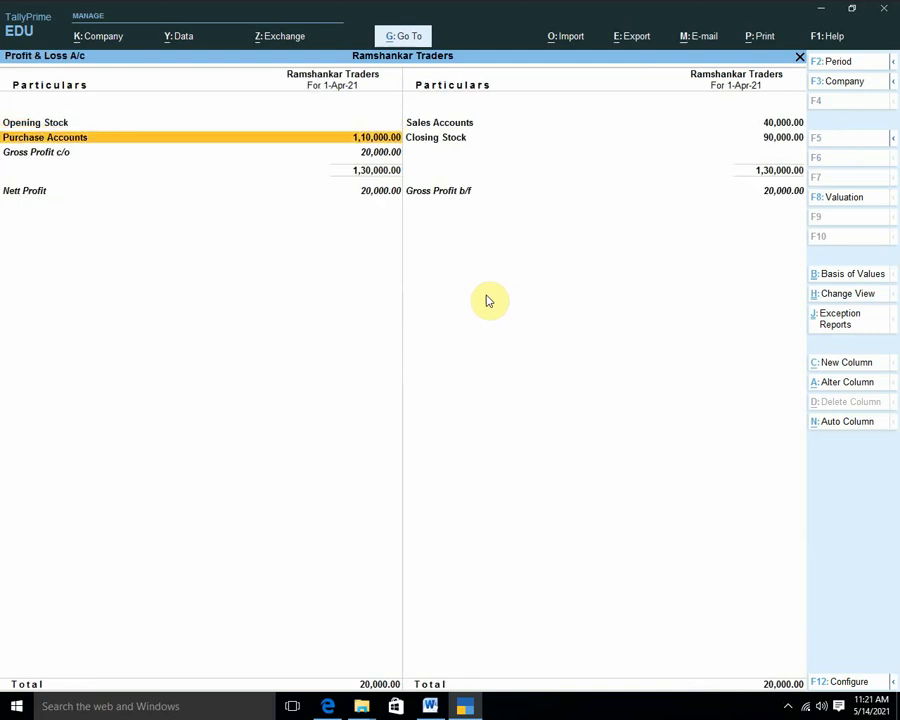
{"action": "key", "text": "Down"}
{"action": "key", "text": "Down"}
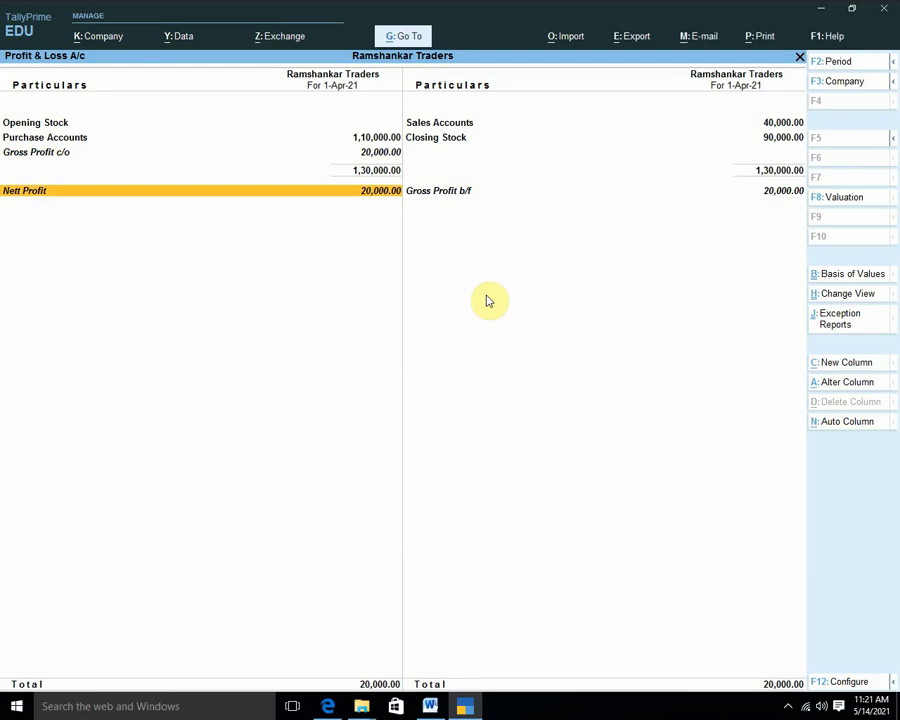
Close the reports and quit TallyPrime.
{"action": "key", "text": "Escape"}
{"action": "key", "text": "Escape"}
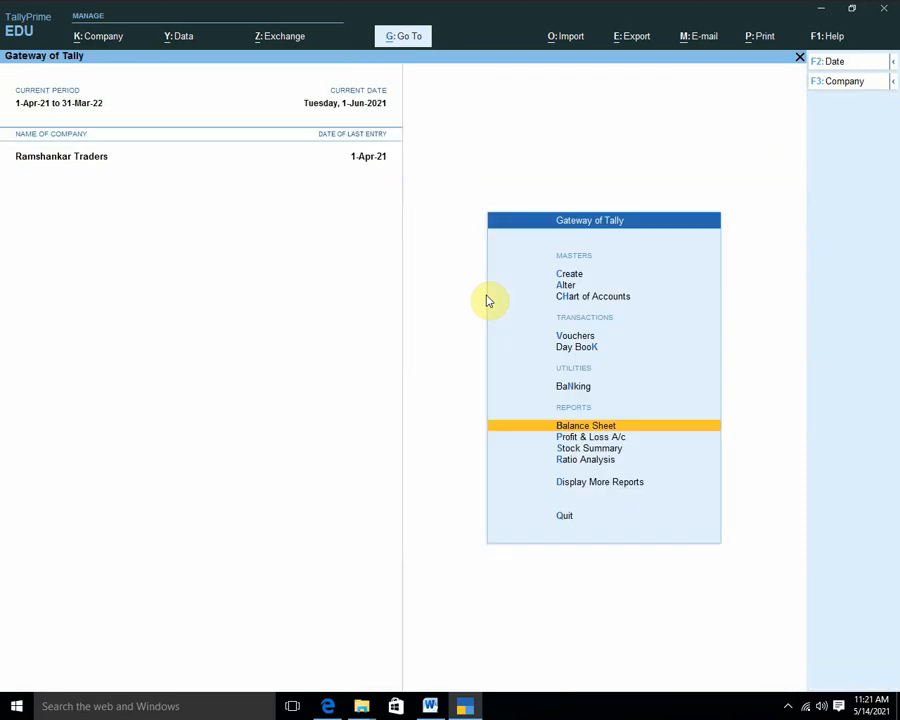
{"action": "key", "text": "Escape"}
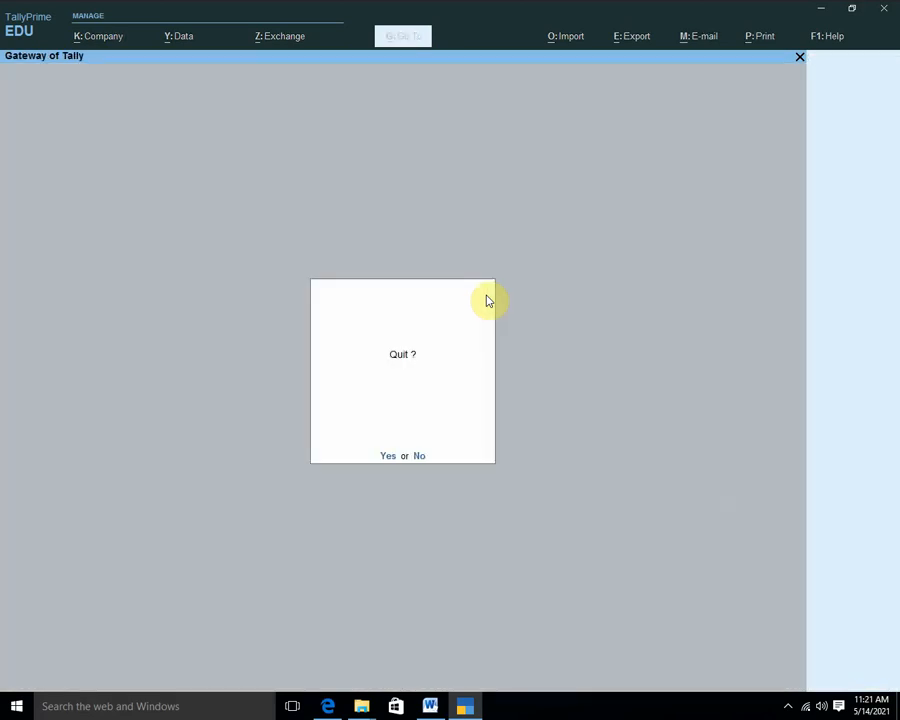
{"action": "key", "text": "y"}
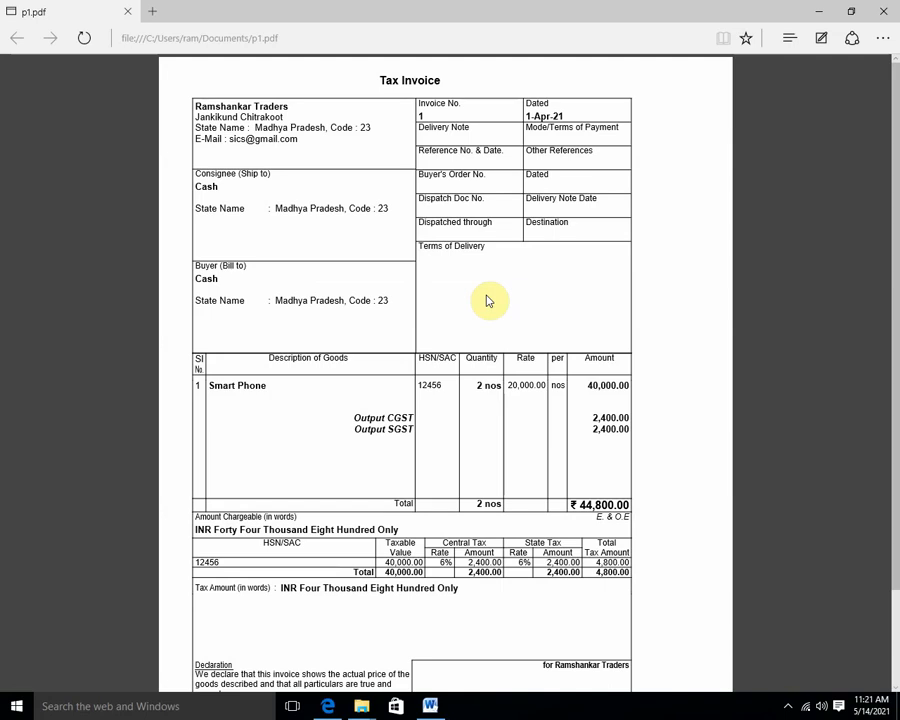